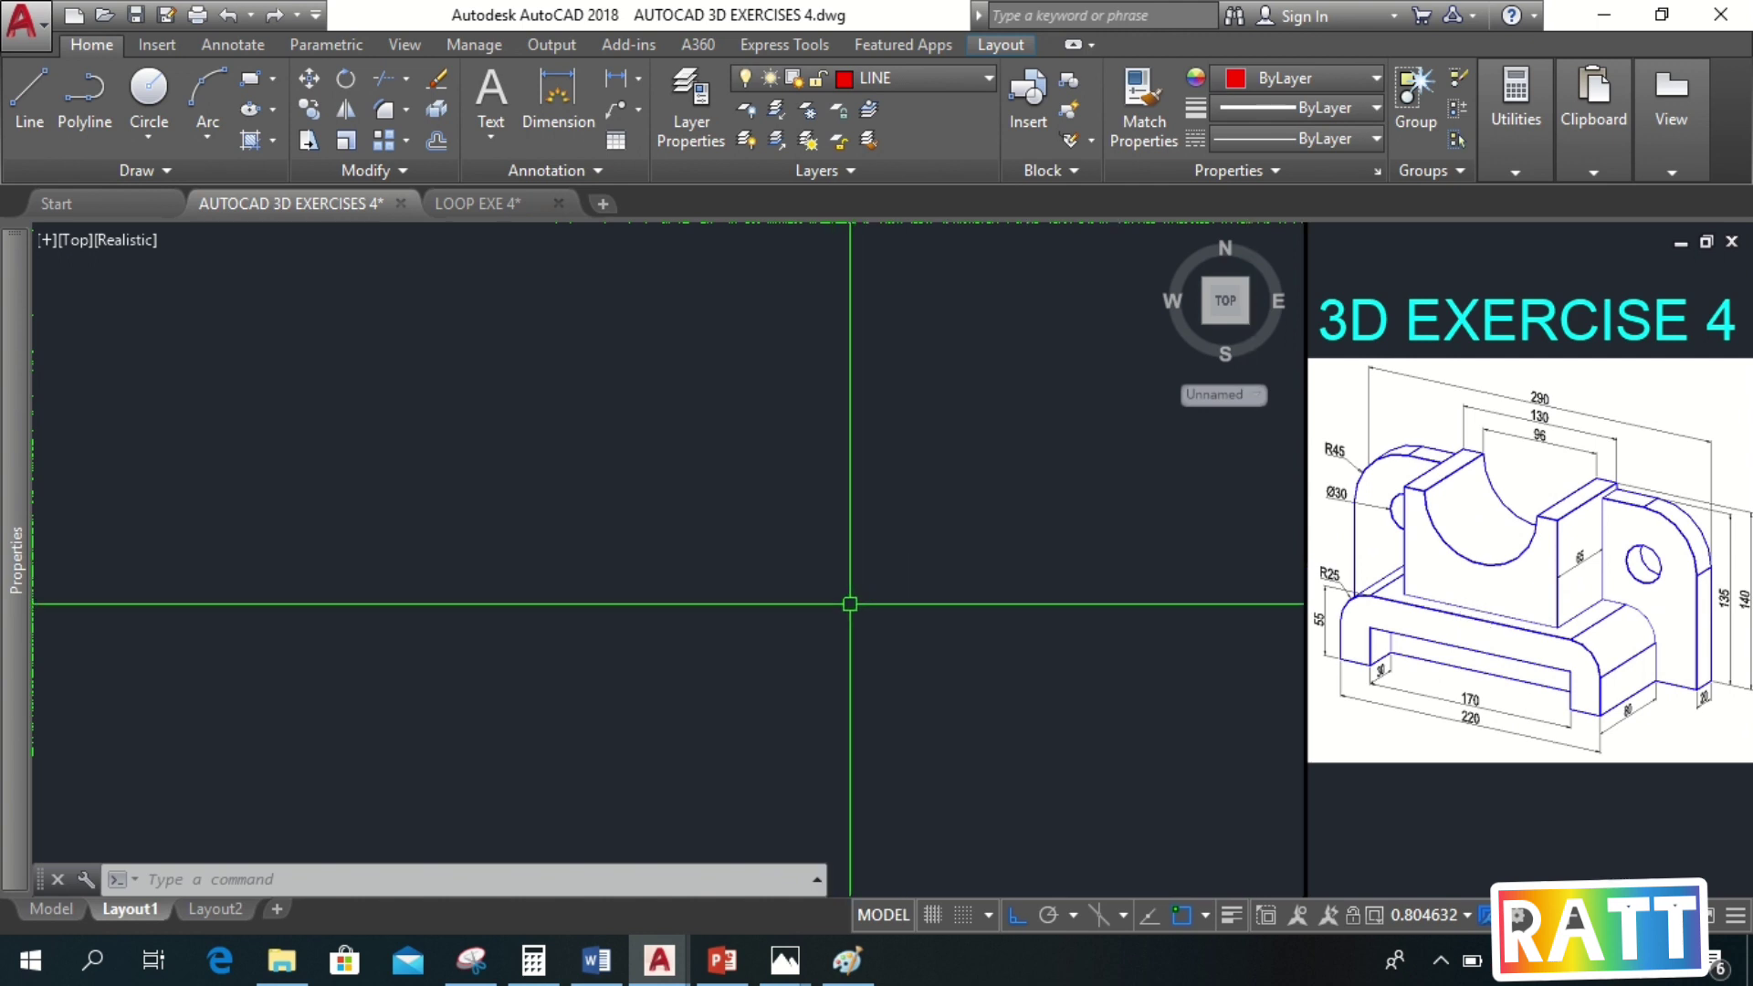
# Set the empty drawing to the Front orthographic view, using -V with the F option
pyautogui.click(73, 240)
pyautogui.click(73, 243)
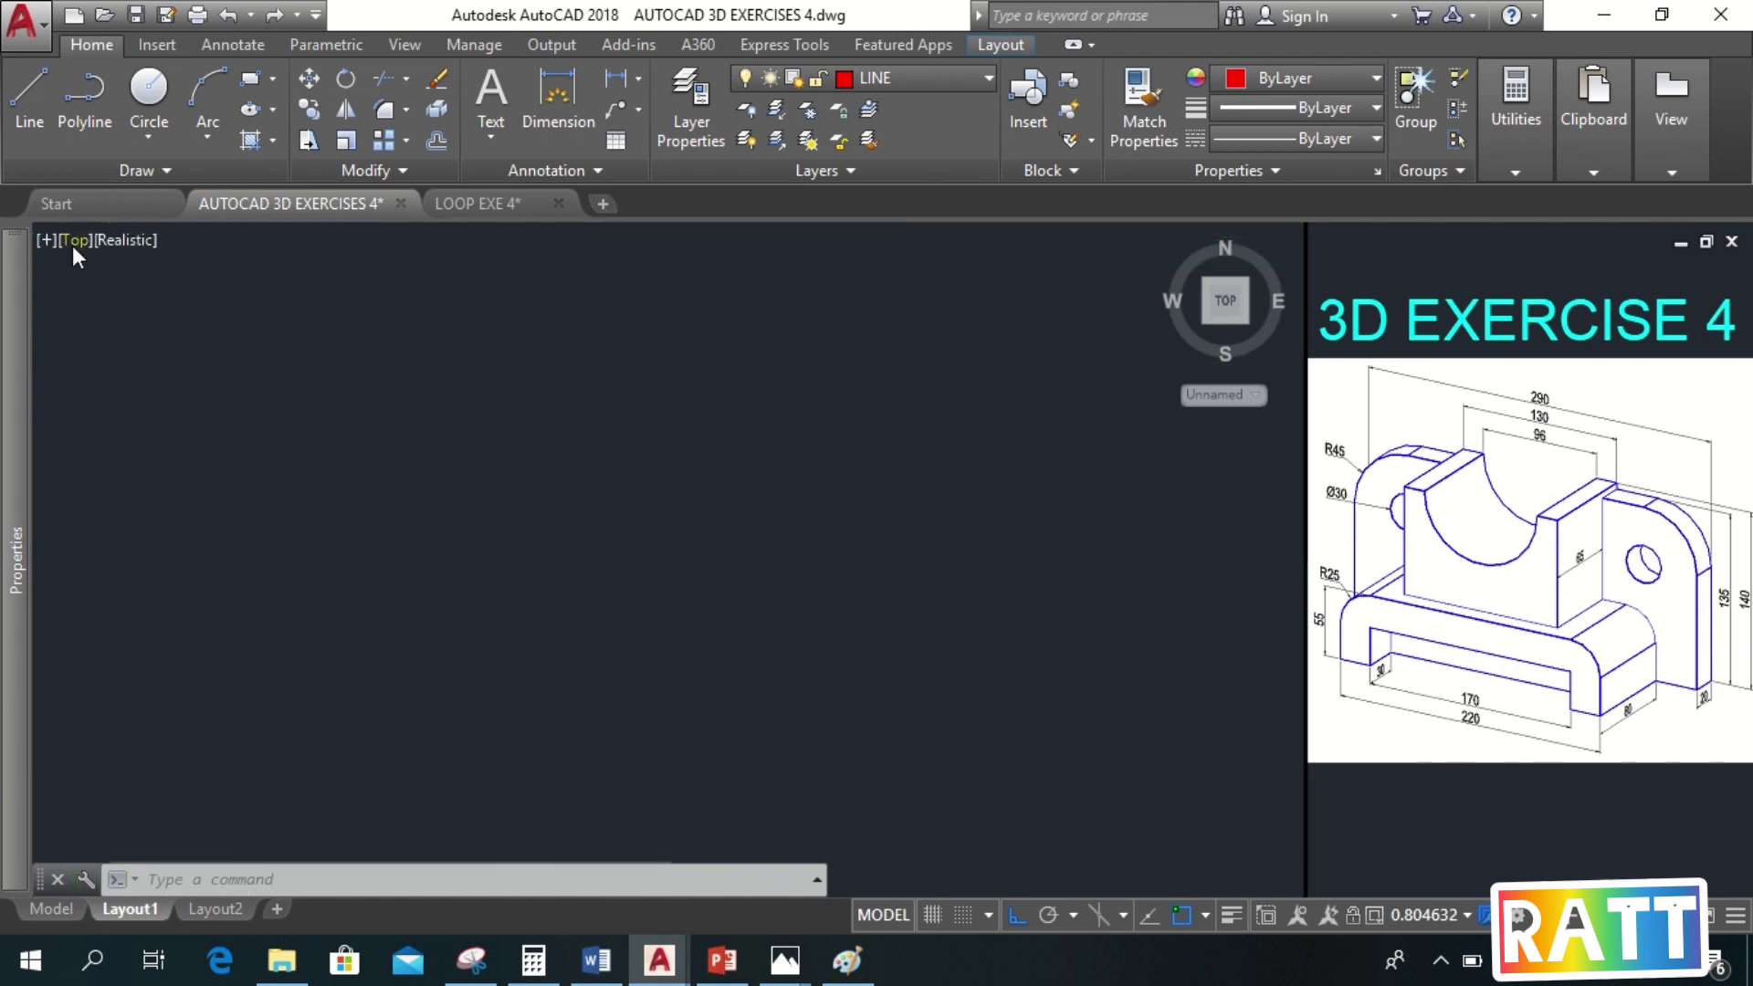
pyautogui.click(73, 244)
pyautogui.click(73, 242)
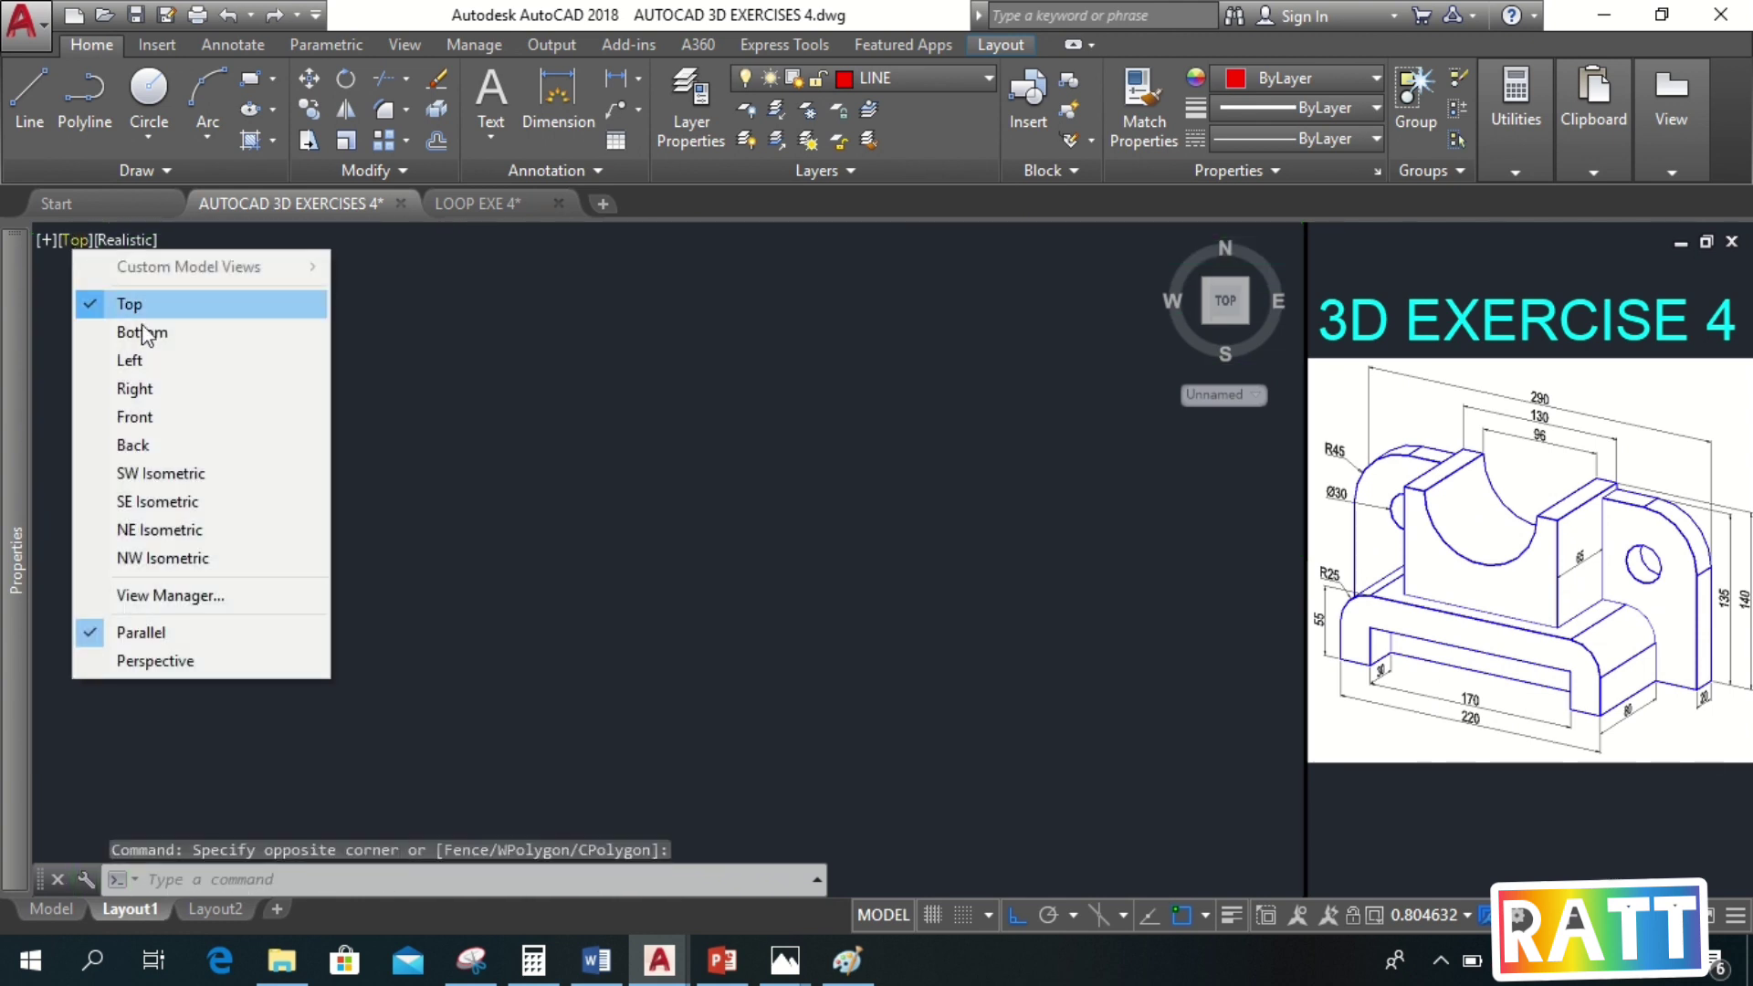
pyautogui.click(149, 416)
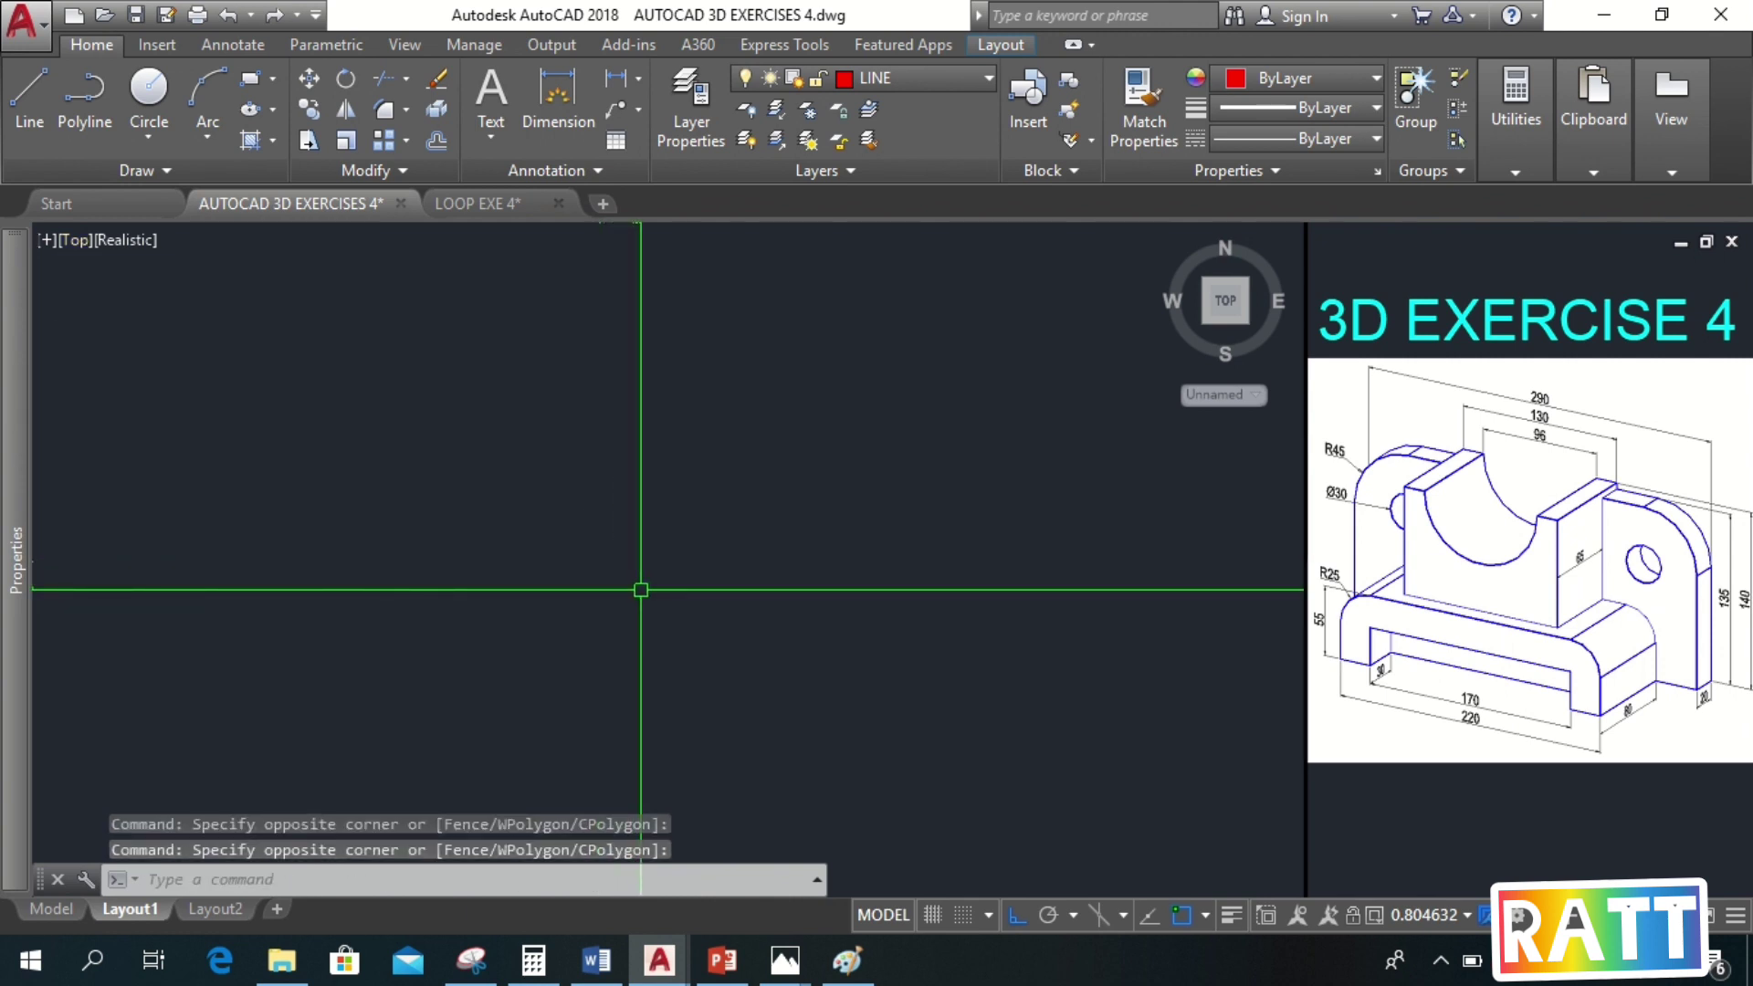
pyautogui.write('-V')
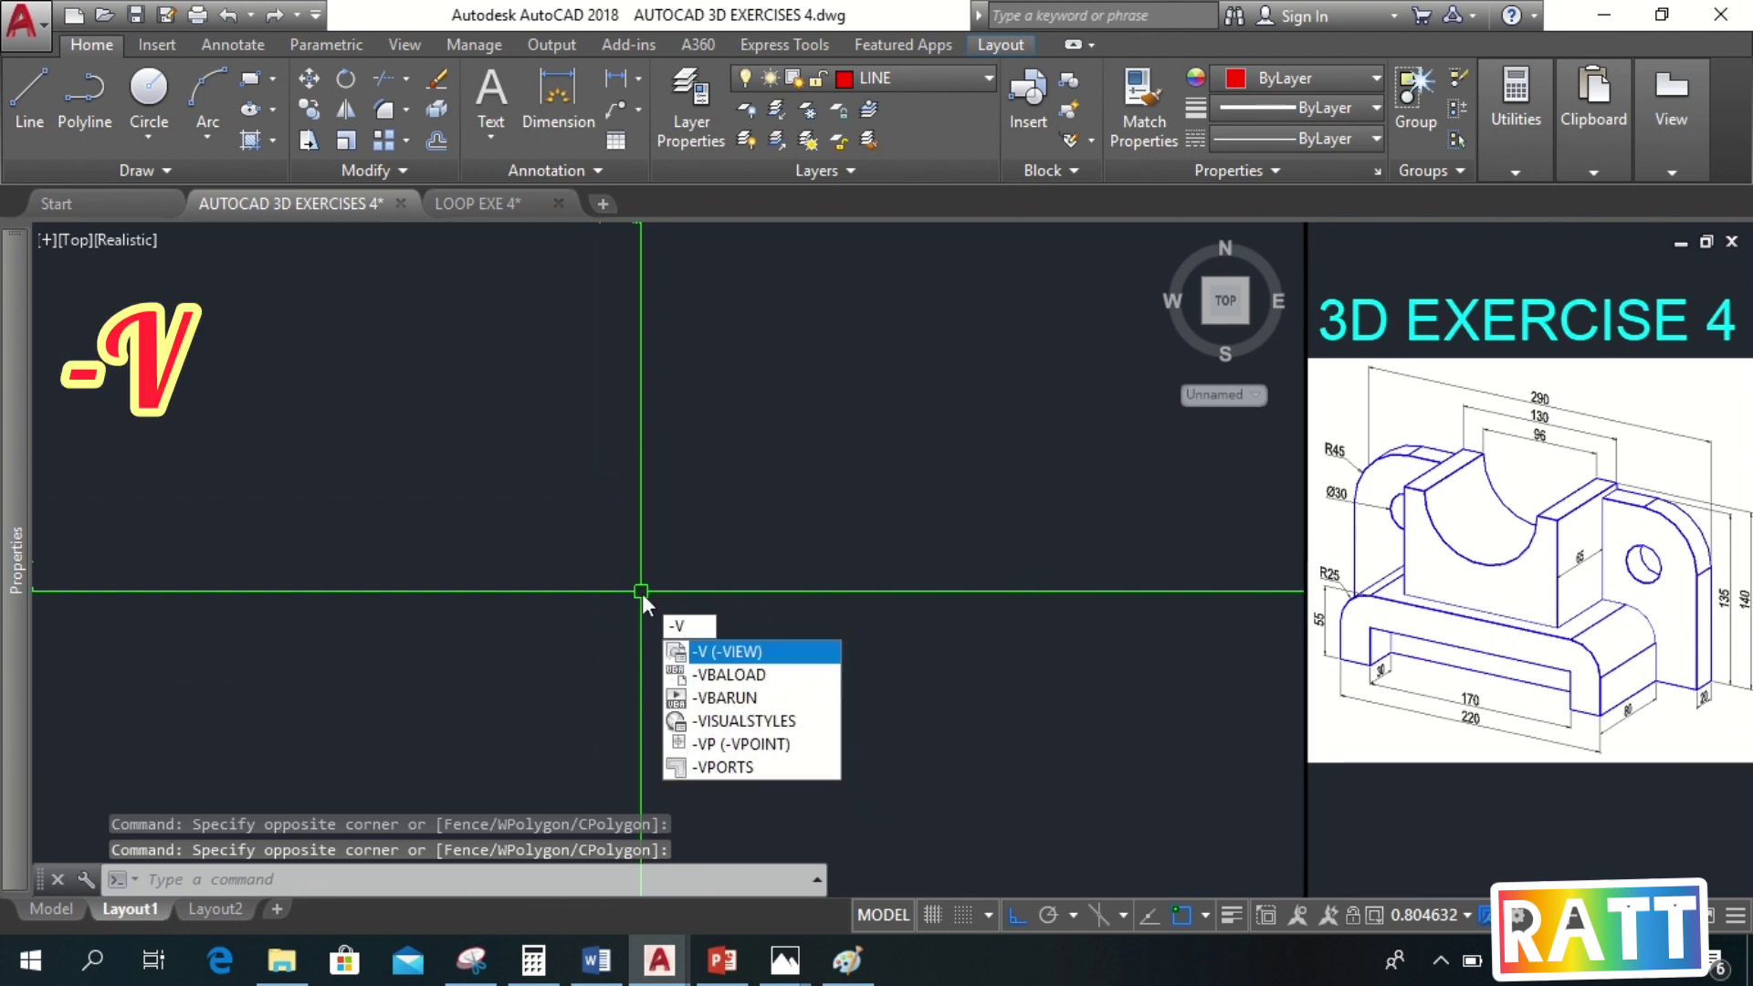
pyautogui.press('Return')
pyautogui.write('F')
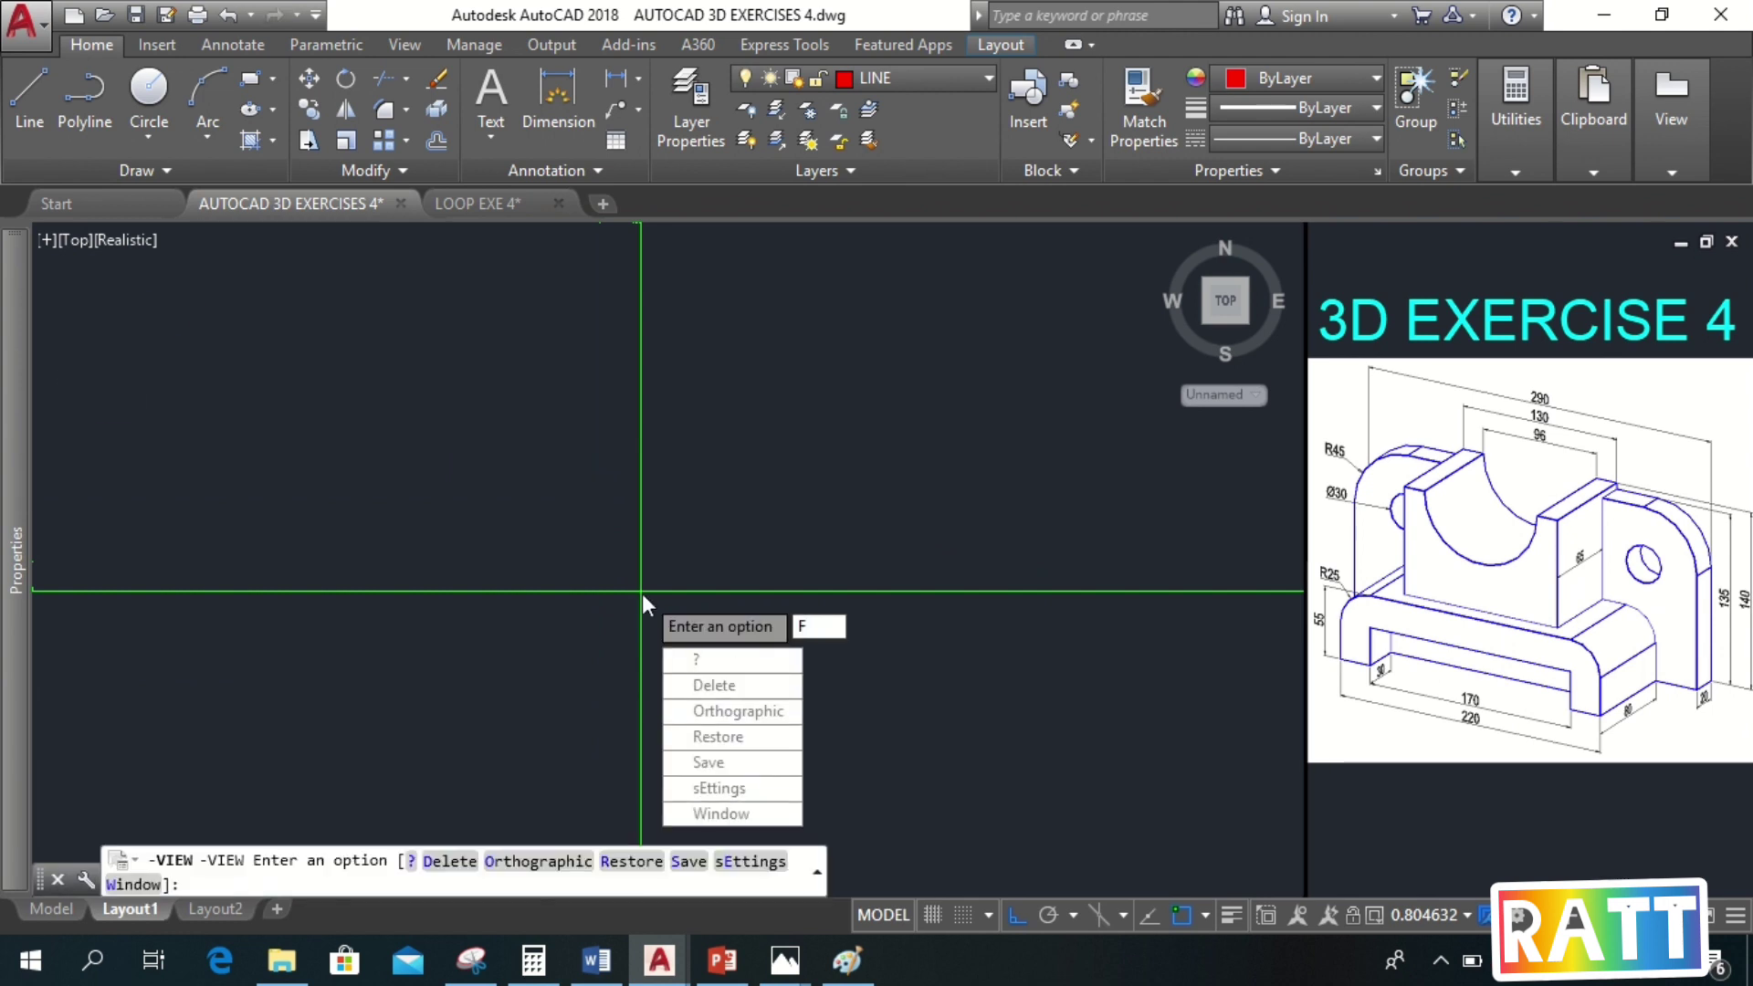
pyautogui.press('Return')
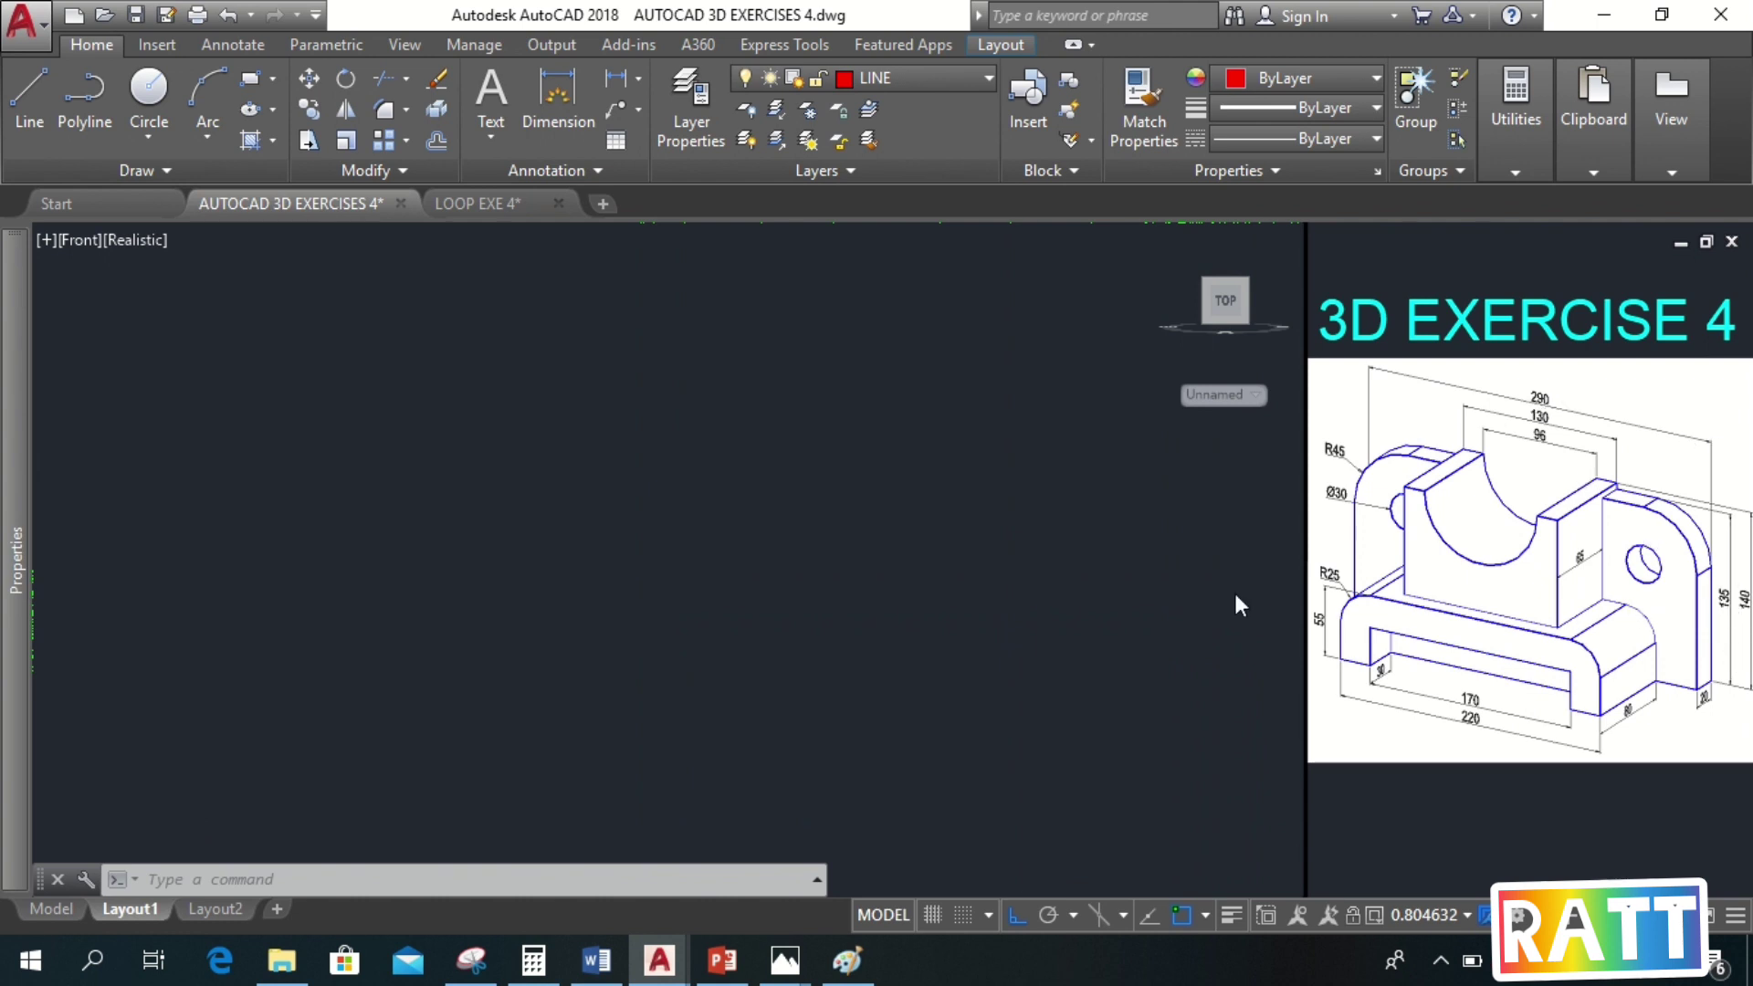
# Draw a 290 by 135 rectangle from a picked corner and centre it in the view
pyautogui.press('Return')
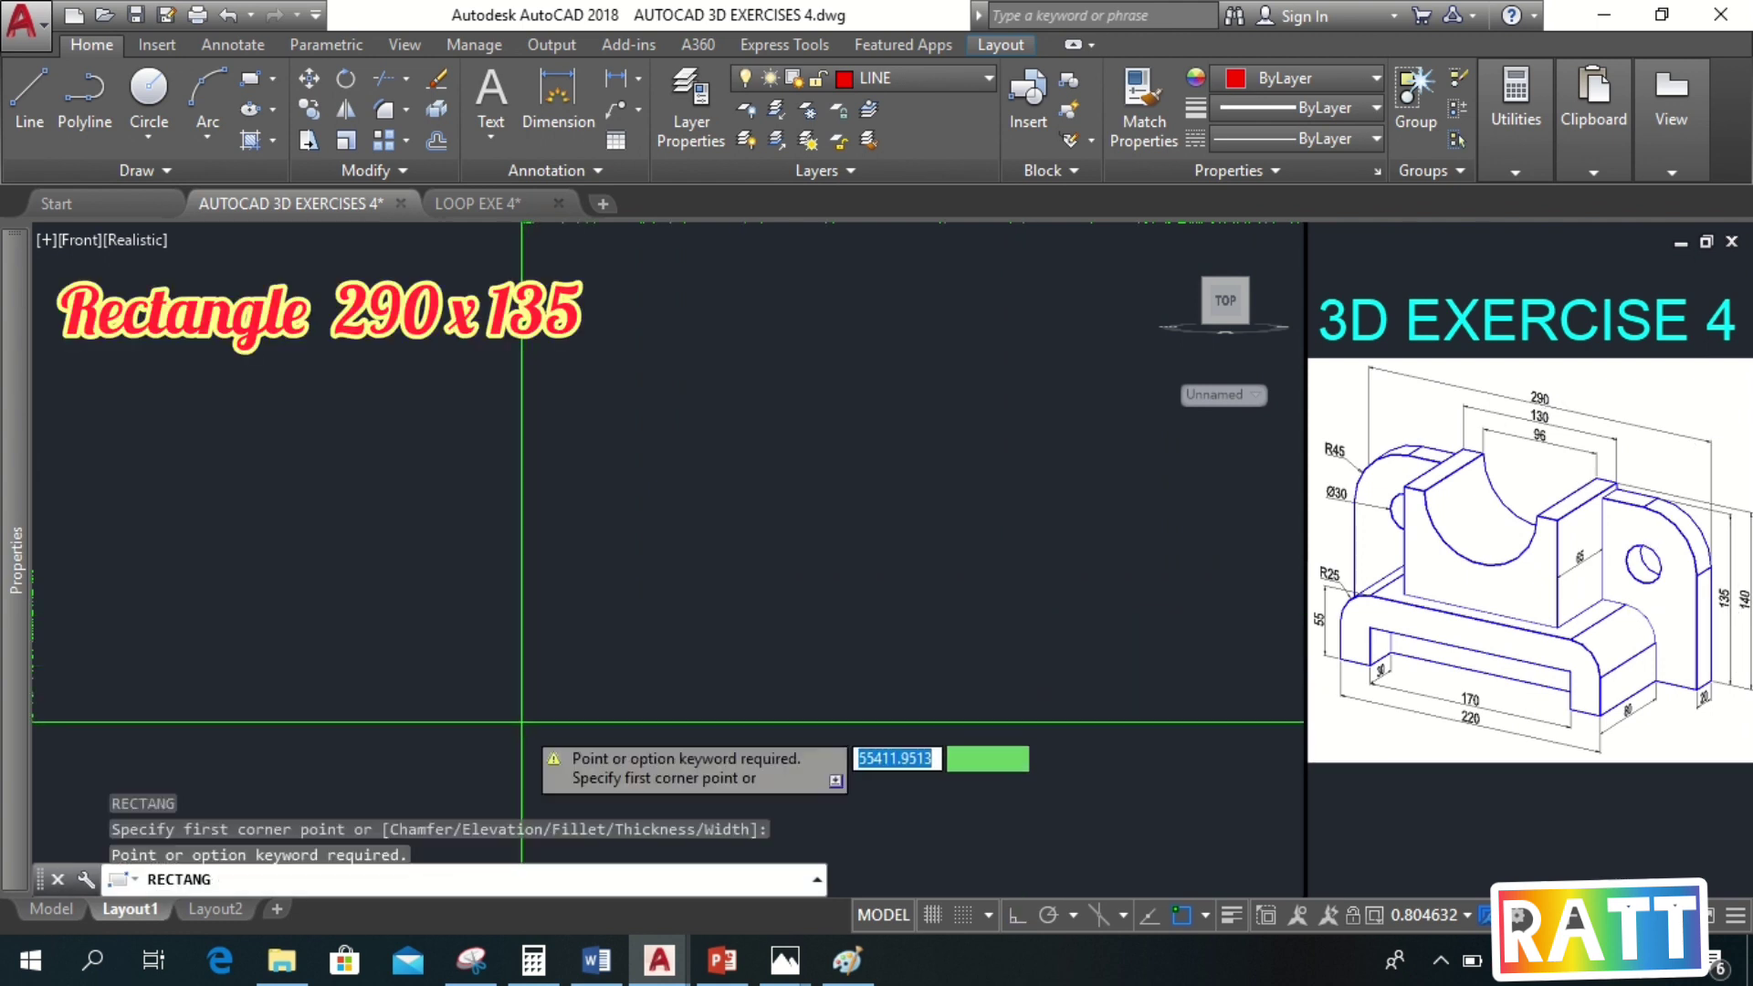
pyautogui.press('Return')
pyautogui.click(424, 732)
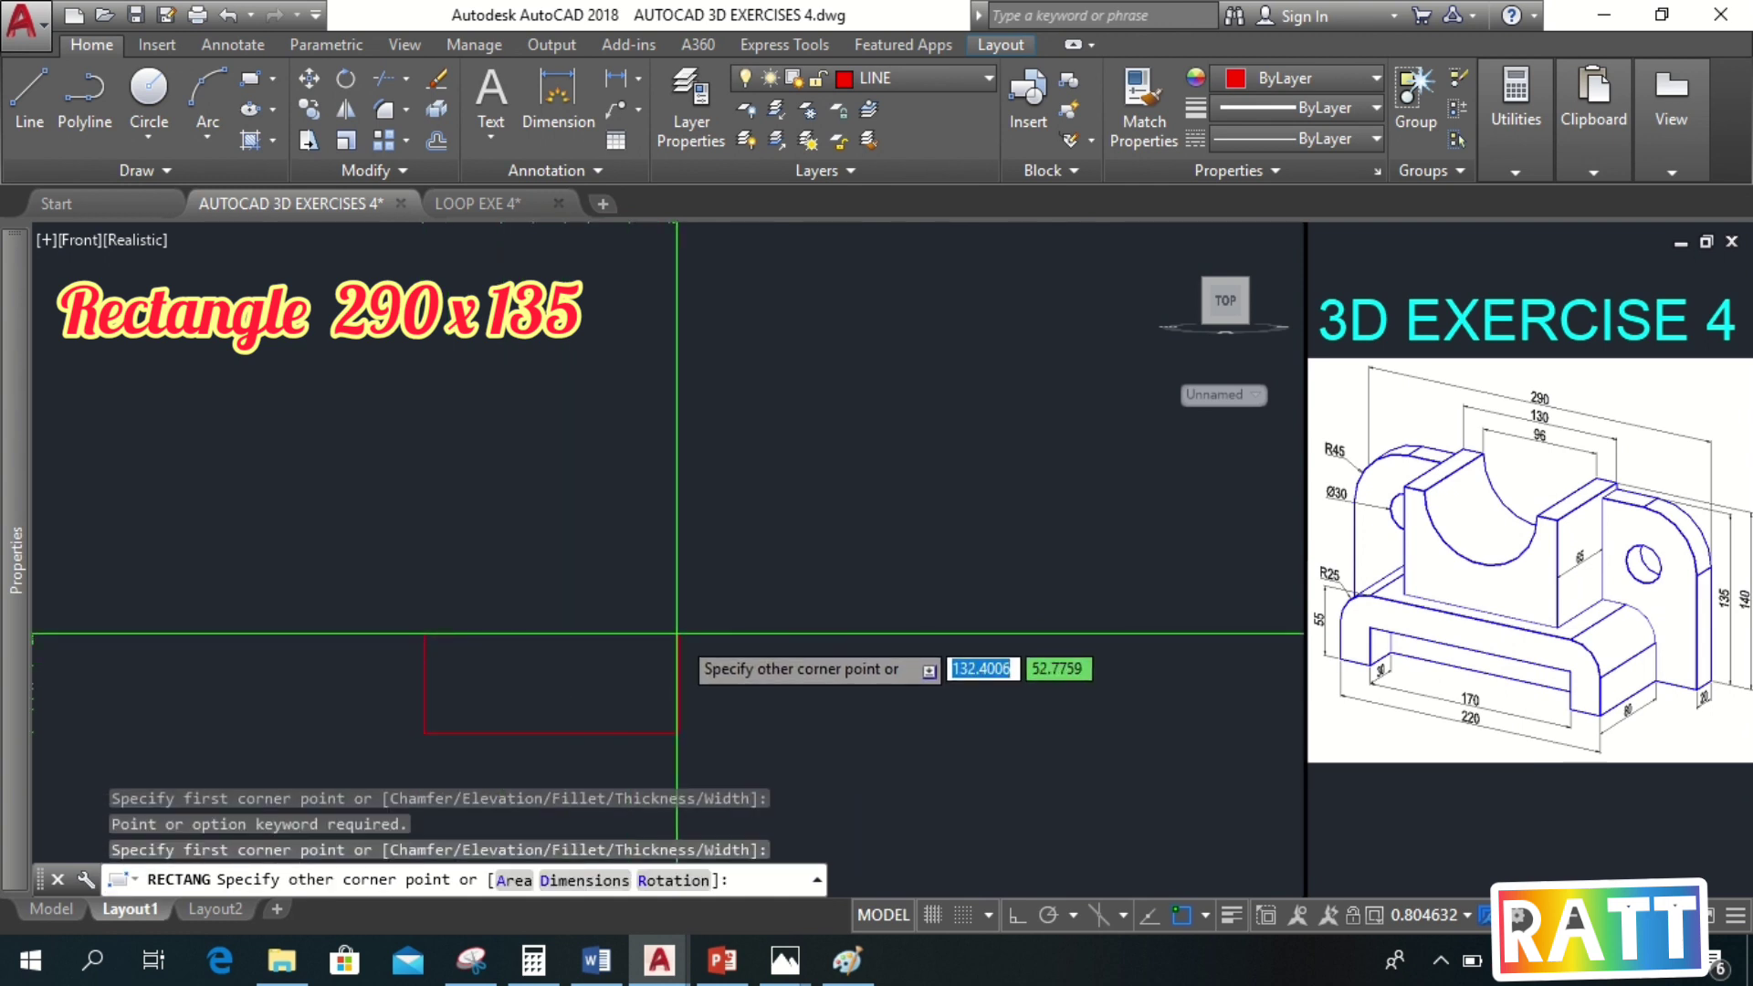
pyautogui.write('290')
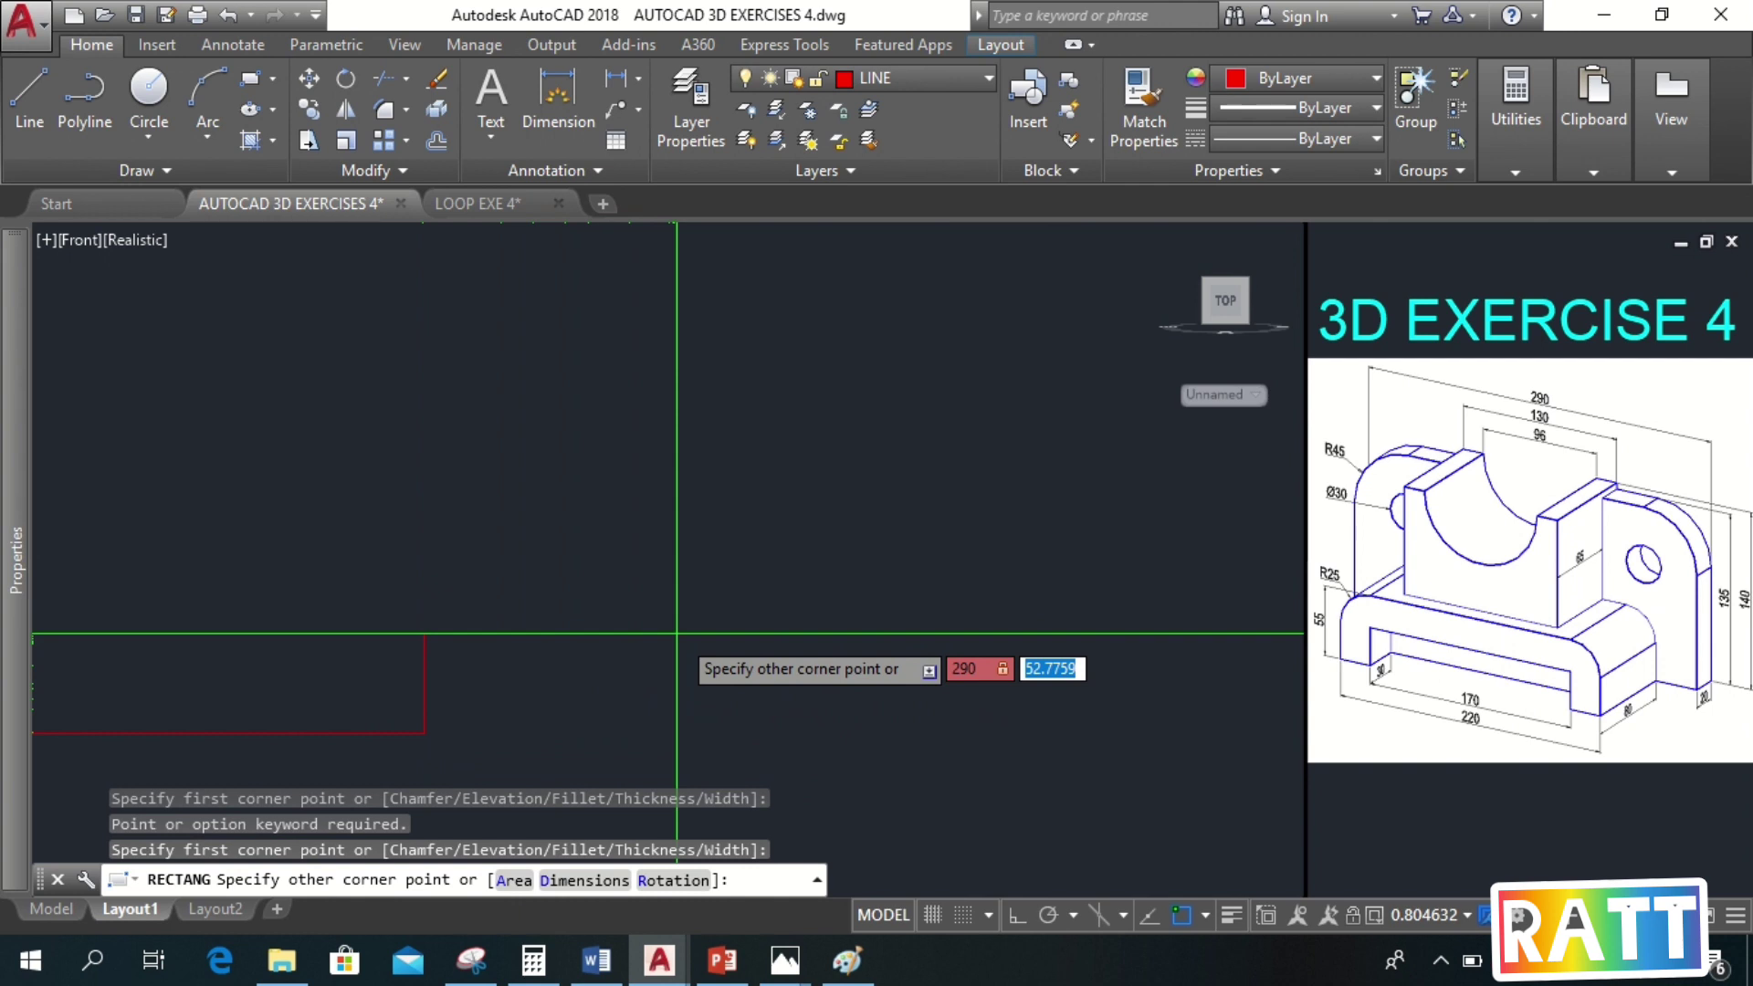
pyautogui.press('Return')
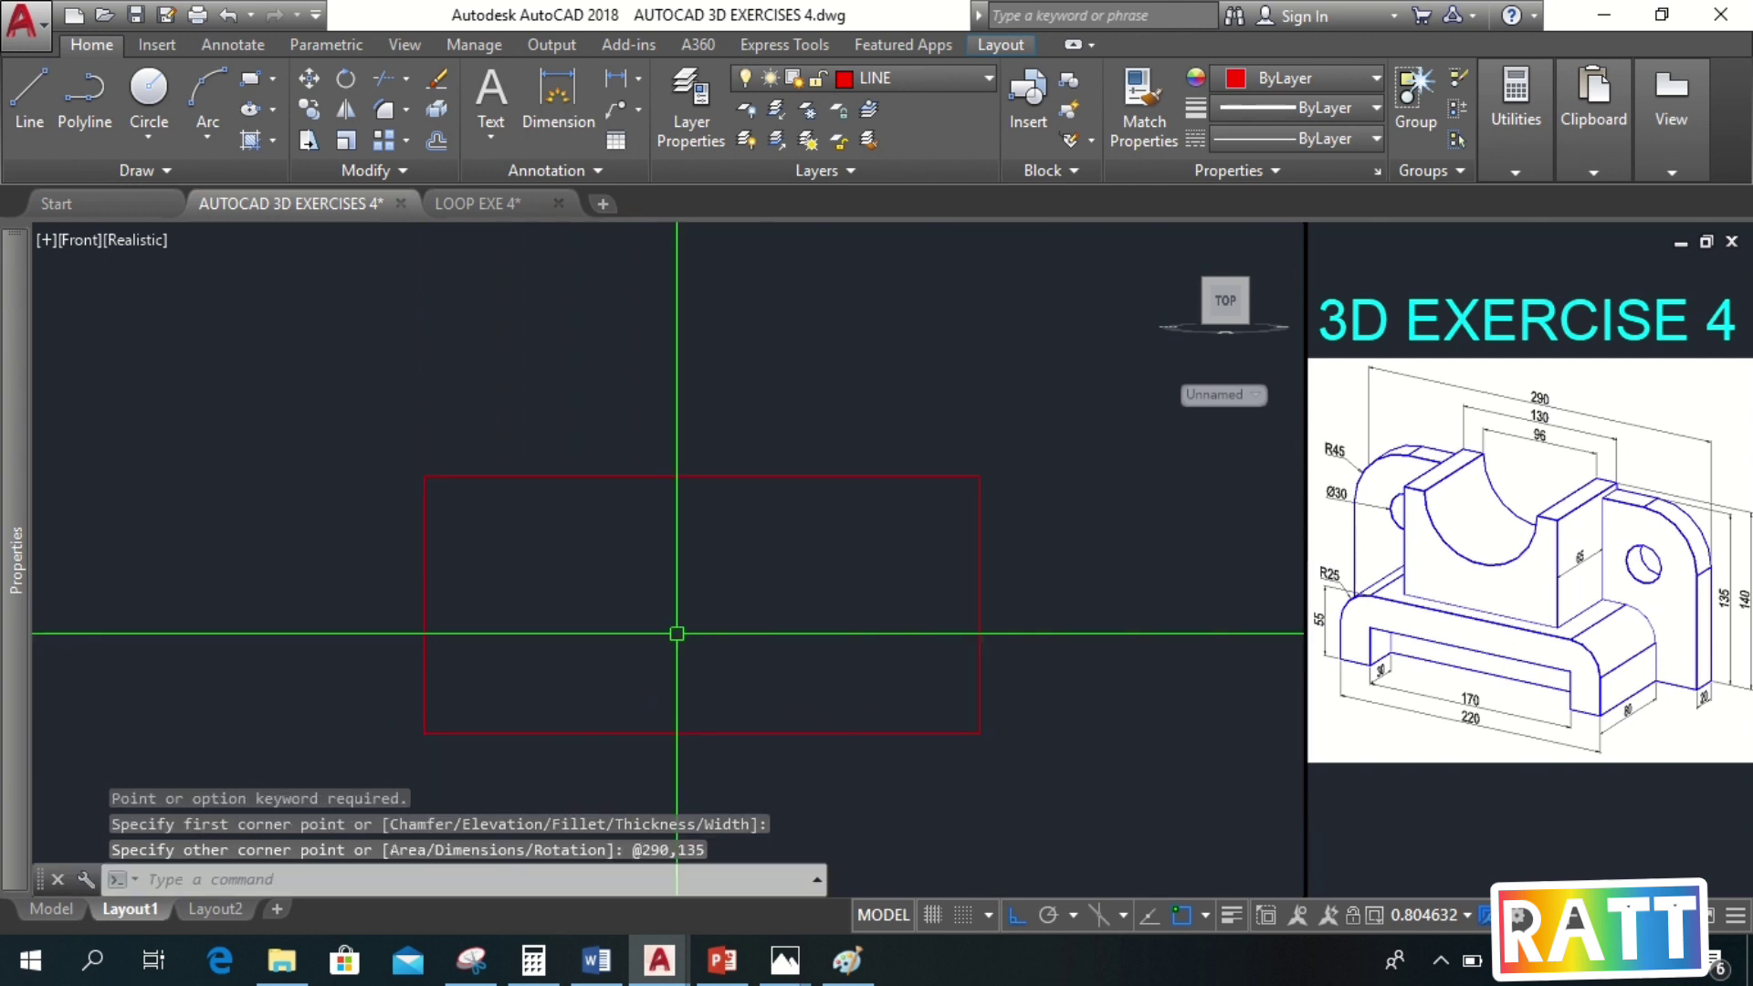
pyautogui.moveTo(740, 669); pyautogui.dragTo(704, 606, button='middle')
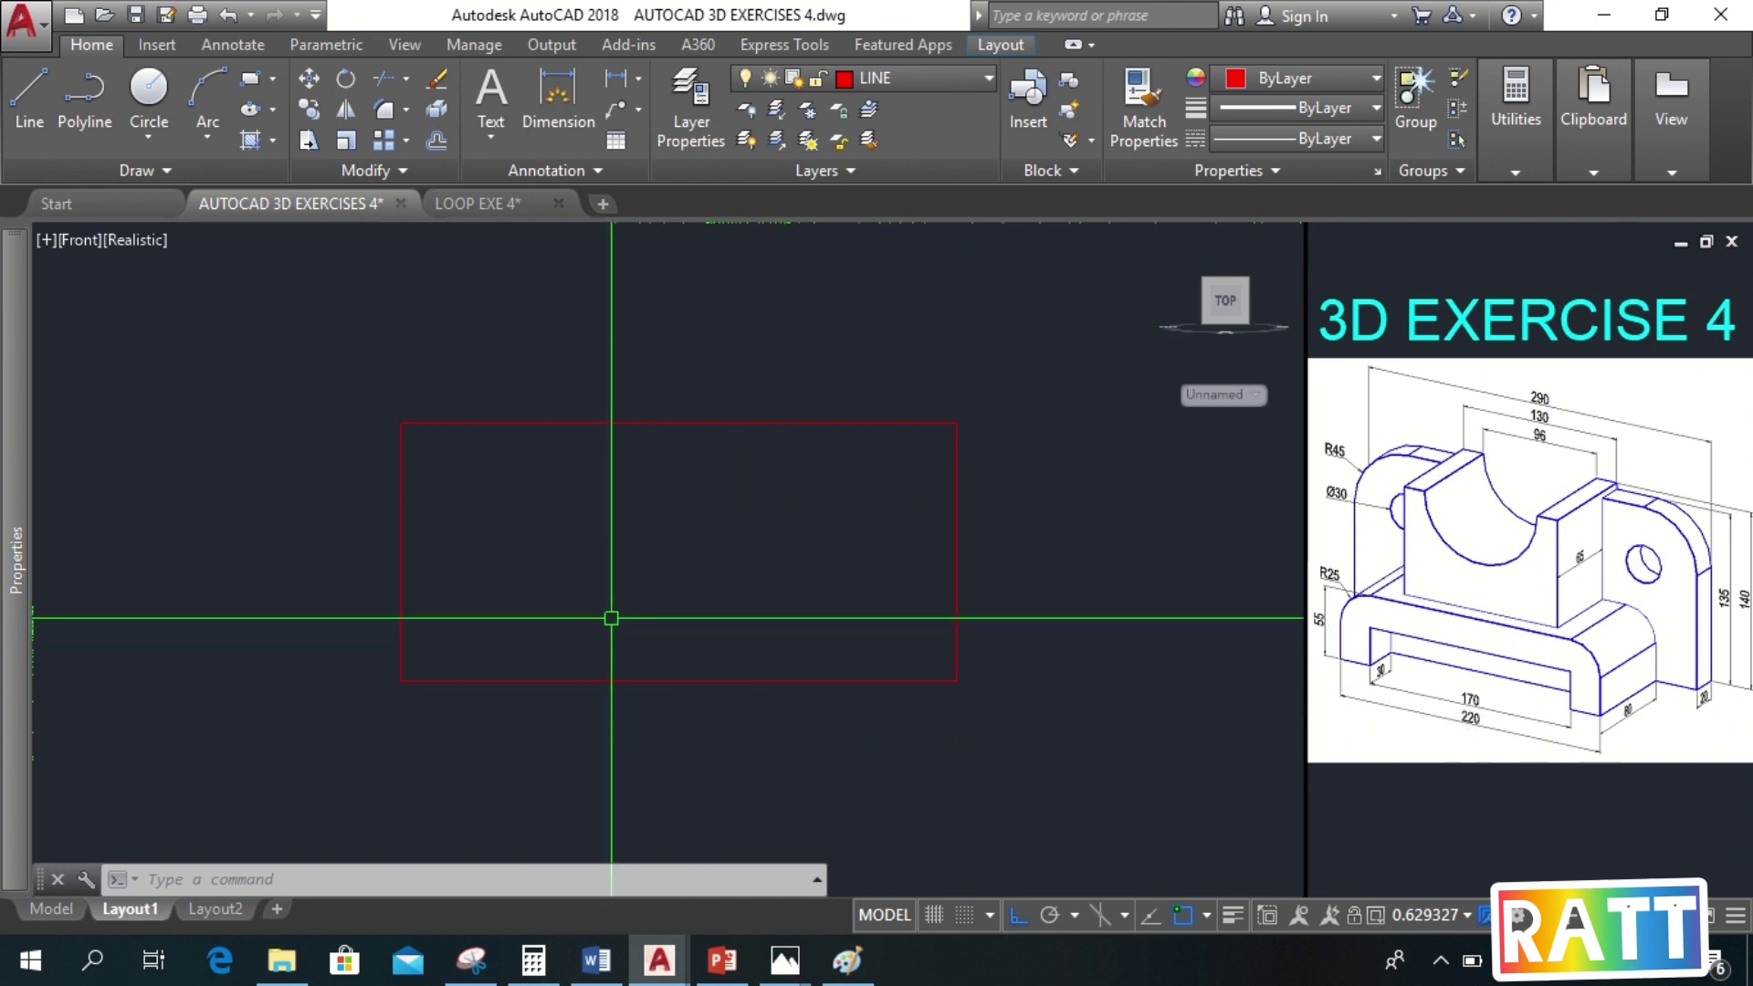
# Draw a 220 by 55 rectangle starting from a corner inside the large rectangle
pyautogui.write('C')
pyautogui.press('Return')
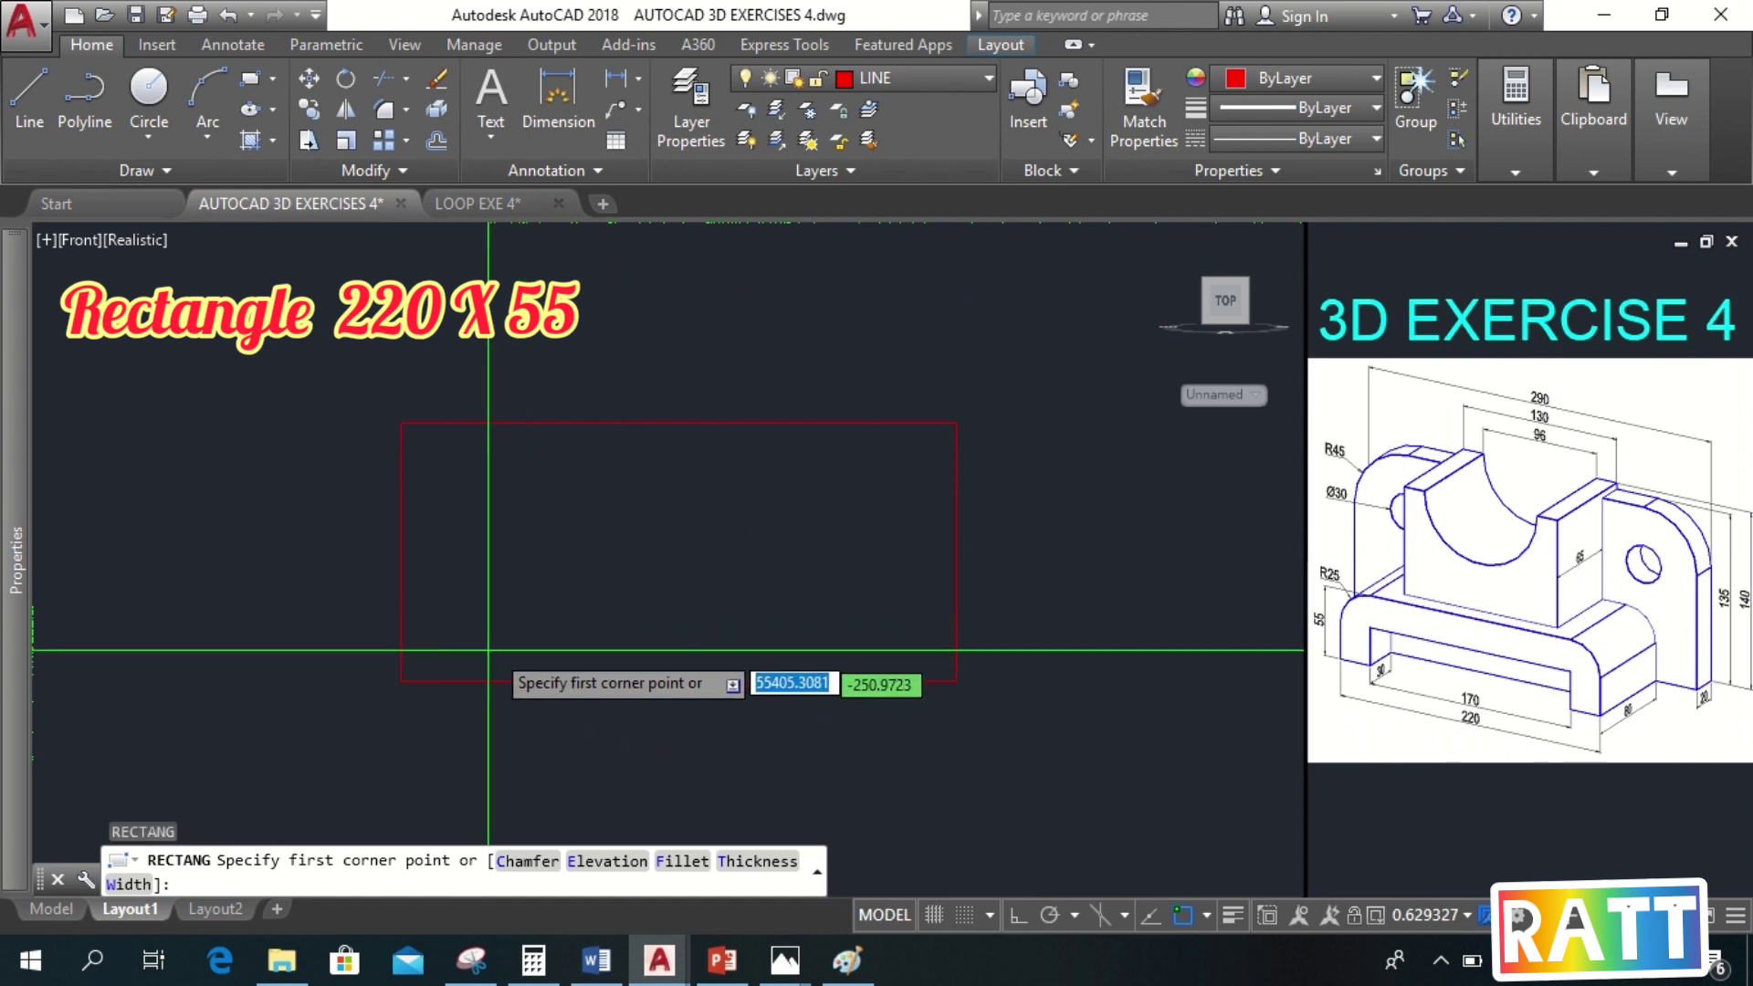
pyautogui.click(490, 648)
pyautogui.write('220')
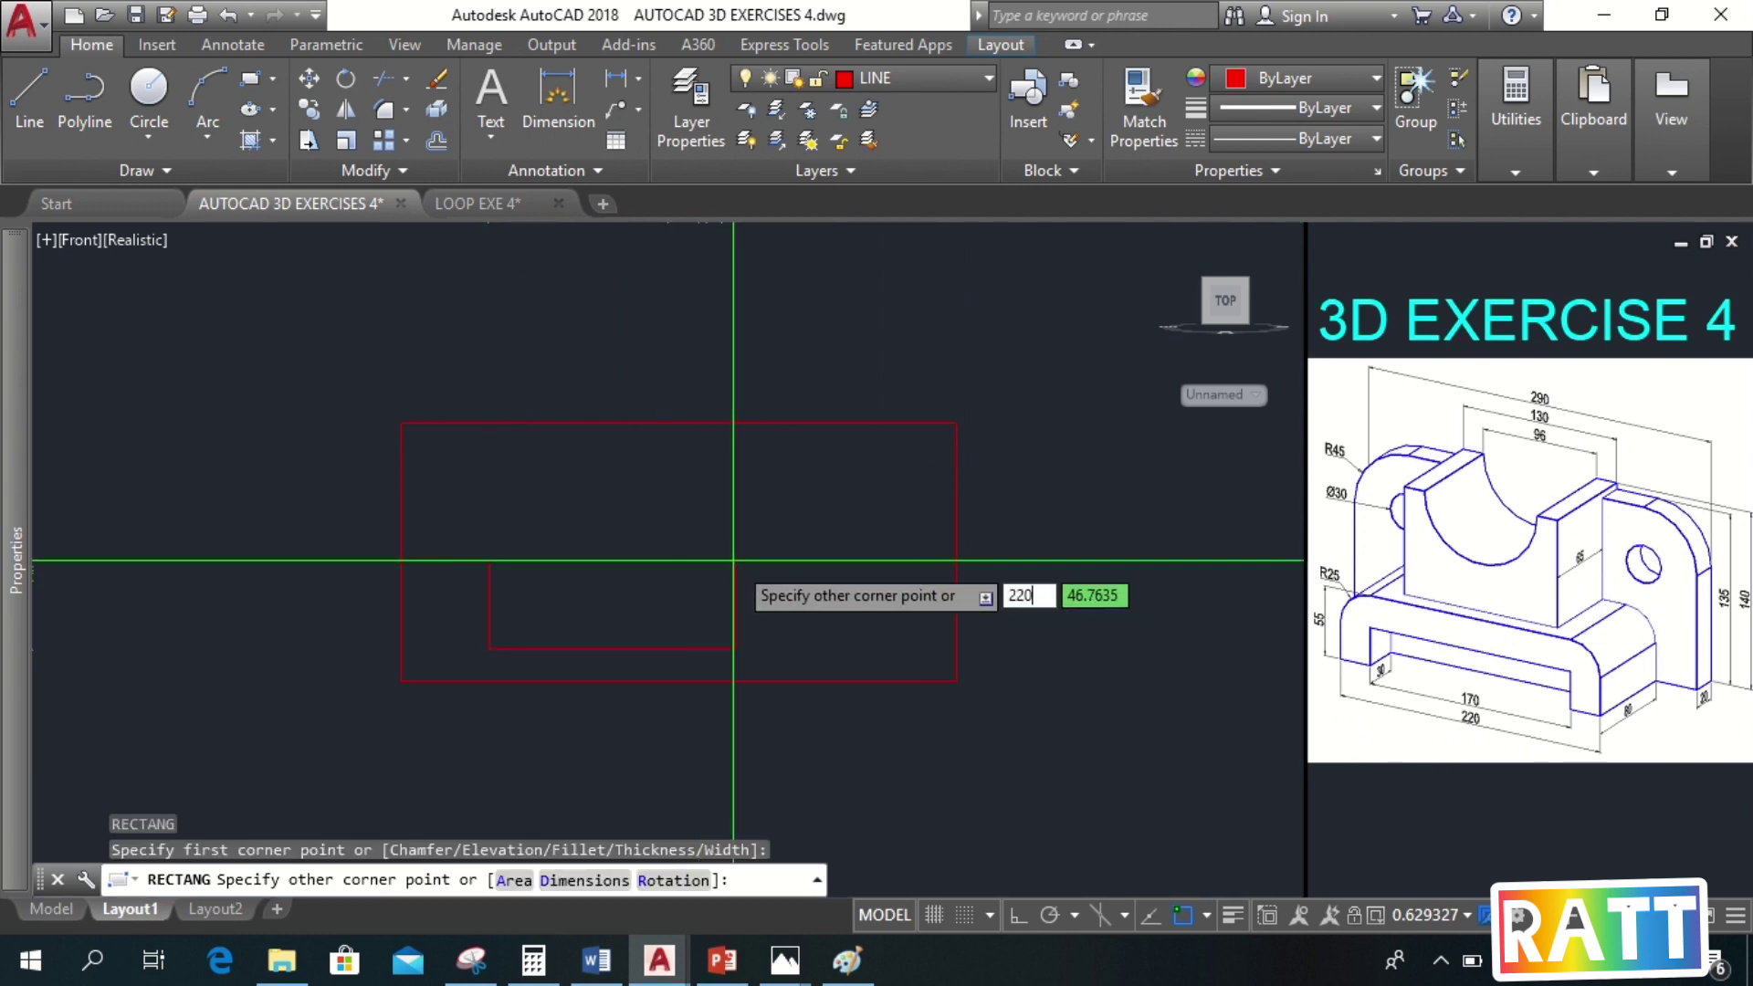
pyautogui.press('Tab')
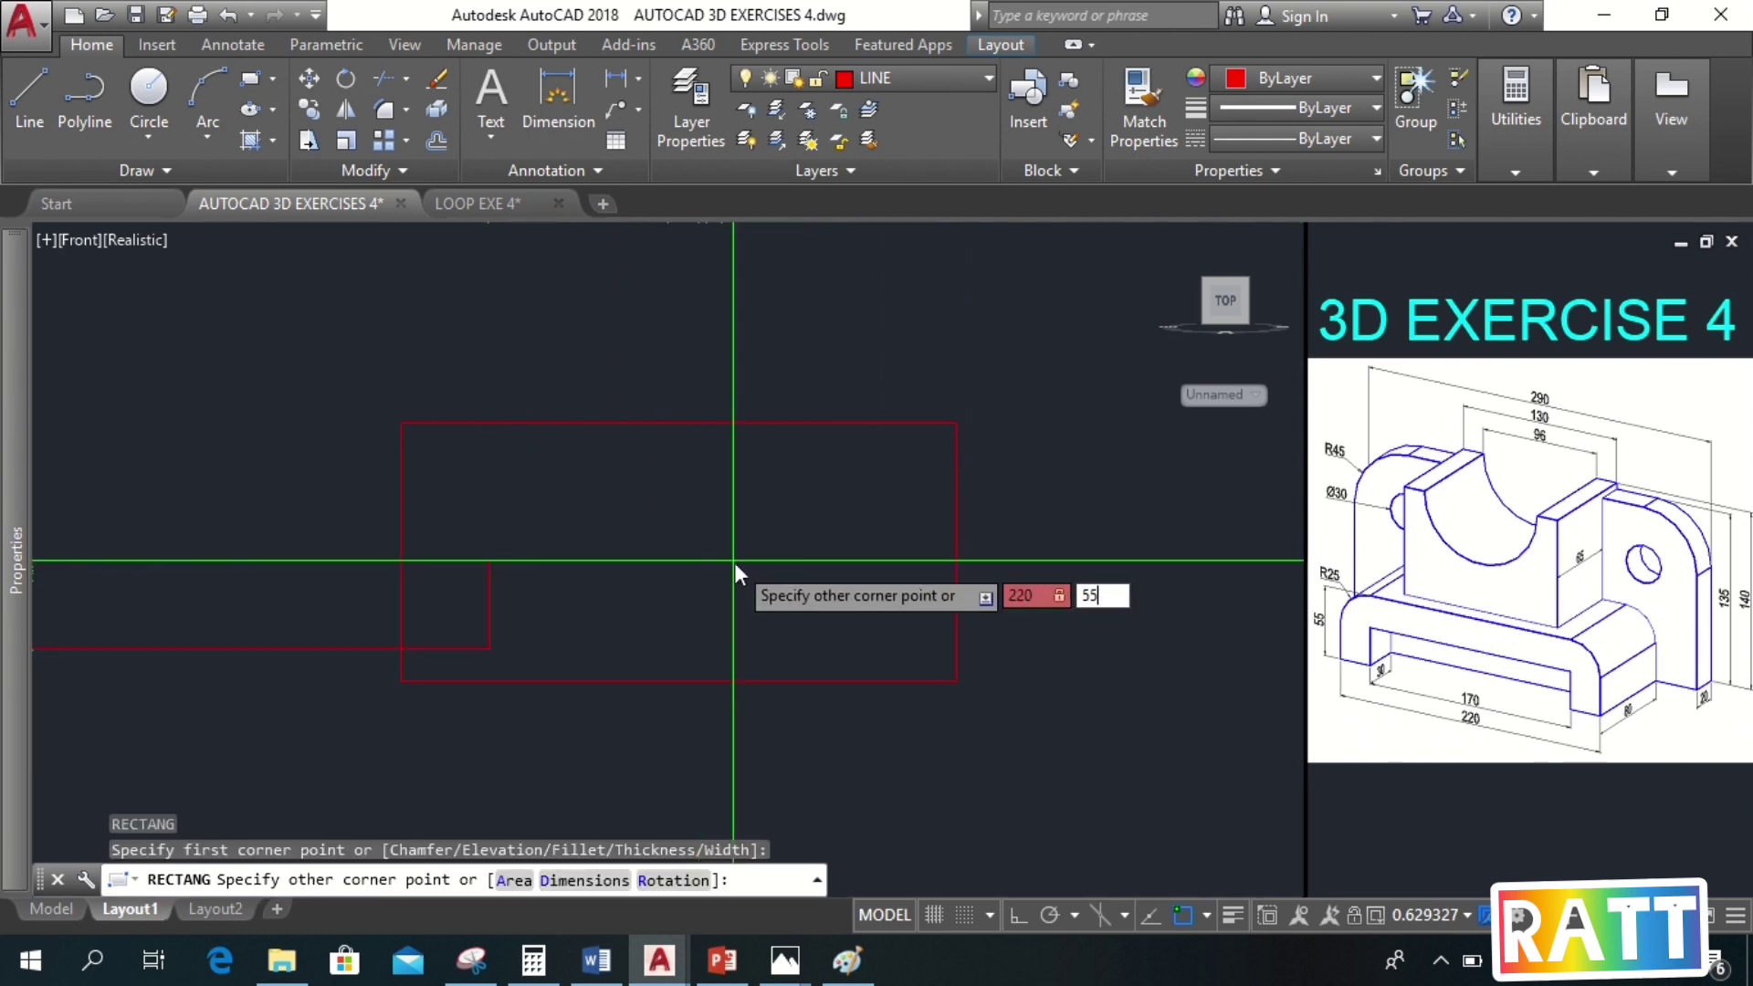
pyautogui.press('Return')
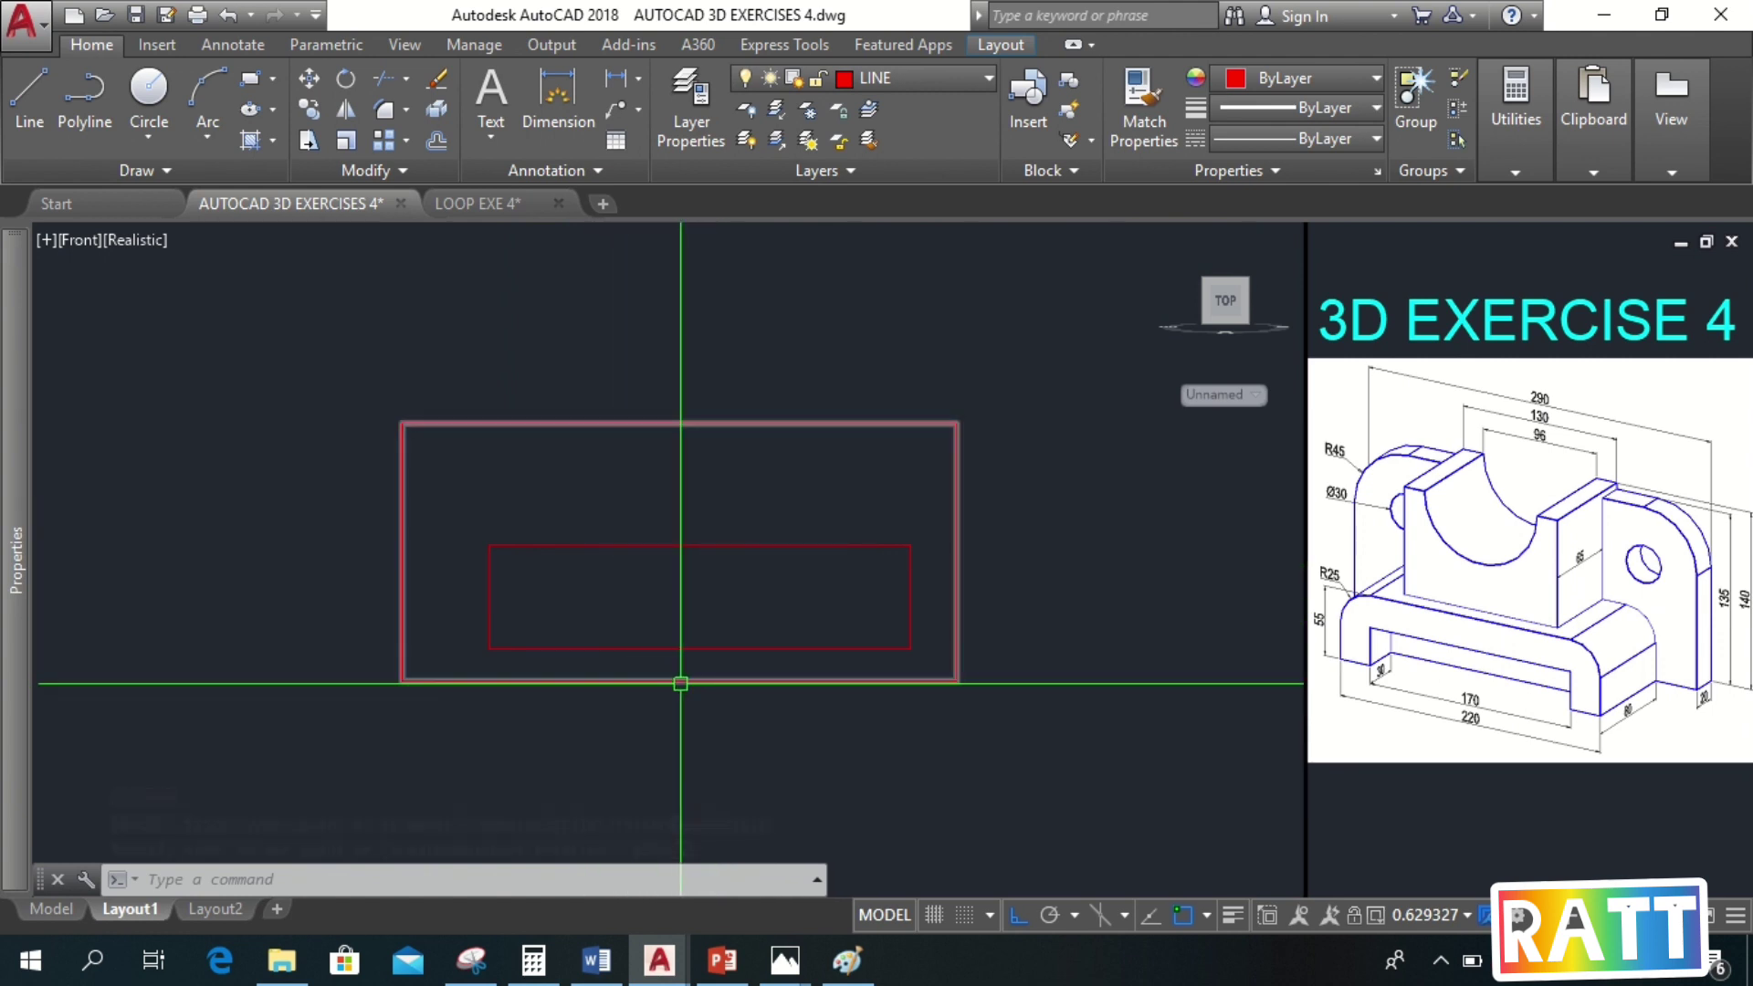
# Move the 220 by 55 rectangle so its bottom midpoint sits on the large rectangle's bottom midpoint
pyautogui.click(692, 649)
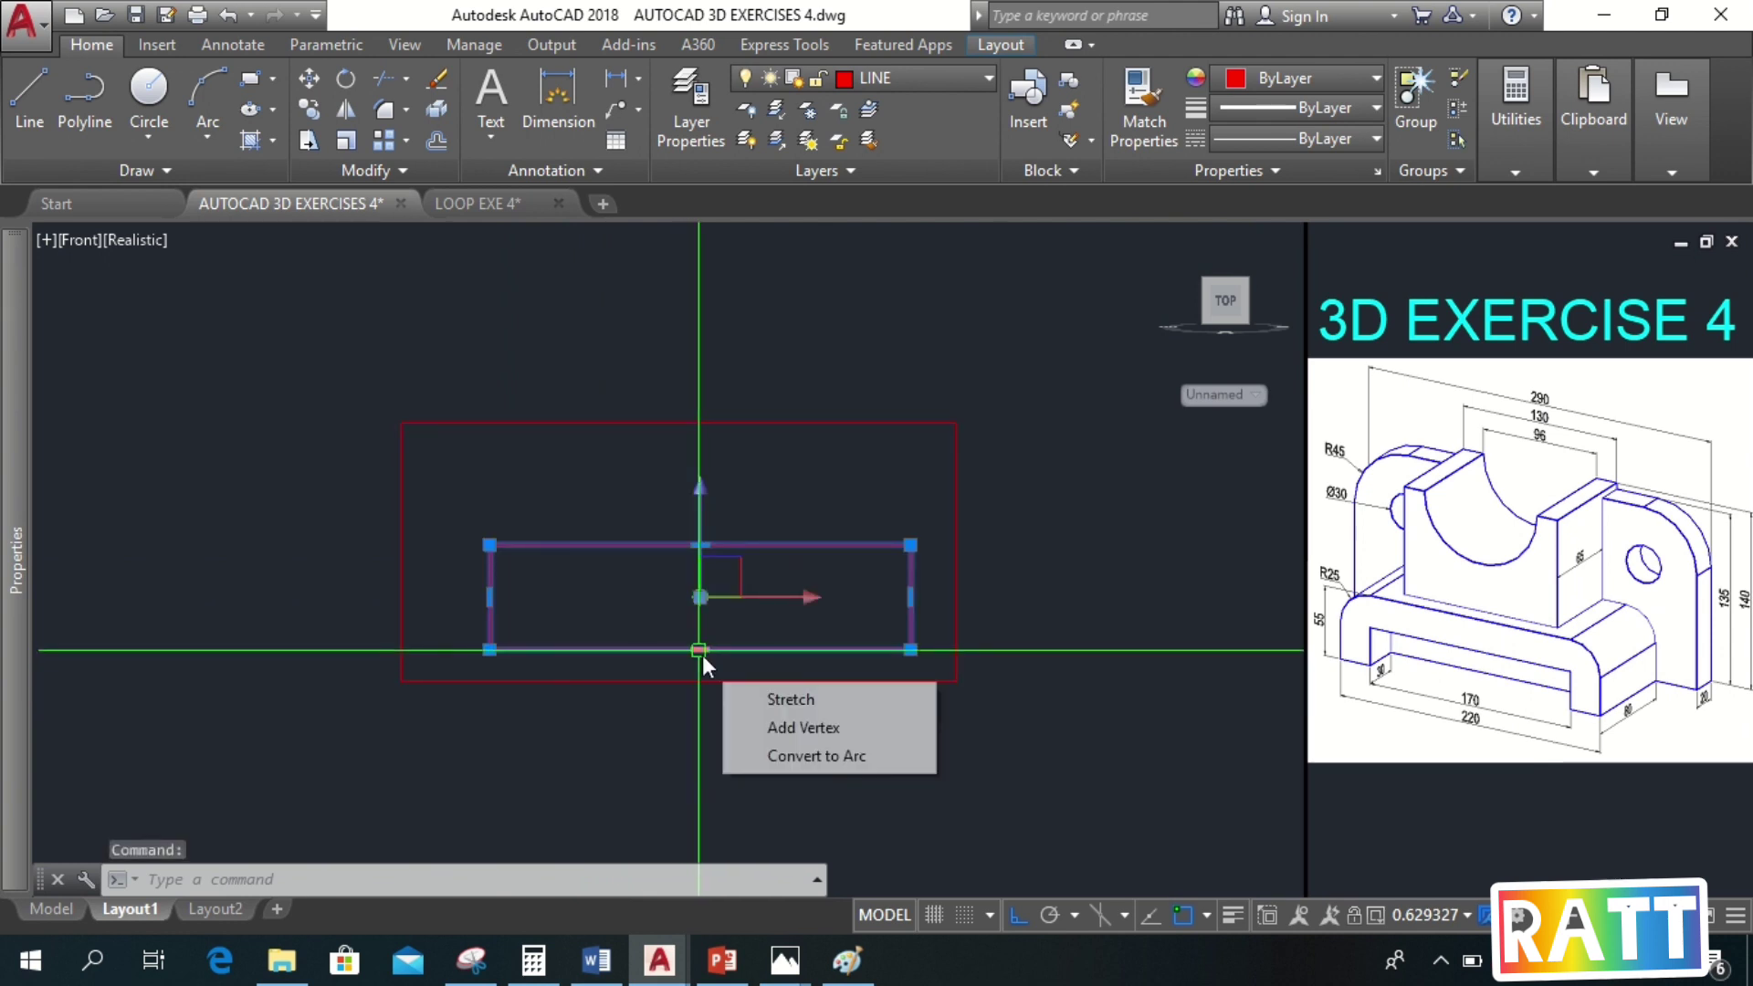
pyautogui.click(700, 649)
pyautogui.press('space')
pyautogui.keyDown('shift'); pyautogui.rightClick(712, 639); pyautogui.keyUp('shift')
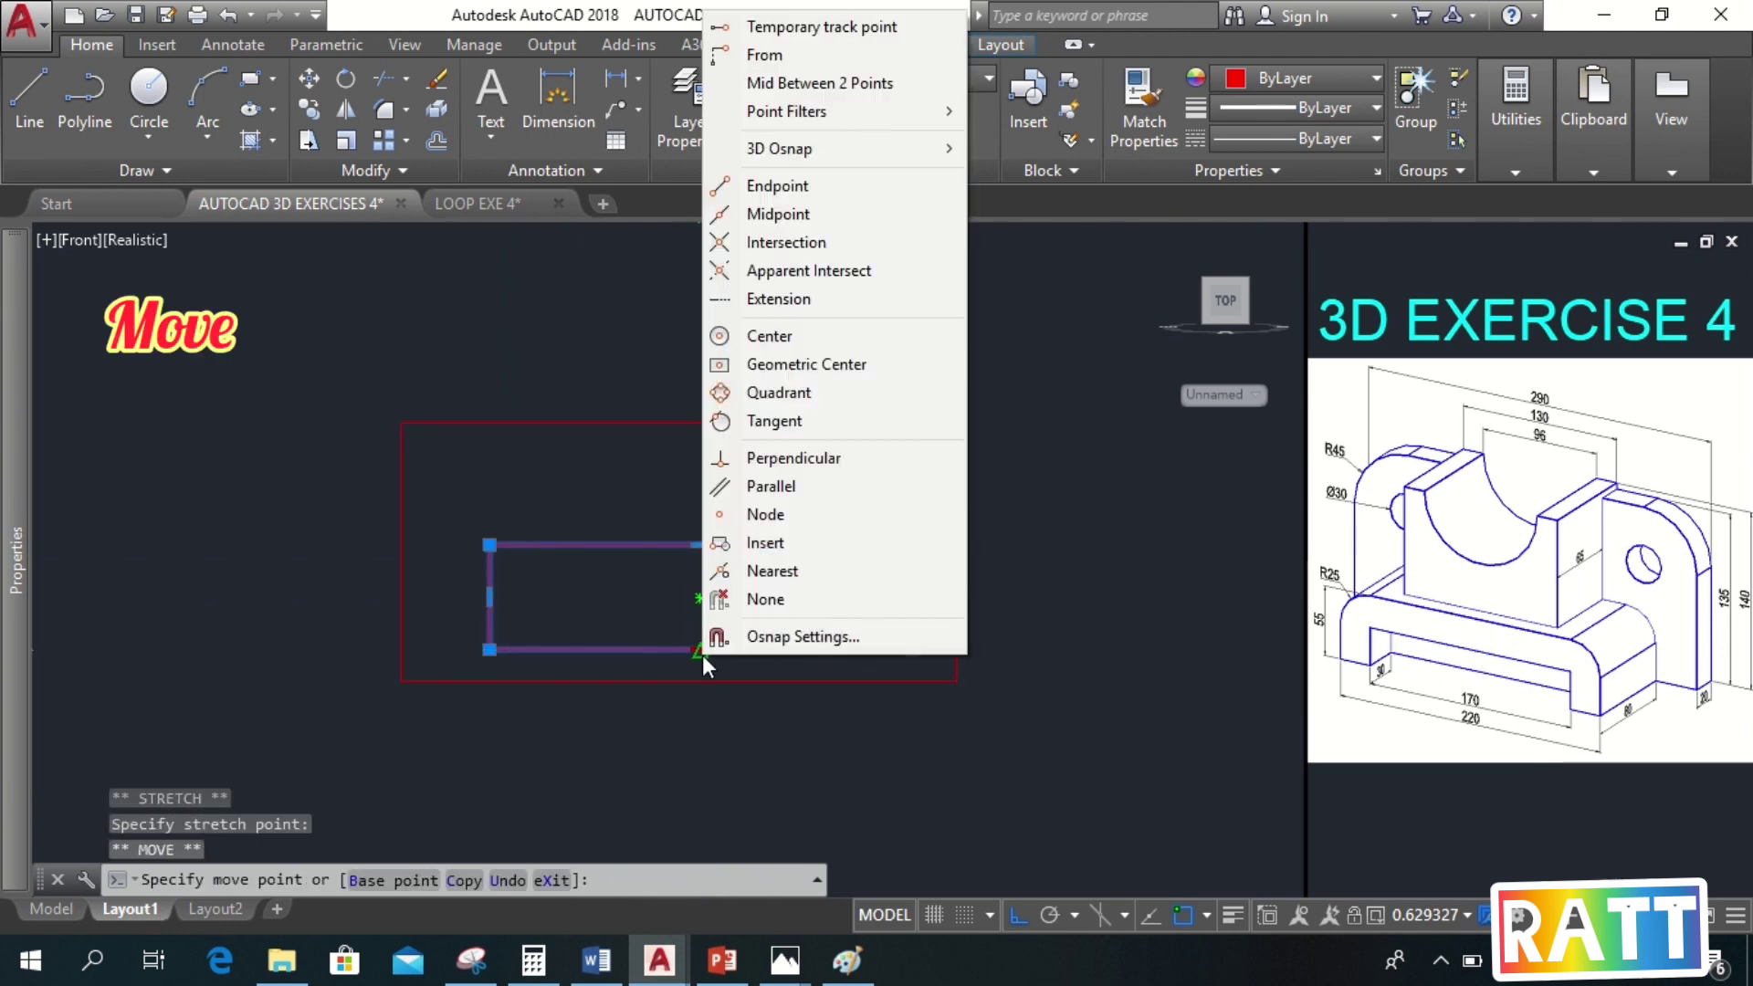
pyautogui.click(789, 203)
pyautogui.click(689, 678)
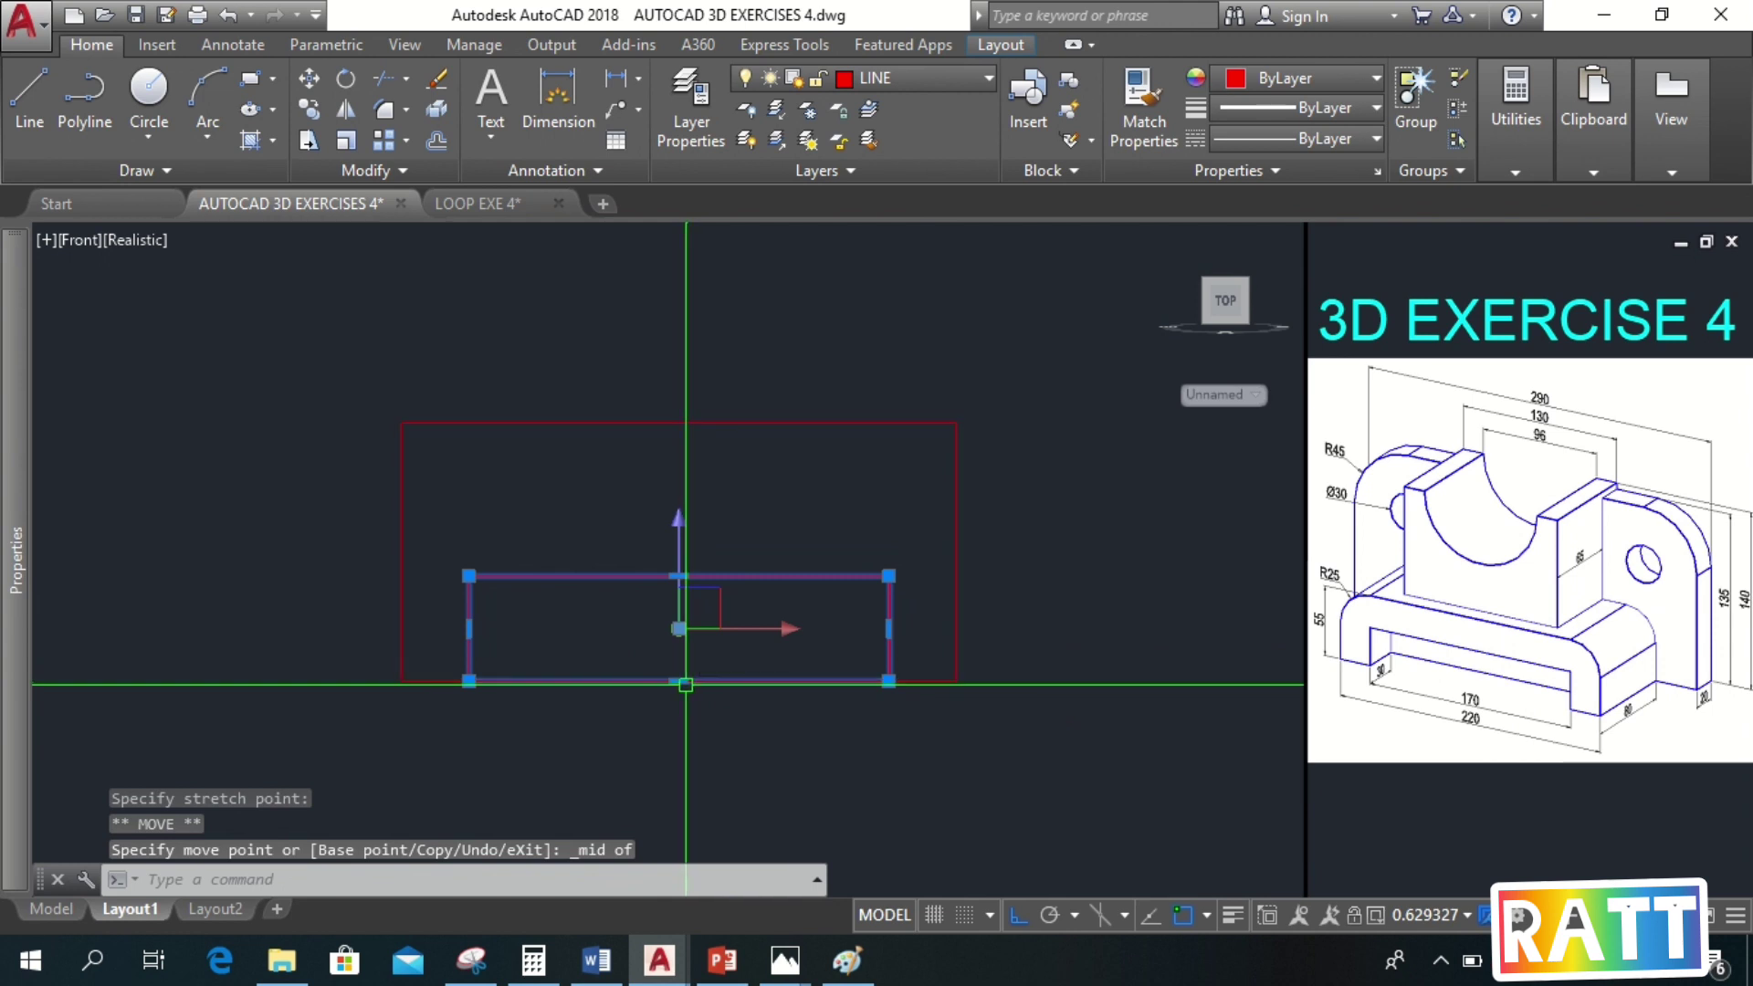
pyautogui.press('Escape')
# Explode the small rectangle and erase its bottom line
pyautogui.click(667, 570)
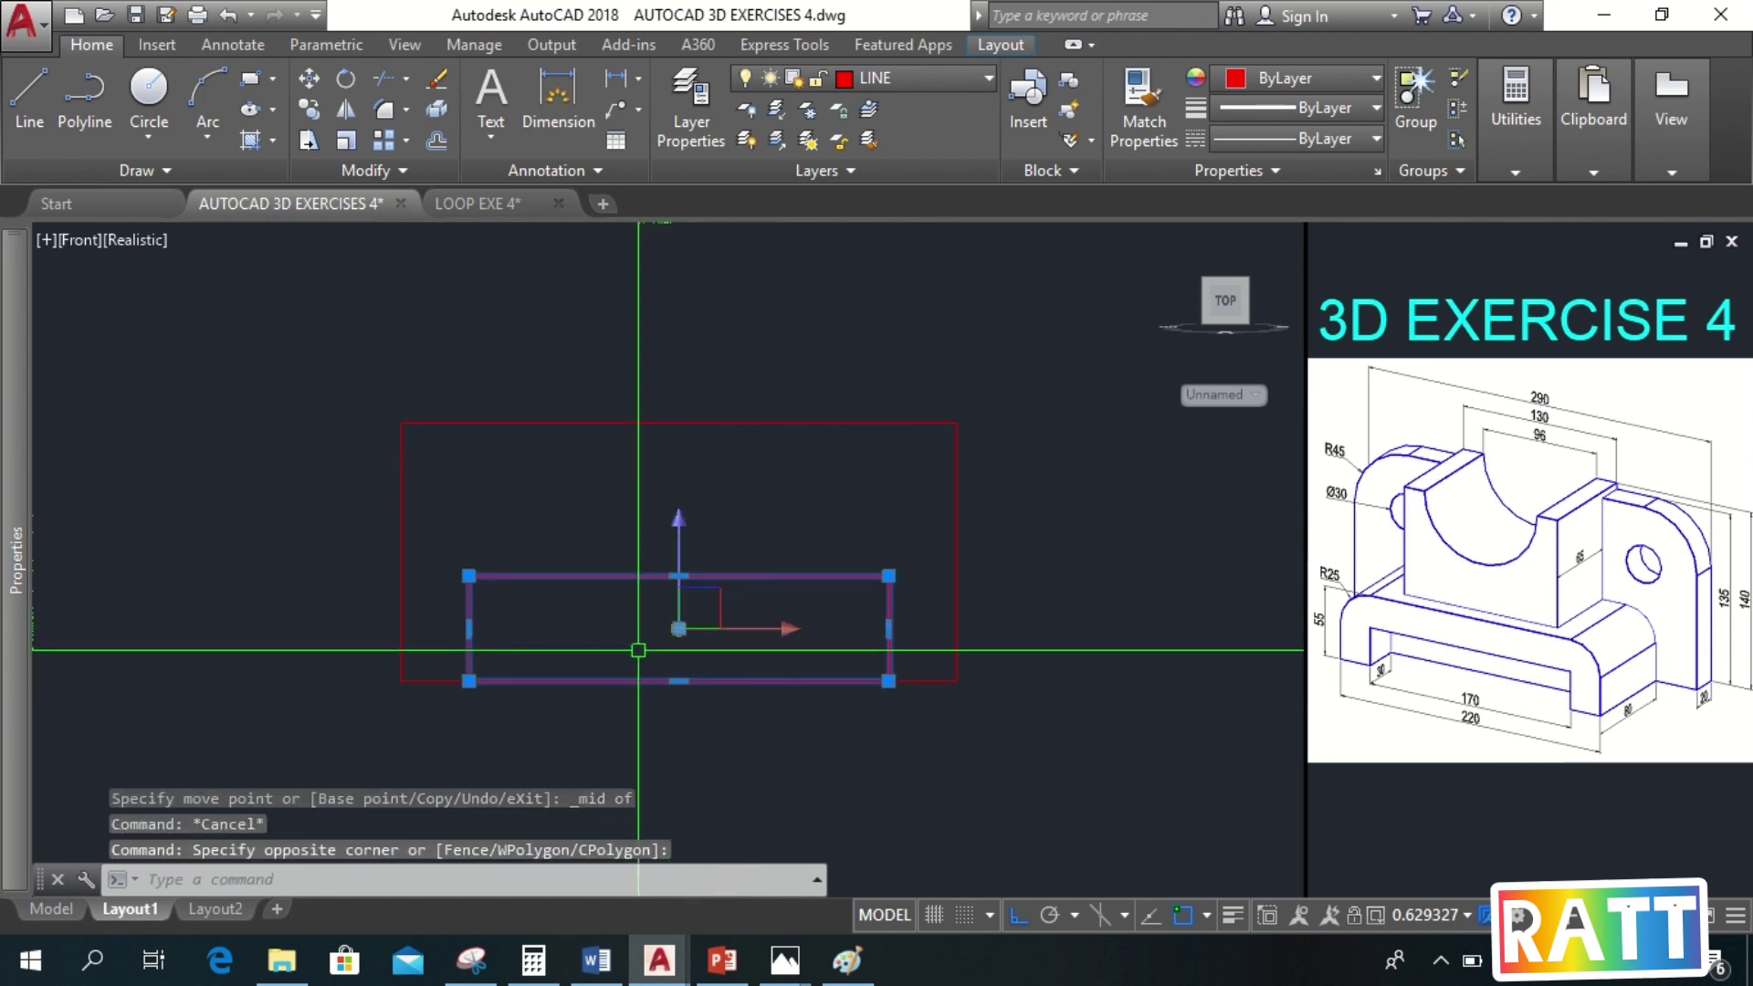
pyautogui.write('x')
pyautogui.press('Return')
pyautogui.click(454, 648)
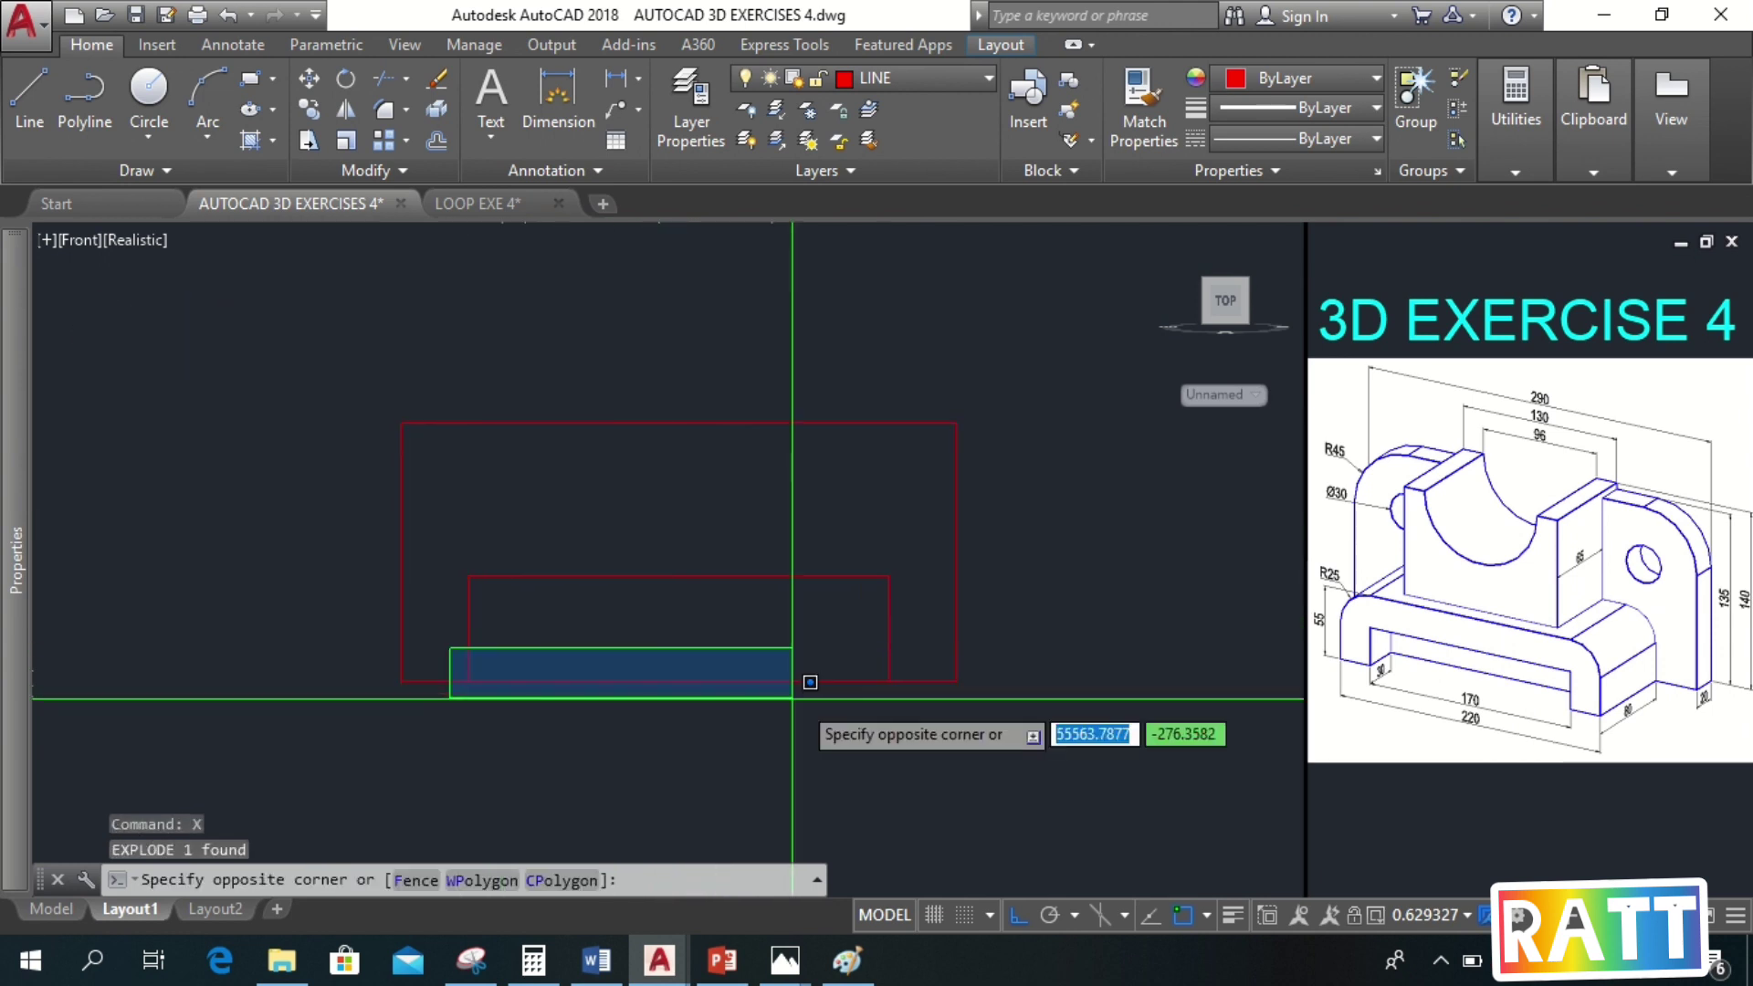
pyautogui.click(908, 708)
pyautogui.write('e')
pyautogui.press('Return')
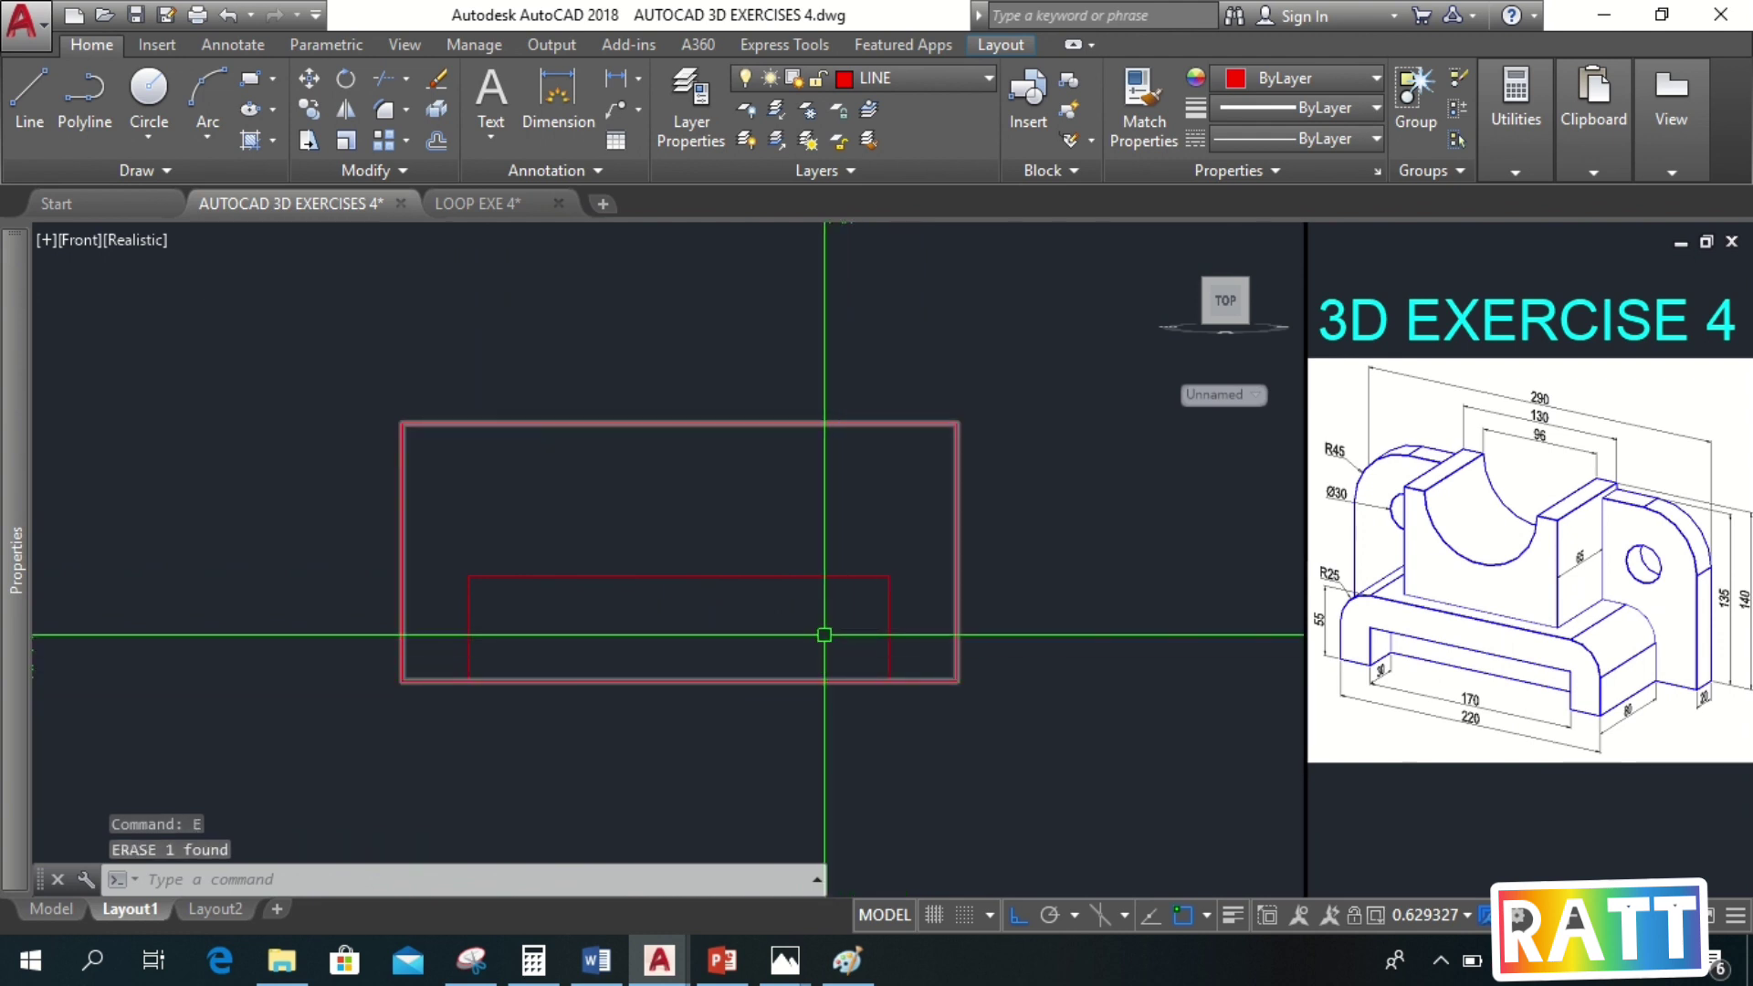
# Join the three remaining lines into one open polyline
pyautogui.click(899, 593)
pyautogui.click(460, 543)
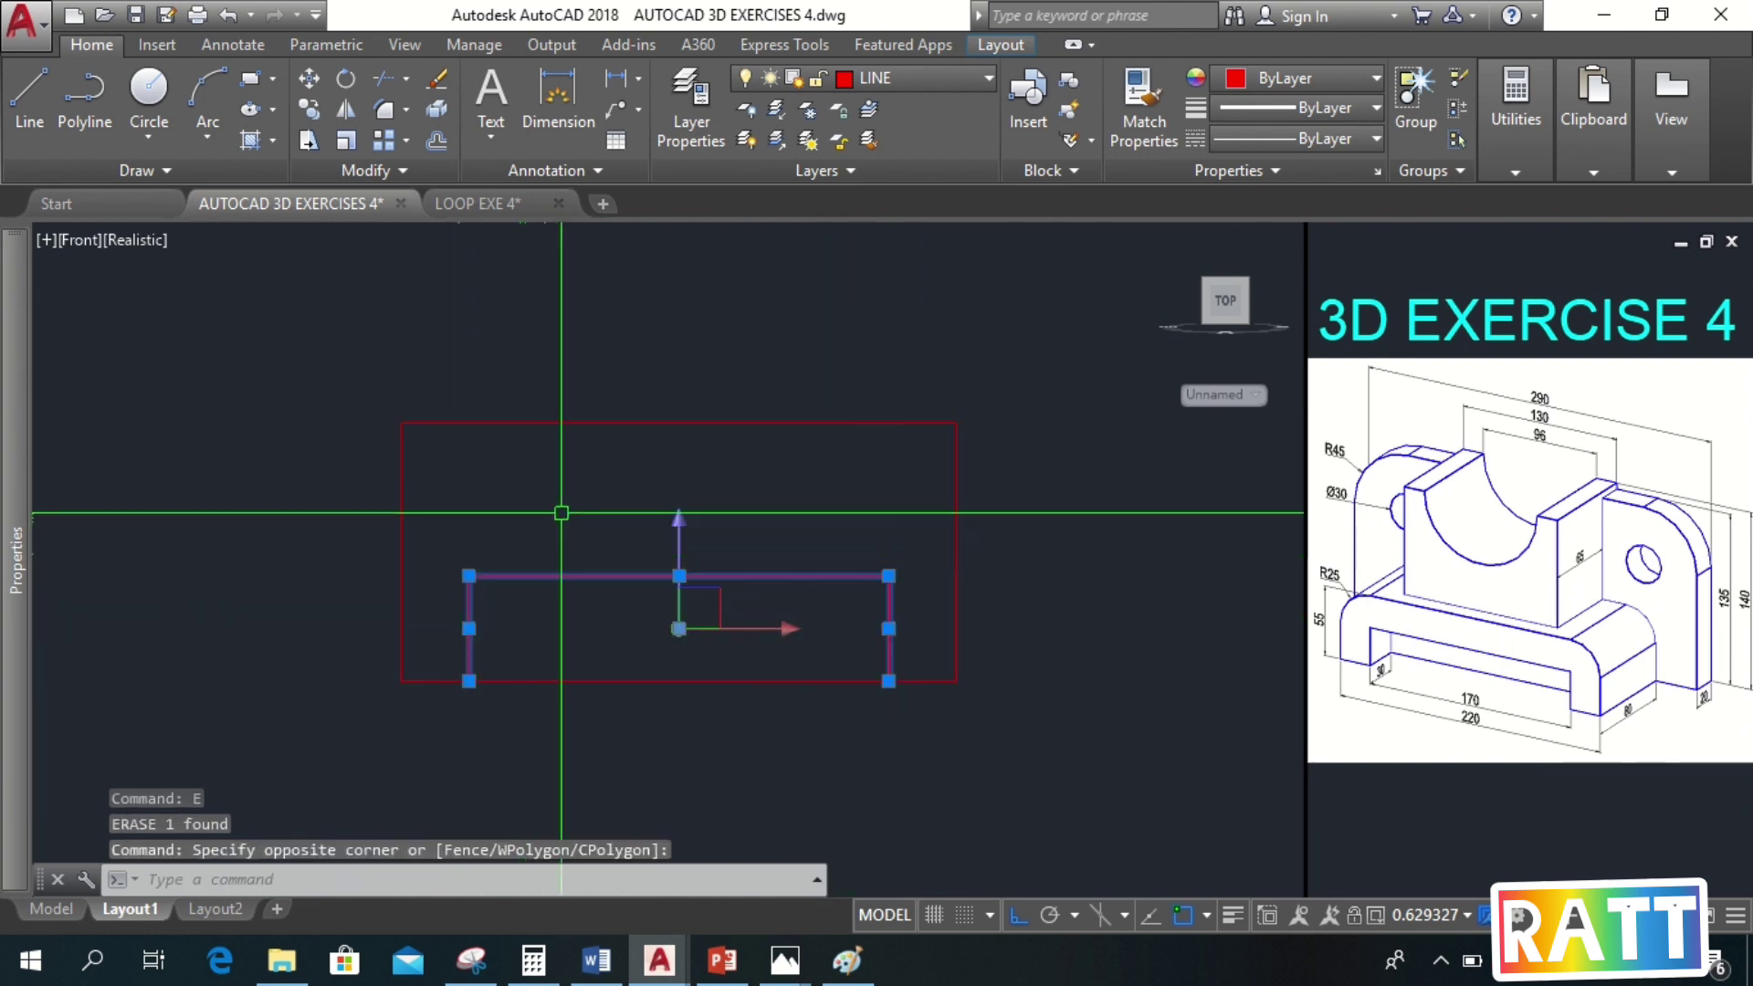
pyautogui.write('j')
pyautogui.press('Return')
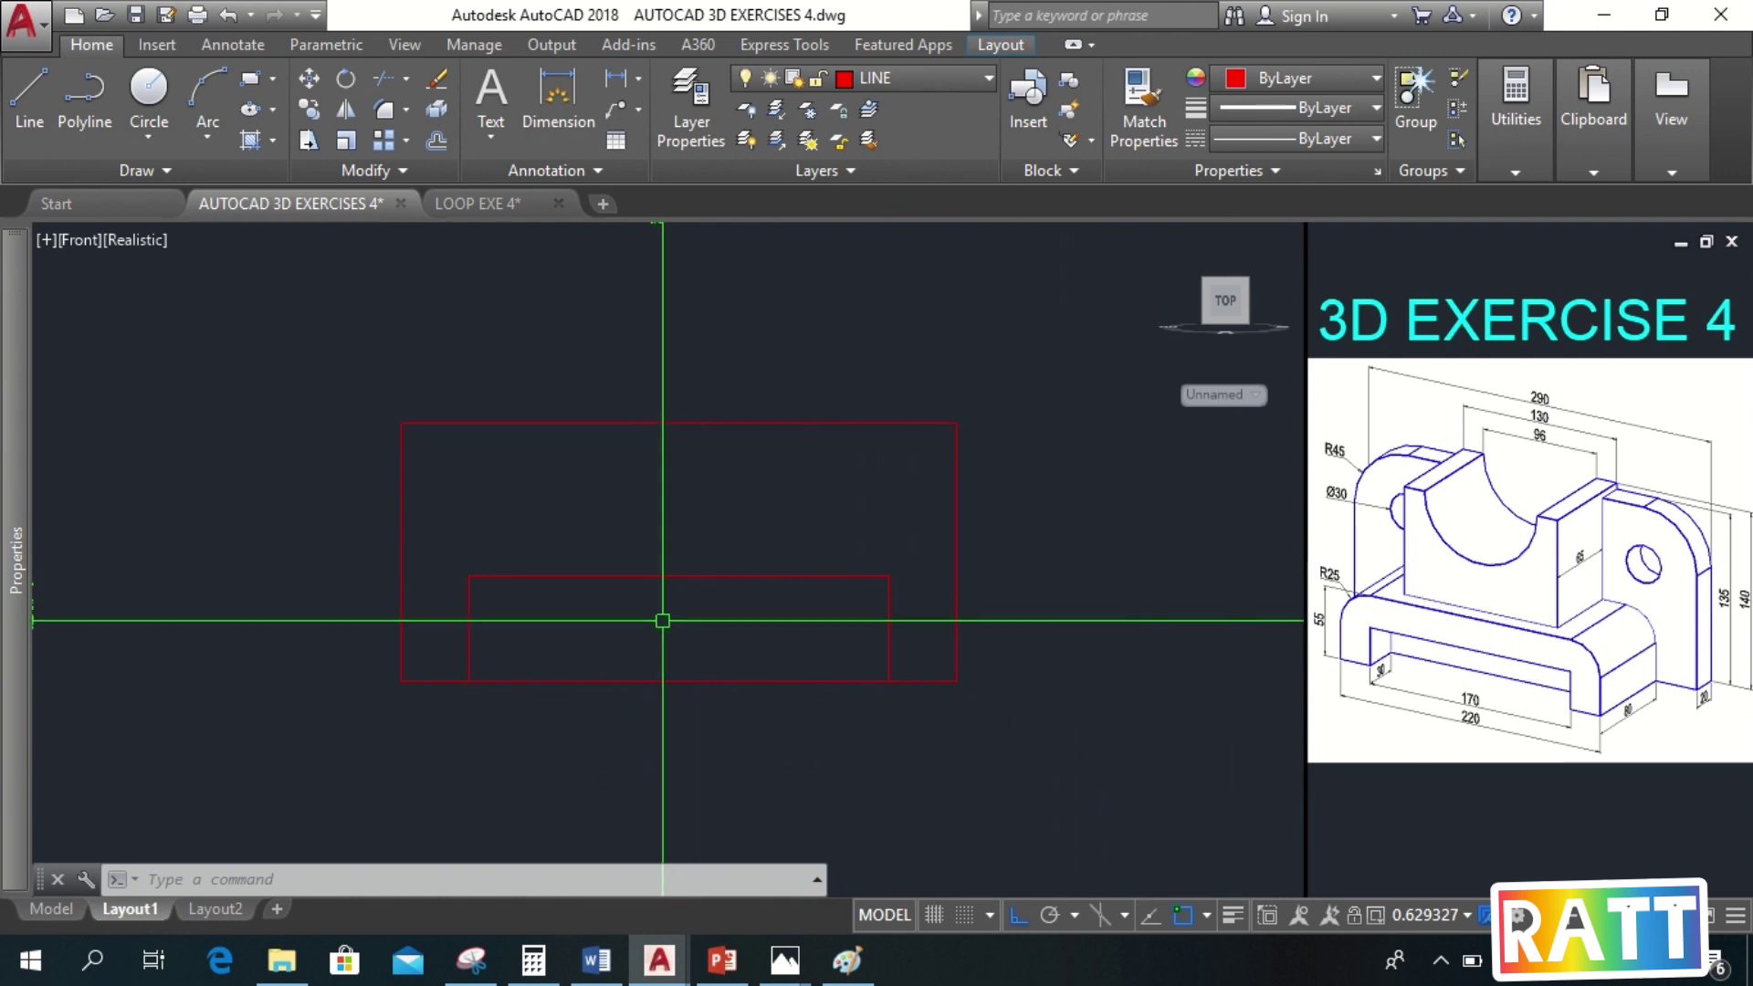
# Offset the open three-sided polyline 25 units to the inside
pyautogui.write('o')
pyautogui.press('Return')
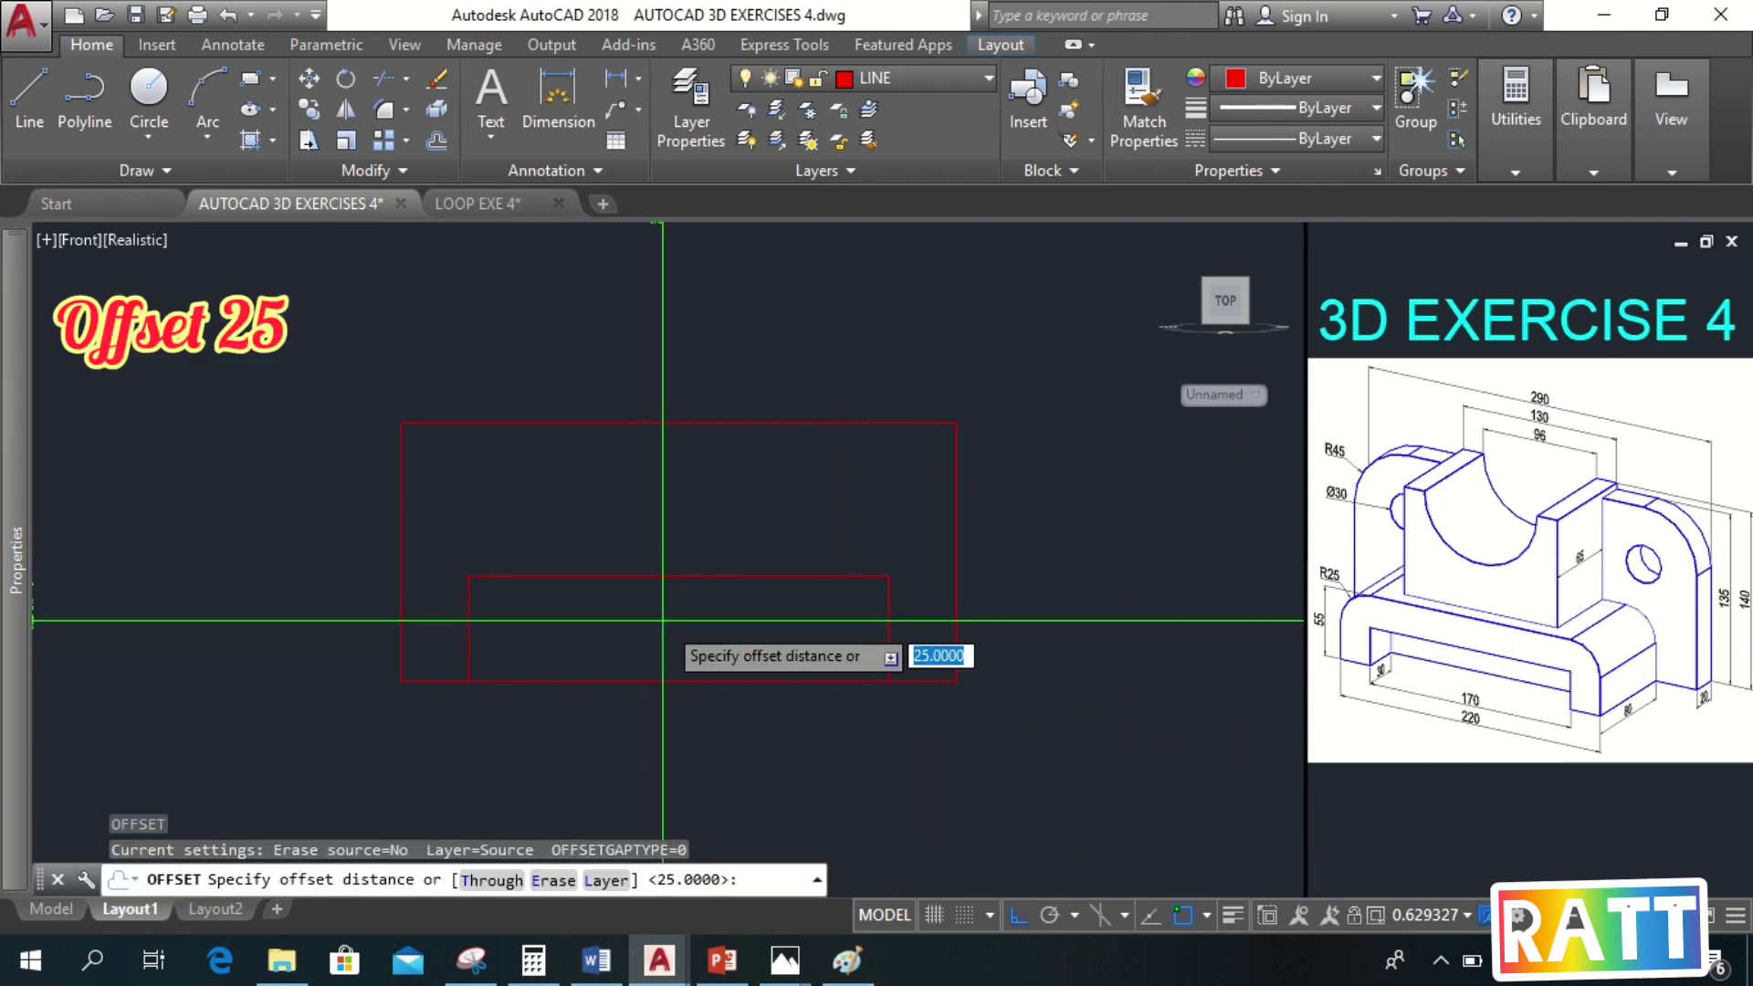
pyautogui.write('25')
pyautogui.press('Return')
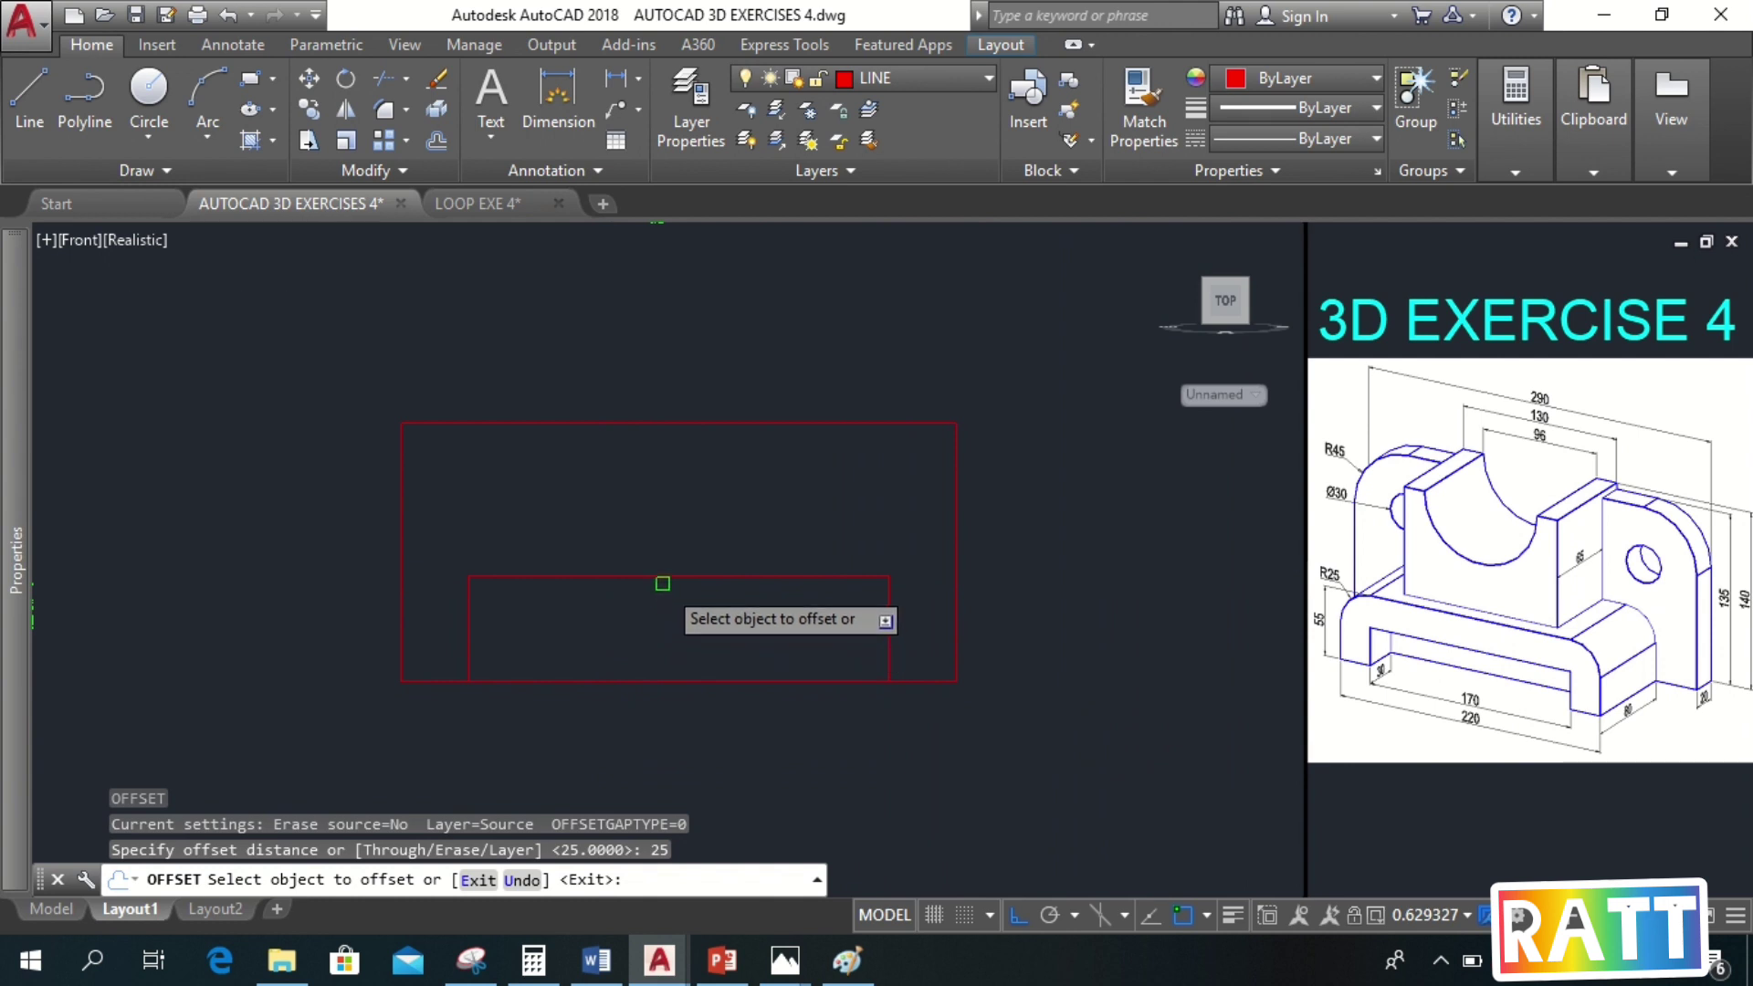
pyautogui.click(662, 579)
pyautogui.click(650, 639)
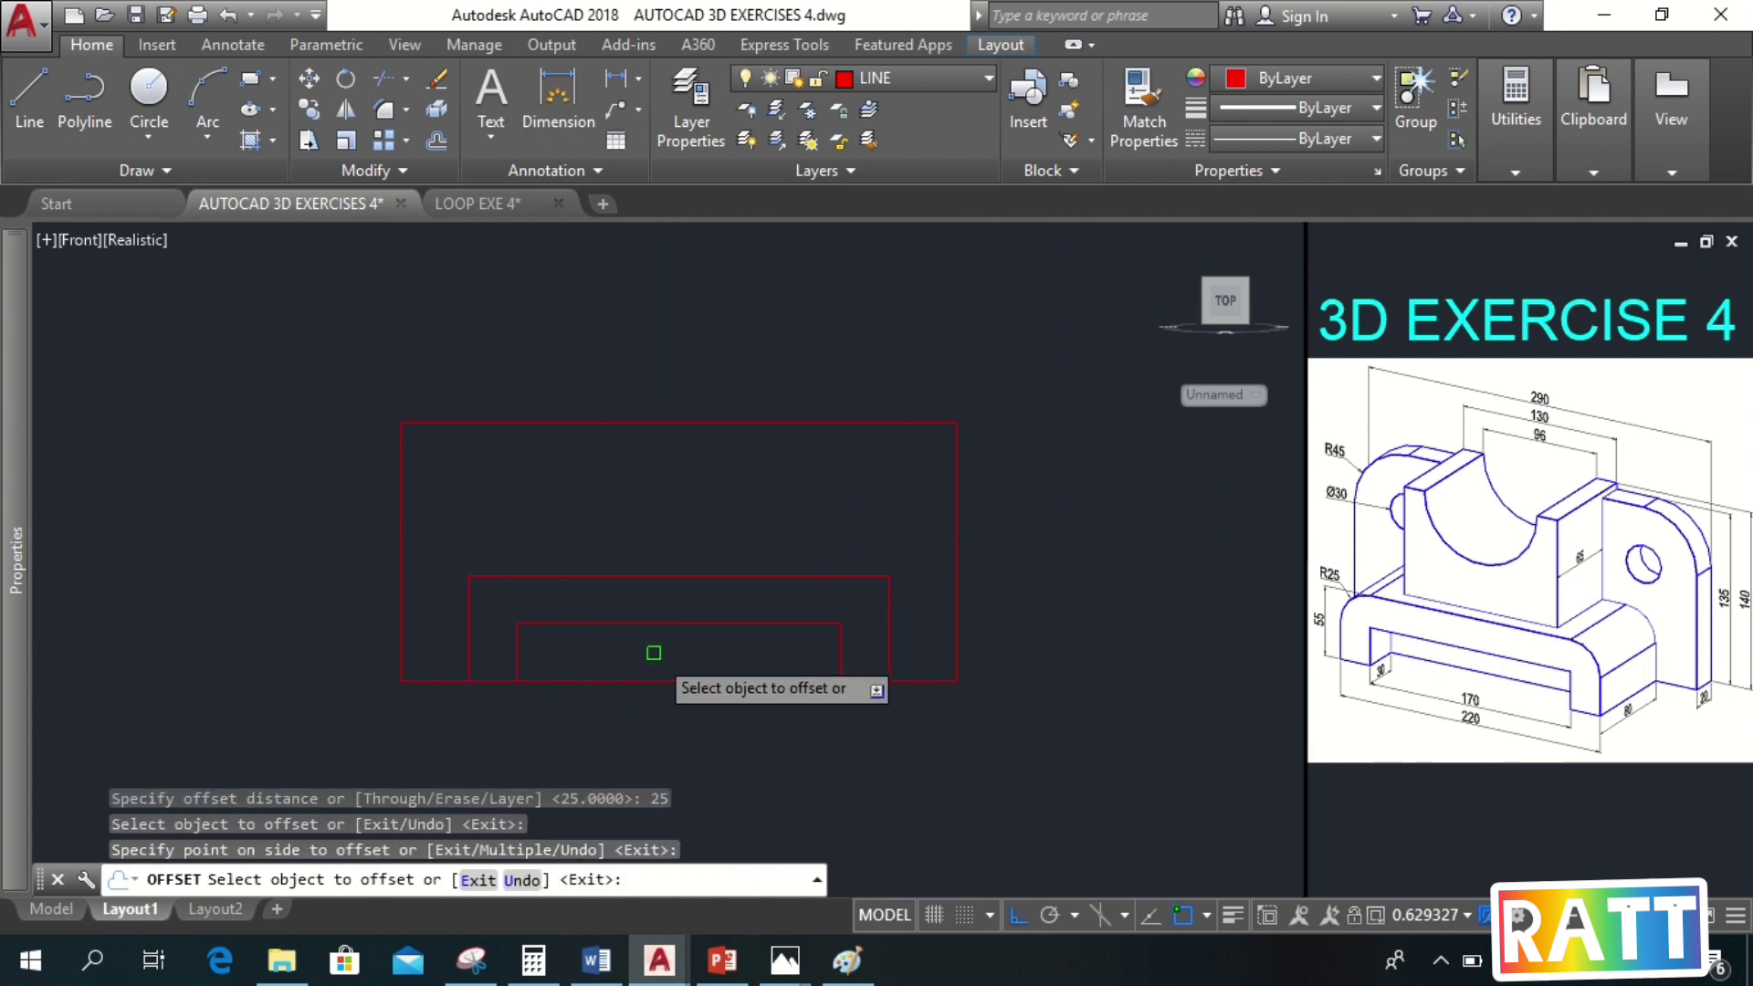
pyautogui.press('Escape')
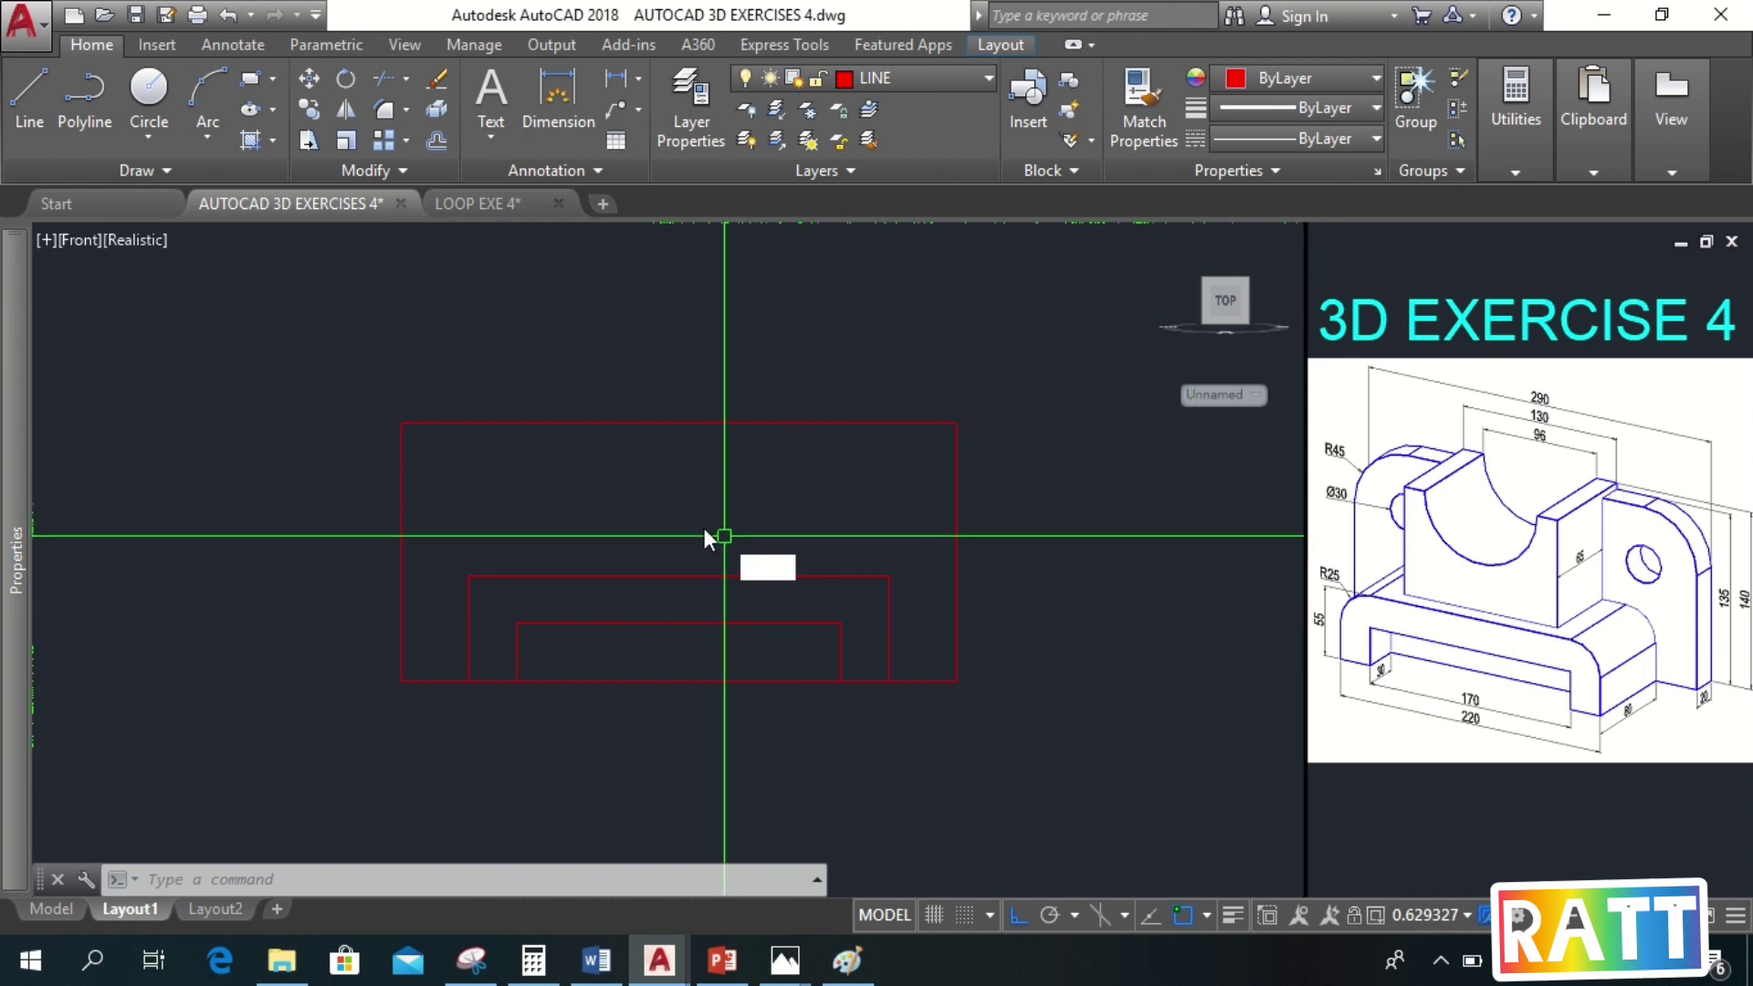
# Draw a horizontal line 130 long above the outer rectangle
pyautogui.write('l')
pyautogui.press('Return')
pyautogui.click(555, 475)
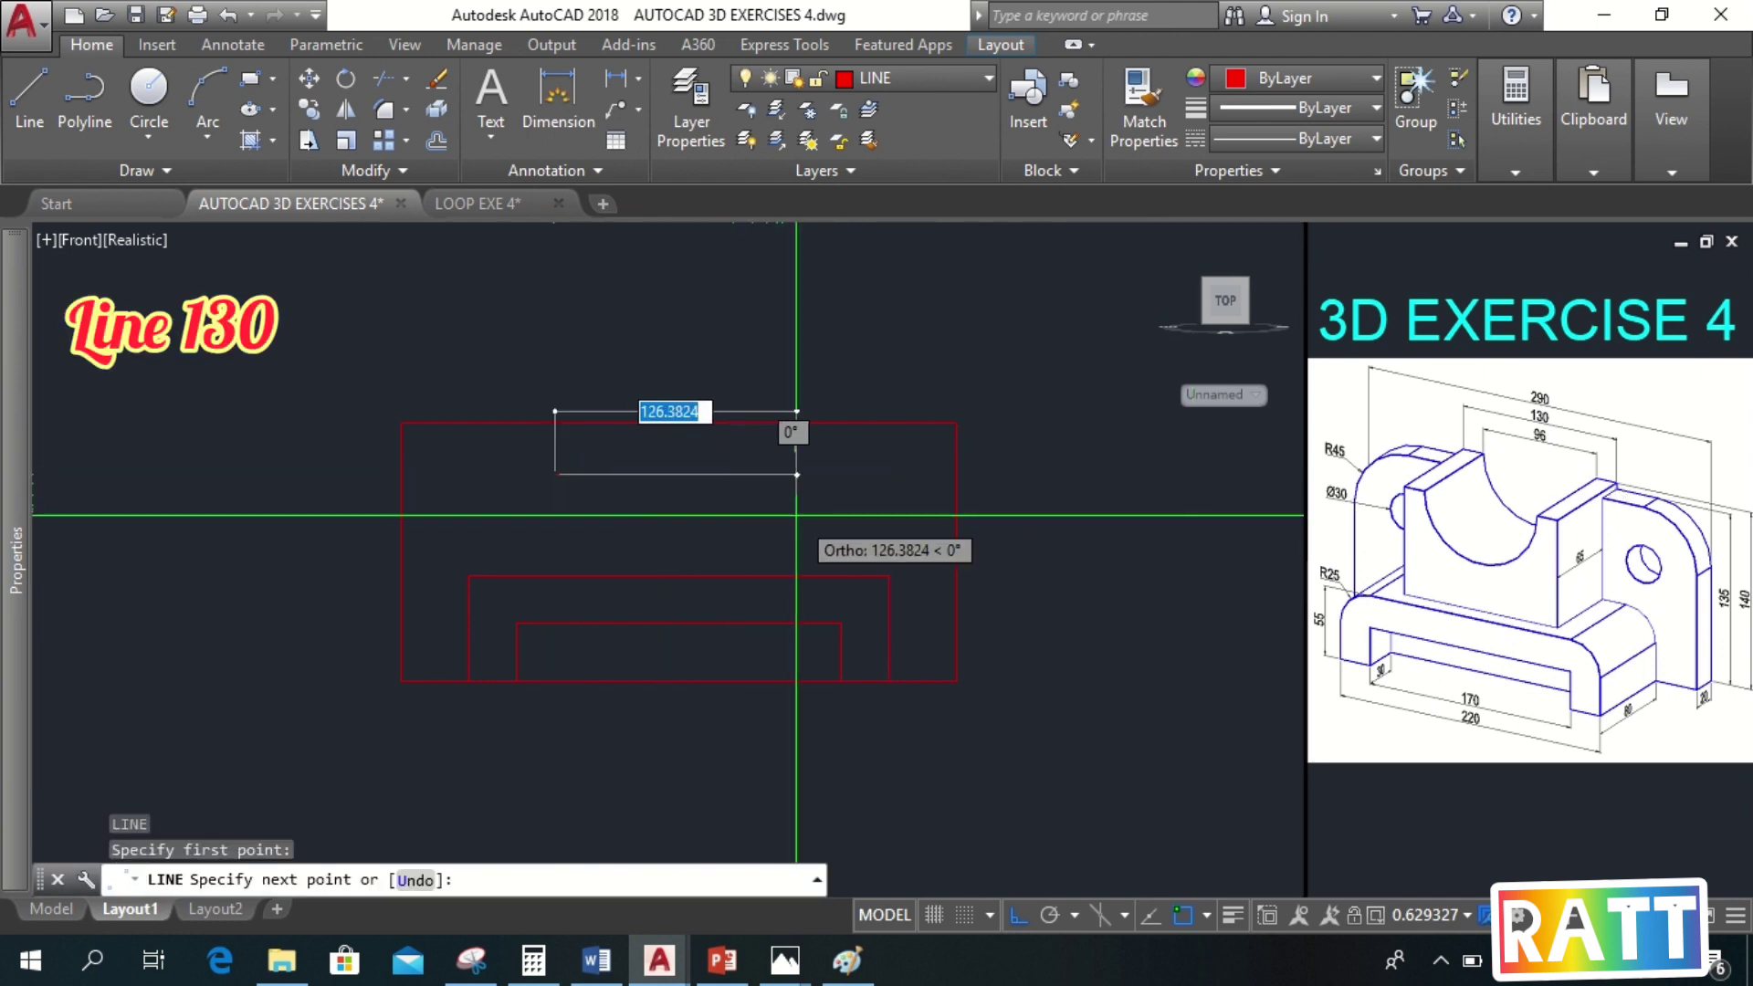
pyautogui.write('130')
pyautogui.press('Return')
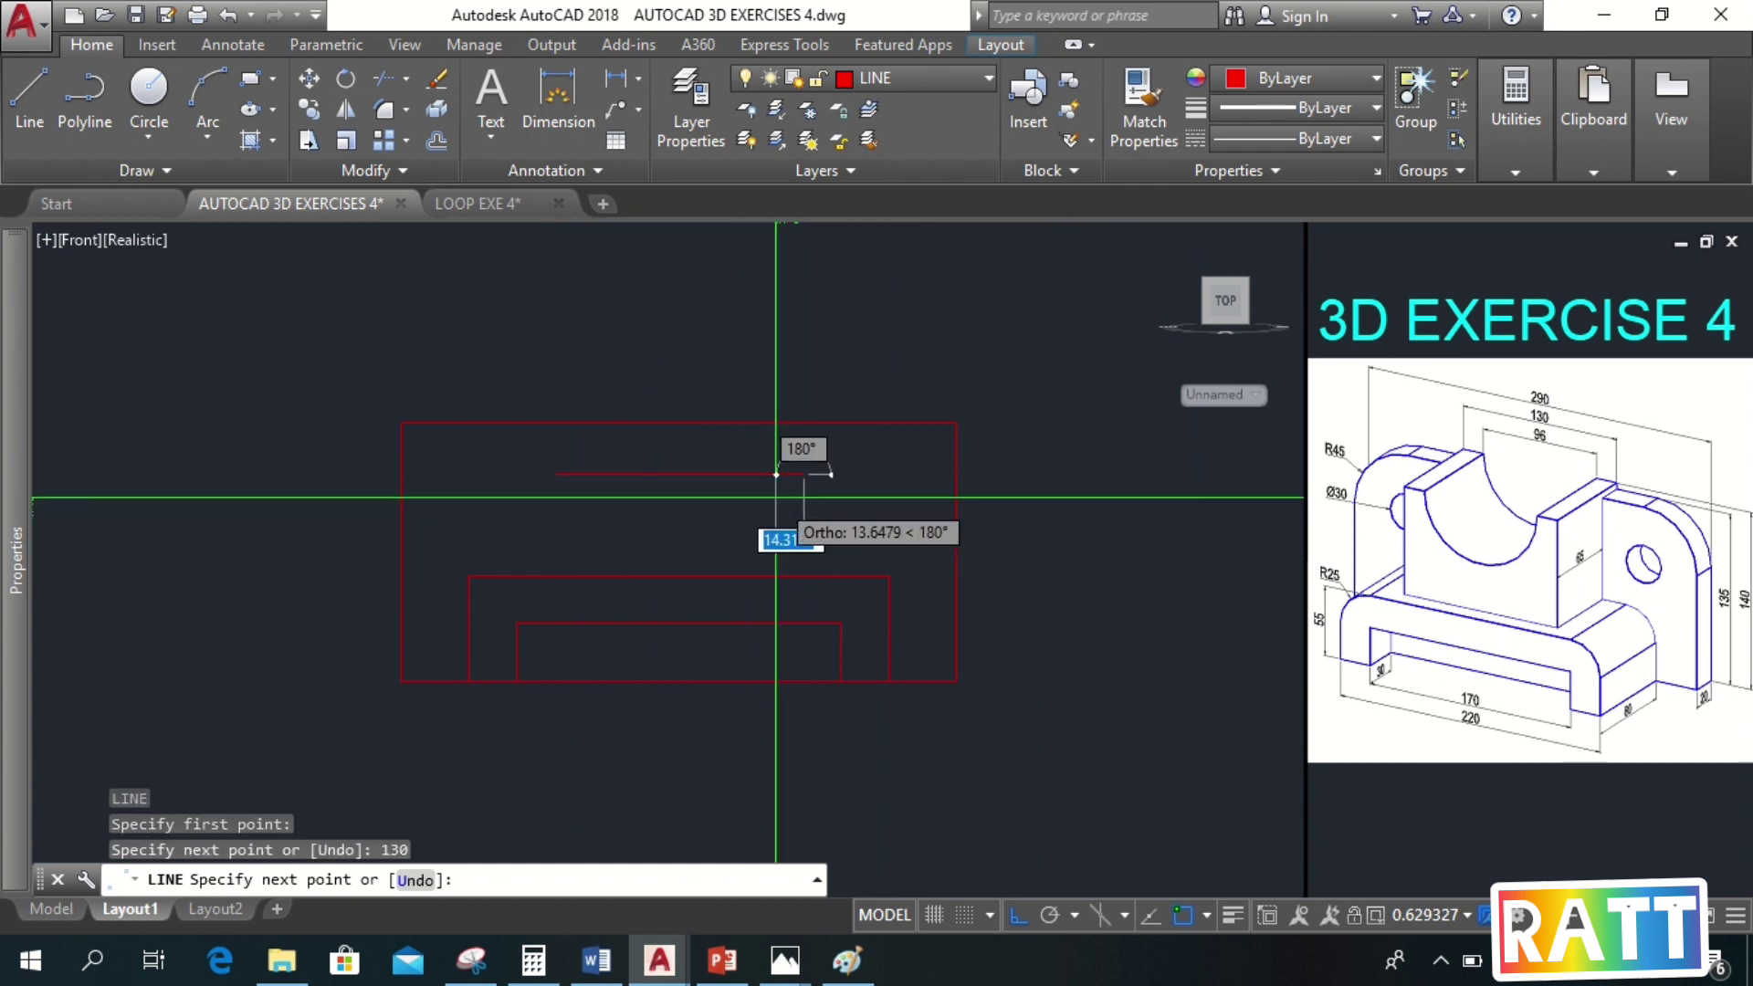
pyautogui.press('Return')
# Move the 130 line by its midpoint to 5 units above the rectangle's top-edge midpoint
pyautogui.click(748, 476)
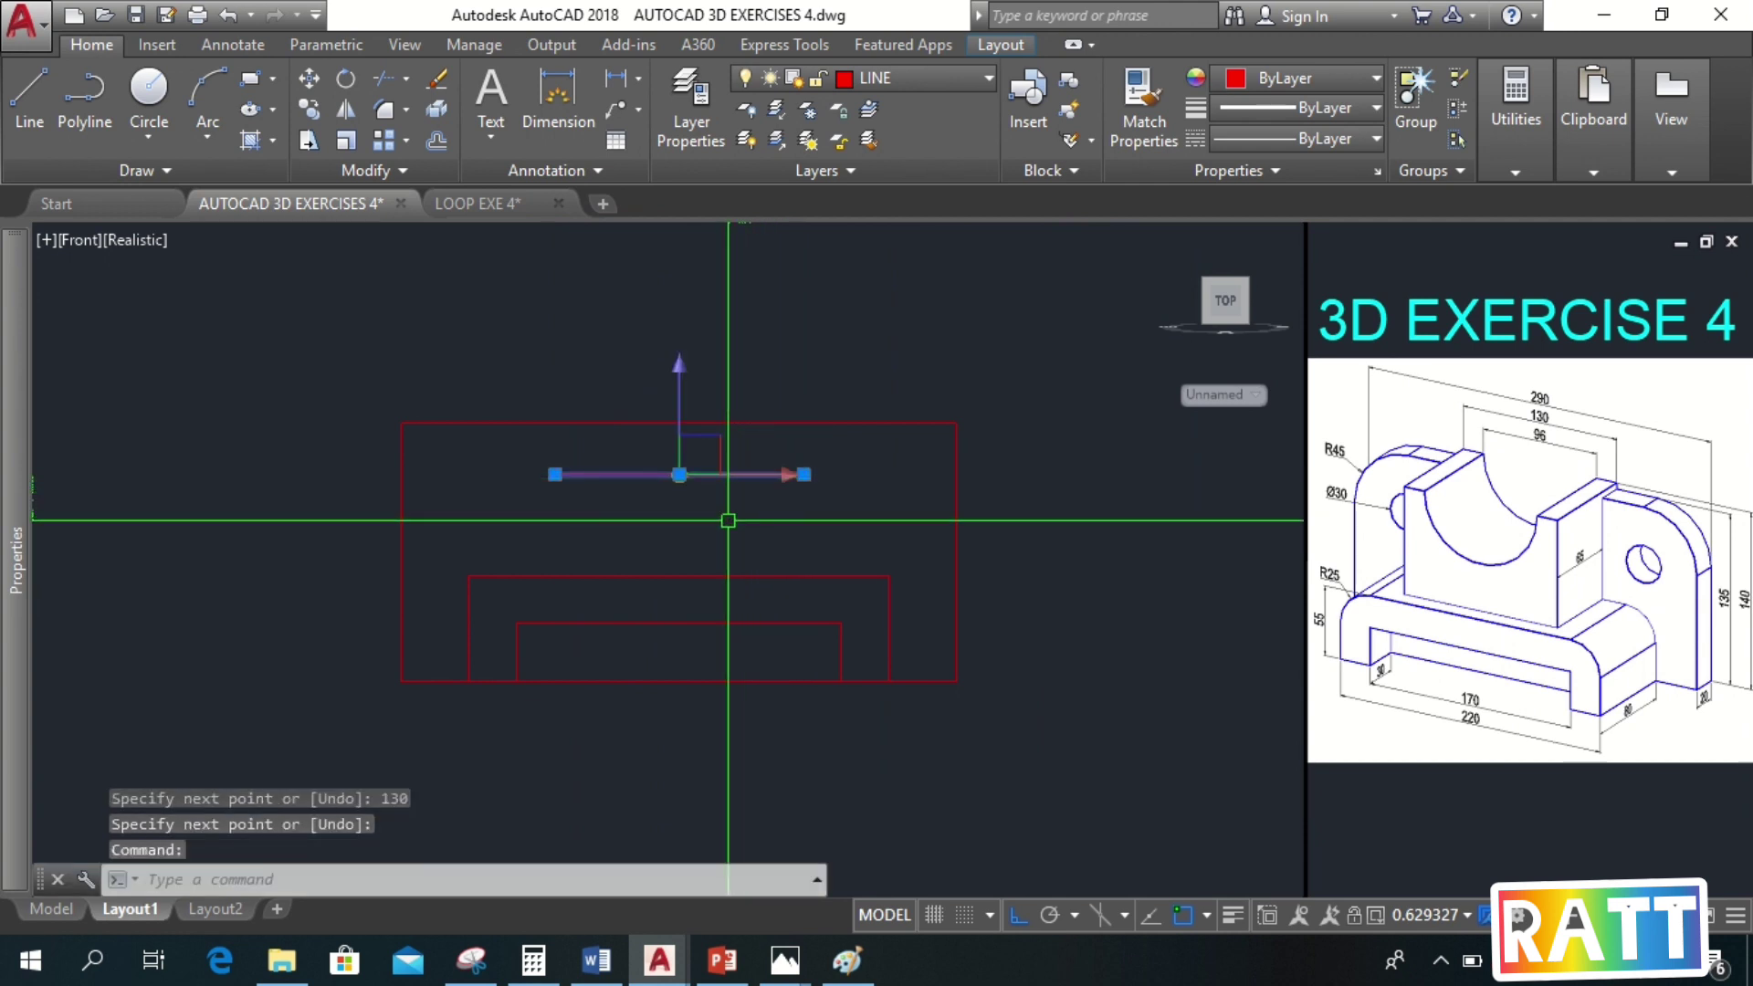
pyautogui.write('m')
pyautogui.press('Return')
pyautogui.click(679, 475)
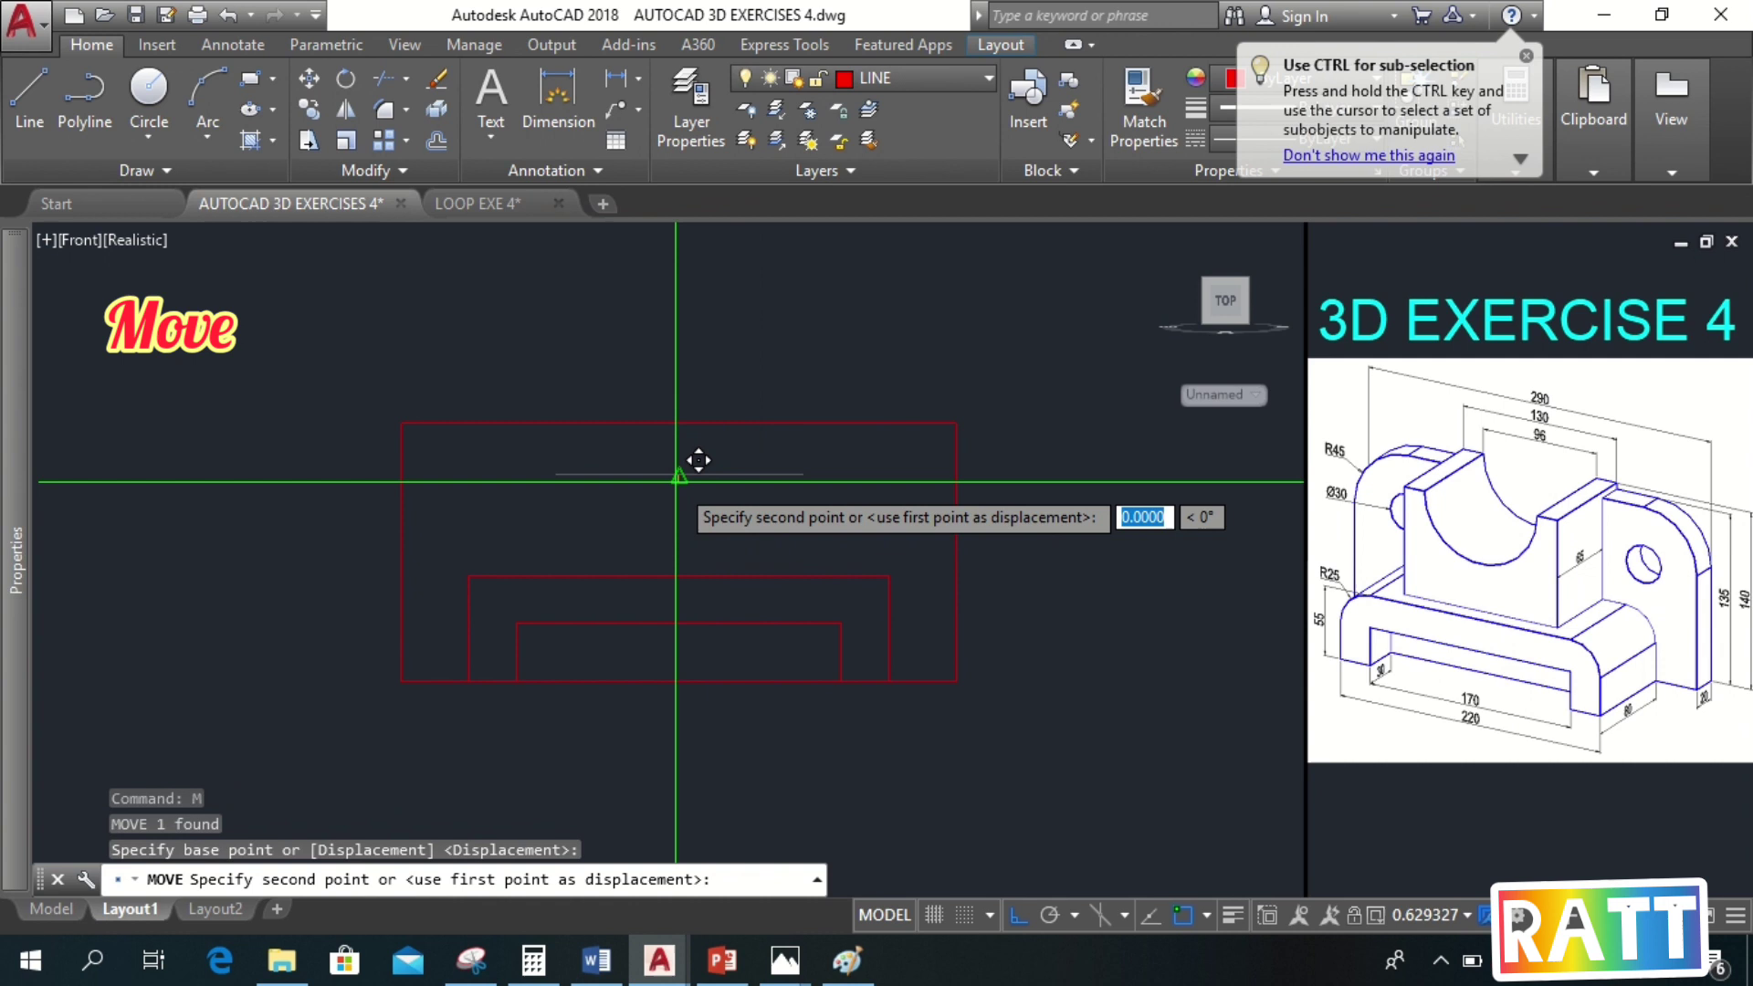
pyautogui.keyDown('shift'); pyautogui.rightClick(733, 416); pyautogui.keyUp('shift')
pyautogui.click(758, 332)
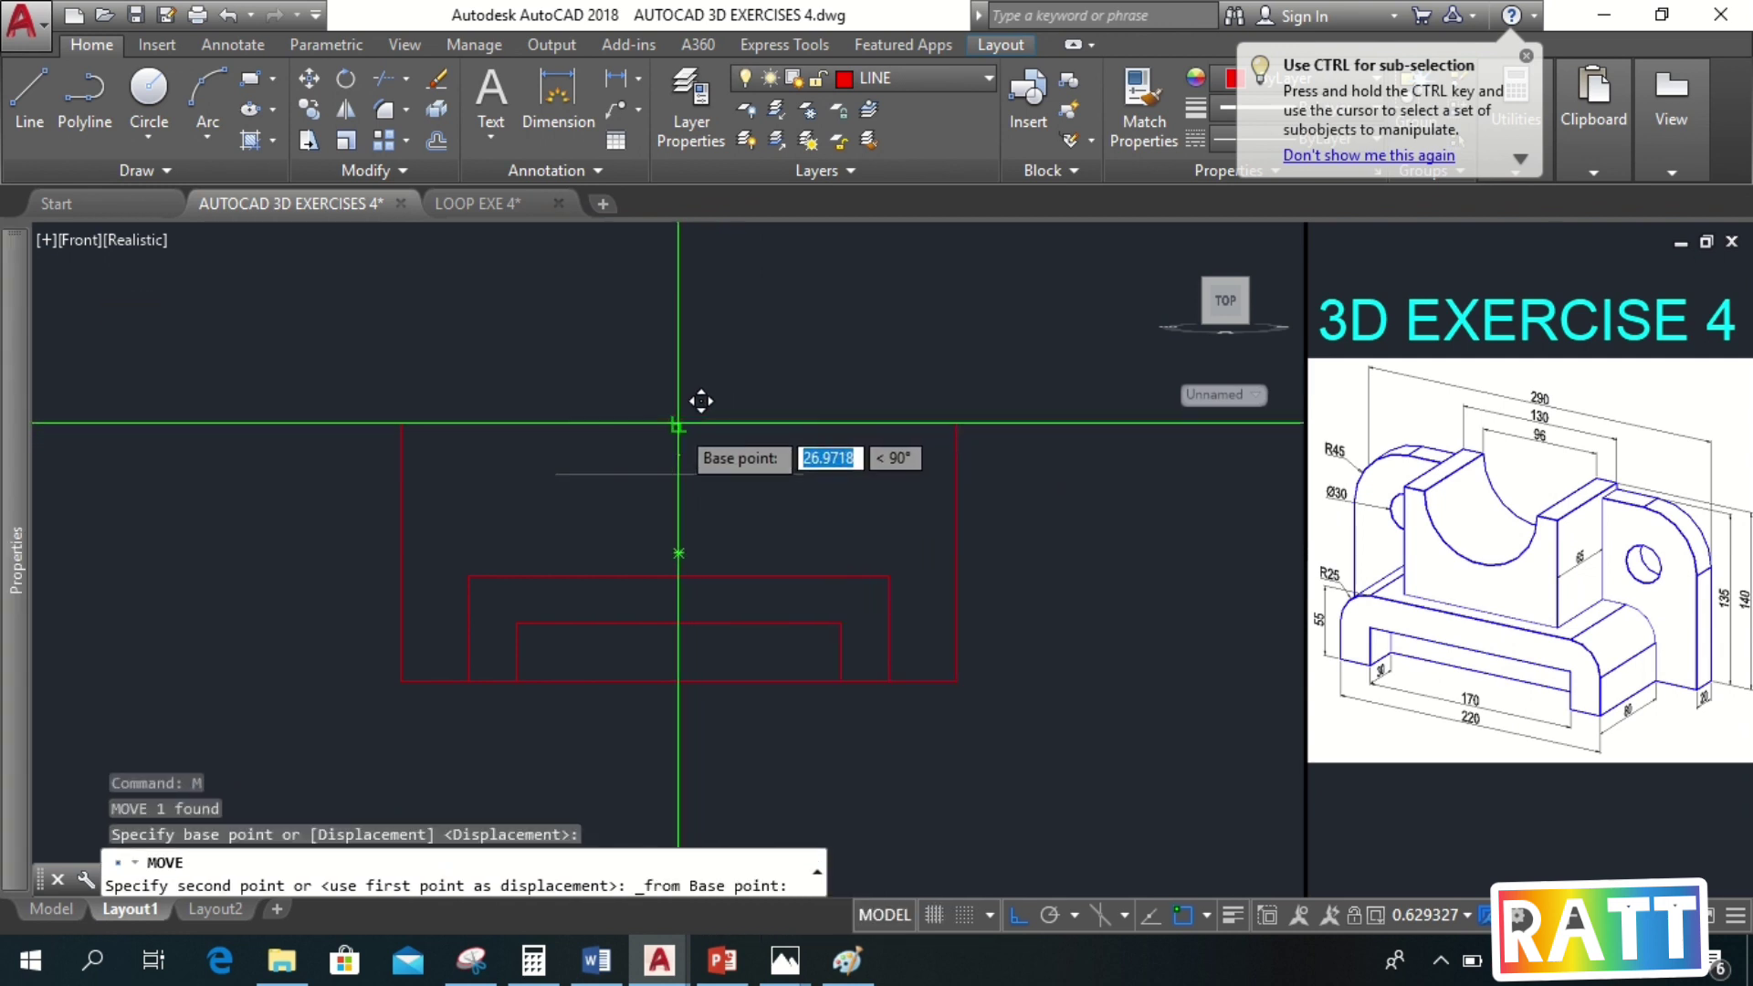
pyautogui.click(678, 422)
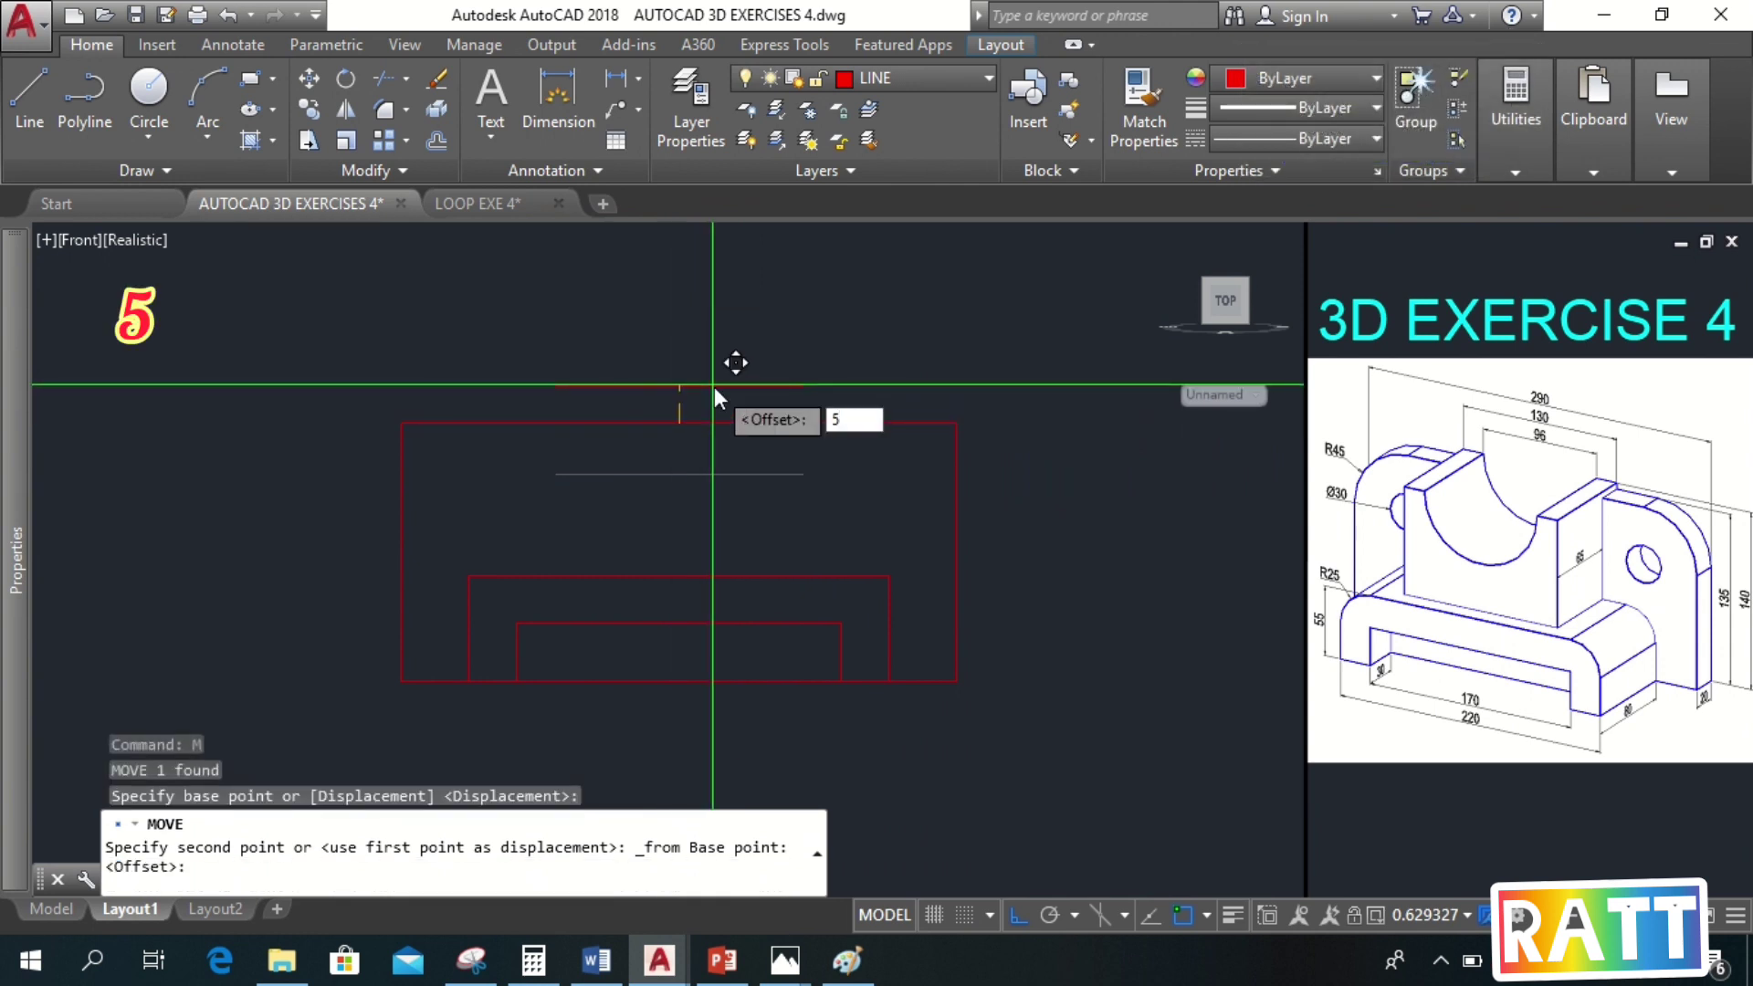
pyautogui.press('Return')
pyautogui.press('Escape')
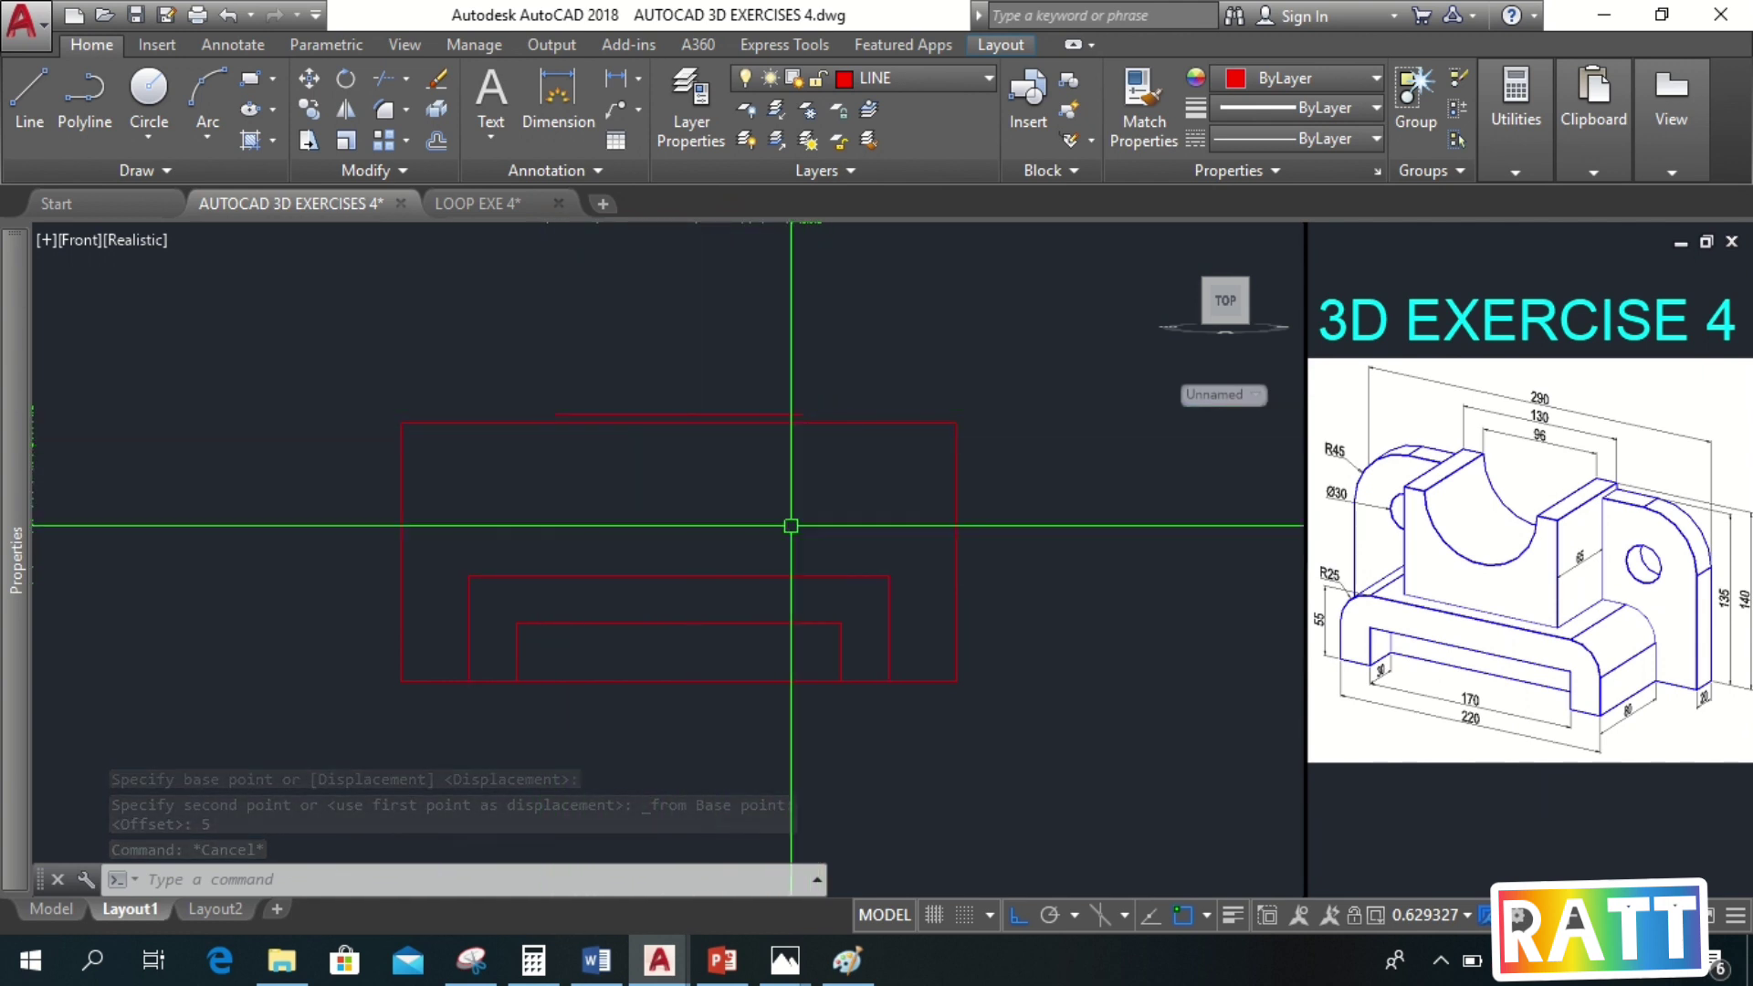
# Draw vertical lines from both ends of the 130 line down to the middle rectangle's top
pyautogui.write('l')
pyautogui.press('Return')
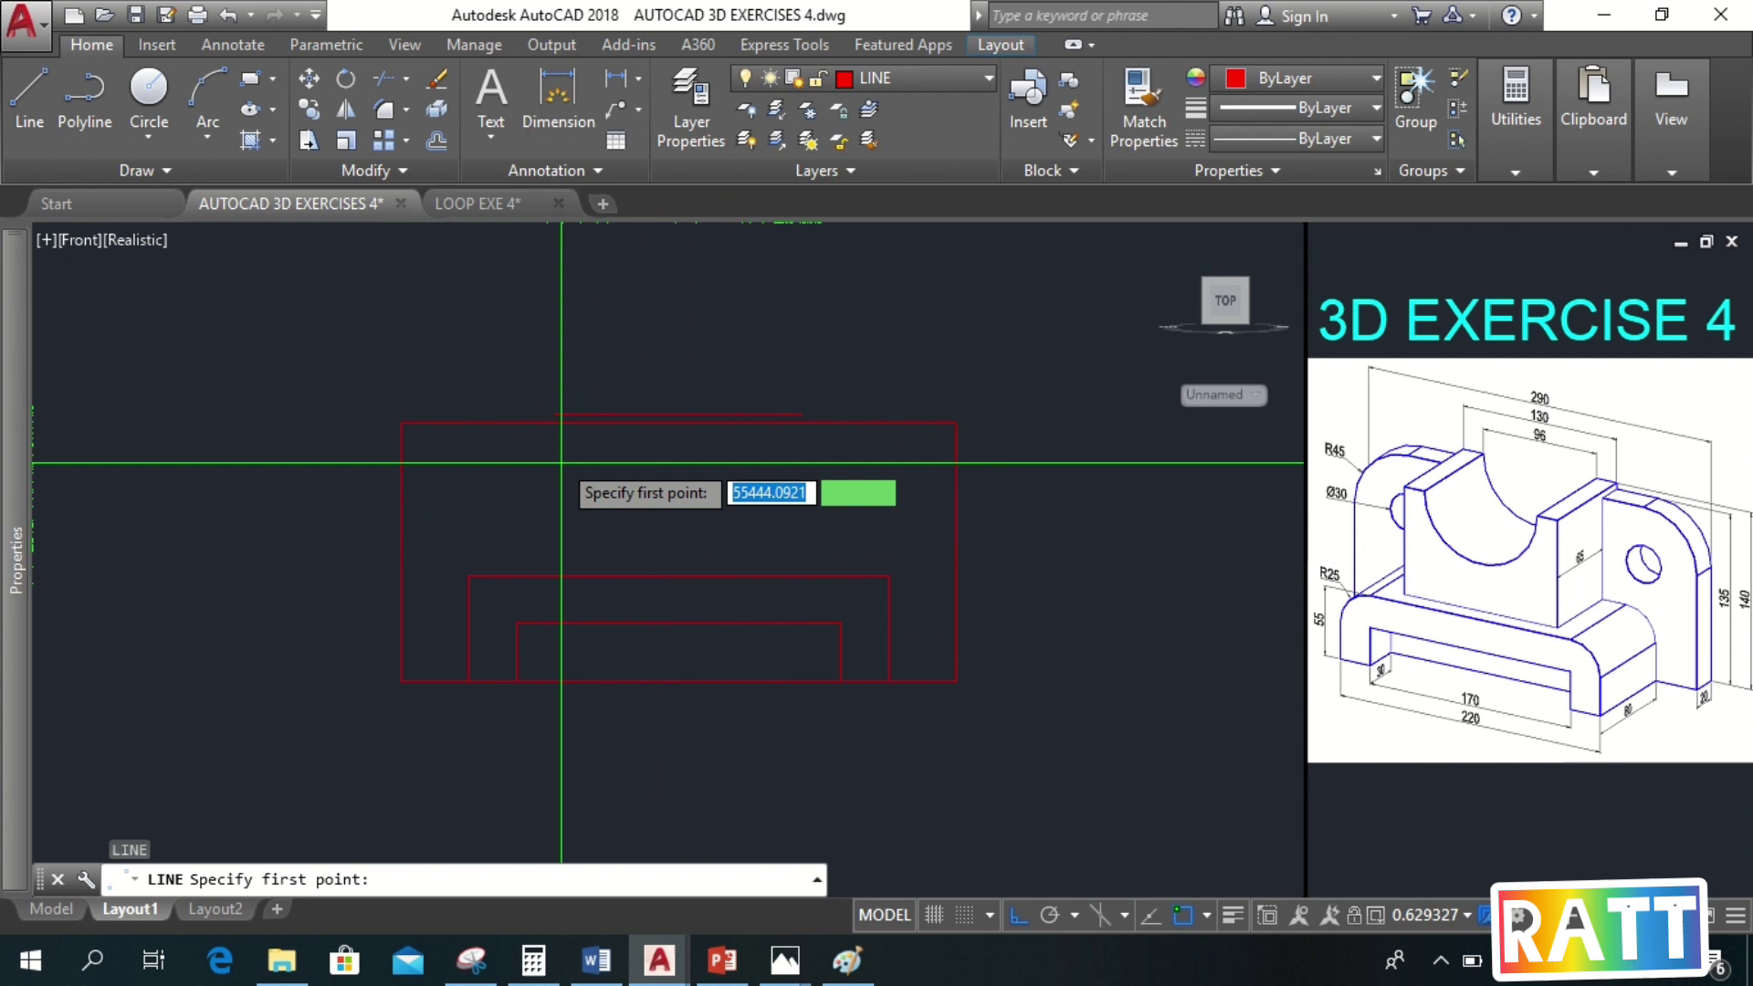
pyautogui.click(555, 414)
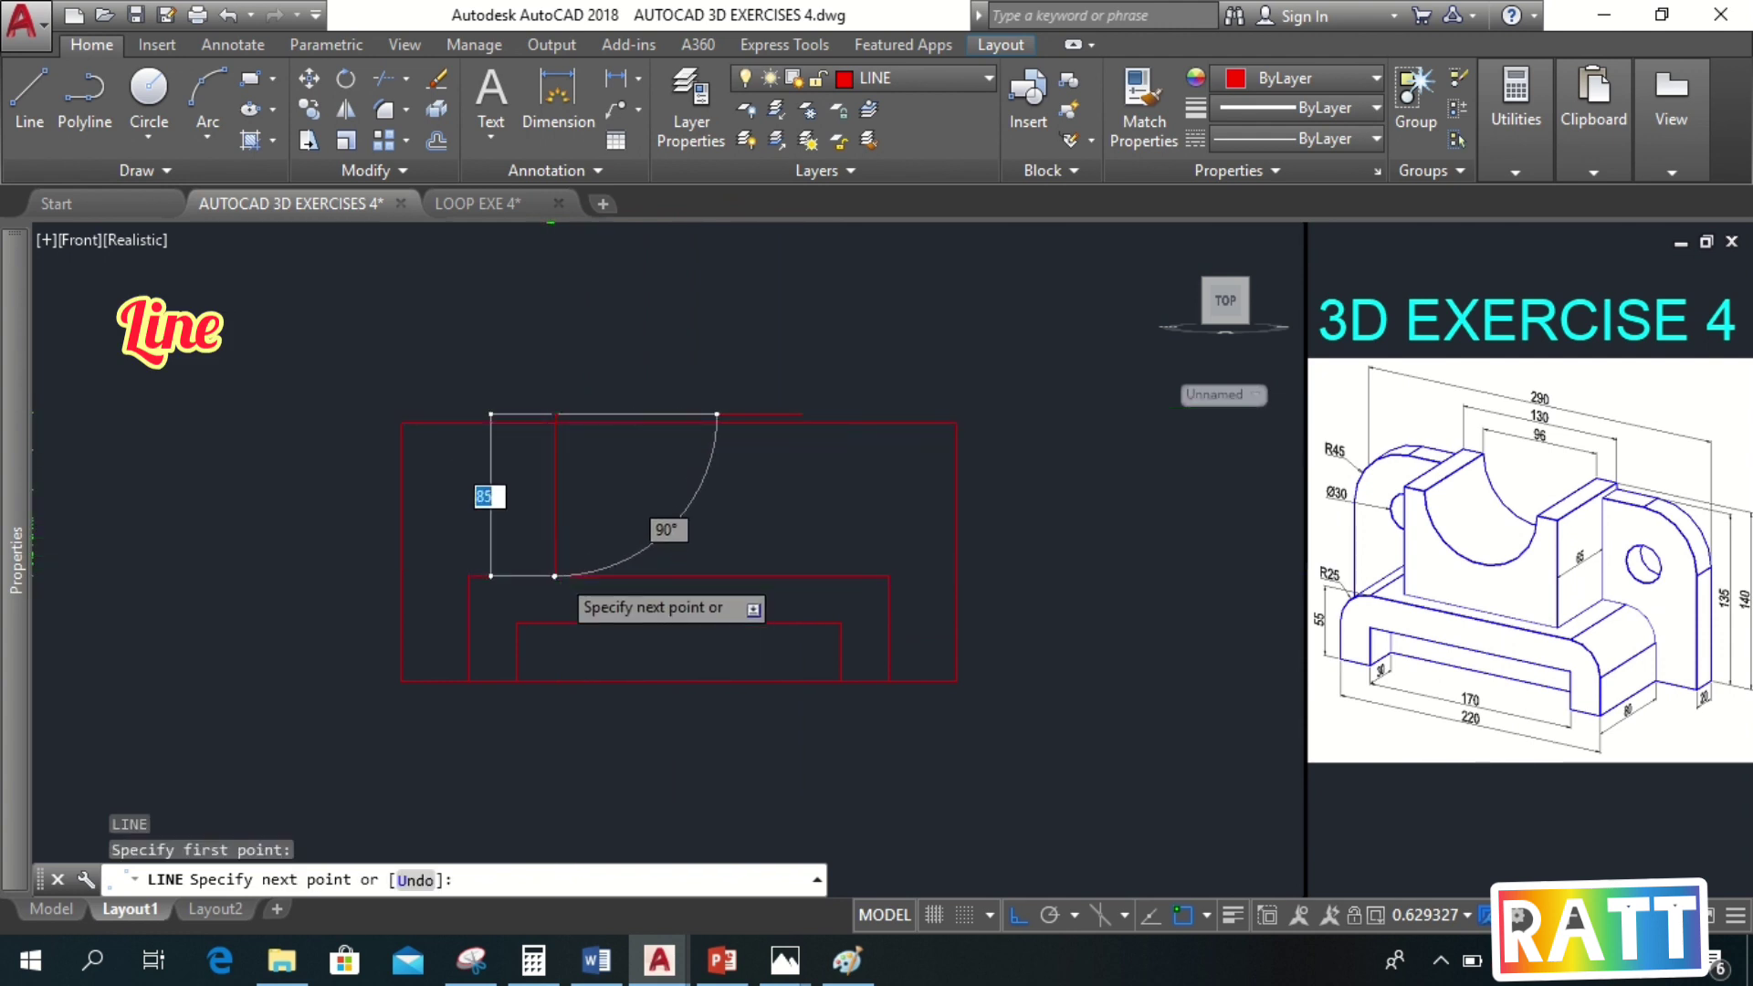
pyautogui.click(553, 575)
pyautogui.press('Return')
pyautogui.press('Return')
pyautogui.click(802, 414)
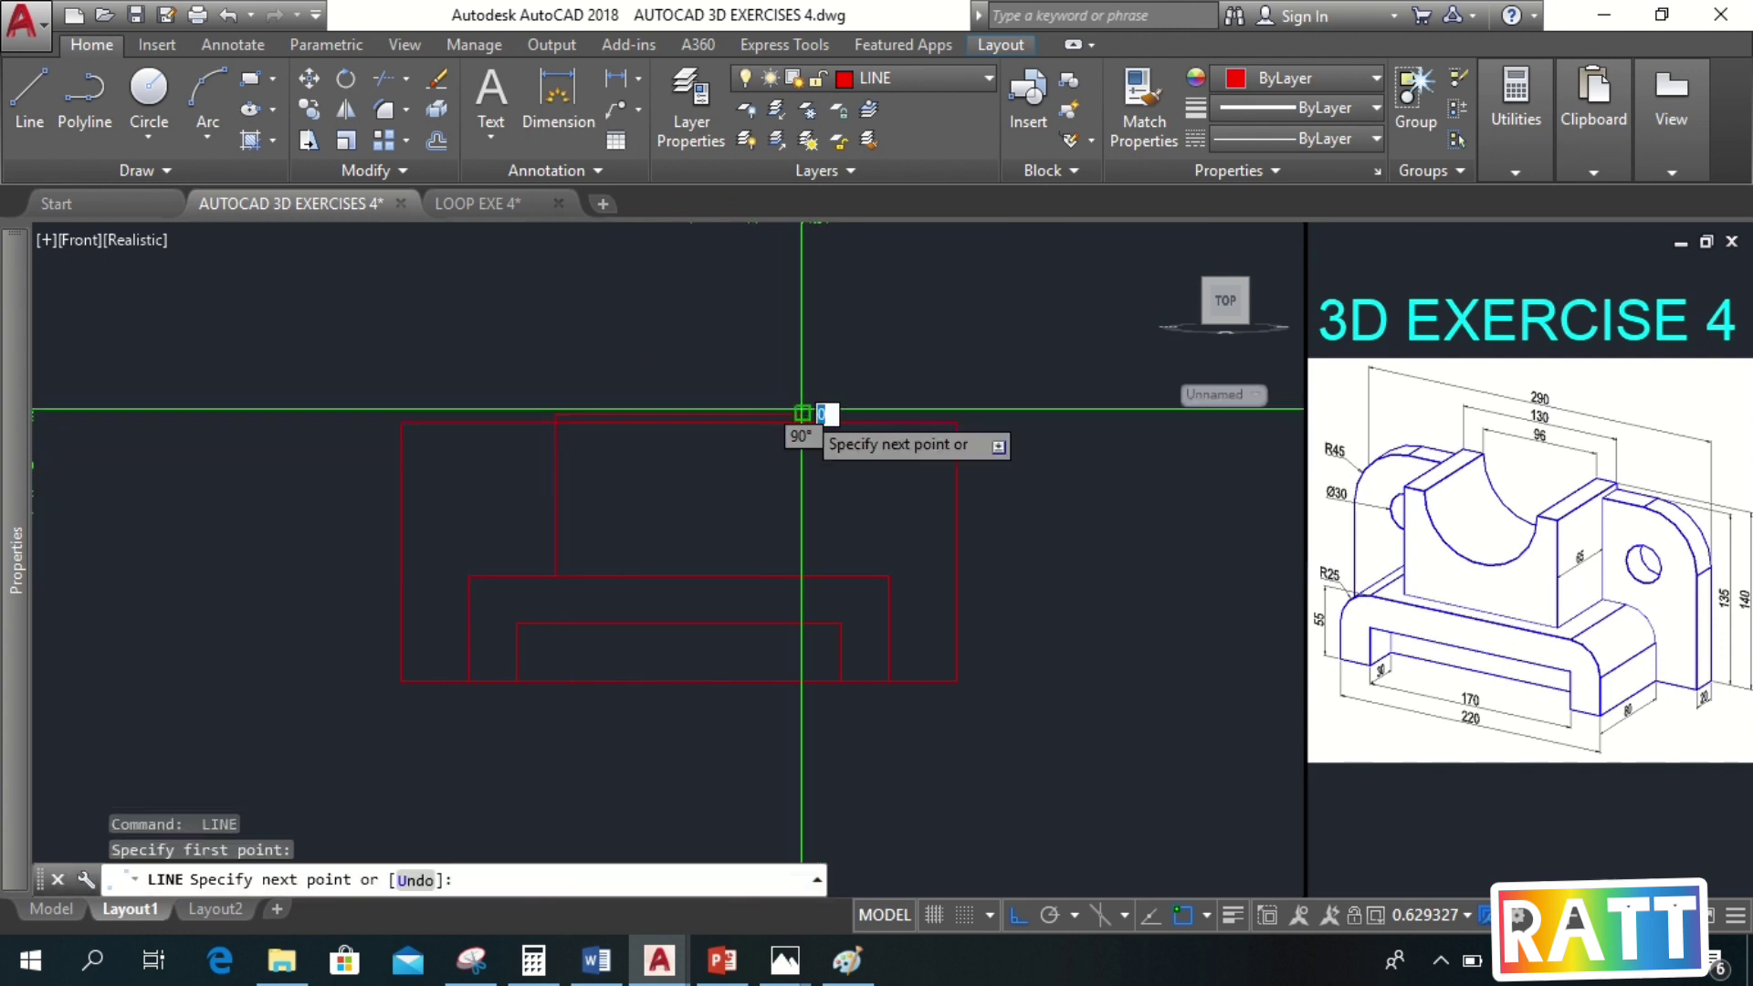
pyautogui.click(803, 575)
pyautogui.press('Return')
pyautogui.scroll(2, 676, 438)
pyautogui.press('Escape')
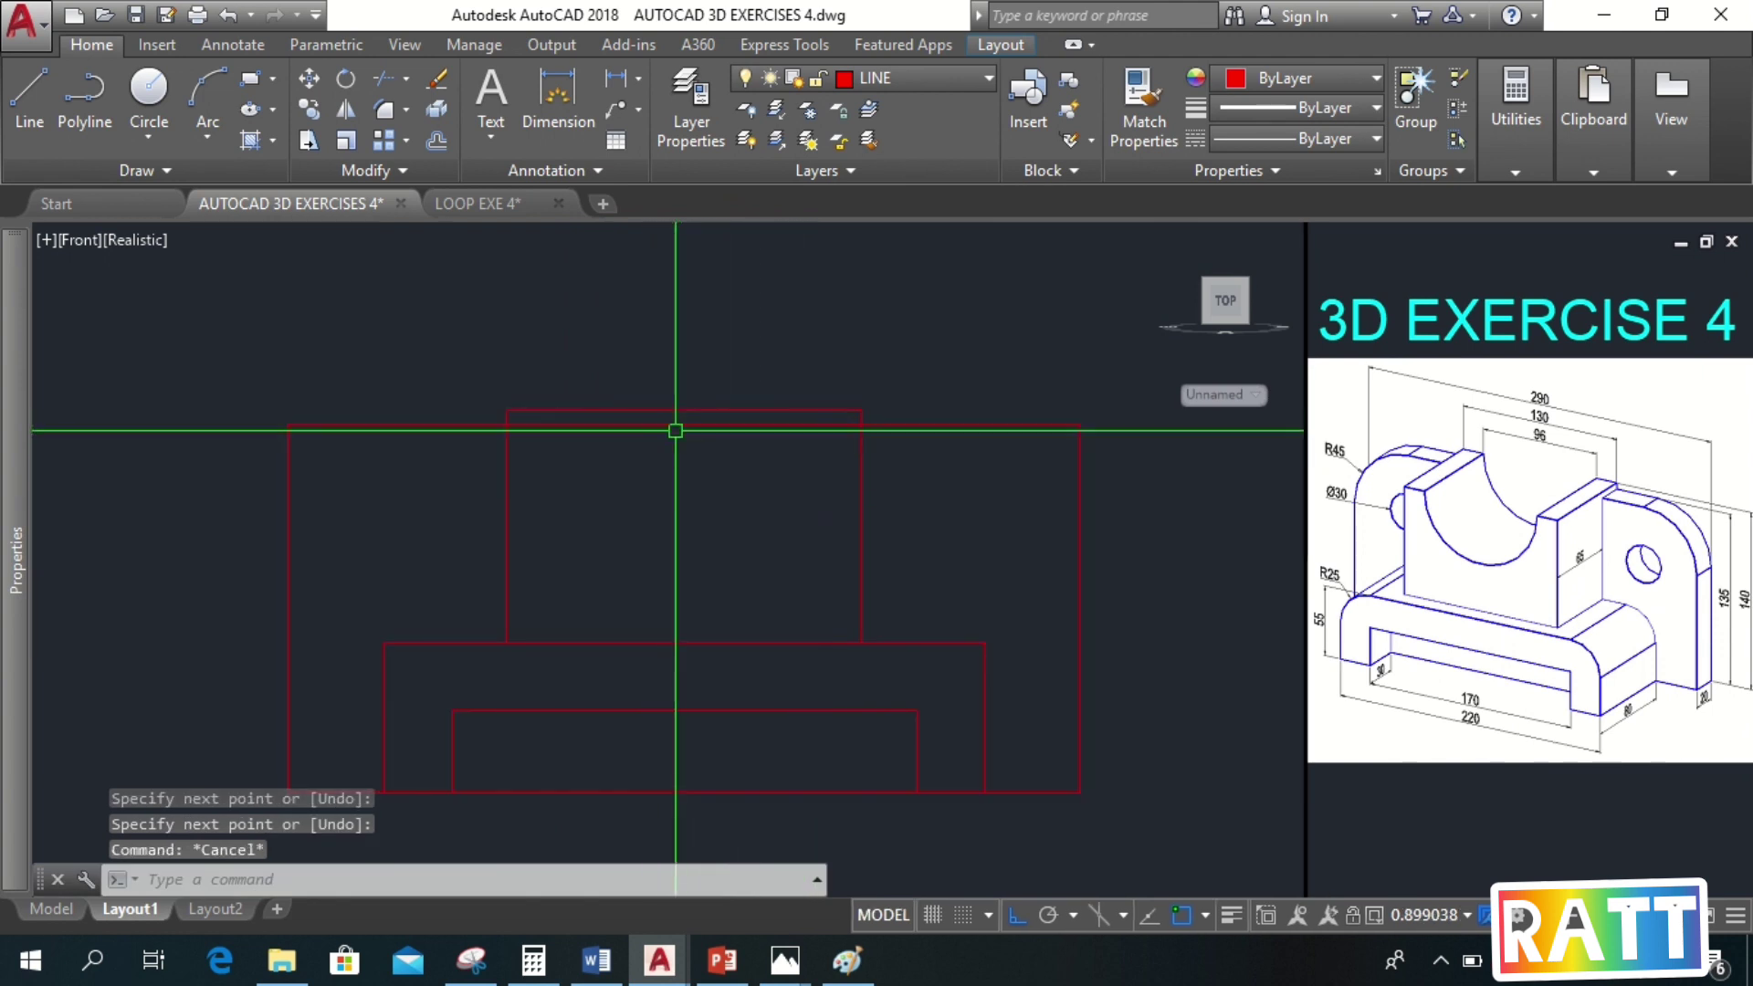
# Trim away the top edge lying between the two new vertical lines
pyautogui.write('tr')
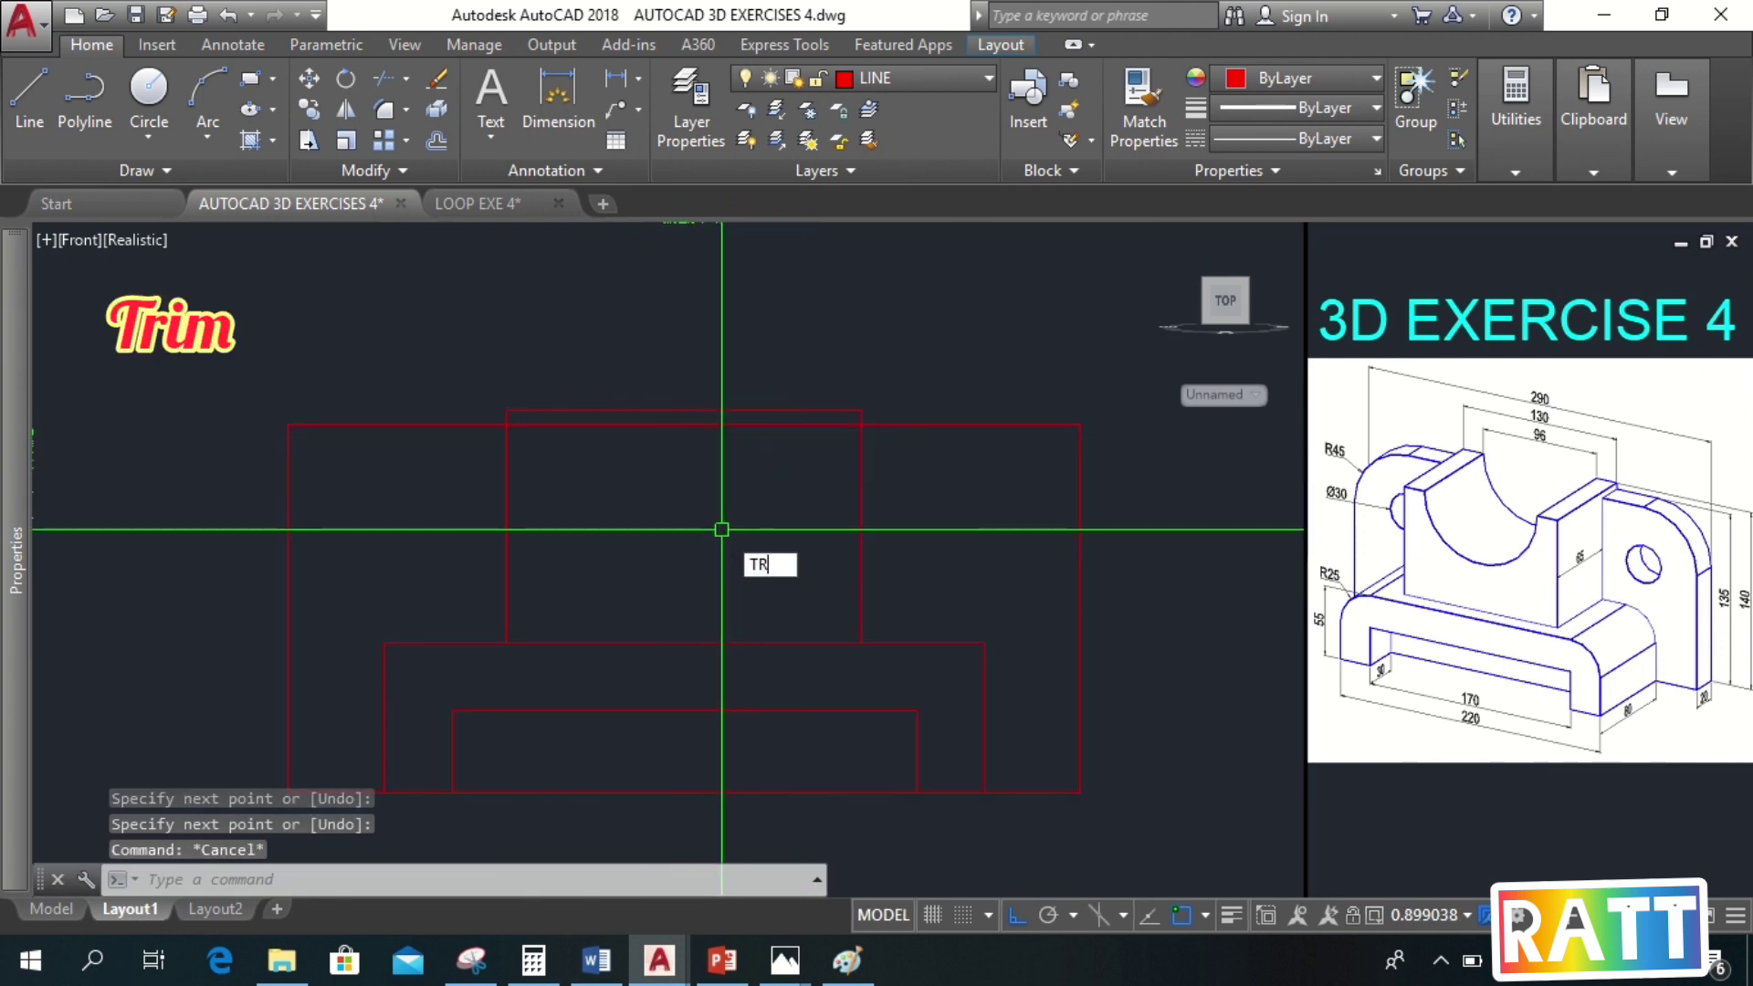
pyautogui.press('Return')
pyautogui.press('Return')
pyautogui.press('Escape')
pyautogui.scroll(-3, 693, 461)
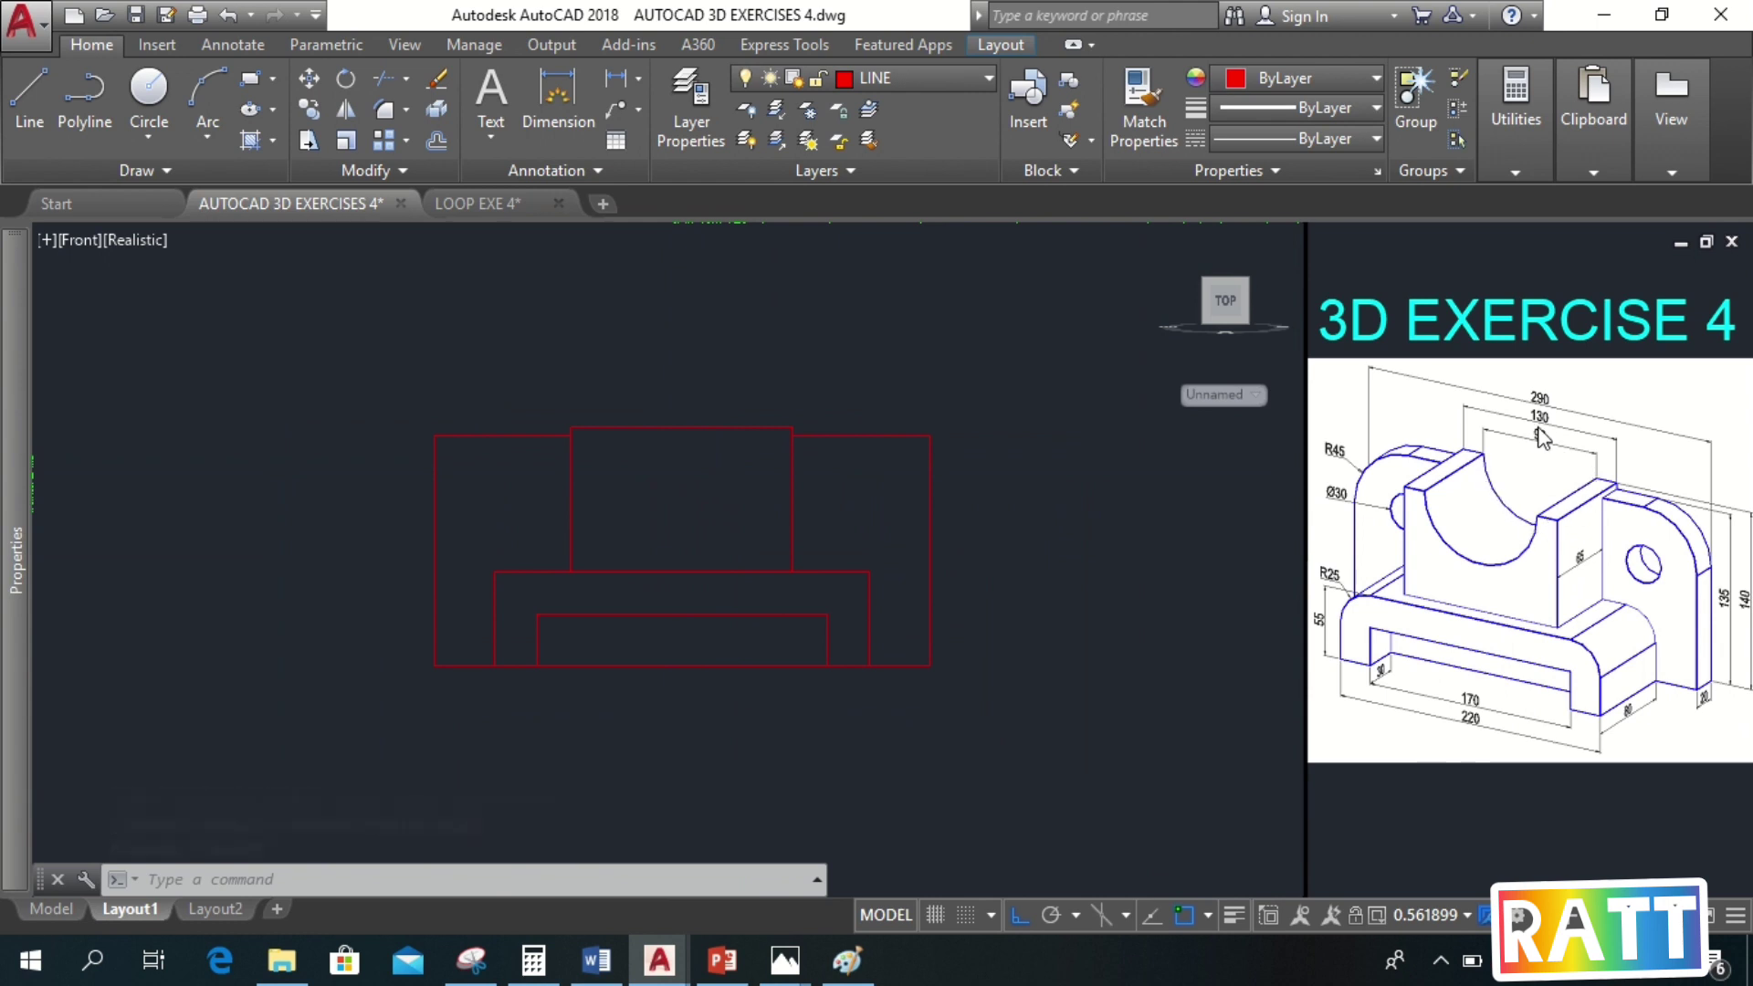
# Draw a 96-diameter circle centred on the raised block's top-edge midpoint
pyautogui.write('c')
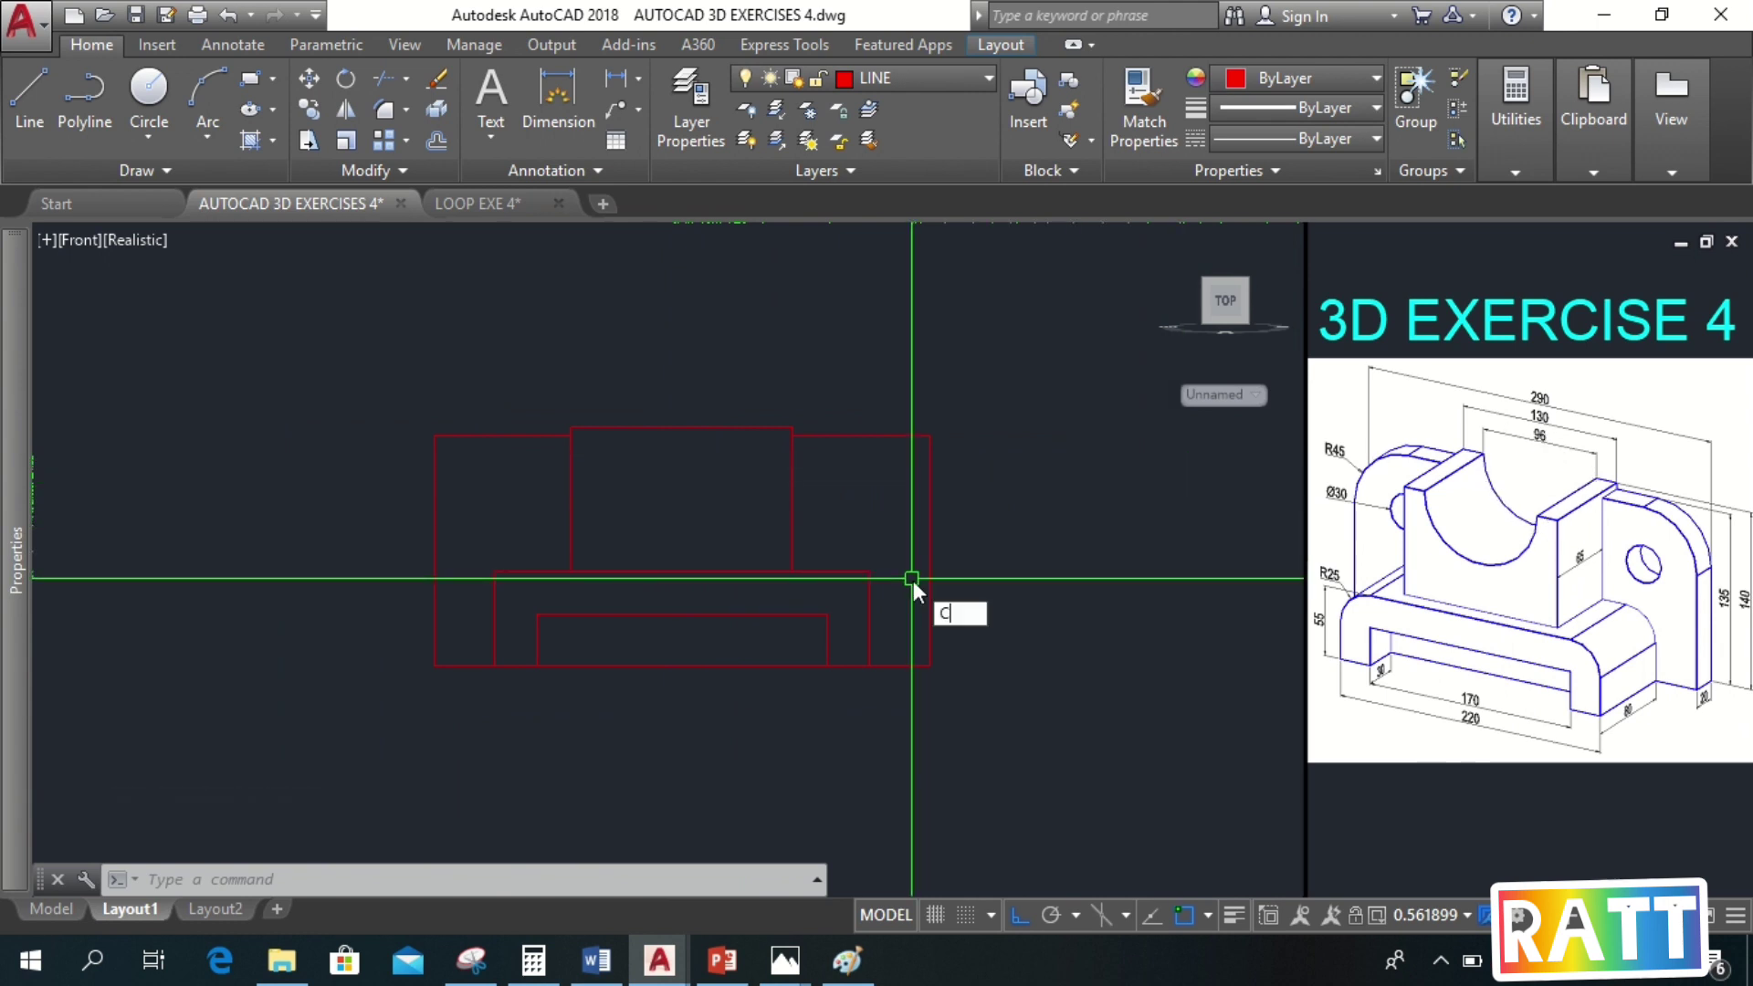
pyautogui.press('Return')
pyautogui.click(681, 427)
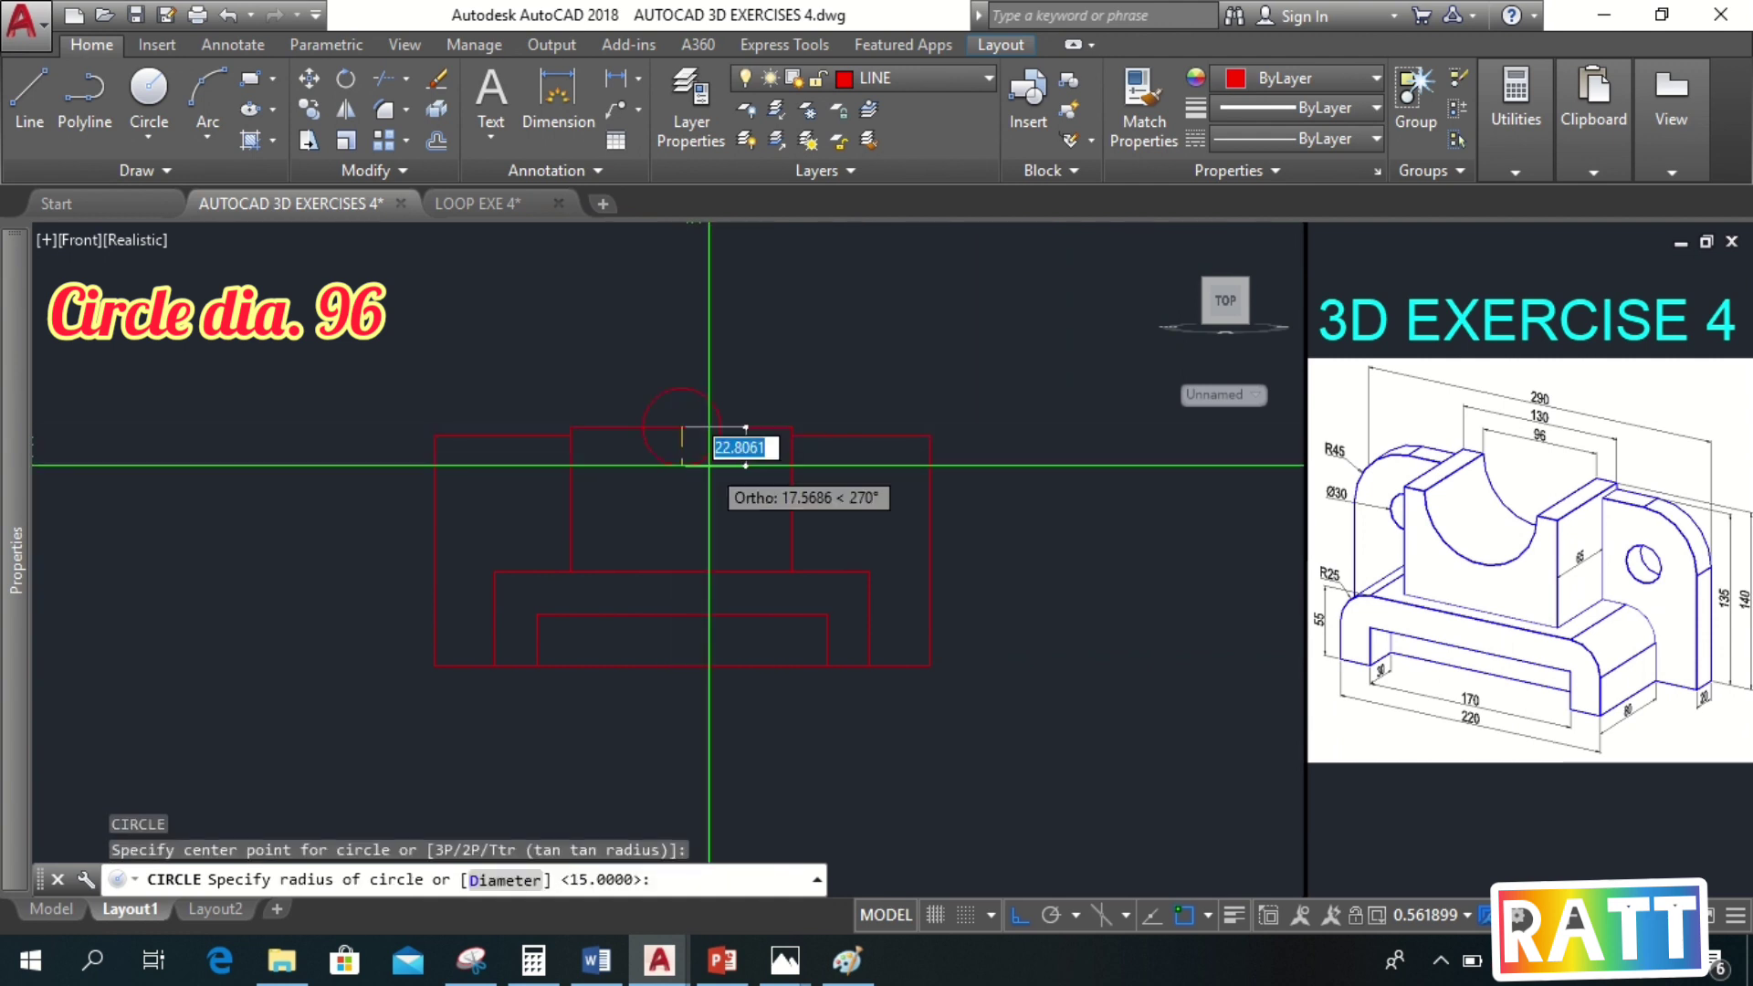
pyautogui.write('D')
pyautogui.press('Return')
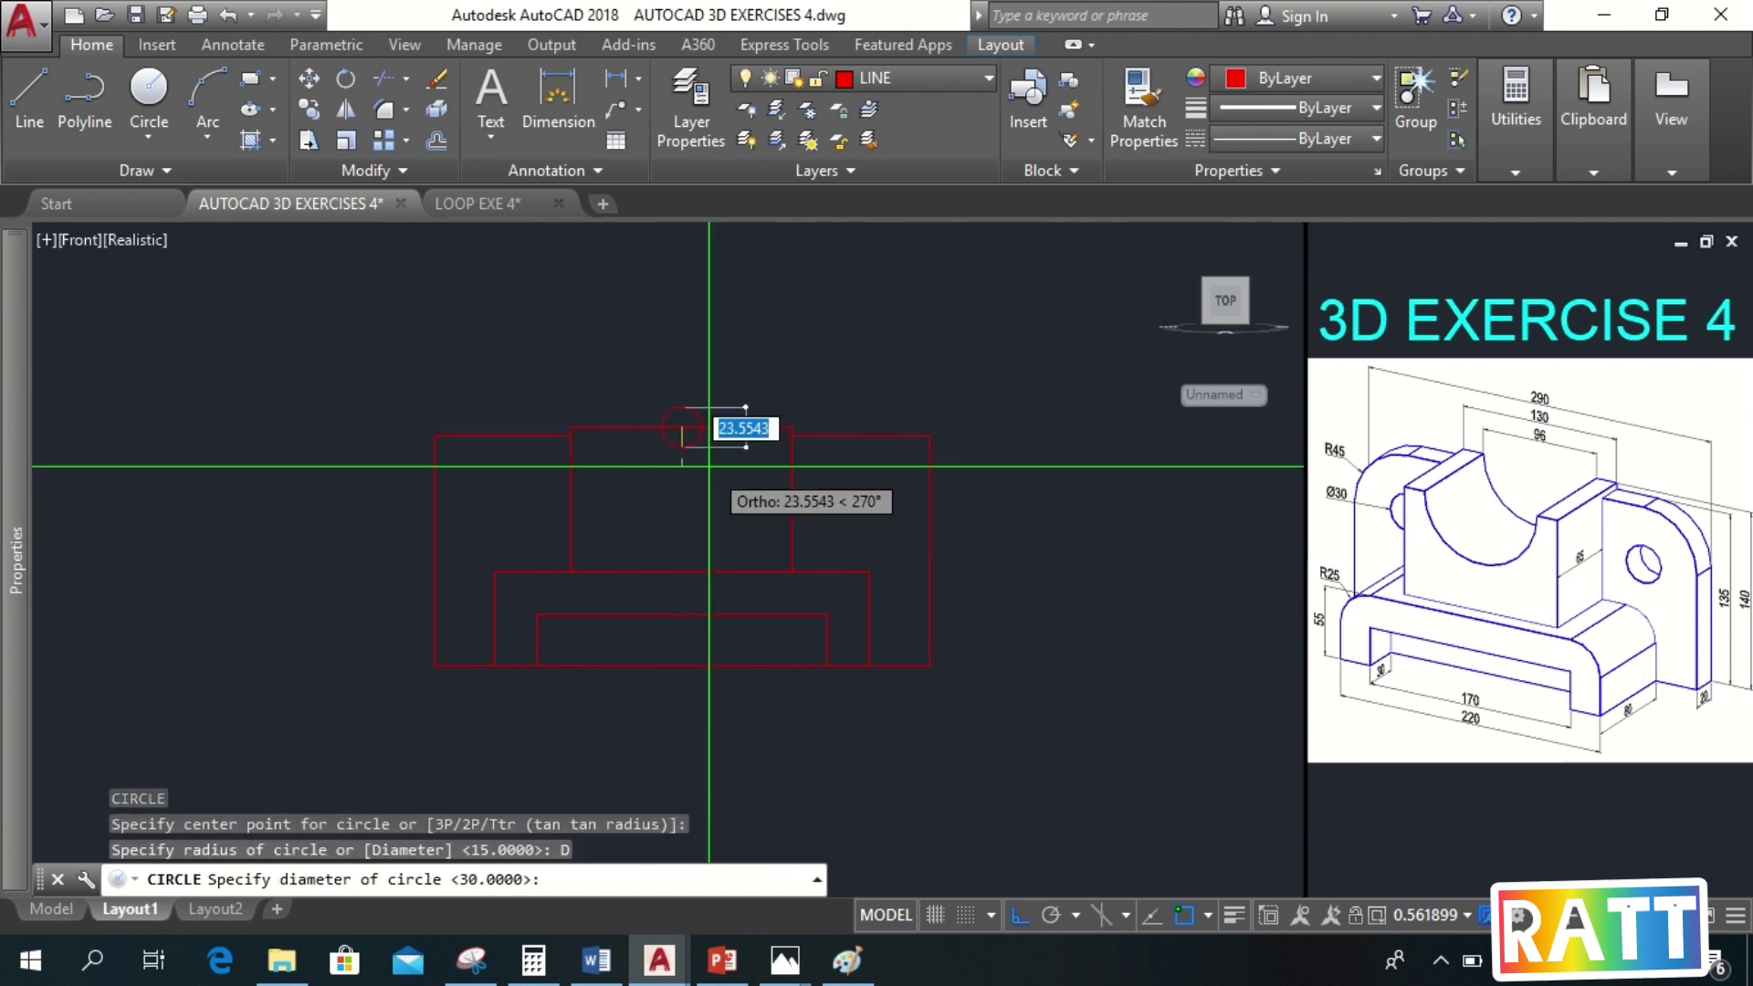
pyautogui.write('96')
pyautogui.press('Return')
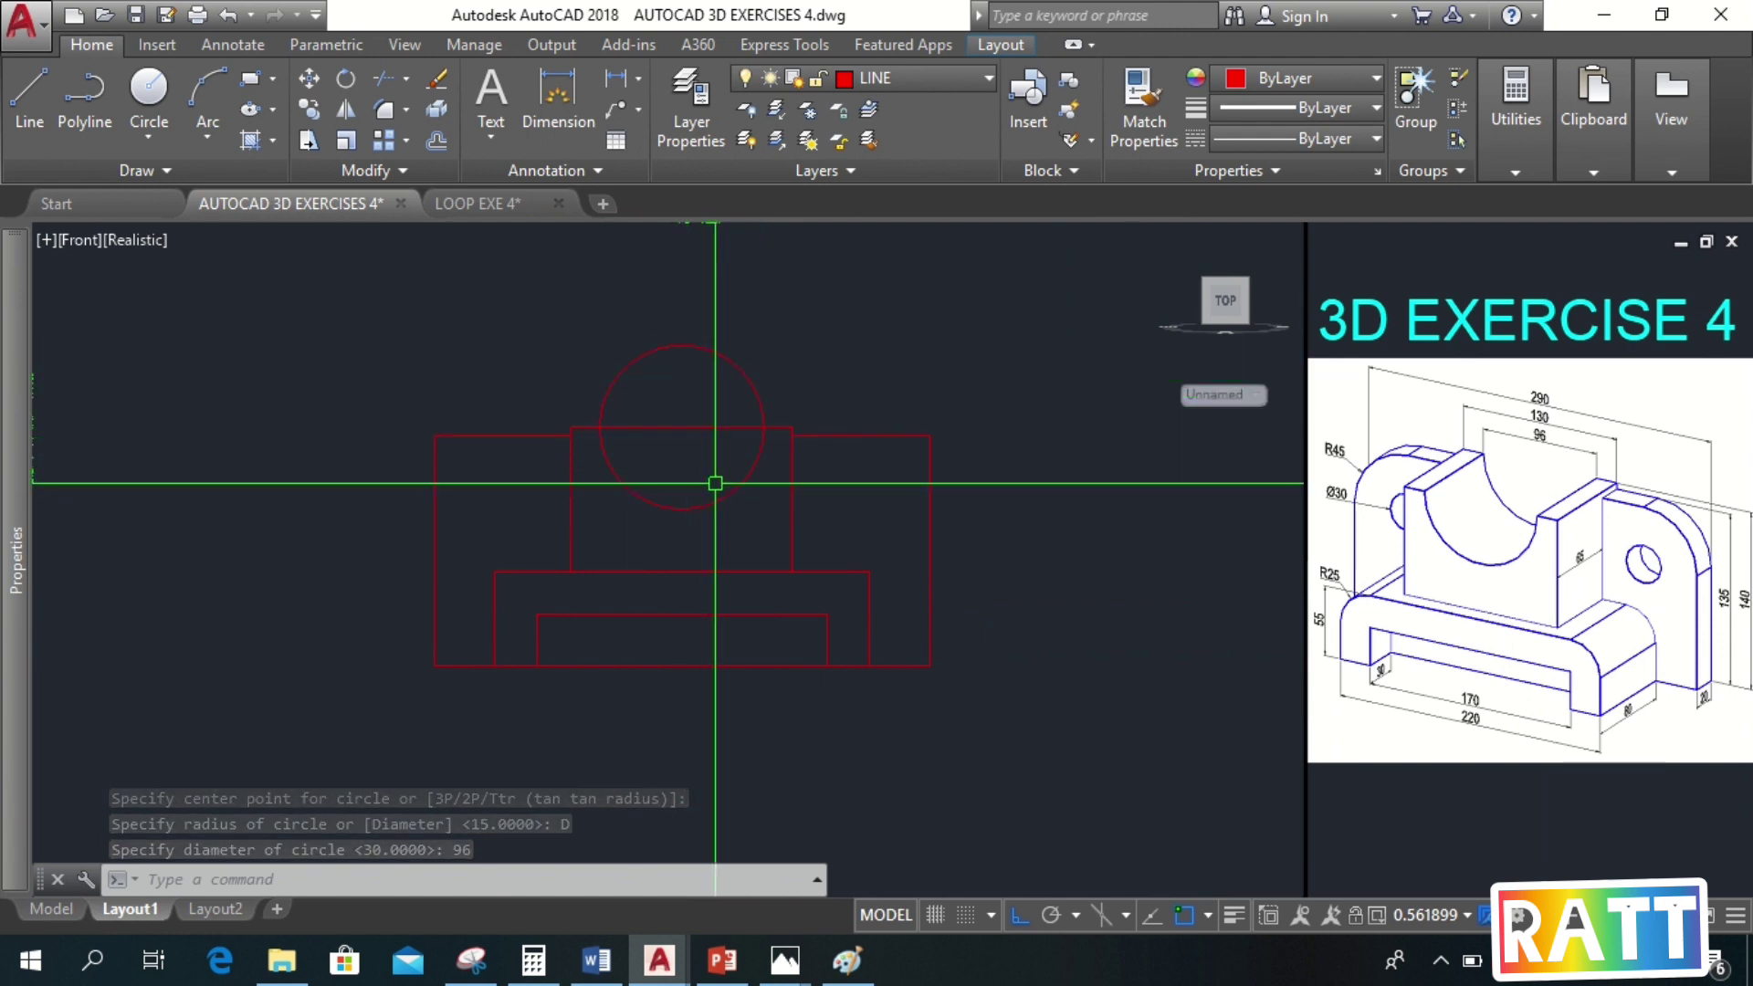
# Trim the circle's upper arc and the top edge inside it to form the semicircular notch
pyautogui.write('tr')
pyautogui.press('Return')
pyautogui.press('Return')
pyautogui.click(713, 471)
pyautogui.click(639, 326)
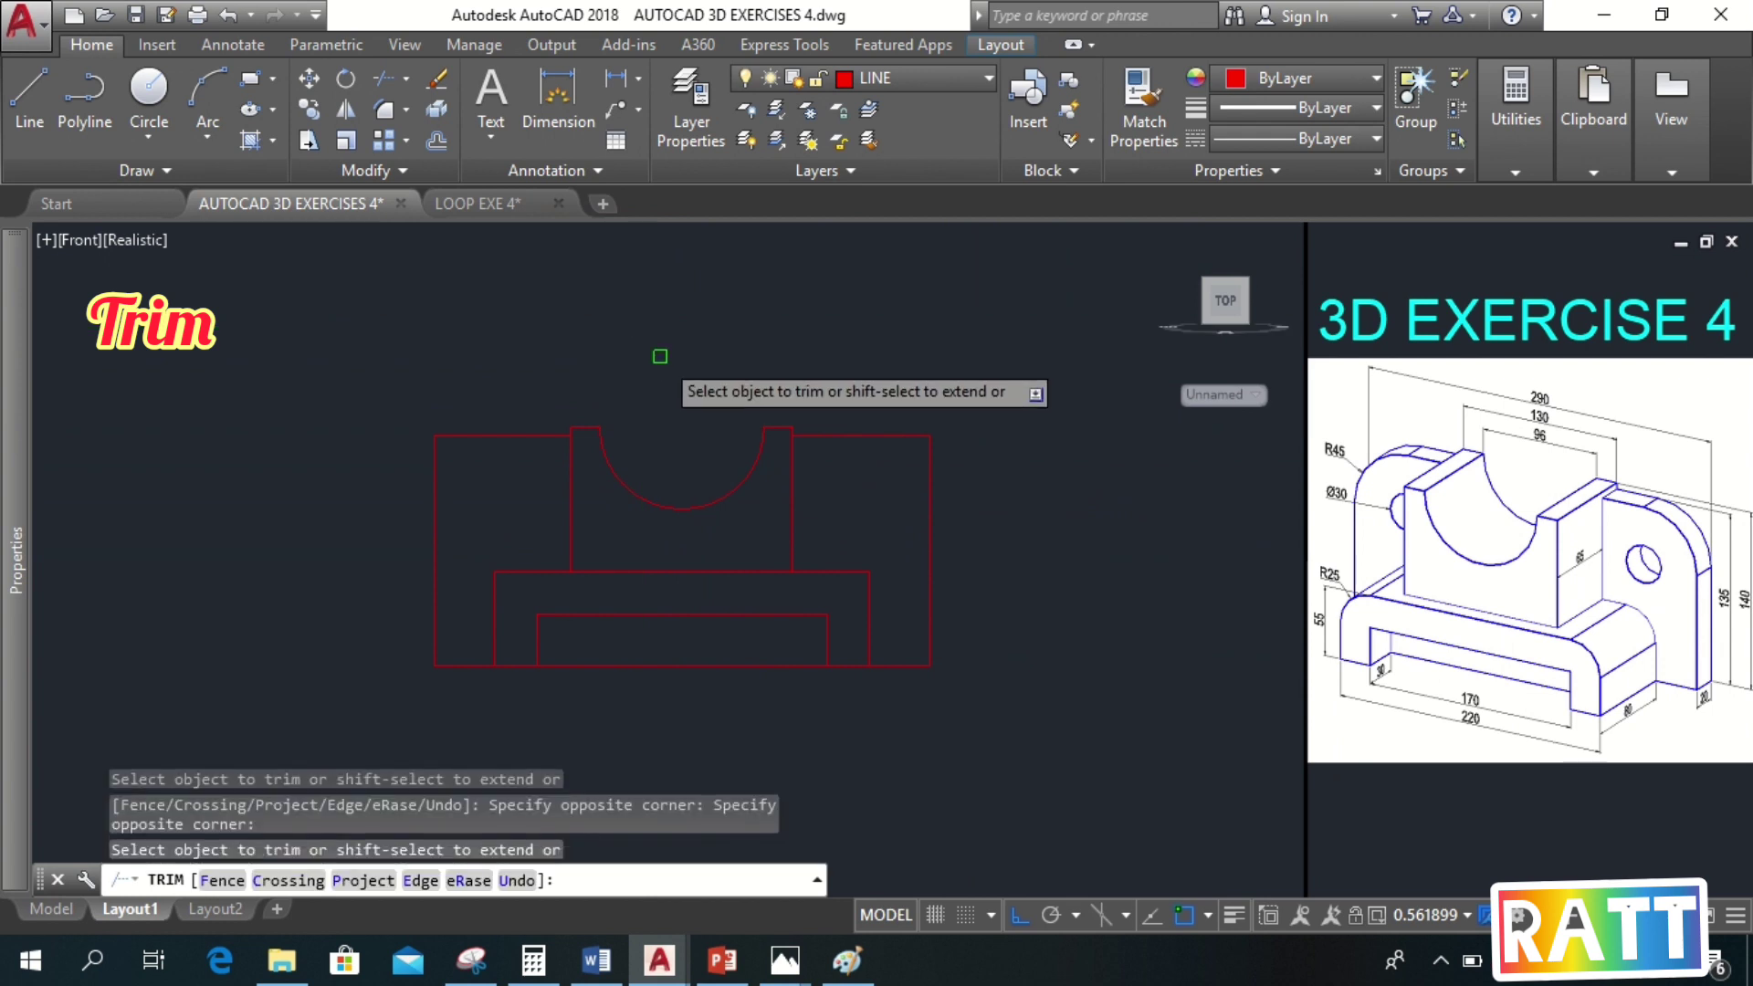
pyautogui.press('Escape')
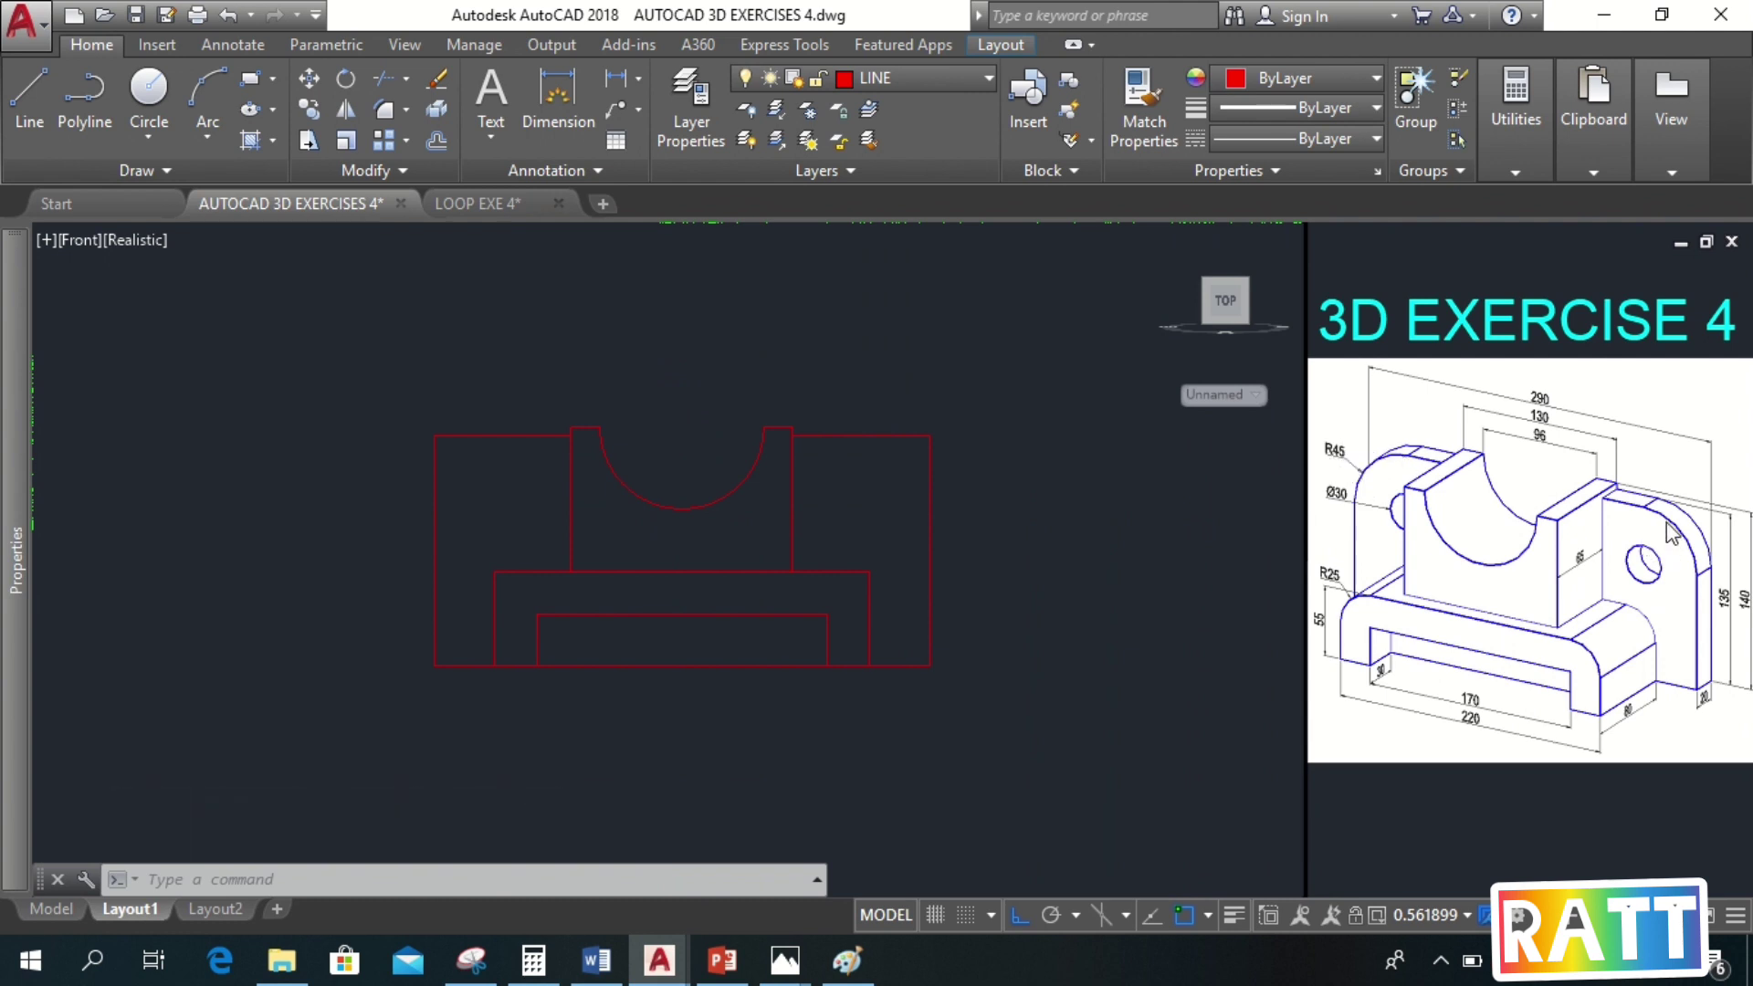
# Start FILLET with a 45 radius in Multiple mode
pyautogui.write('f')
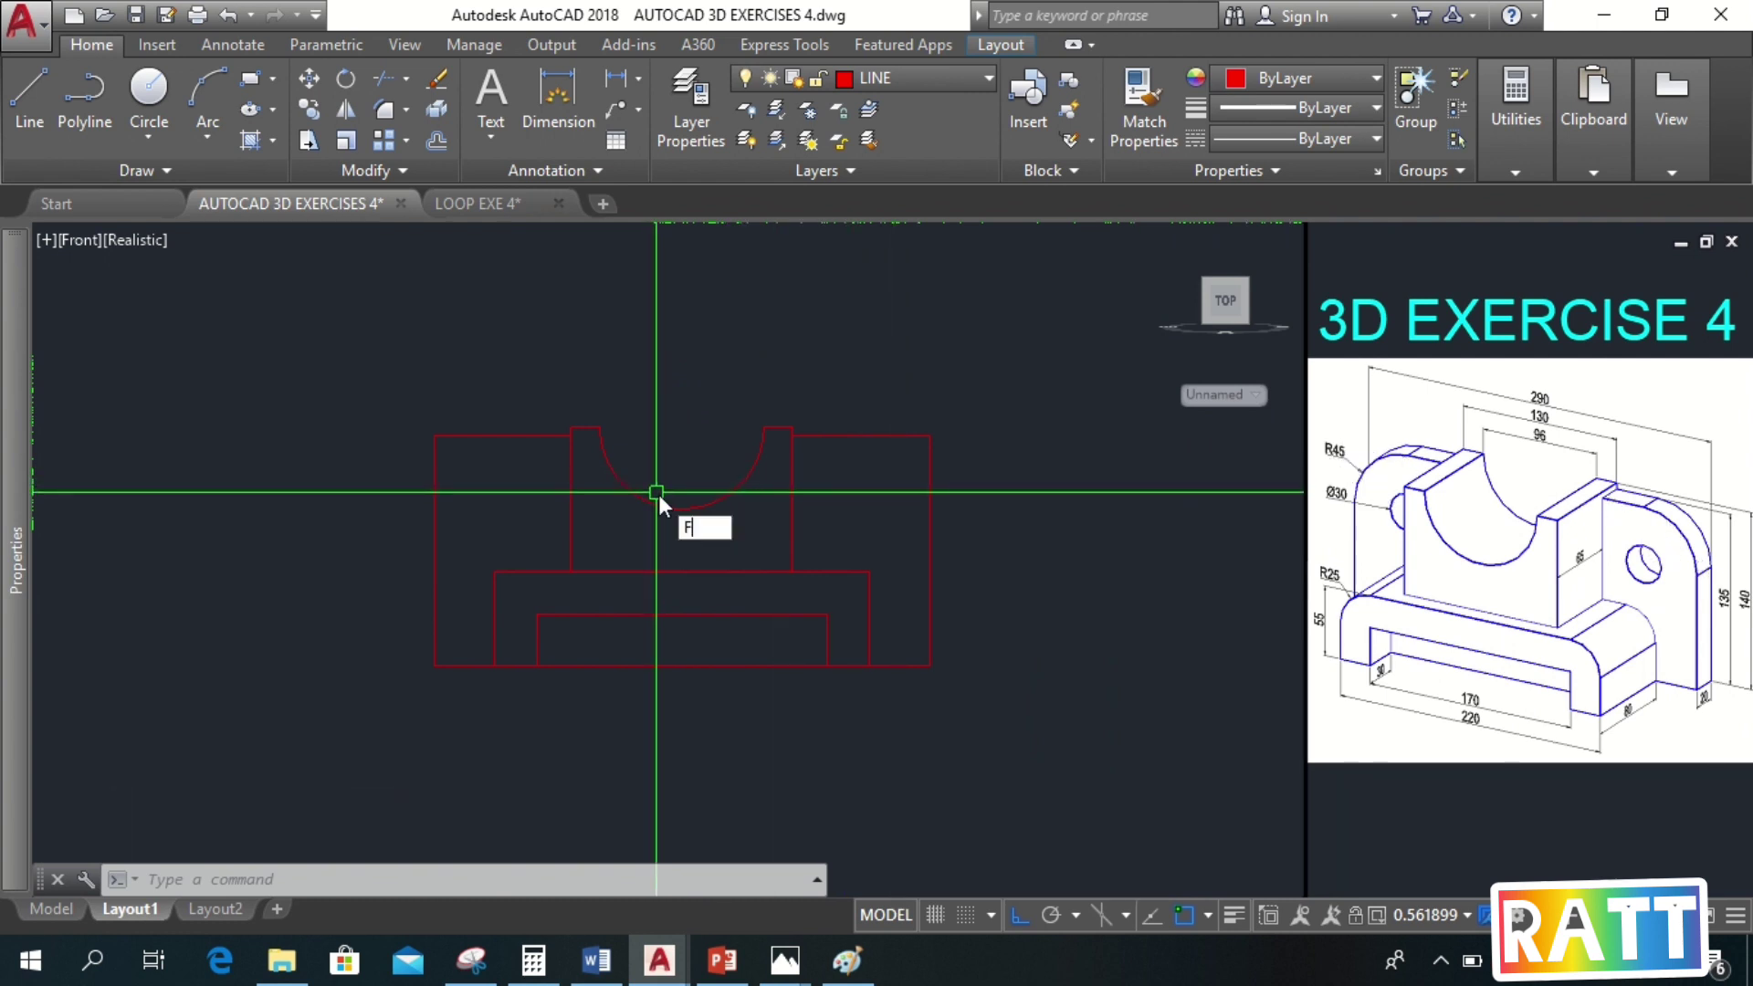
pyautogui.press('Return')
pyautogui.write('r')
pyautogui.press('Return')
pyautogui.write('4')
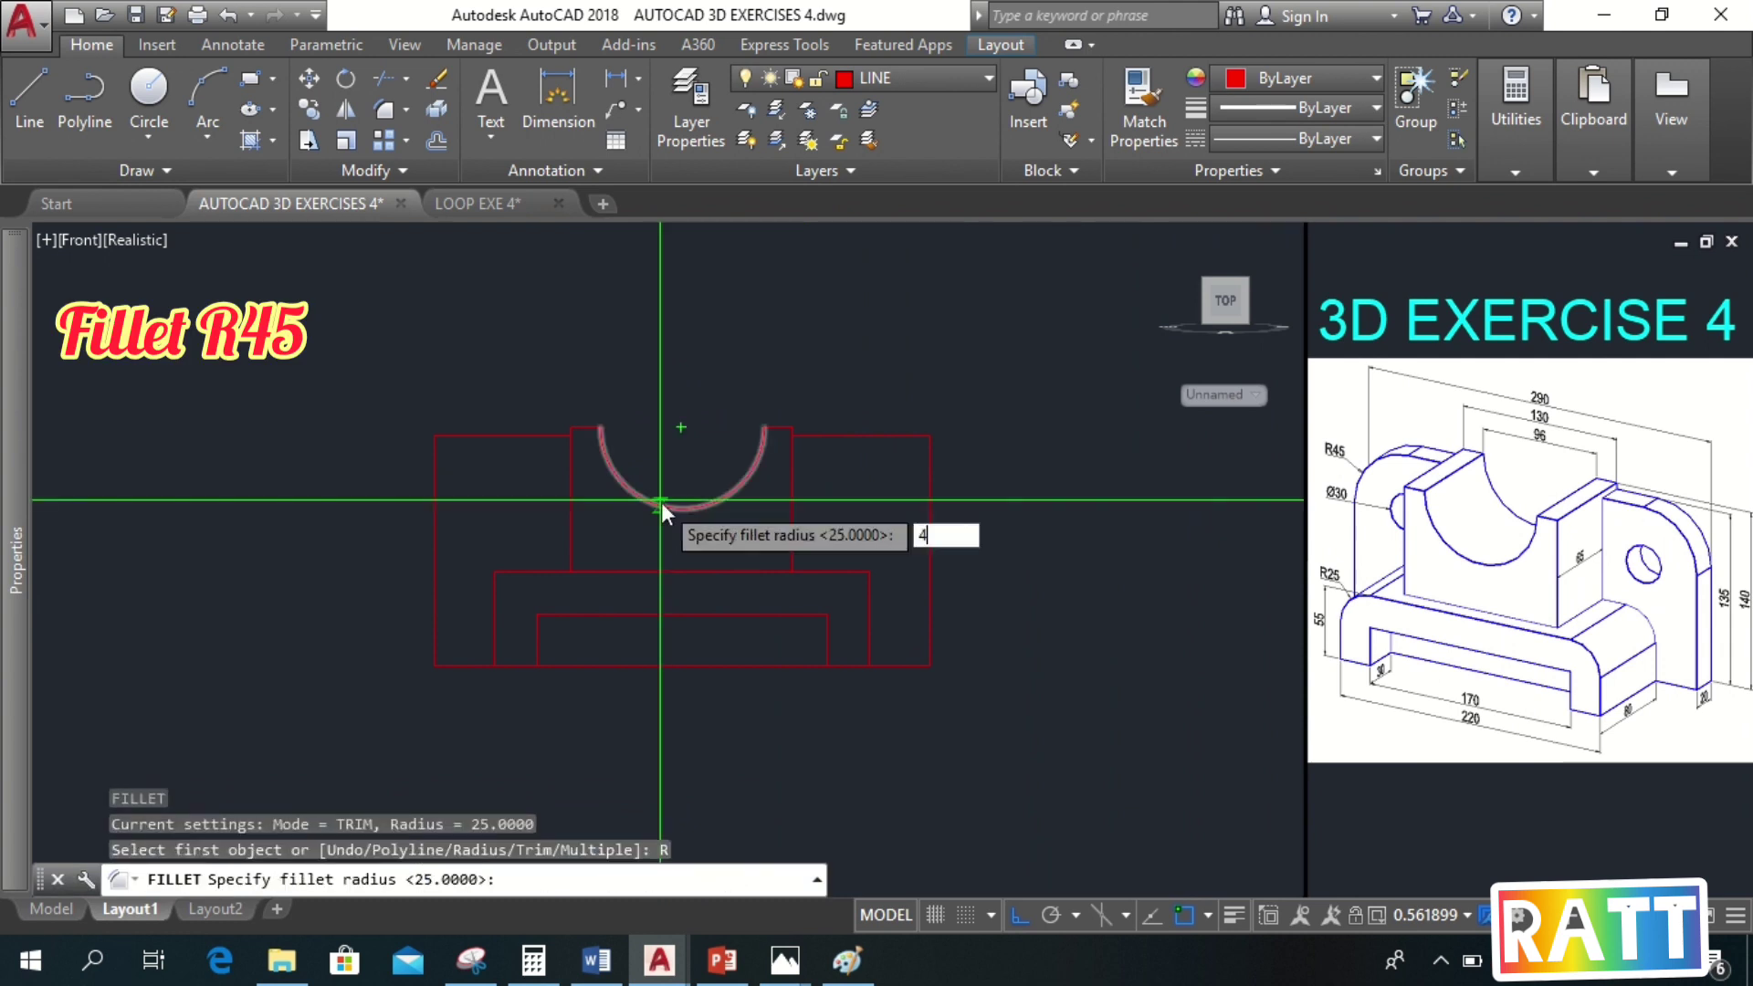
pyautogui.write('5')
pyautogui.press('Return')
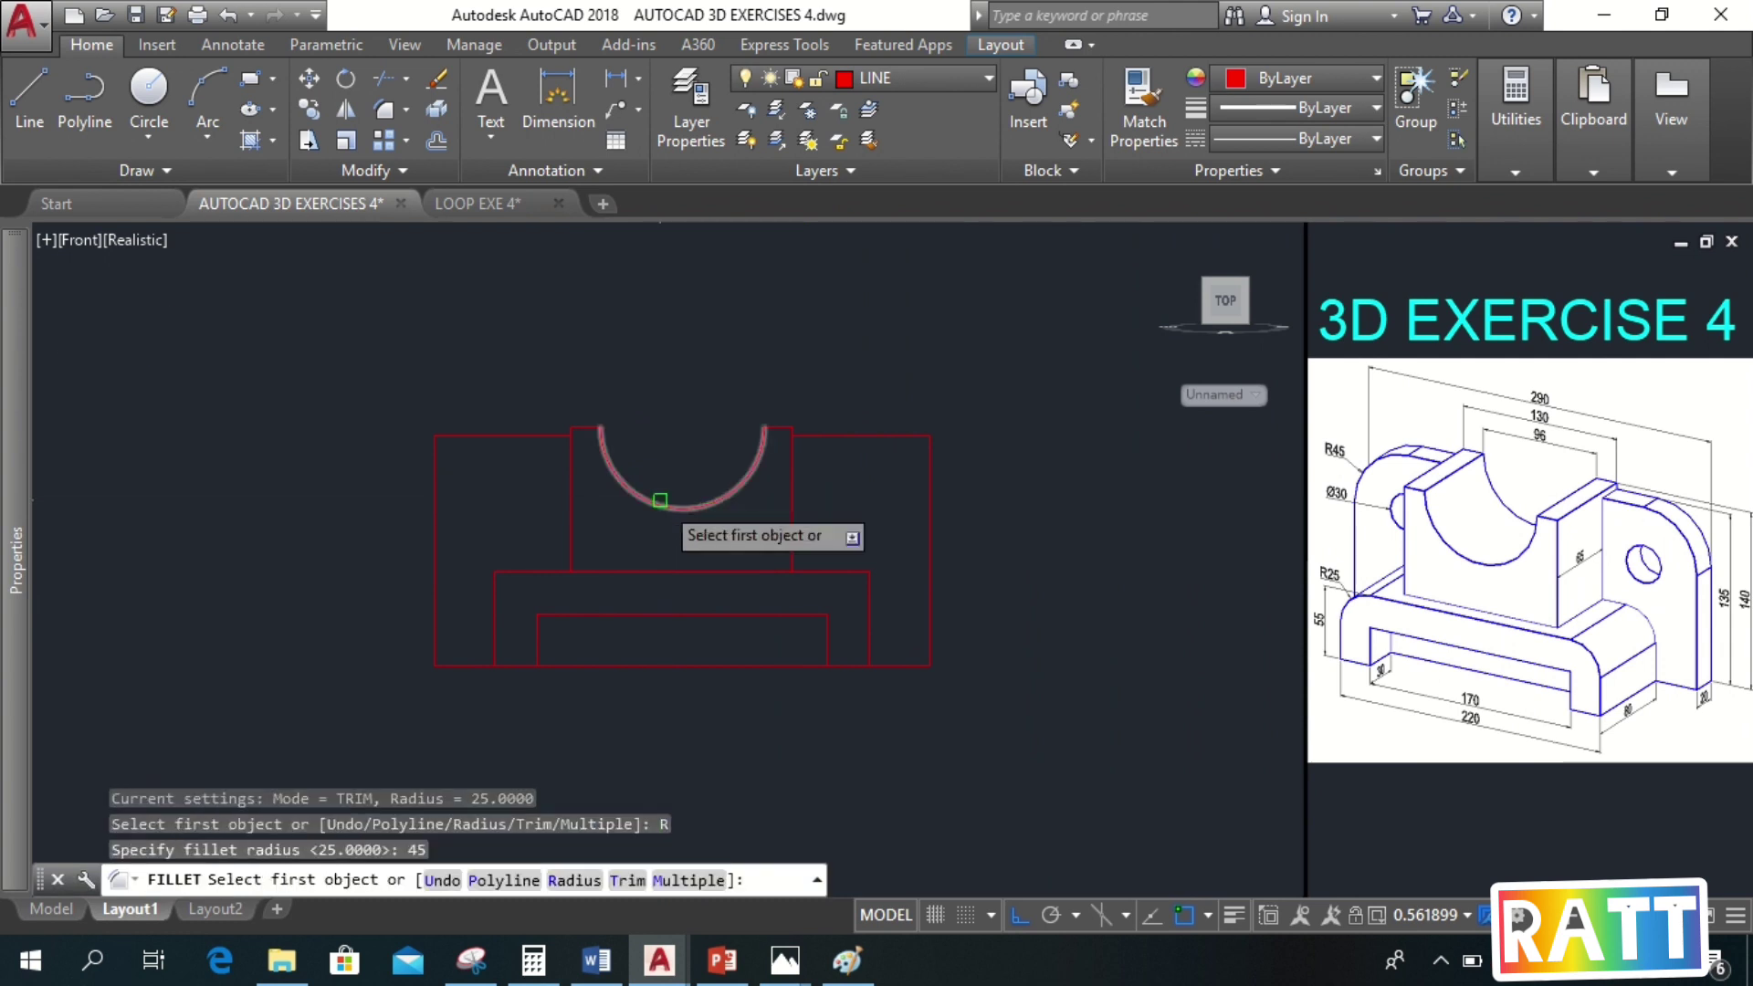
pyautogui.write('m')
pyautogui.press('Return')
# Round the top-left and top-right outer corners with the R45 fillet
pyautogui.click(460, 436)
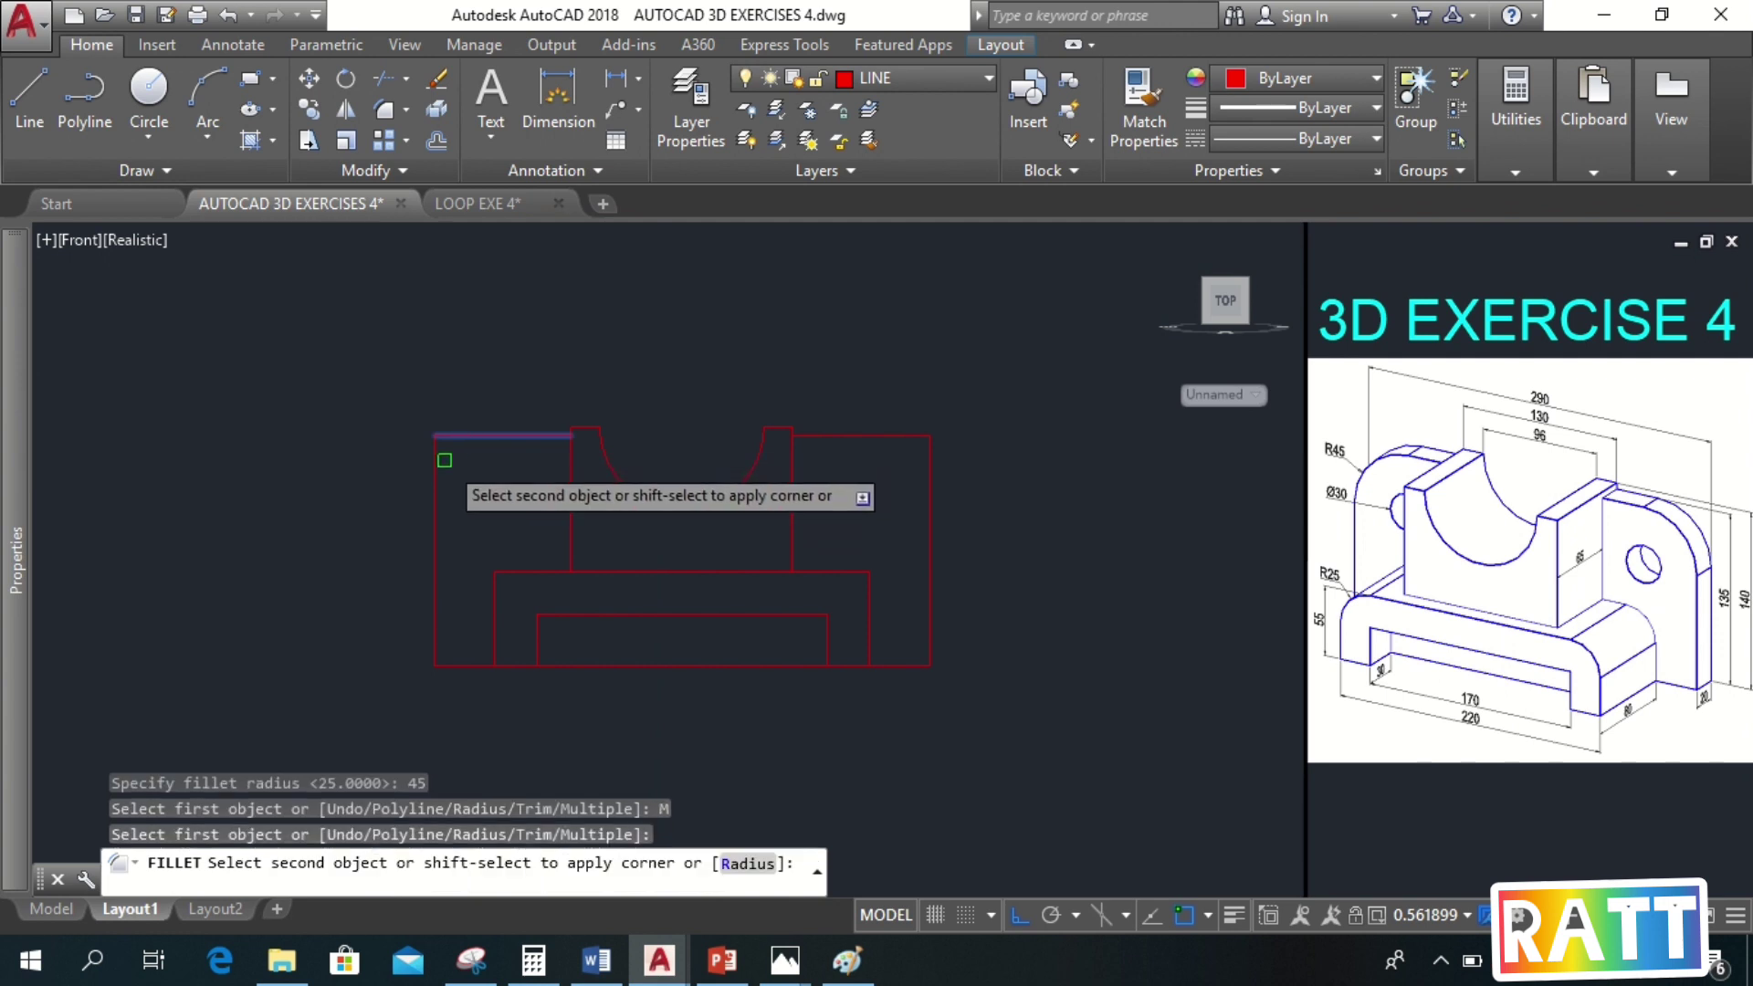
pyautogui.click(441, 465)
pyautogui.click(436, 485)
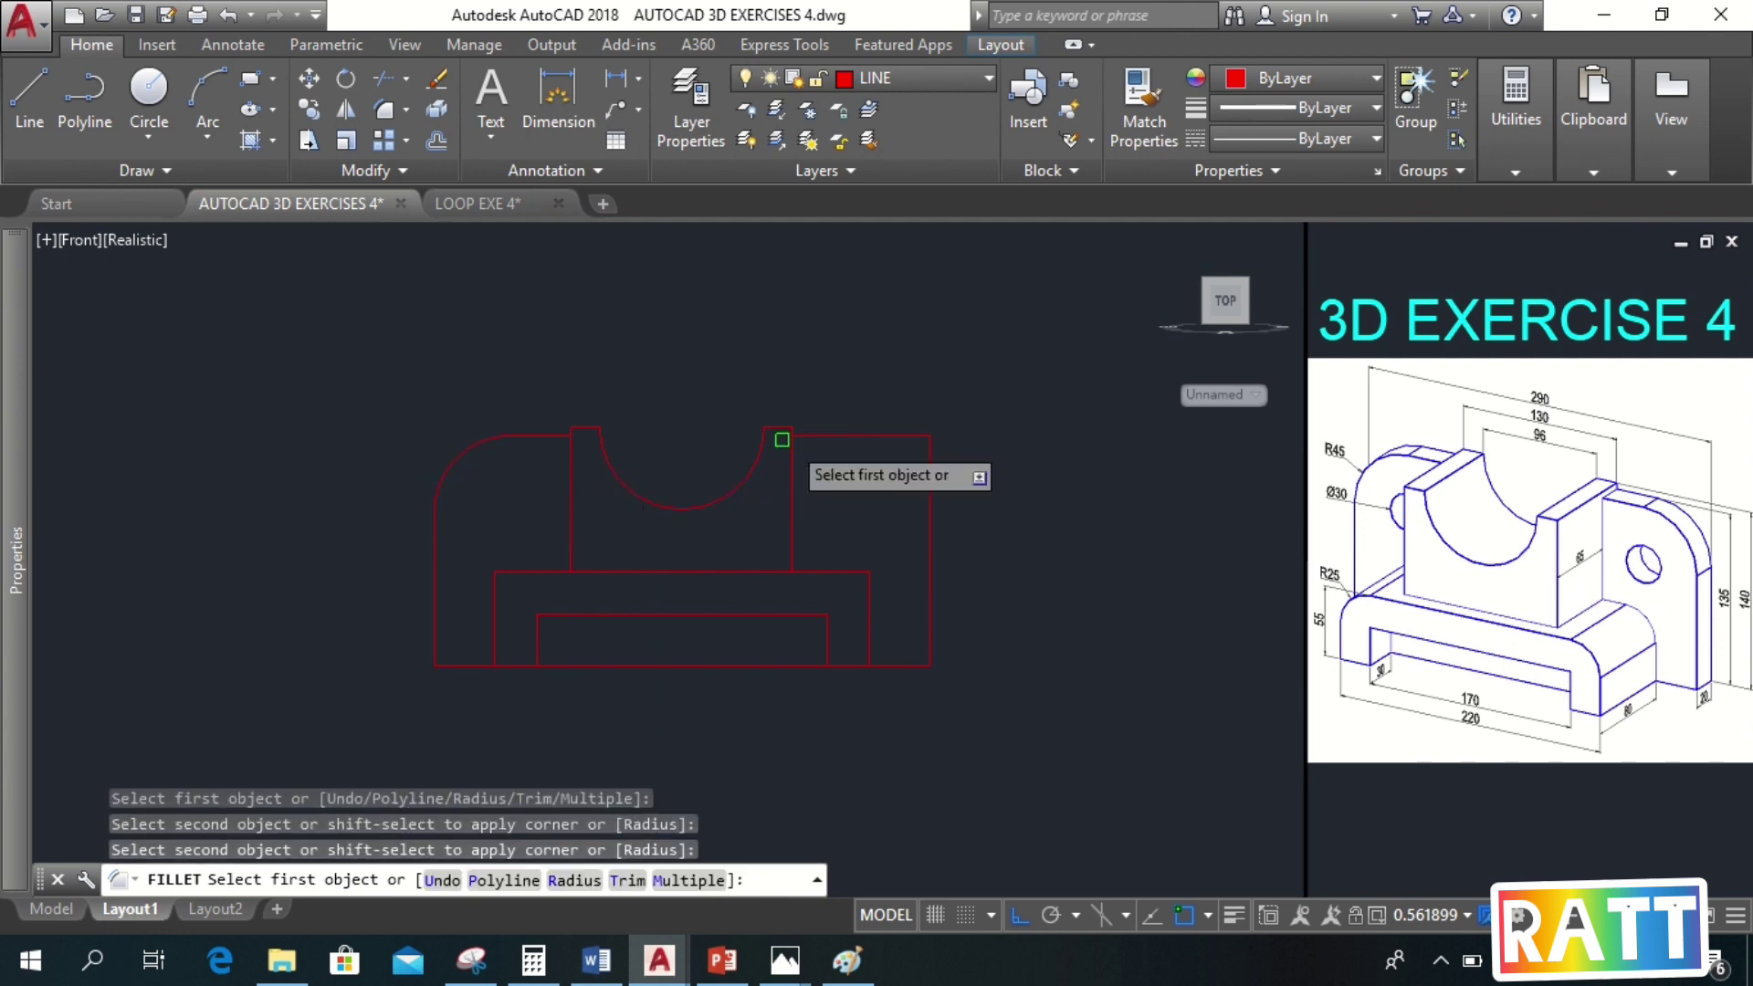
pyautogui.click(873, 429)
pyautogui.click(930, 470)
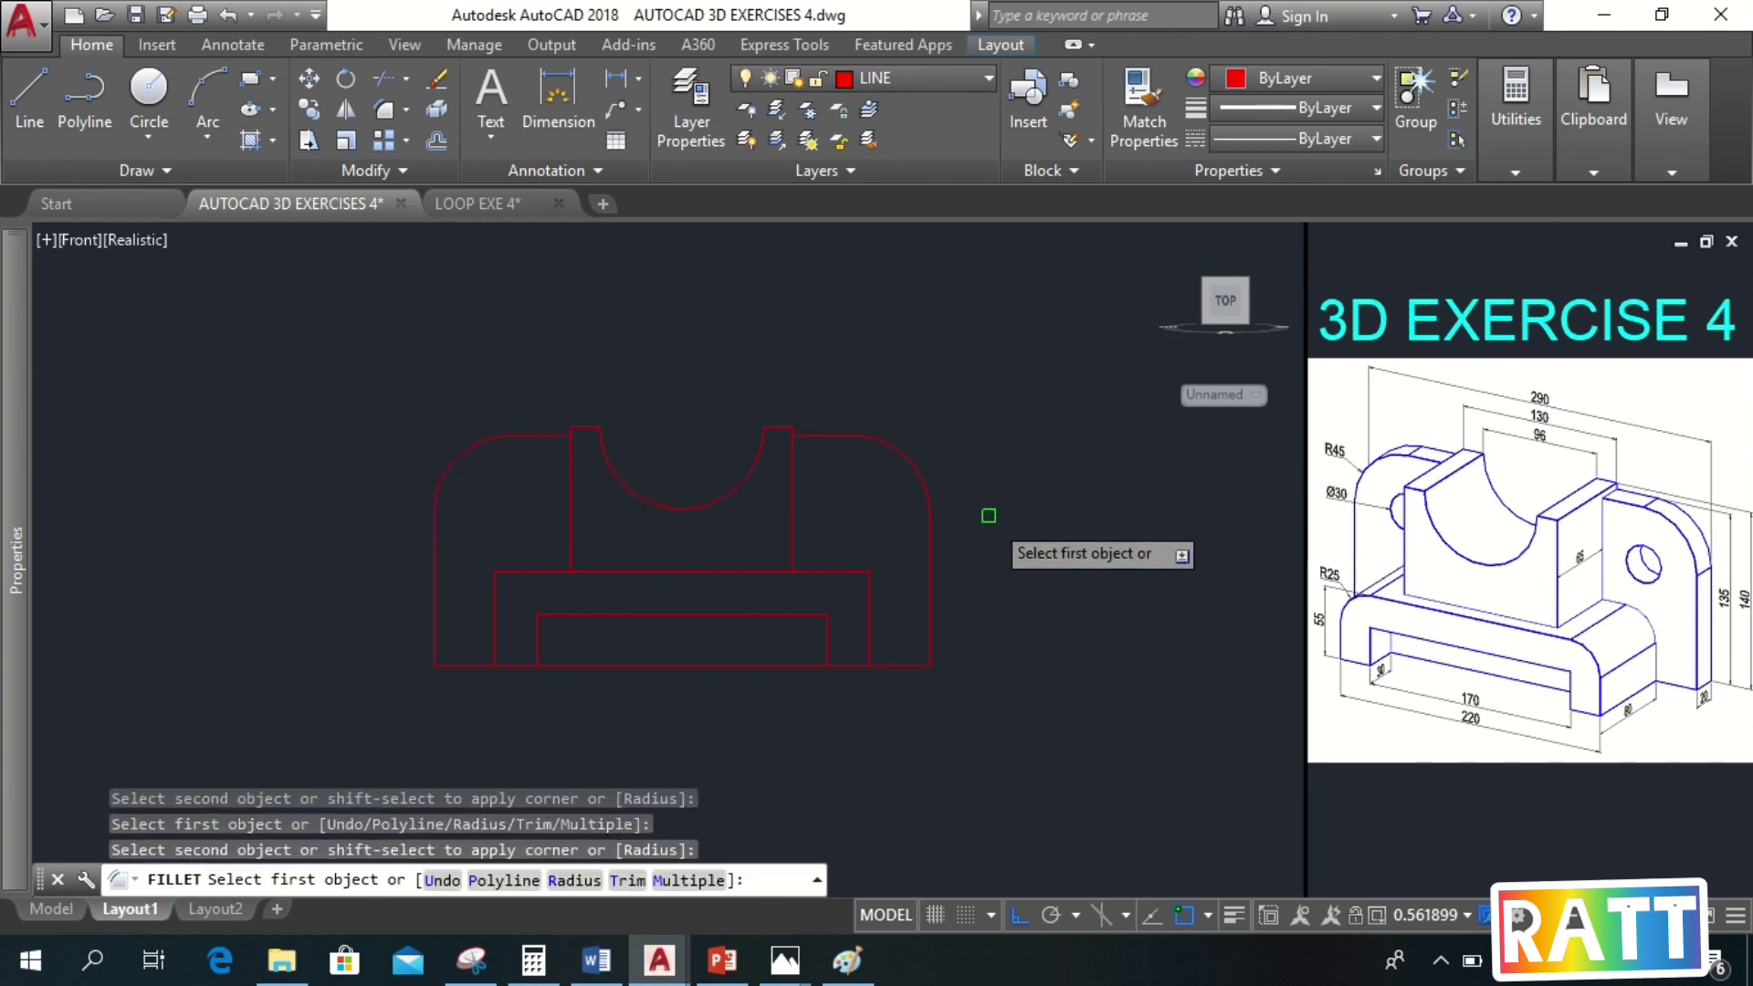
pyautogui.press('Escape')
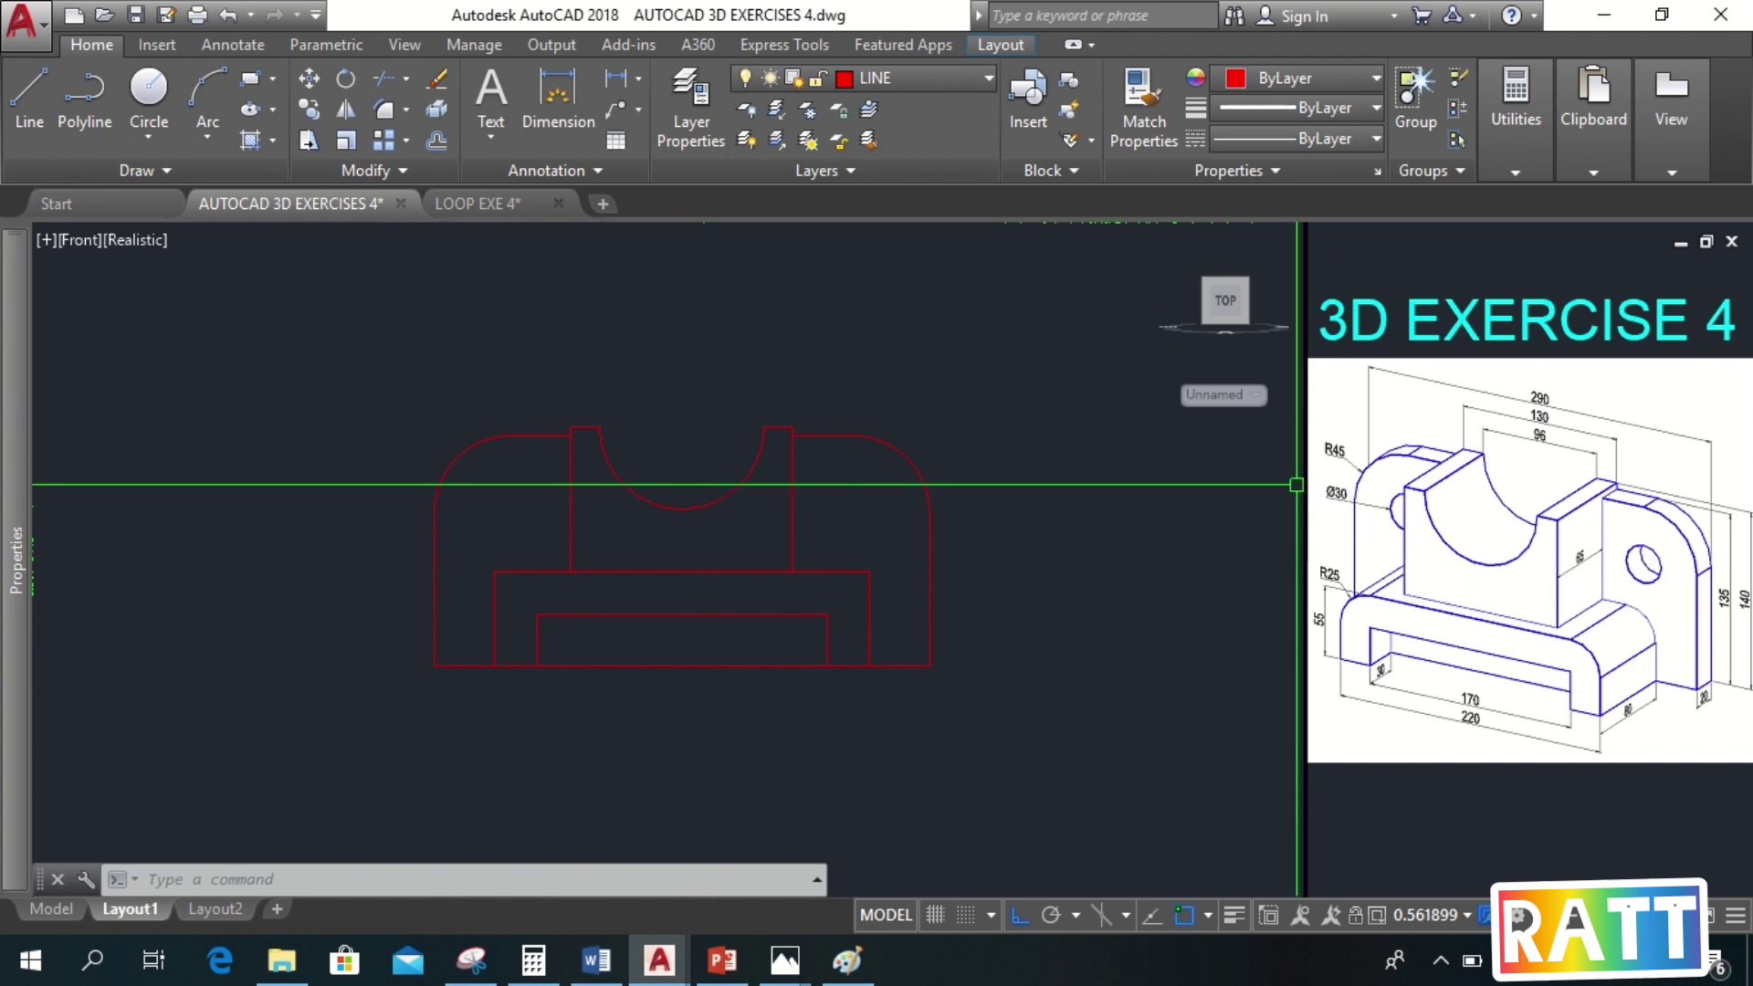
# Draw a 30-diameter circle centred on the top-left rounded corner's arc centre
pyautogui.press('Return')
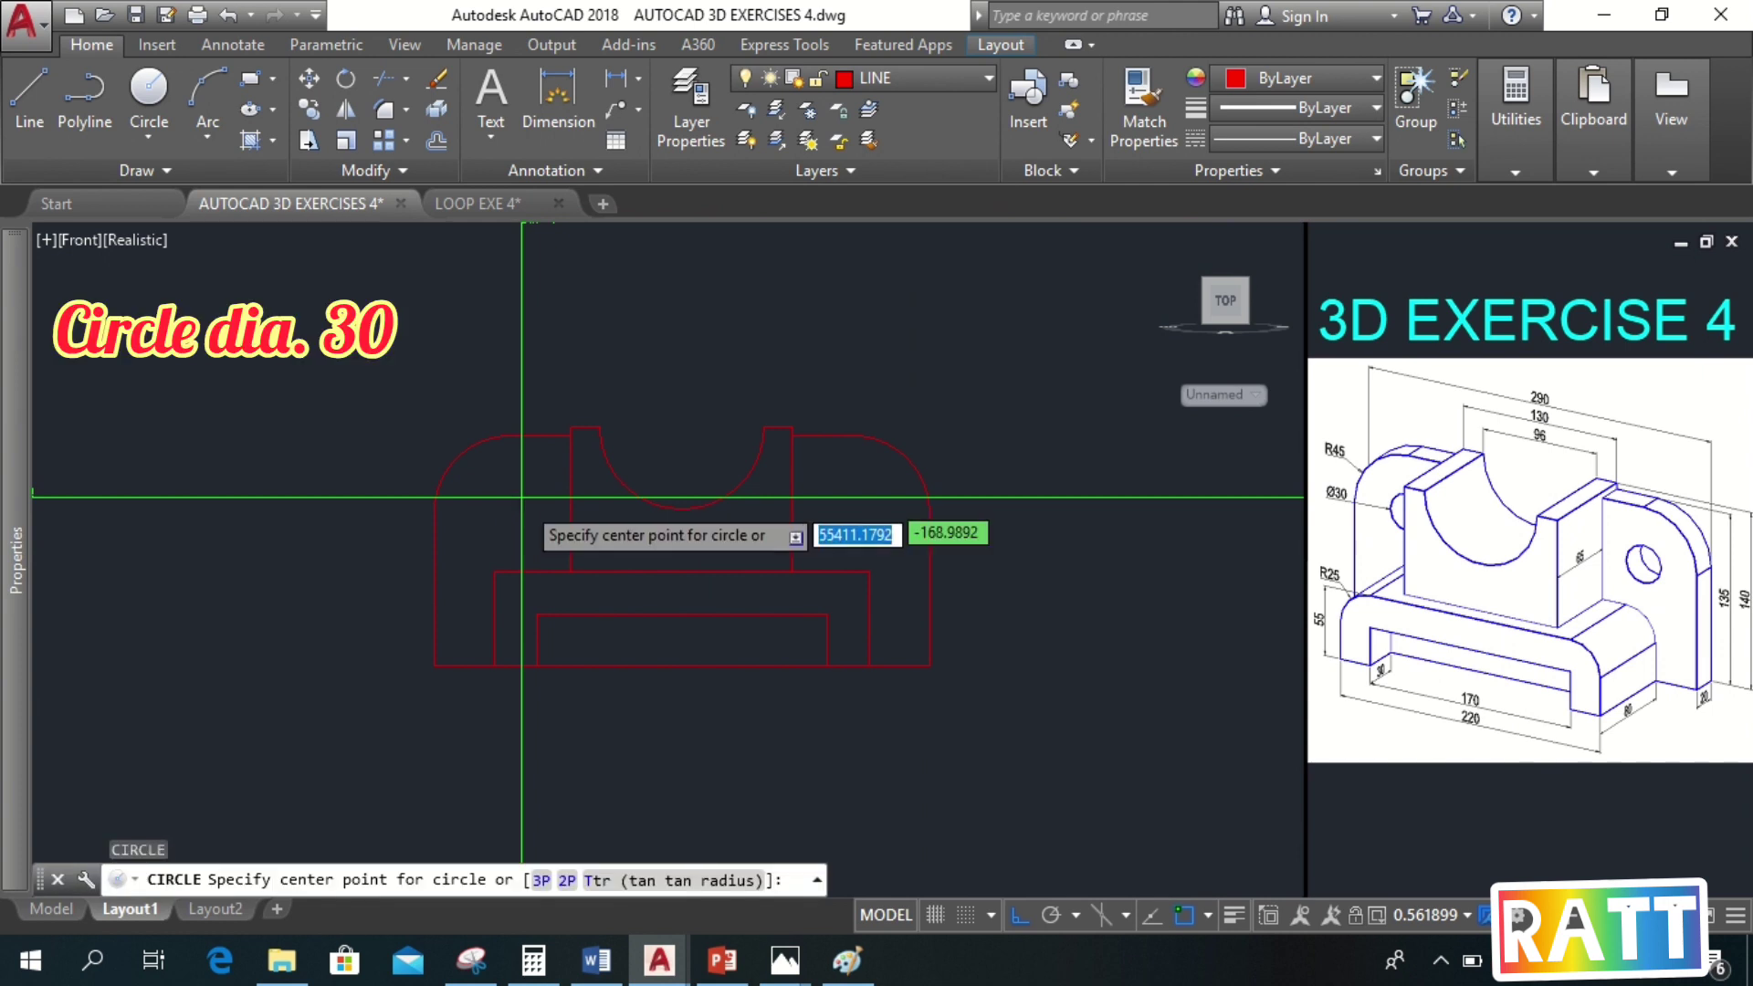
pyautogui.keyDown('shift'); pyautogui.rightClick(505, 527); pyautogui.keyUp('shift')
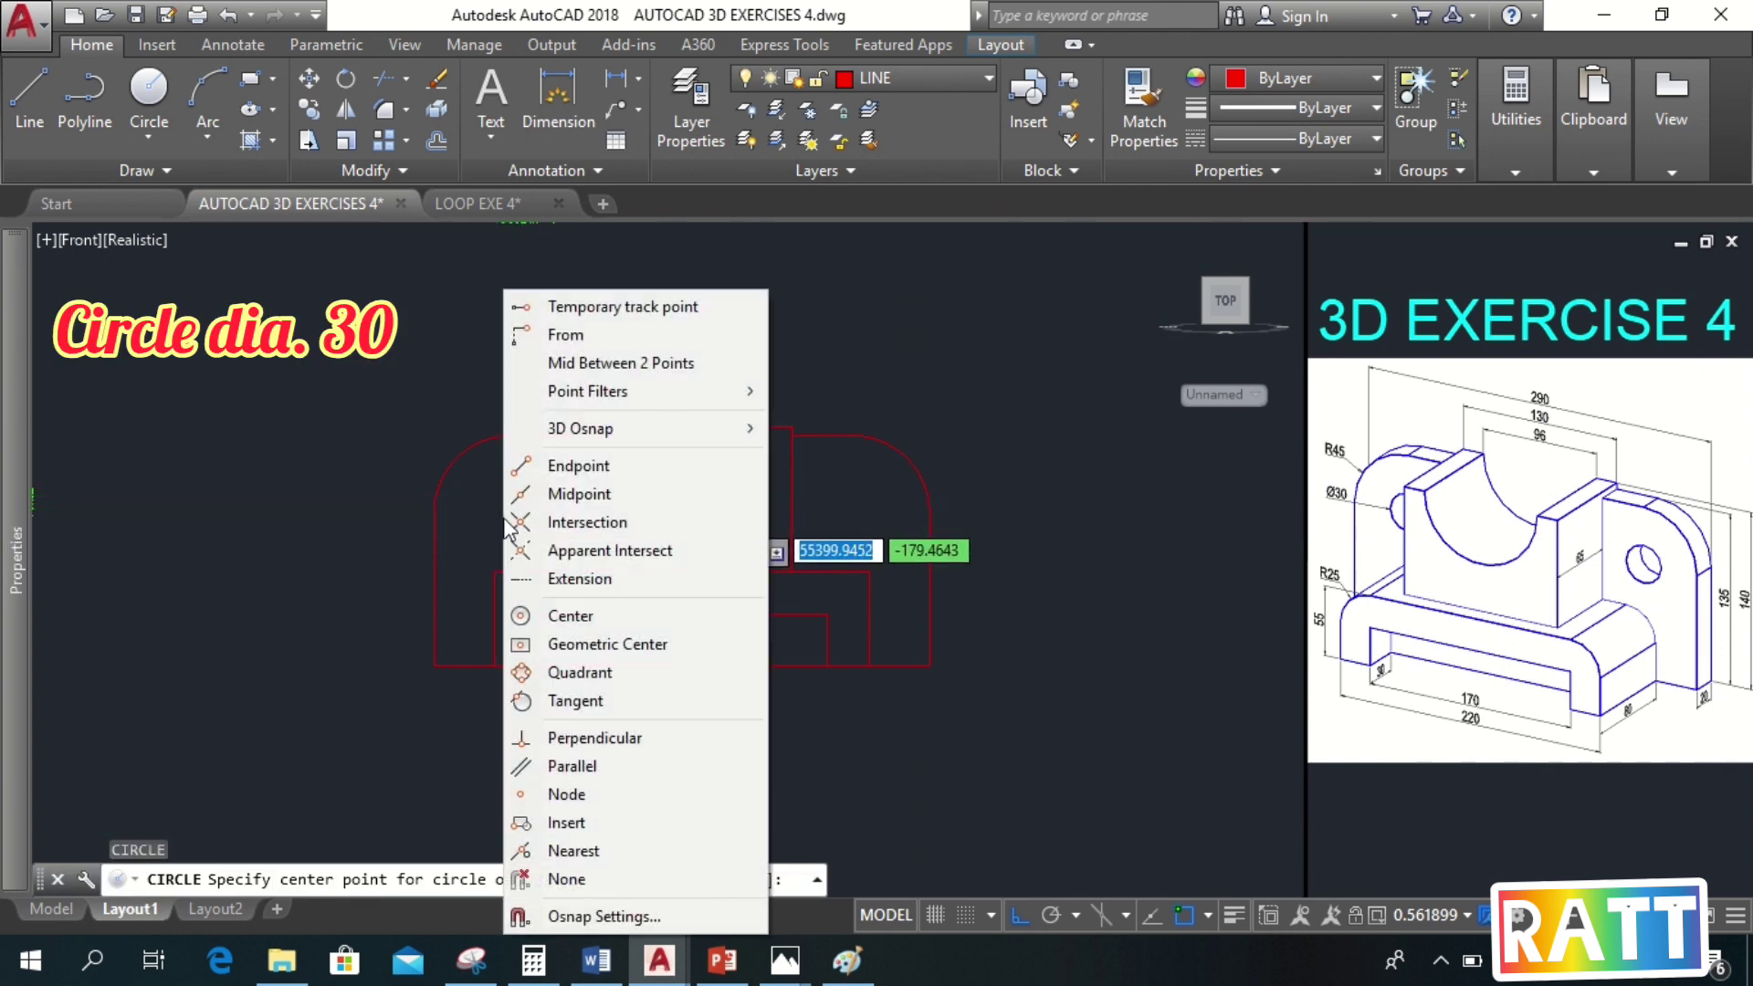
pyautogui.click(569, 616)
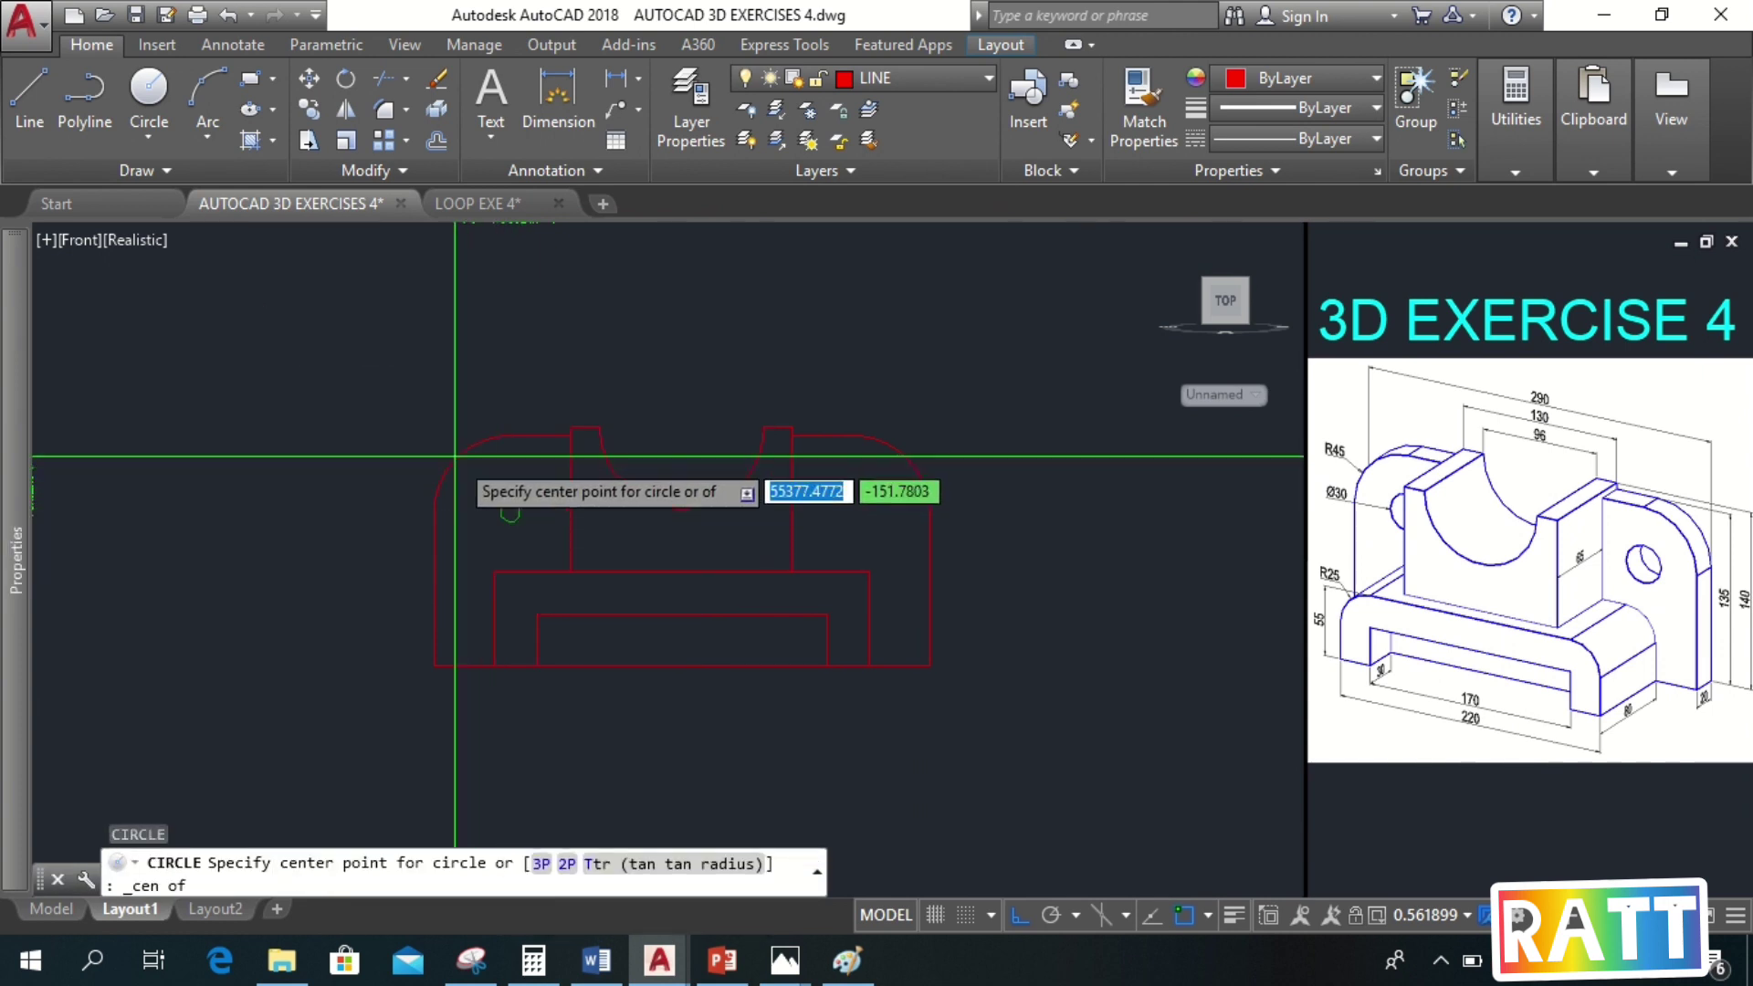
pyautogui.click(455, 455)
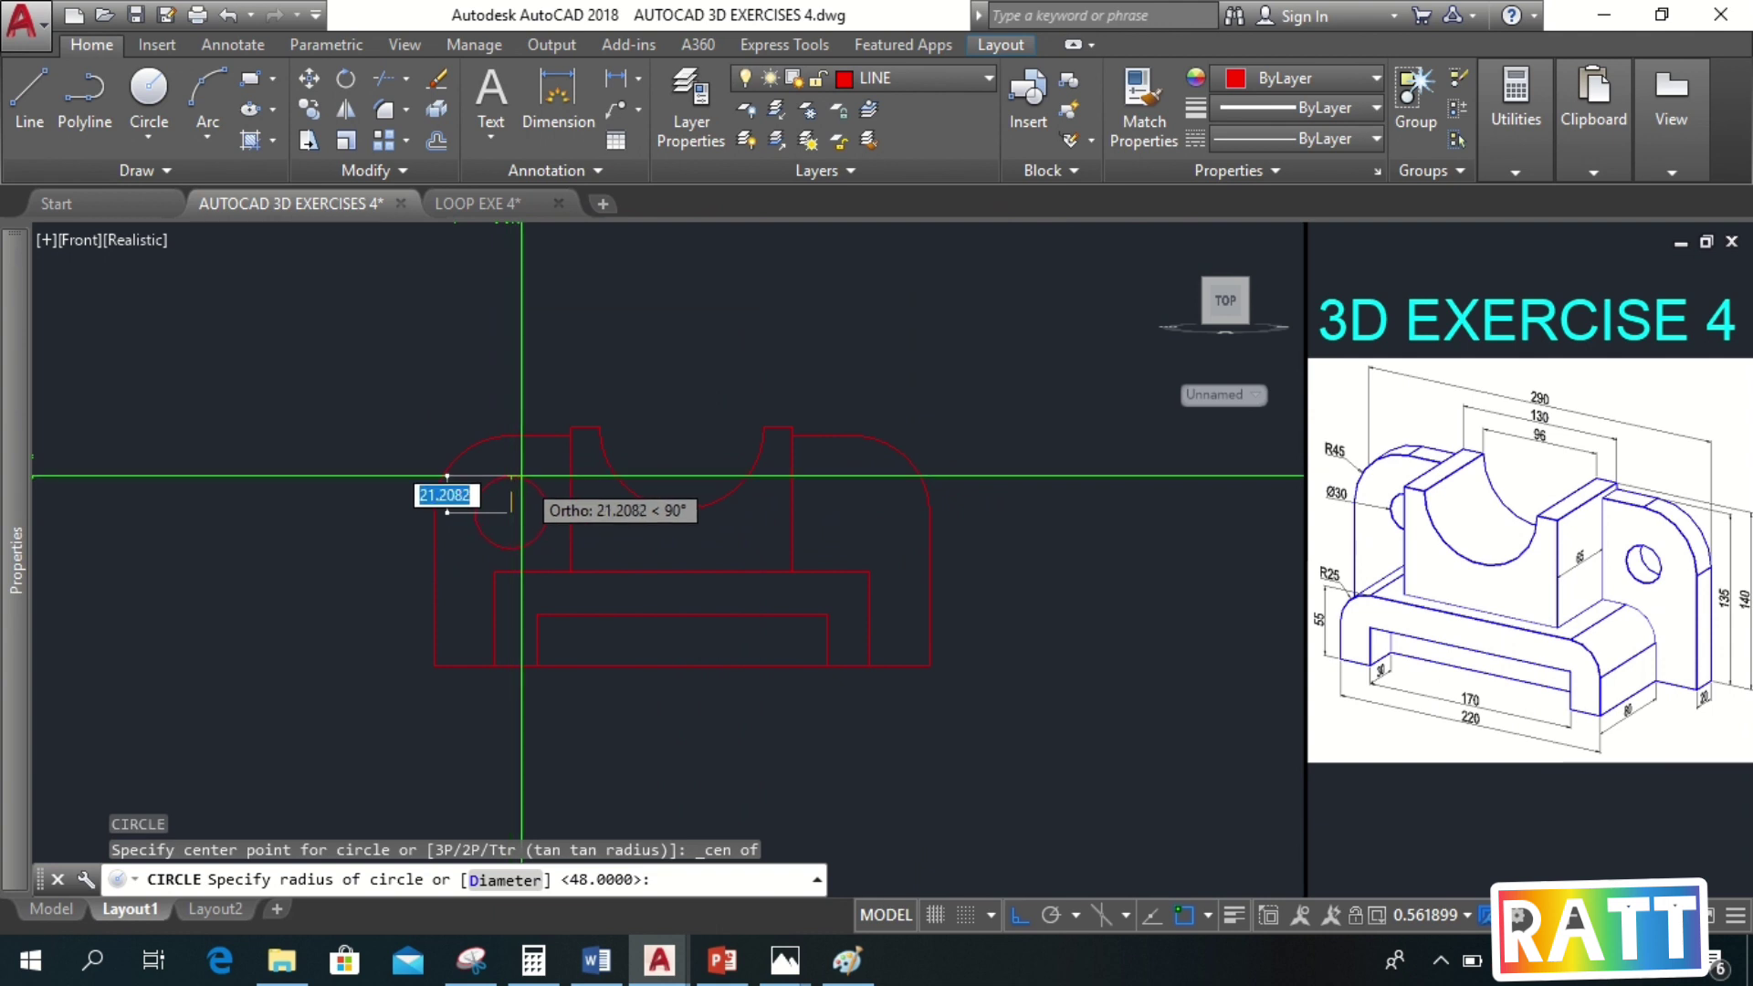
pyautogui.write('D')
pyautogui.press('Return')
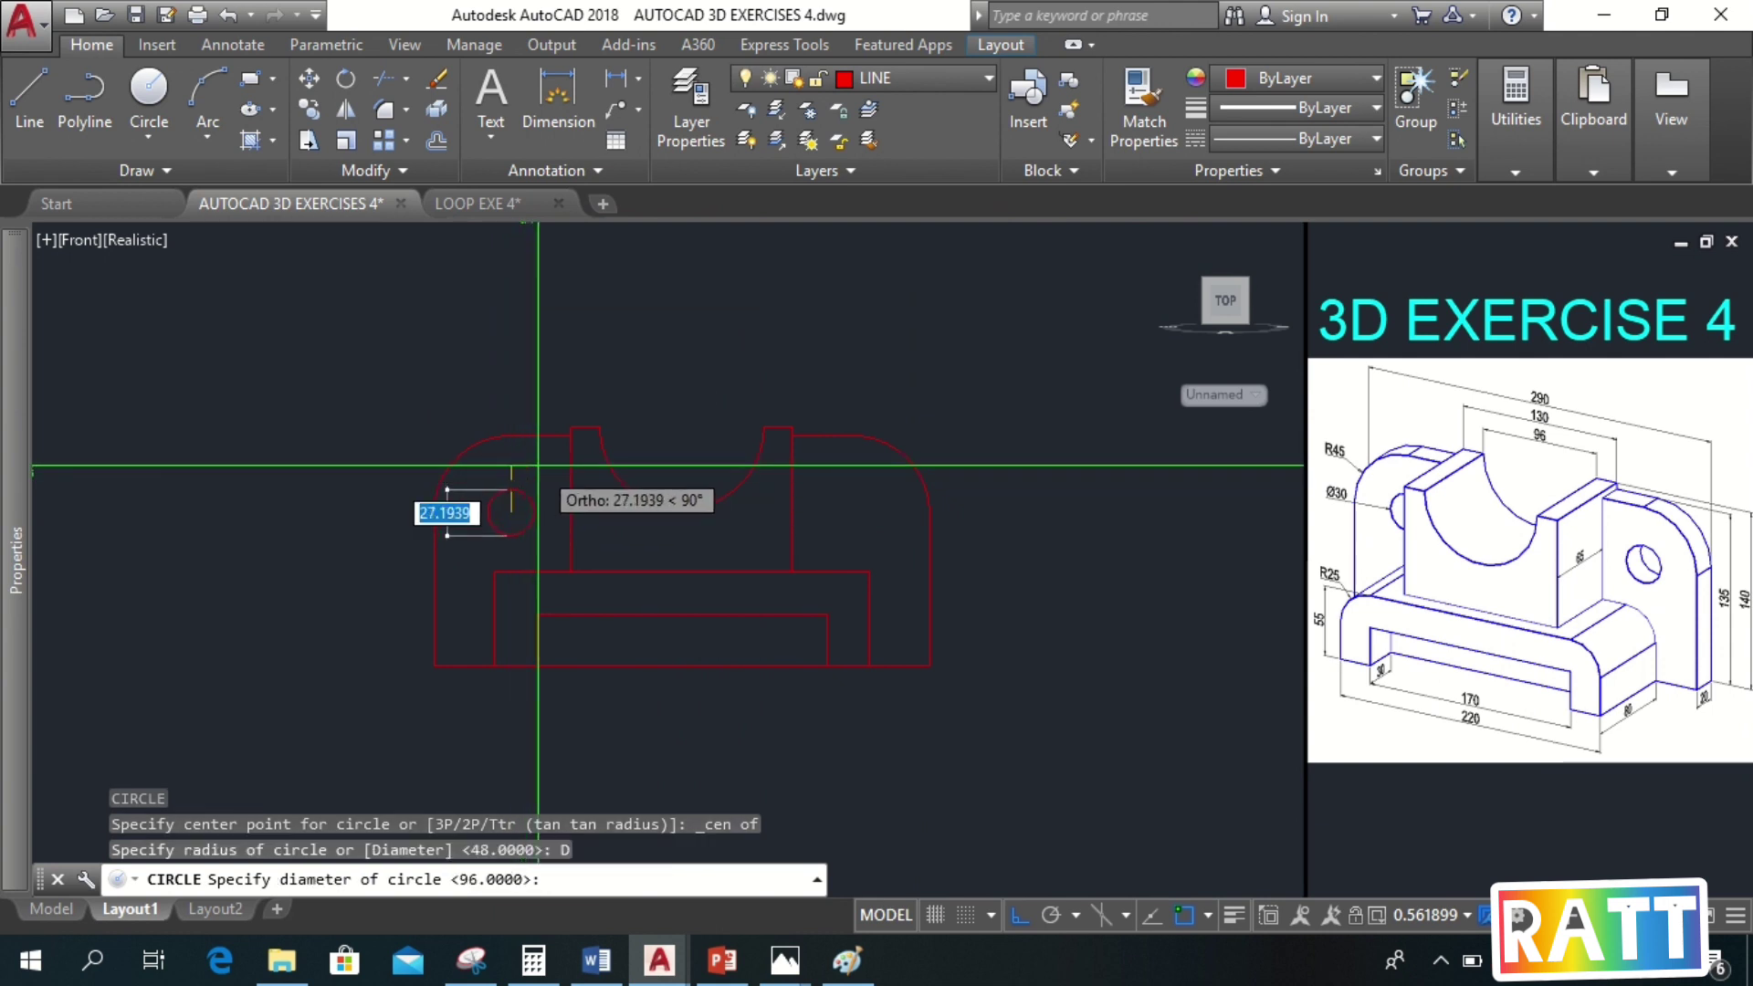
pyautogui.write('30')
pyautogui.press('Return')
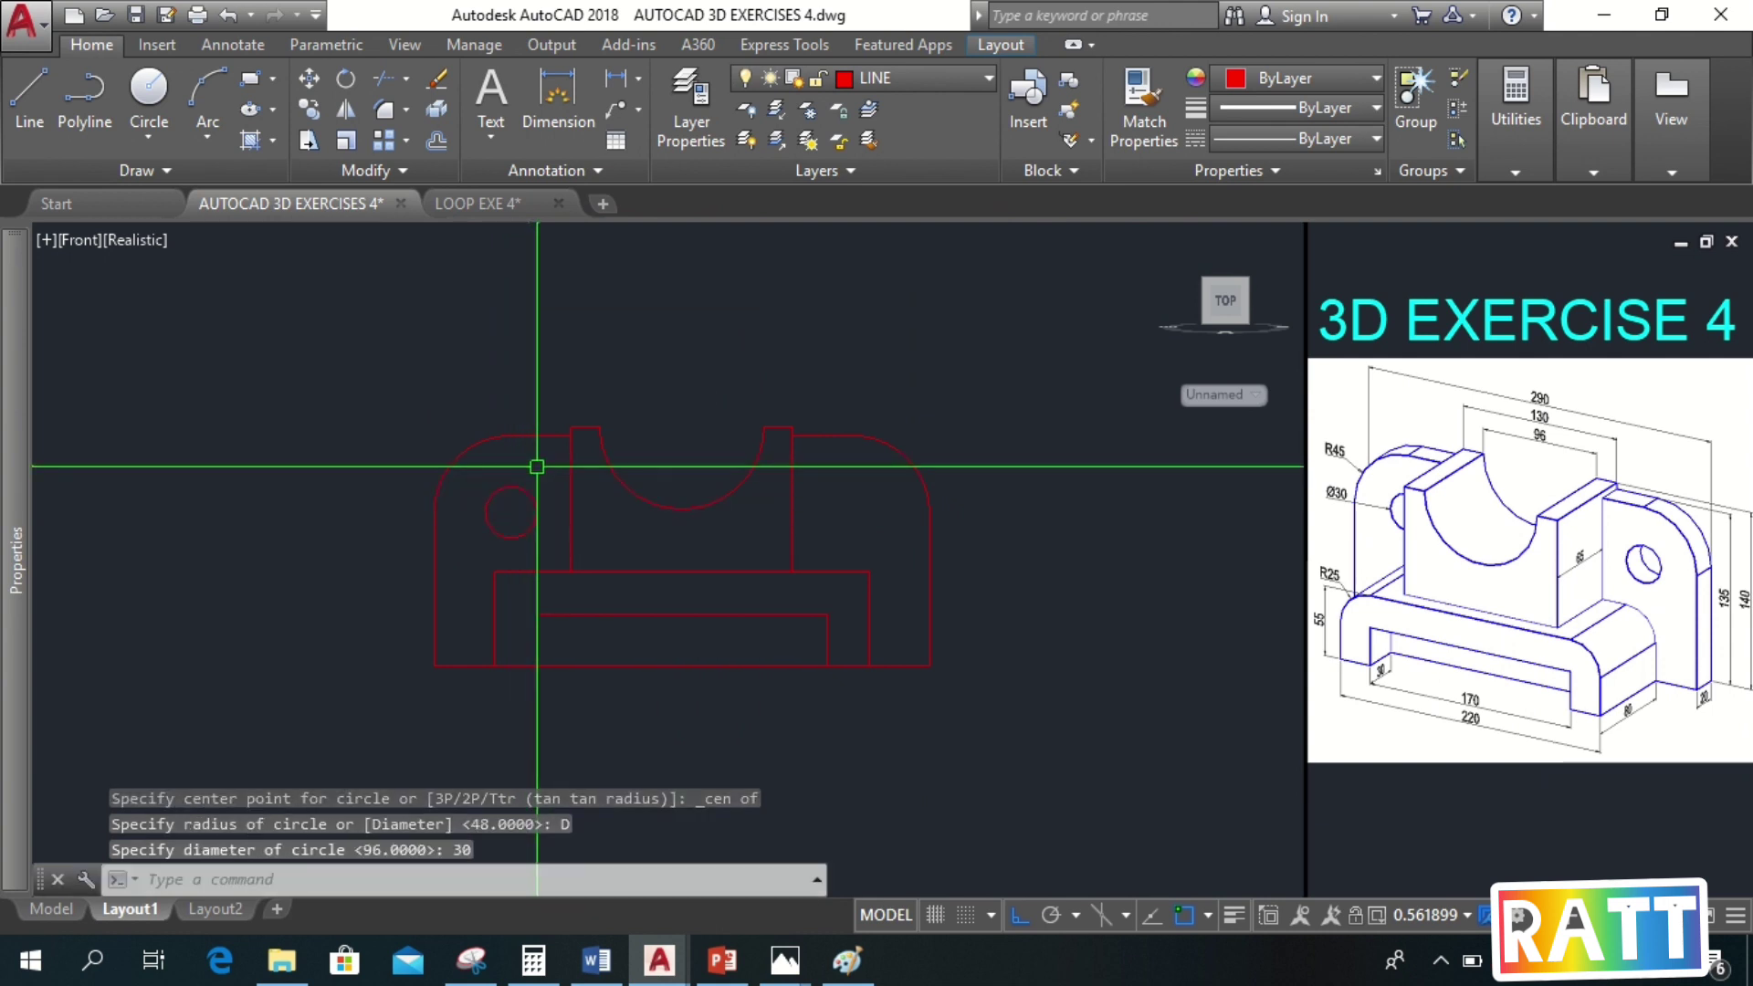
# Mirror the small circle to the right ear about the vertical centre axis, keeping the original
pyautogui.click(531, 485)
pyautogui.write('mi')
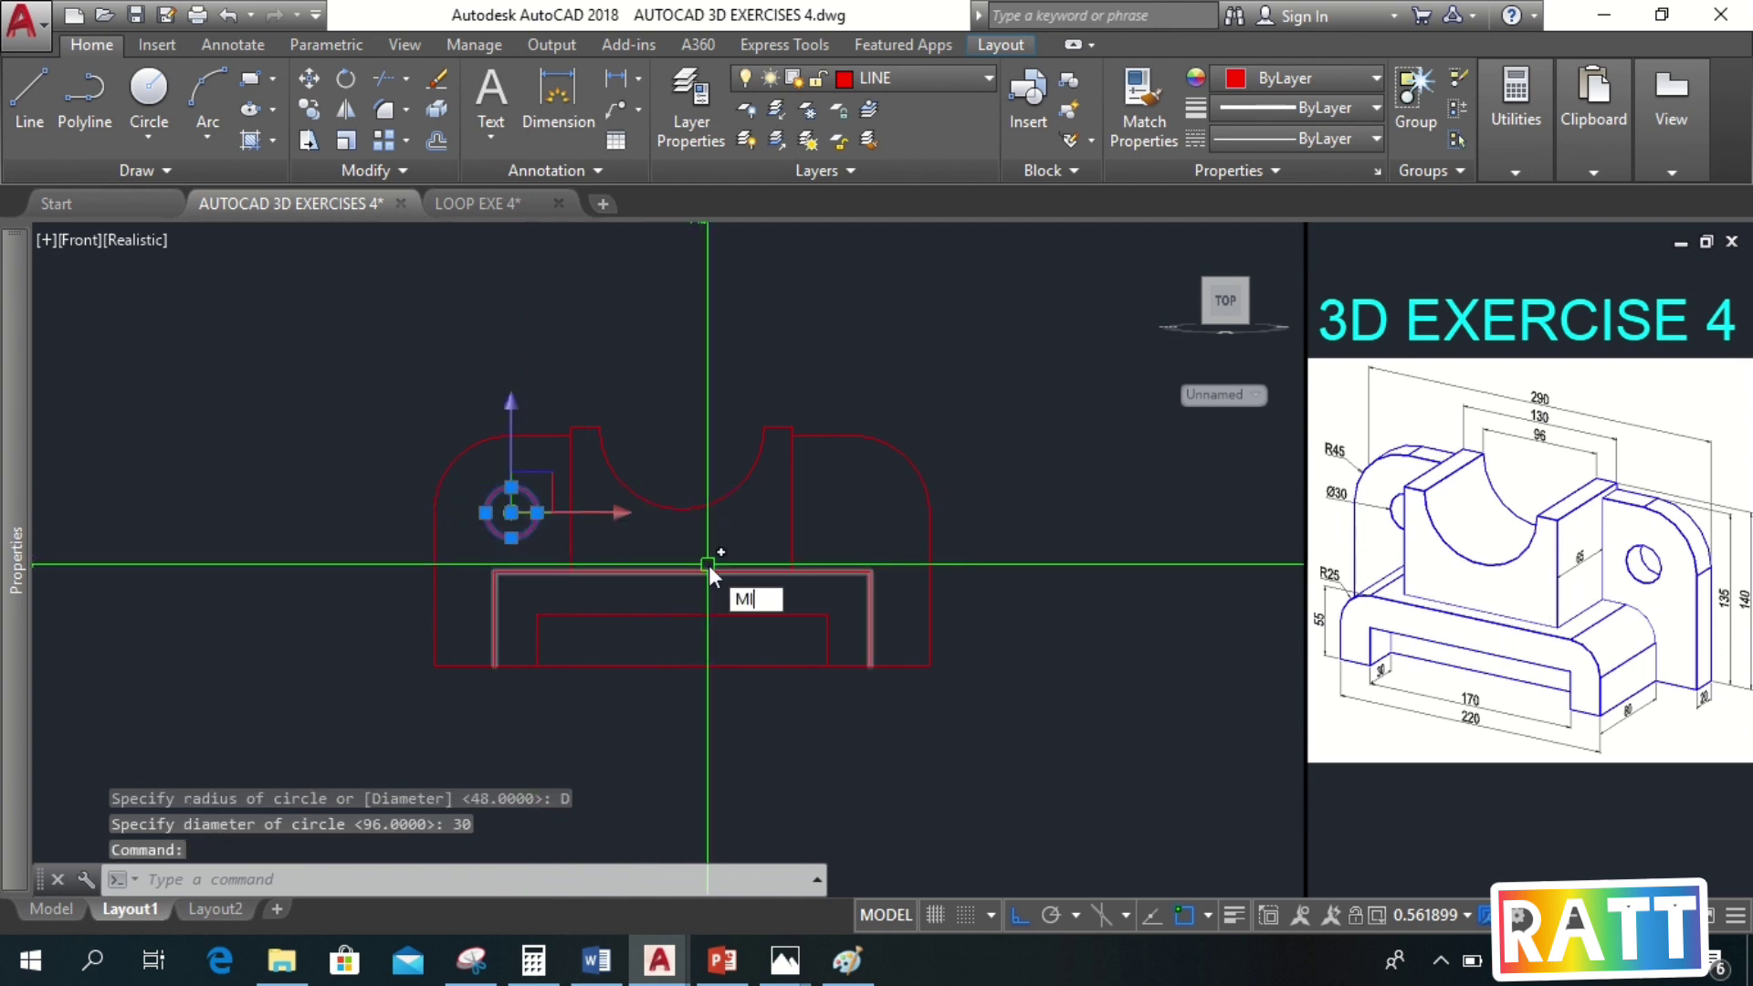
pyautogui.press('Return')
pyautogui.click(679, 516)
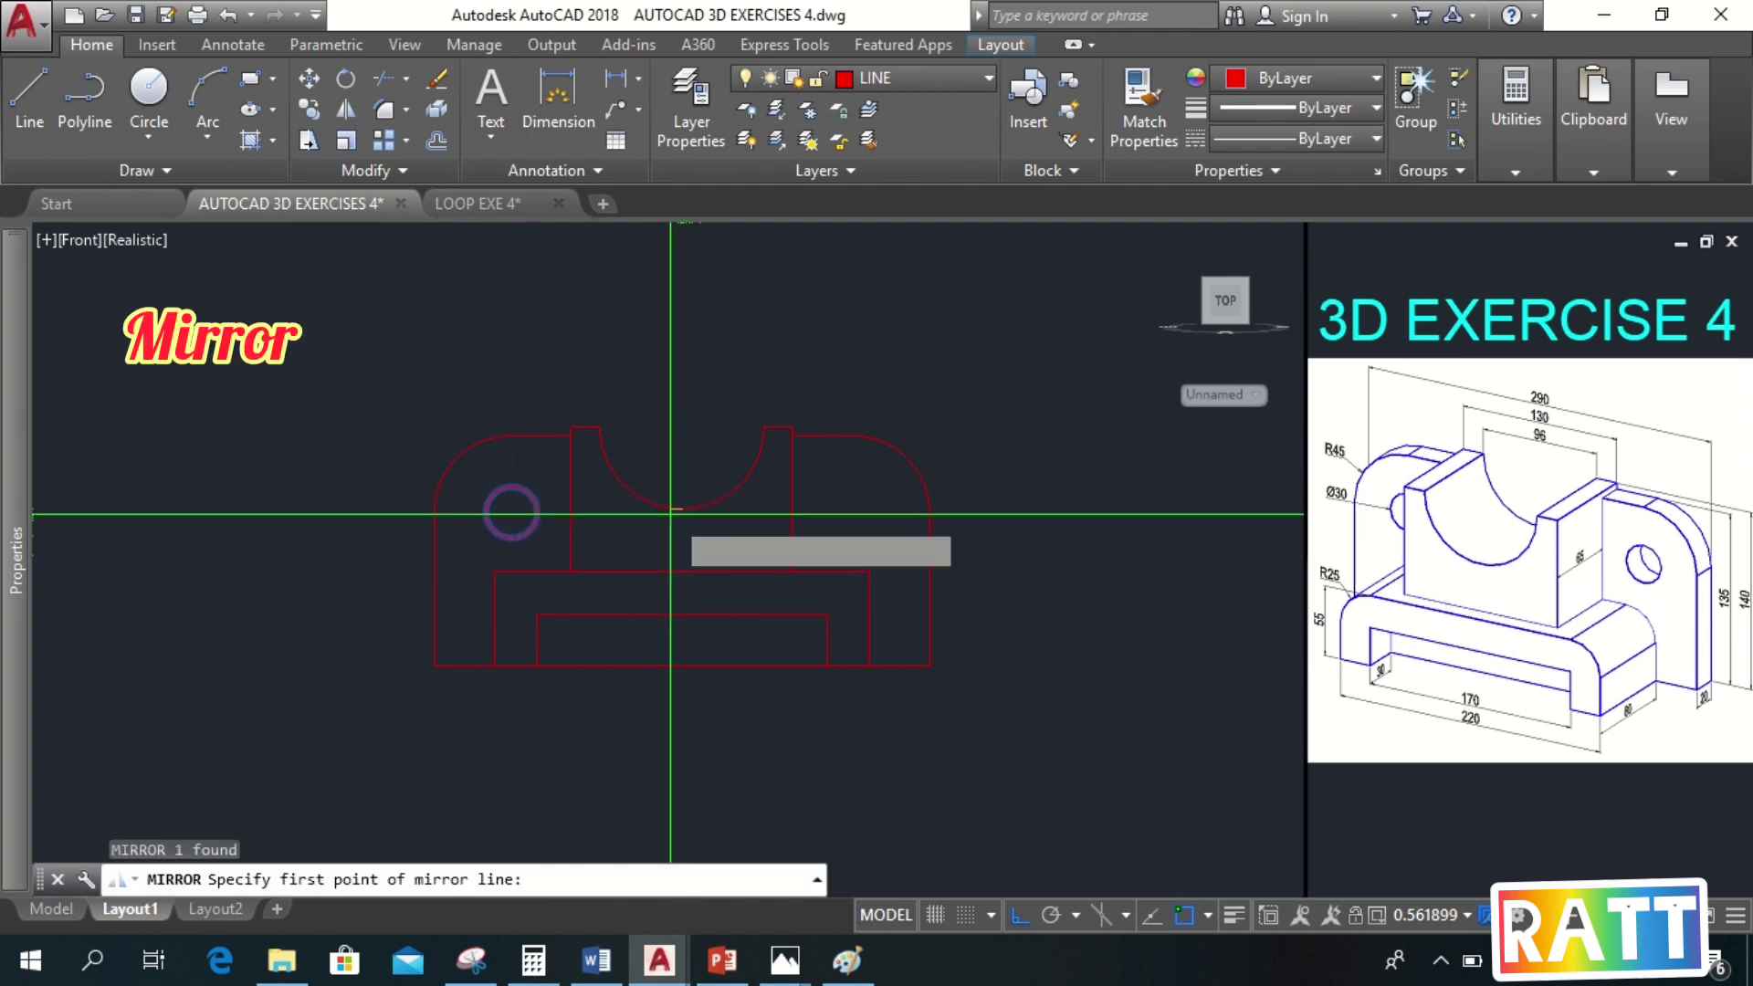
pyautogui.click(654, 374)
pyautogui.press('Return')
pyautogui.press('Escape')
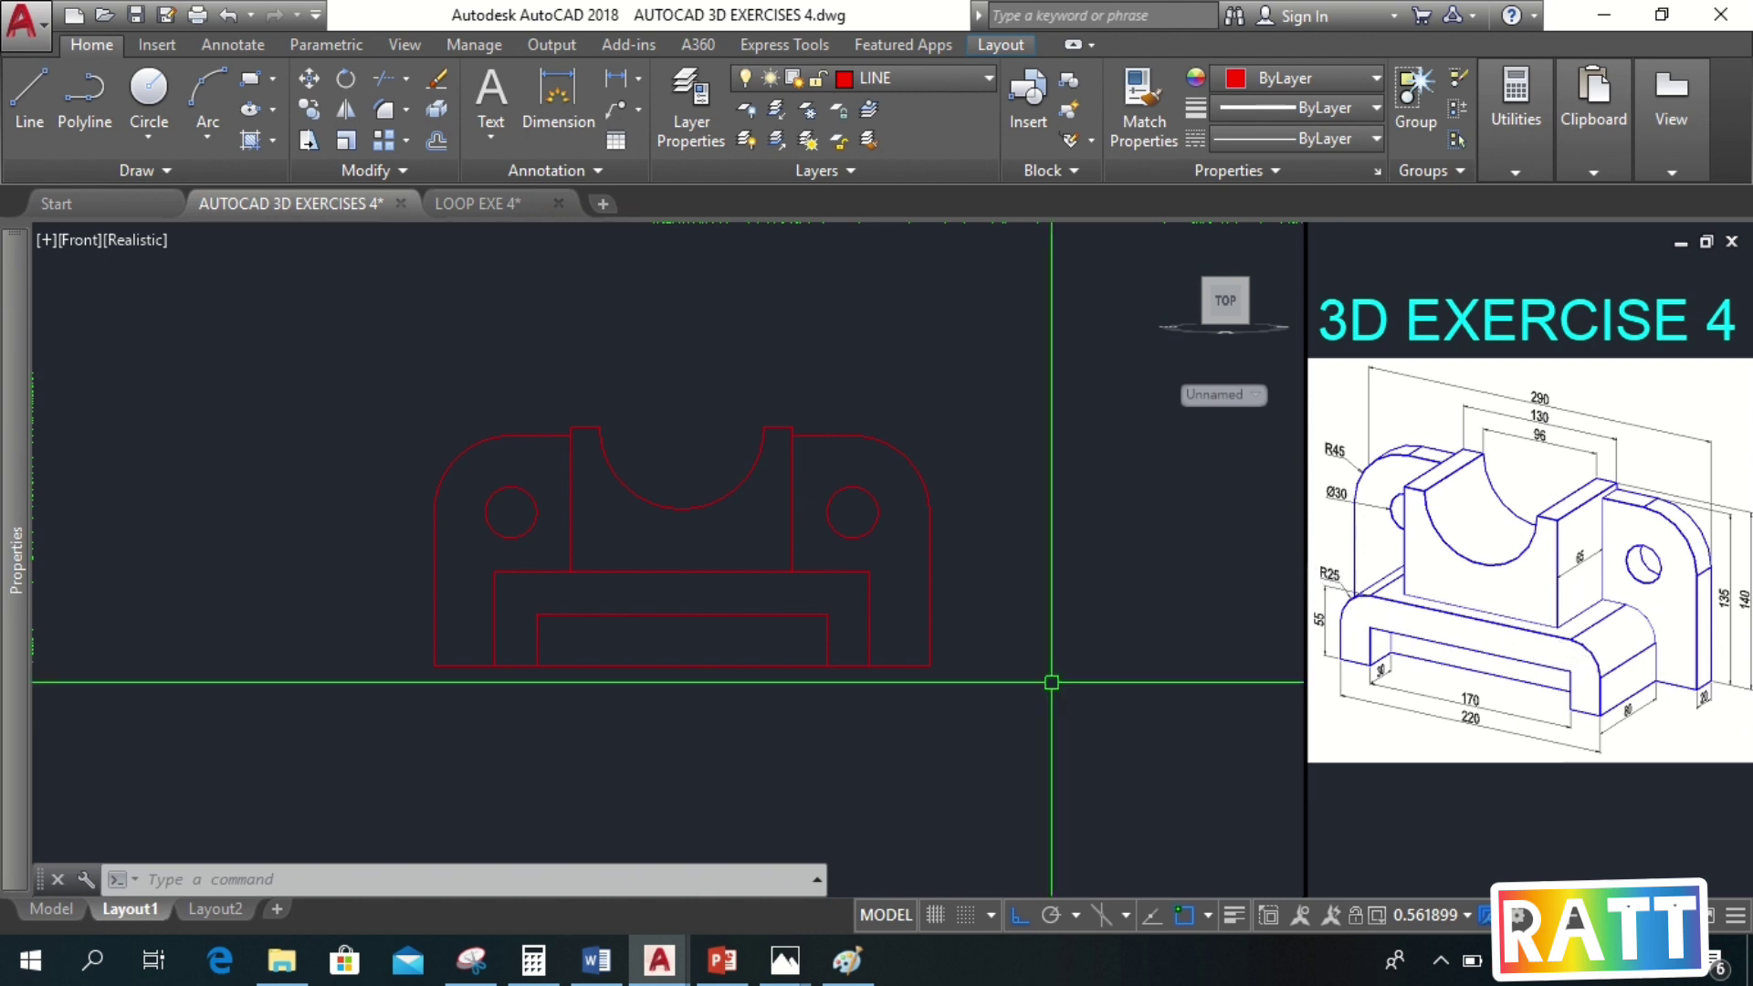
# Start FILLET with a radius of 25 in Multiple mode
pyautogui.write('f')
pyautogui.press('Return')
pyautogui.write('R')
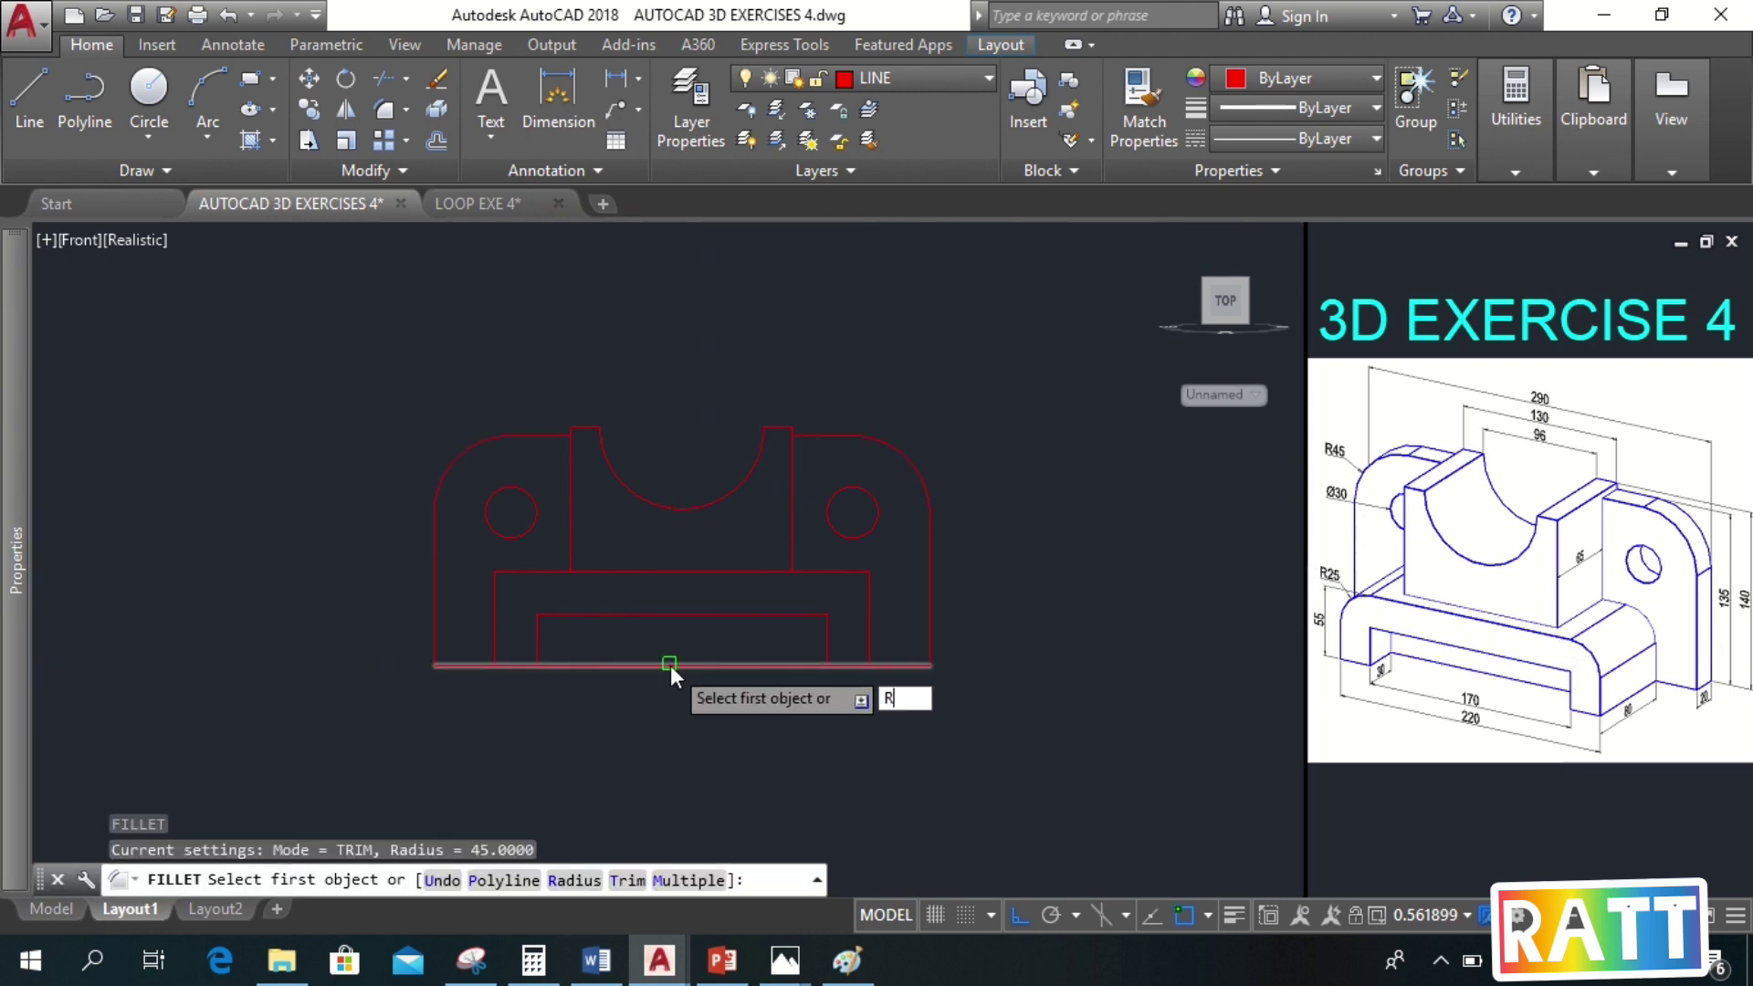
pyautogui.press('Return')
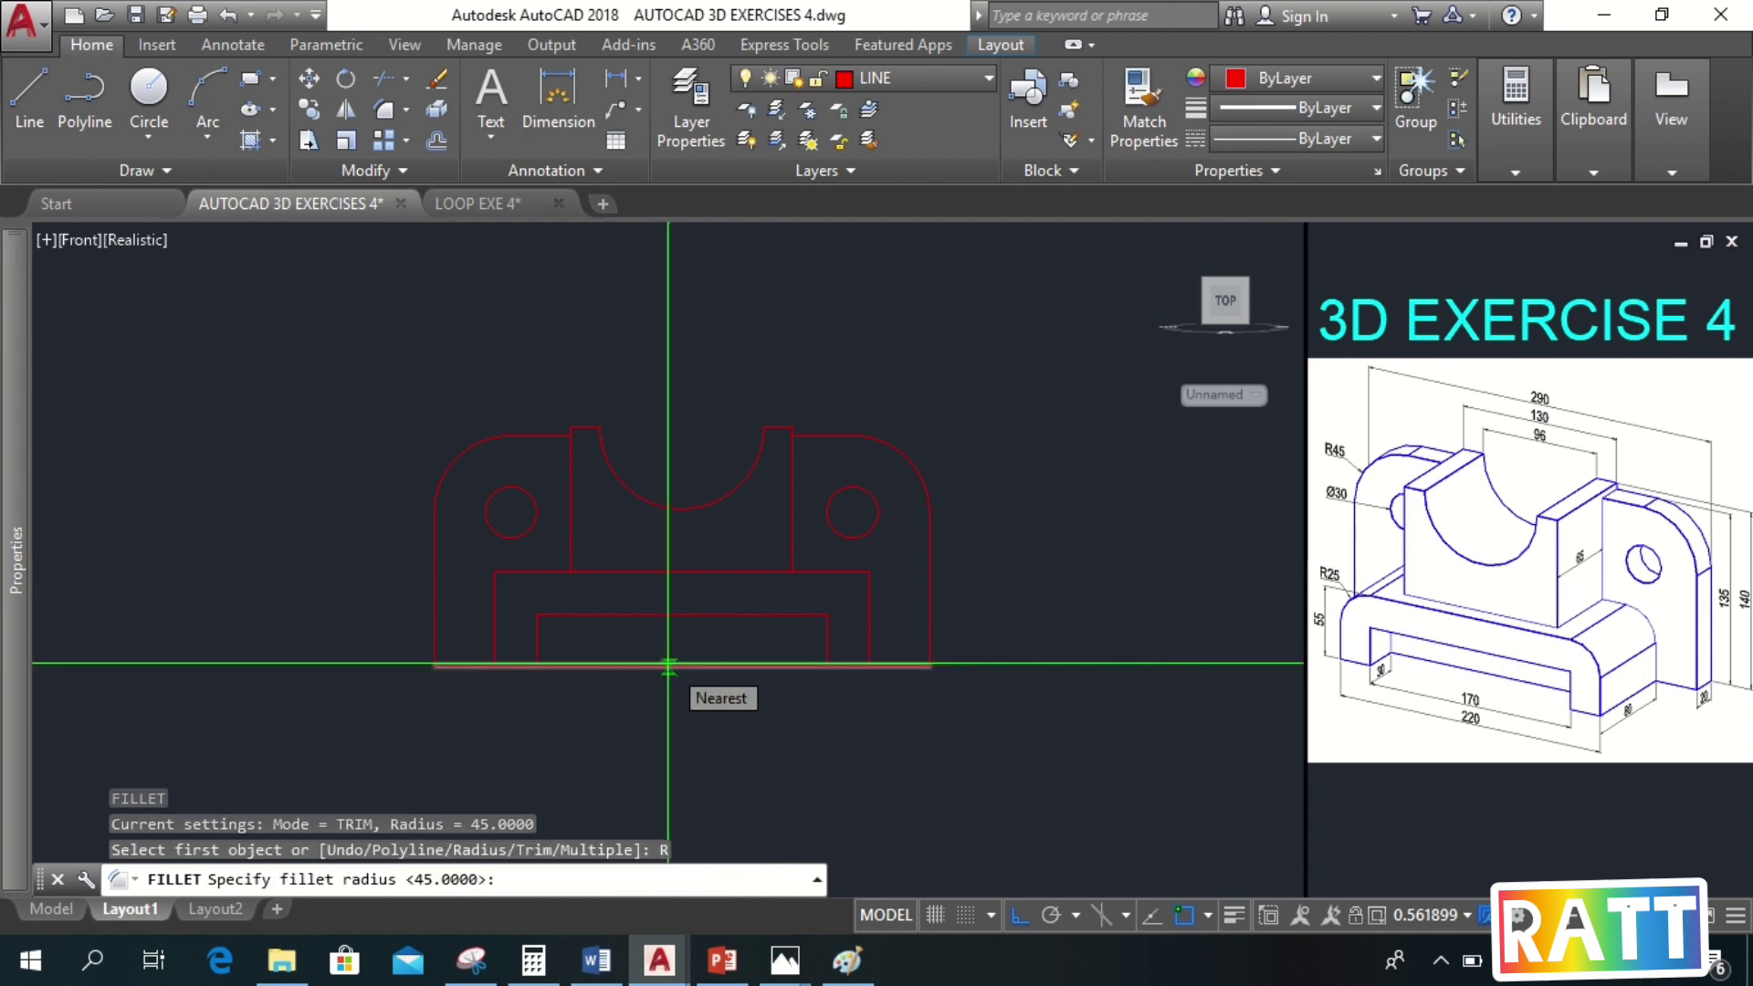
pyautogui.write('25')
pyautogui.press('Return')
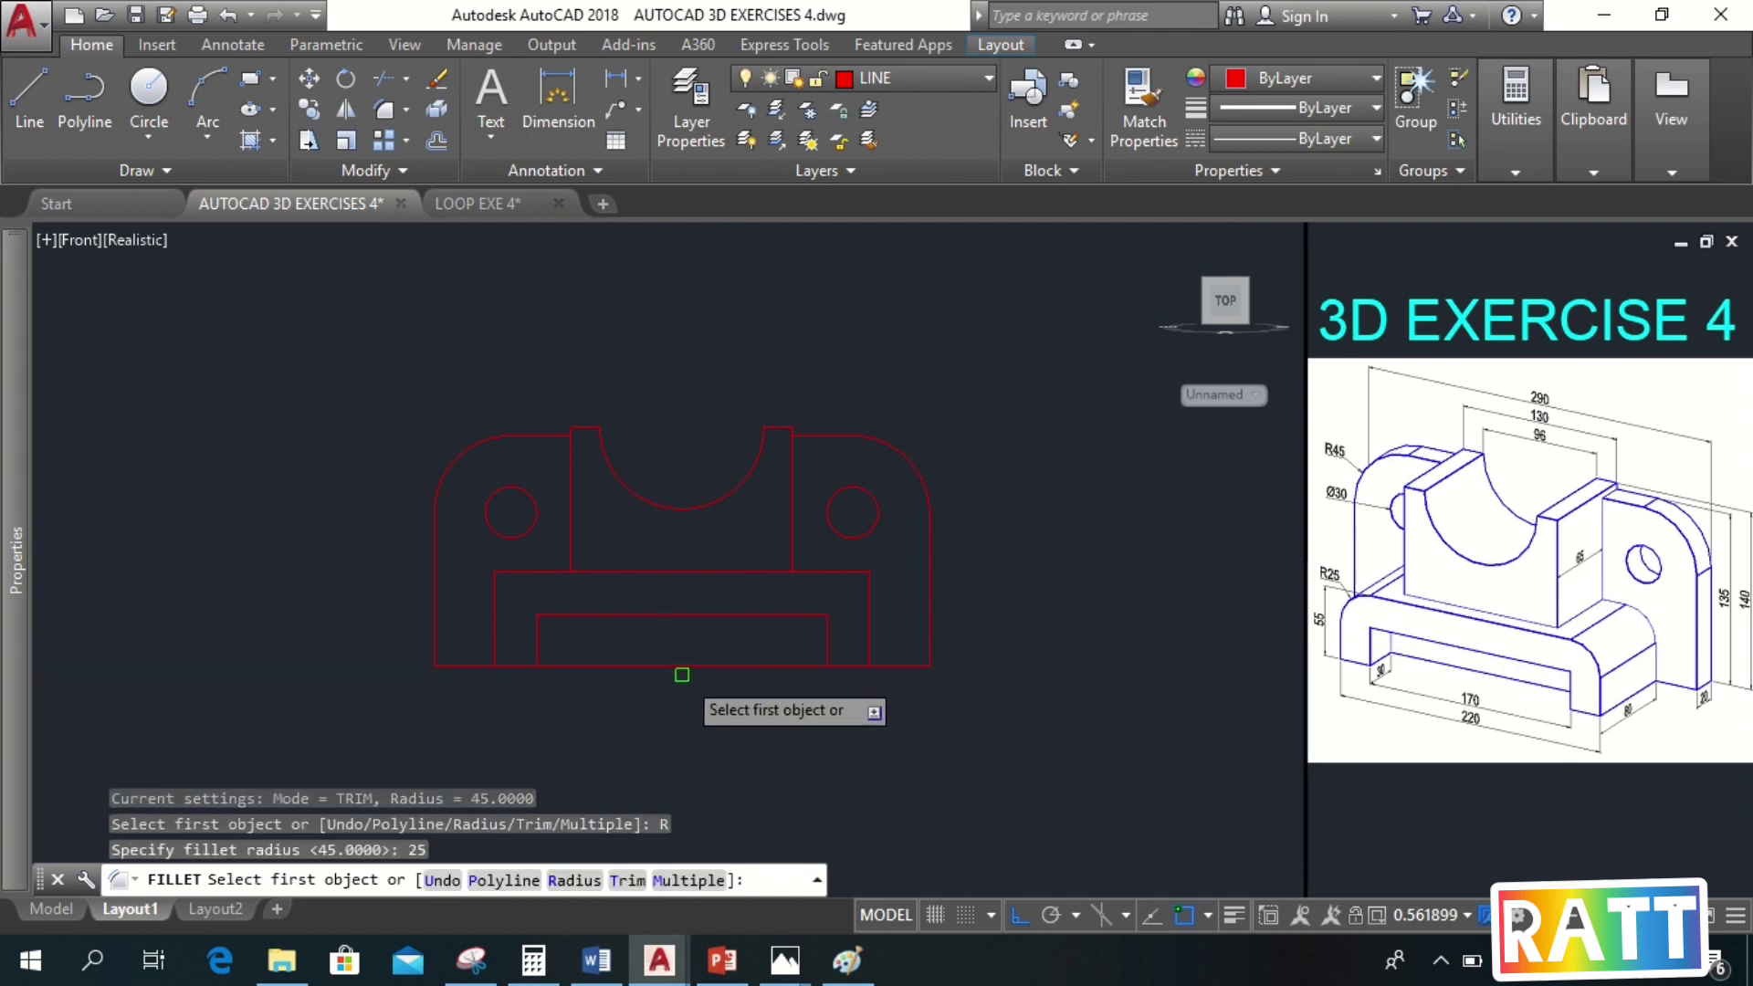
pyautogui.write('M')
pyautogui.press('Return')
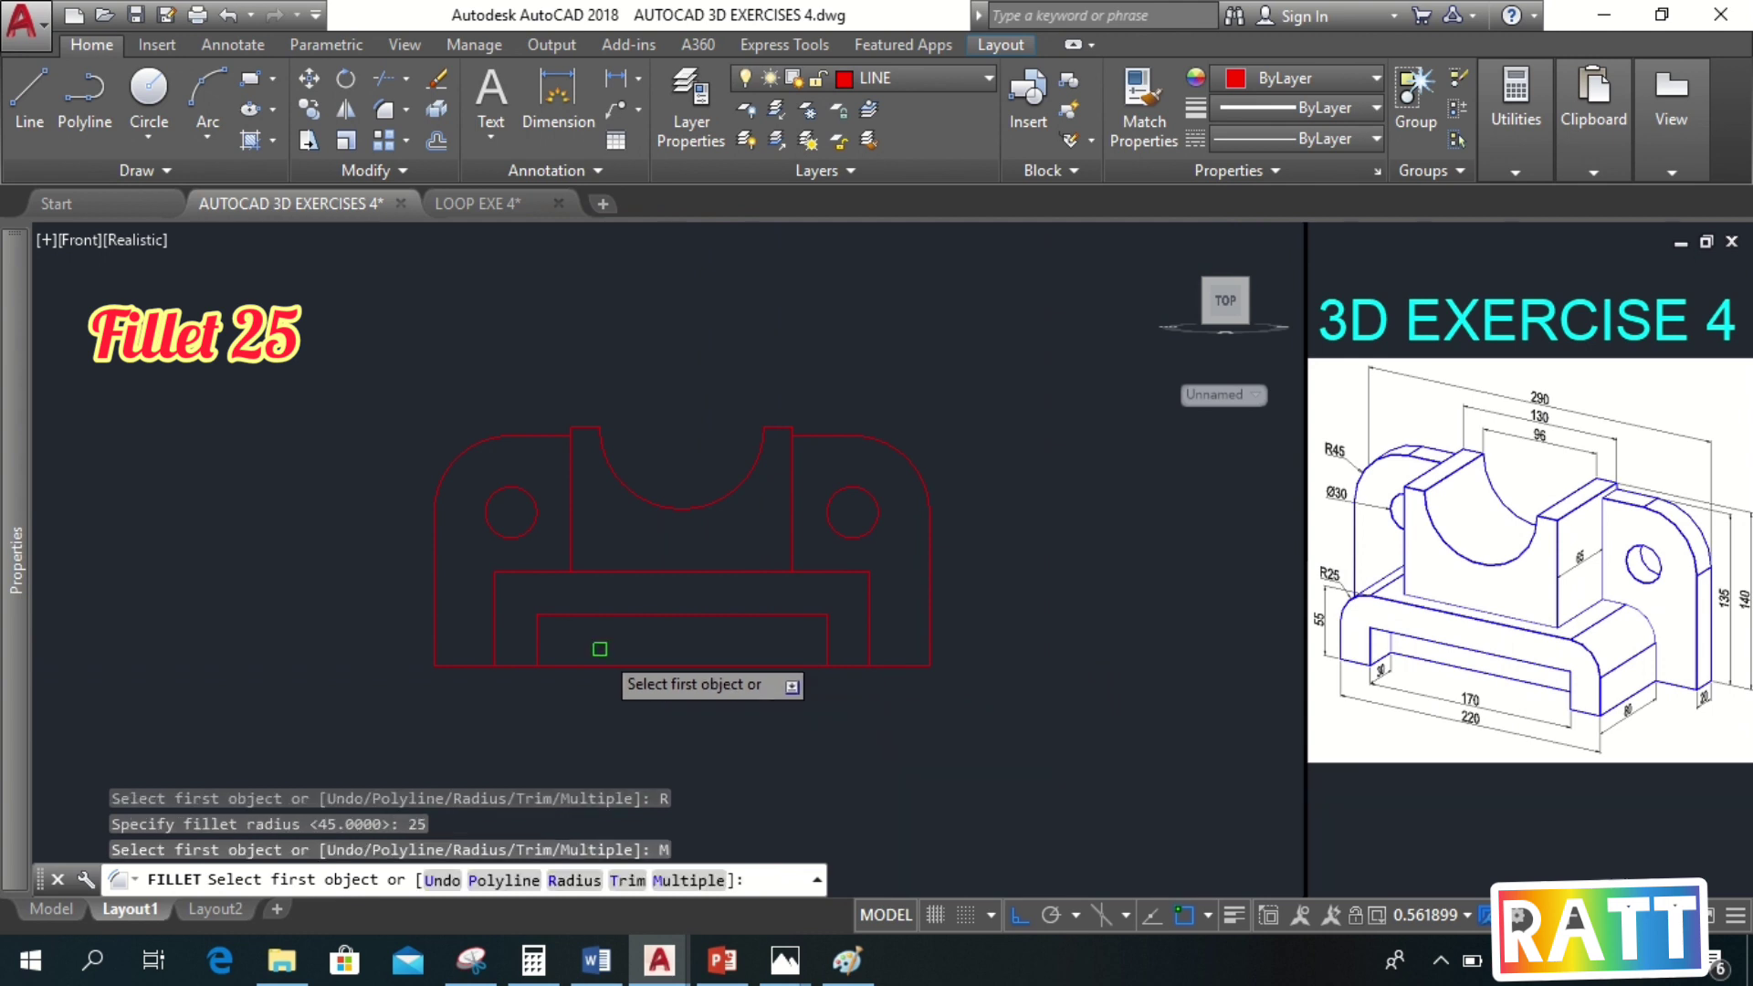
# Round the upper left and right inner corners of the base outline
pyautogui.click(507, 573)
pyautogui.click(495, 597)
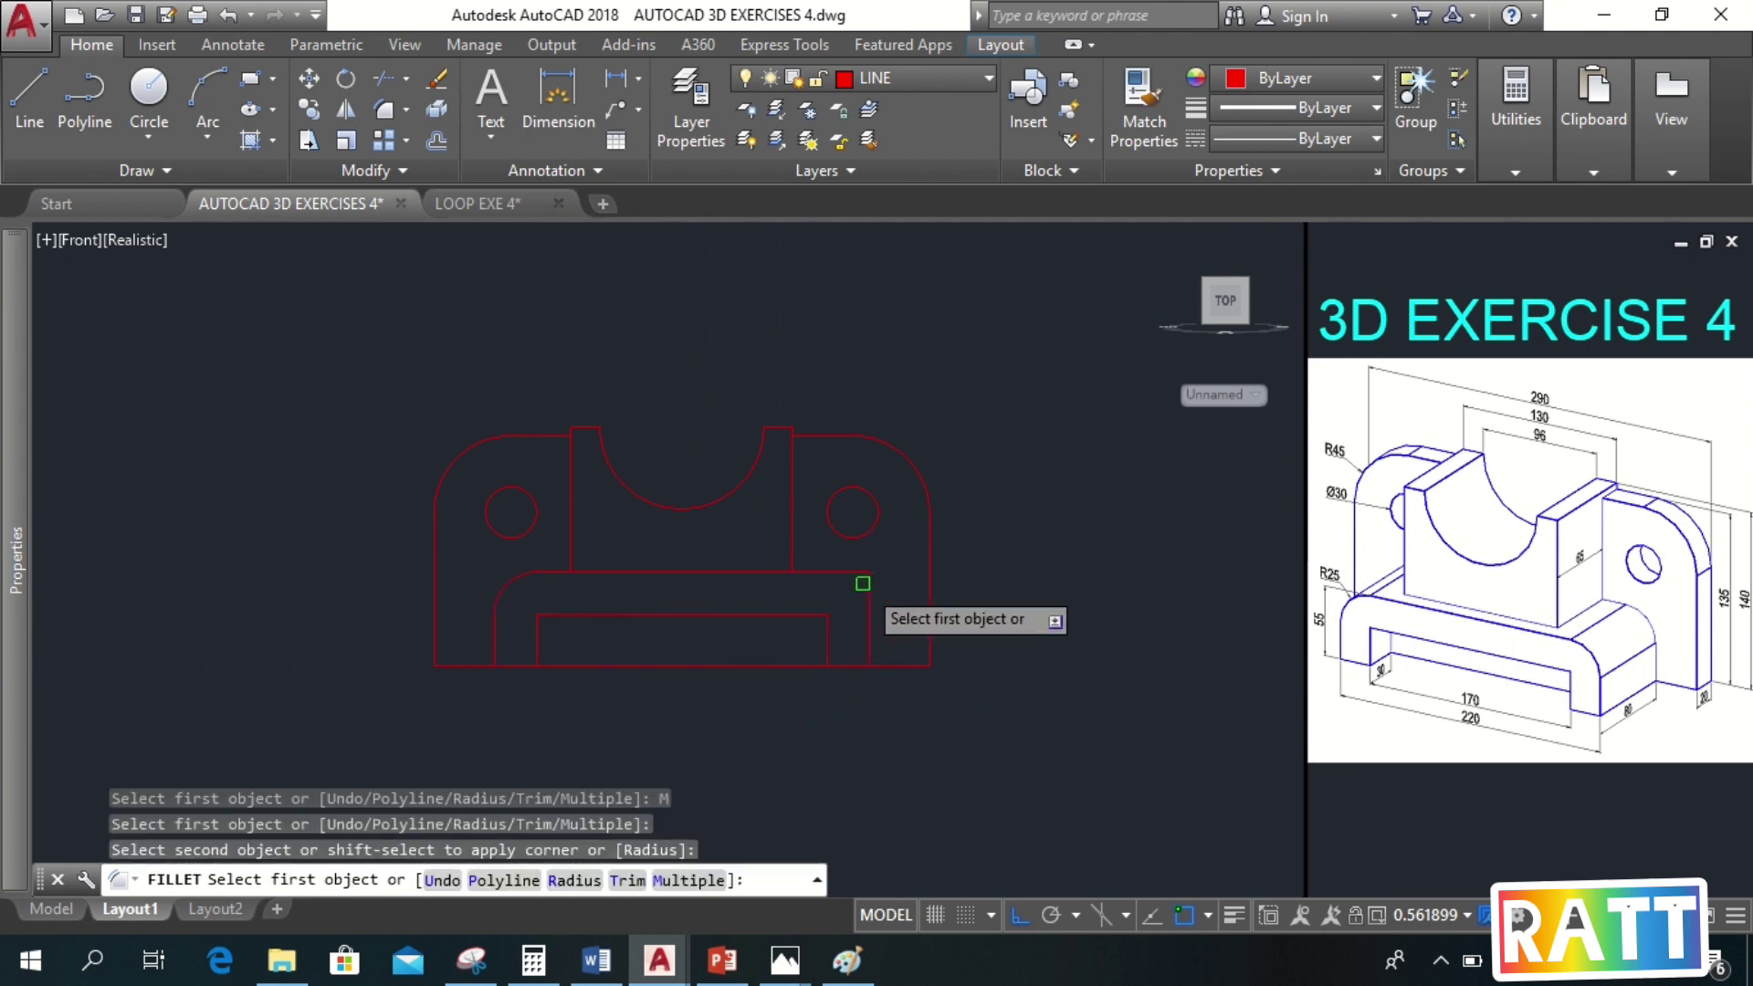
pyautogui.click(833, 573)
pyautogui.click(865, 600)
pyautogui.press('Escape')
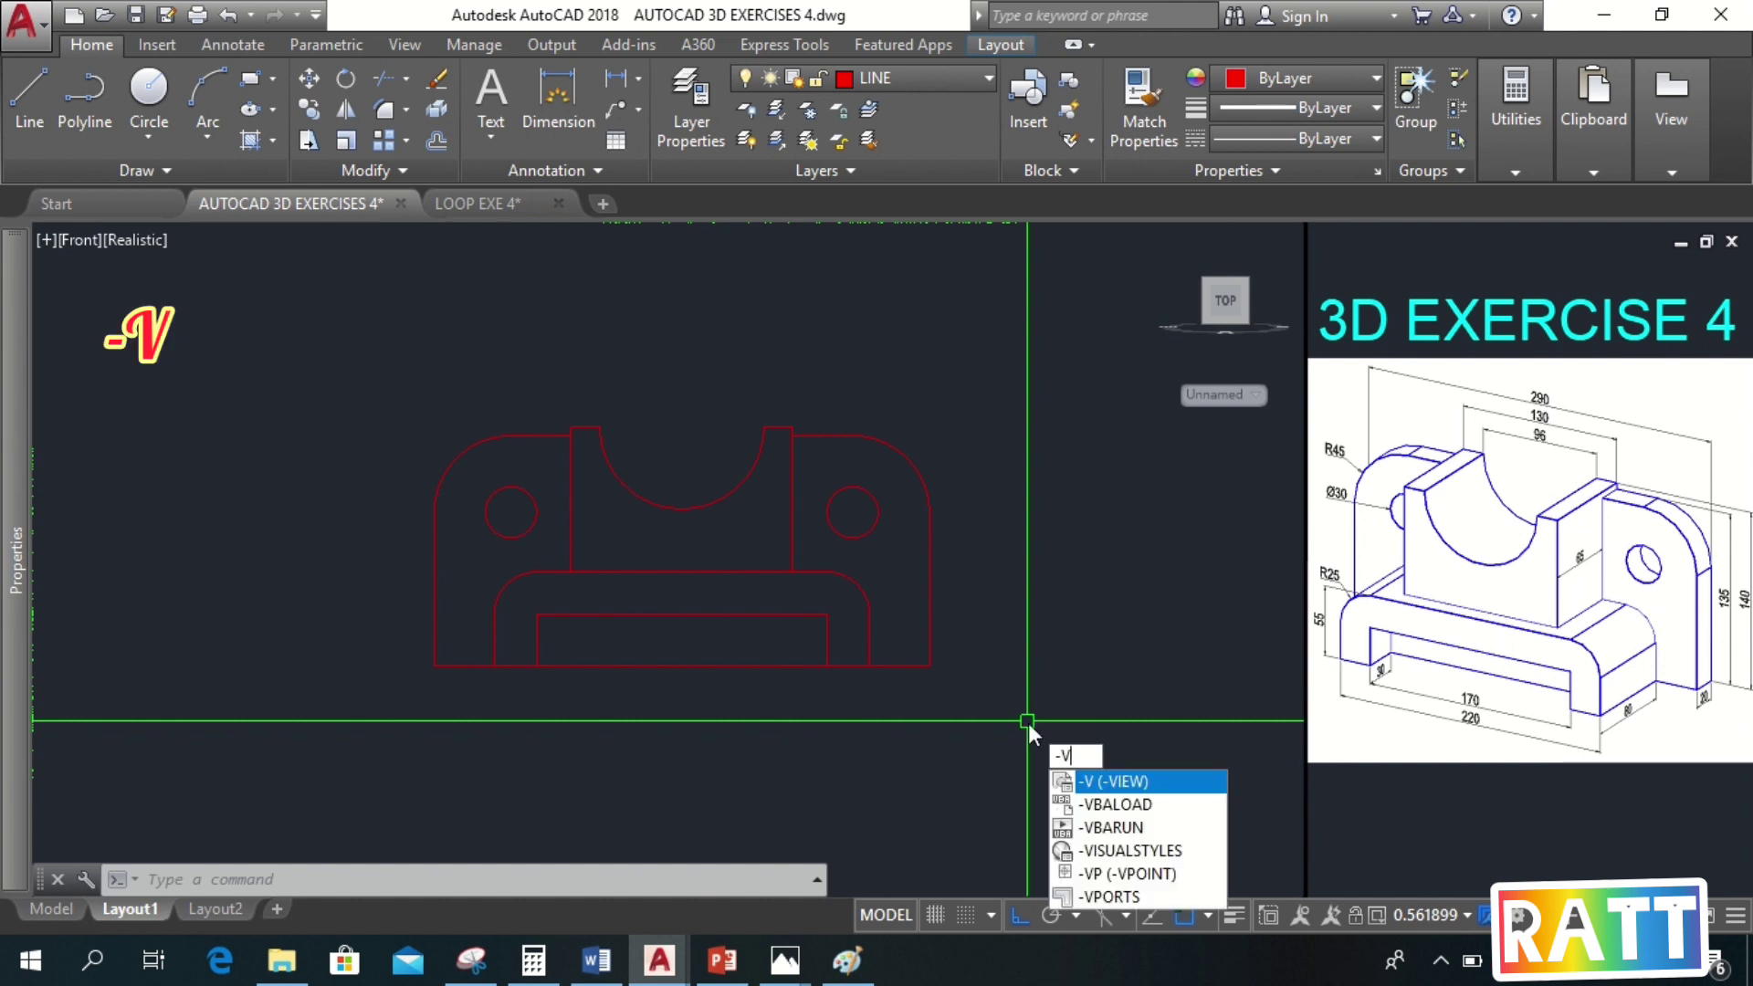
# Switch the view to SE Isometric with the -VIEW command
pyautogui.press('Return')
pyautogui.write('SE')
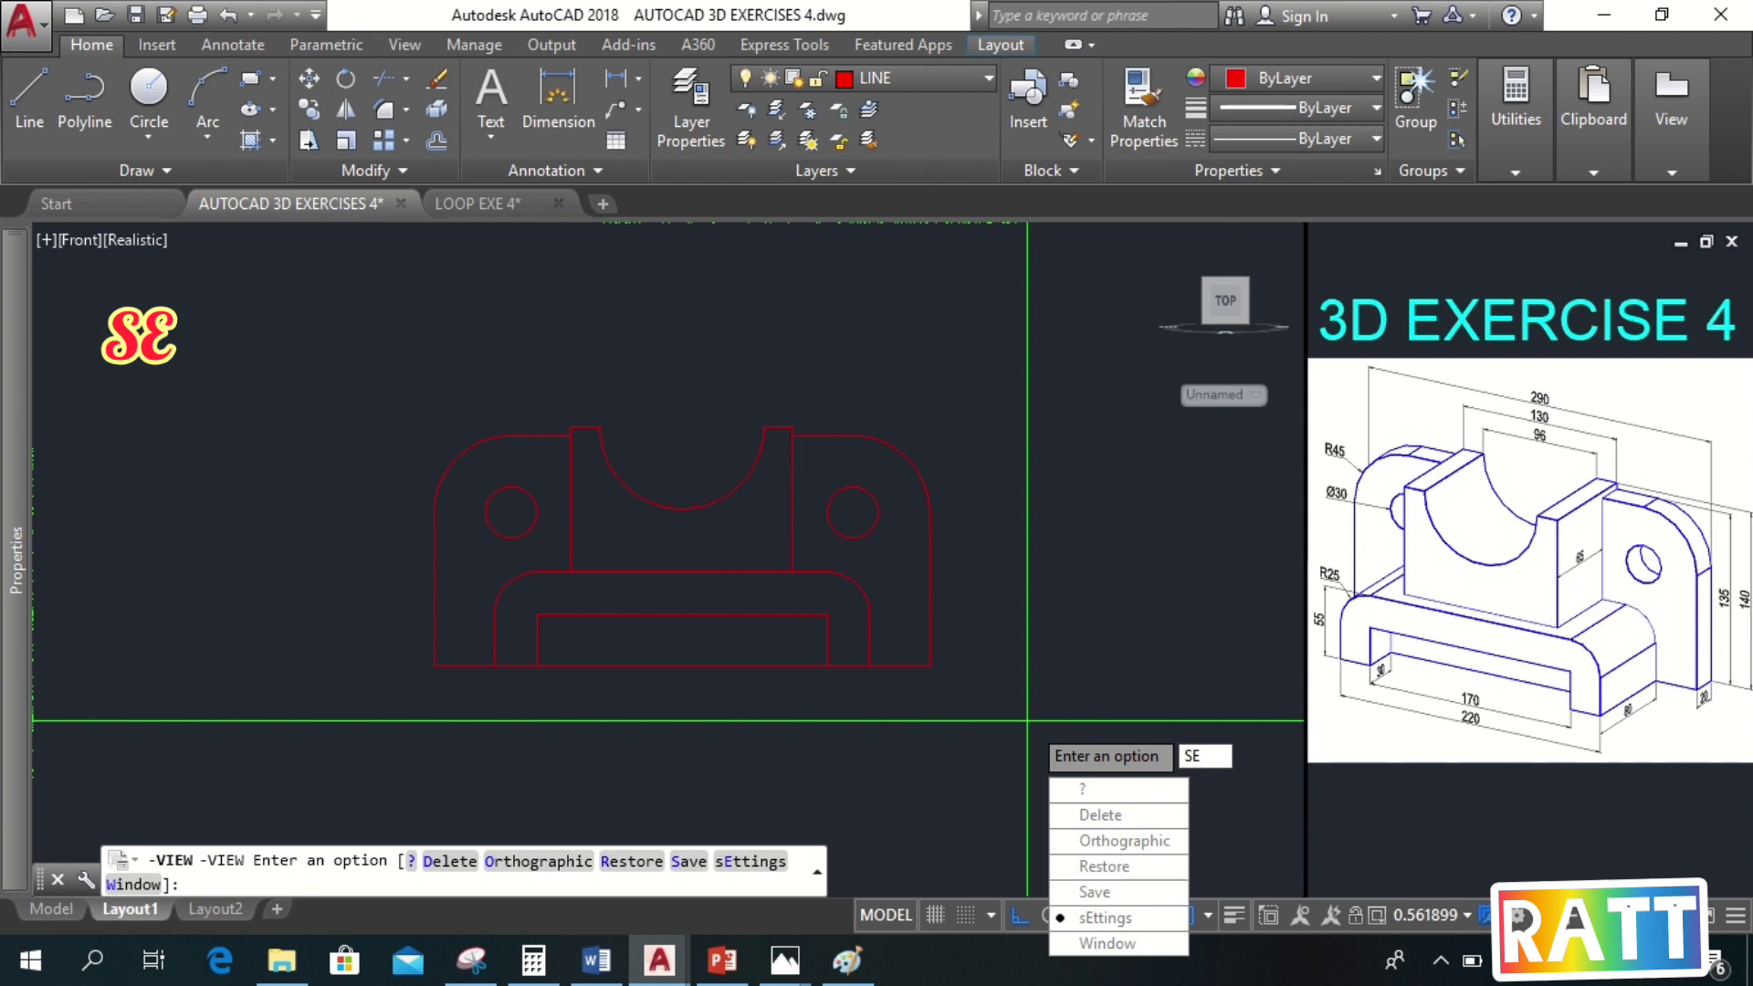
pyautogui.press('Return')
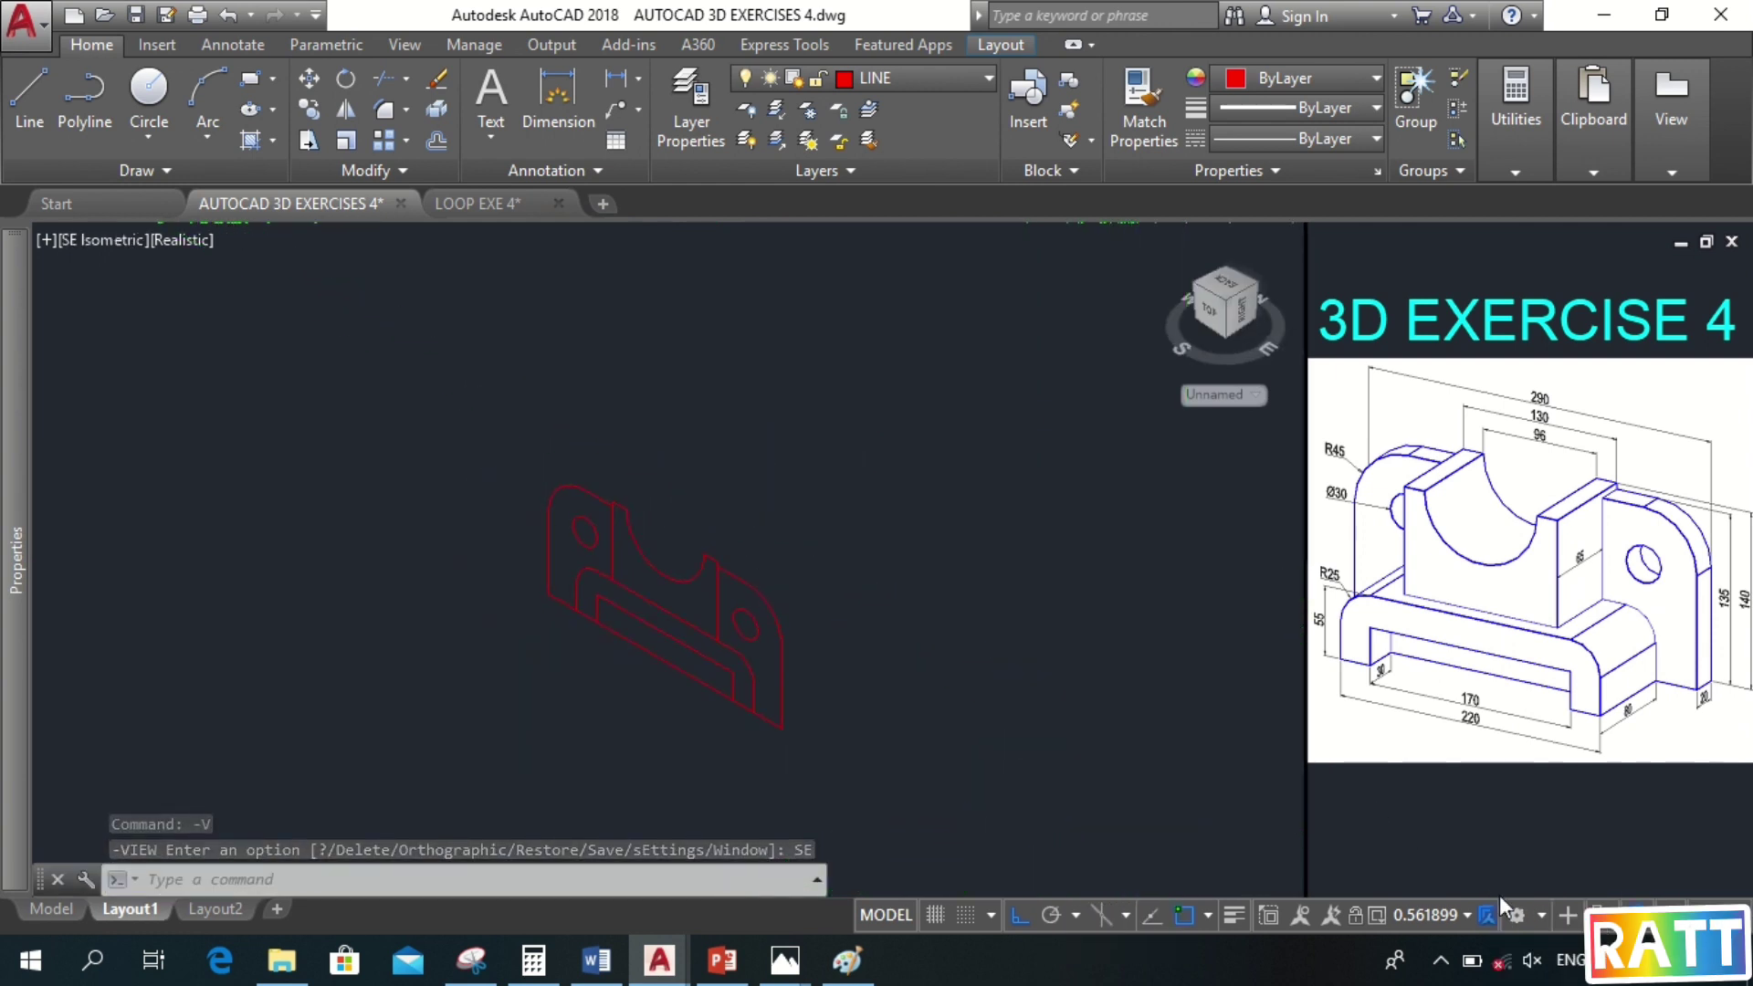
# Switch to the 3D Modeling workspace and recentre the bracket profile in view
pyautogui.click(1517, 913)
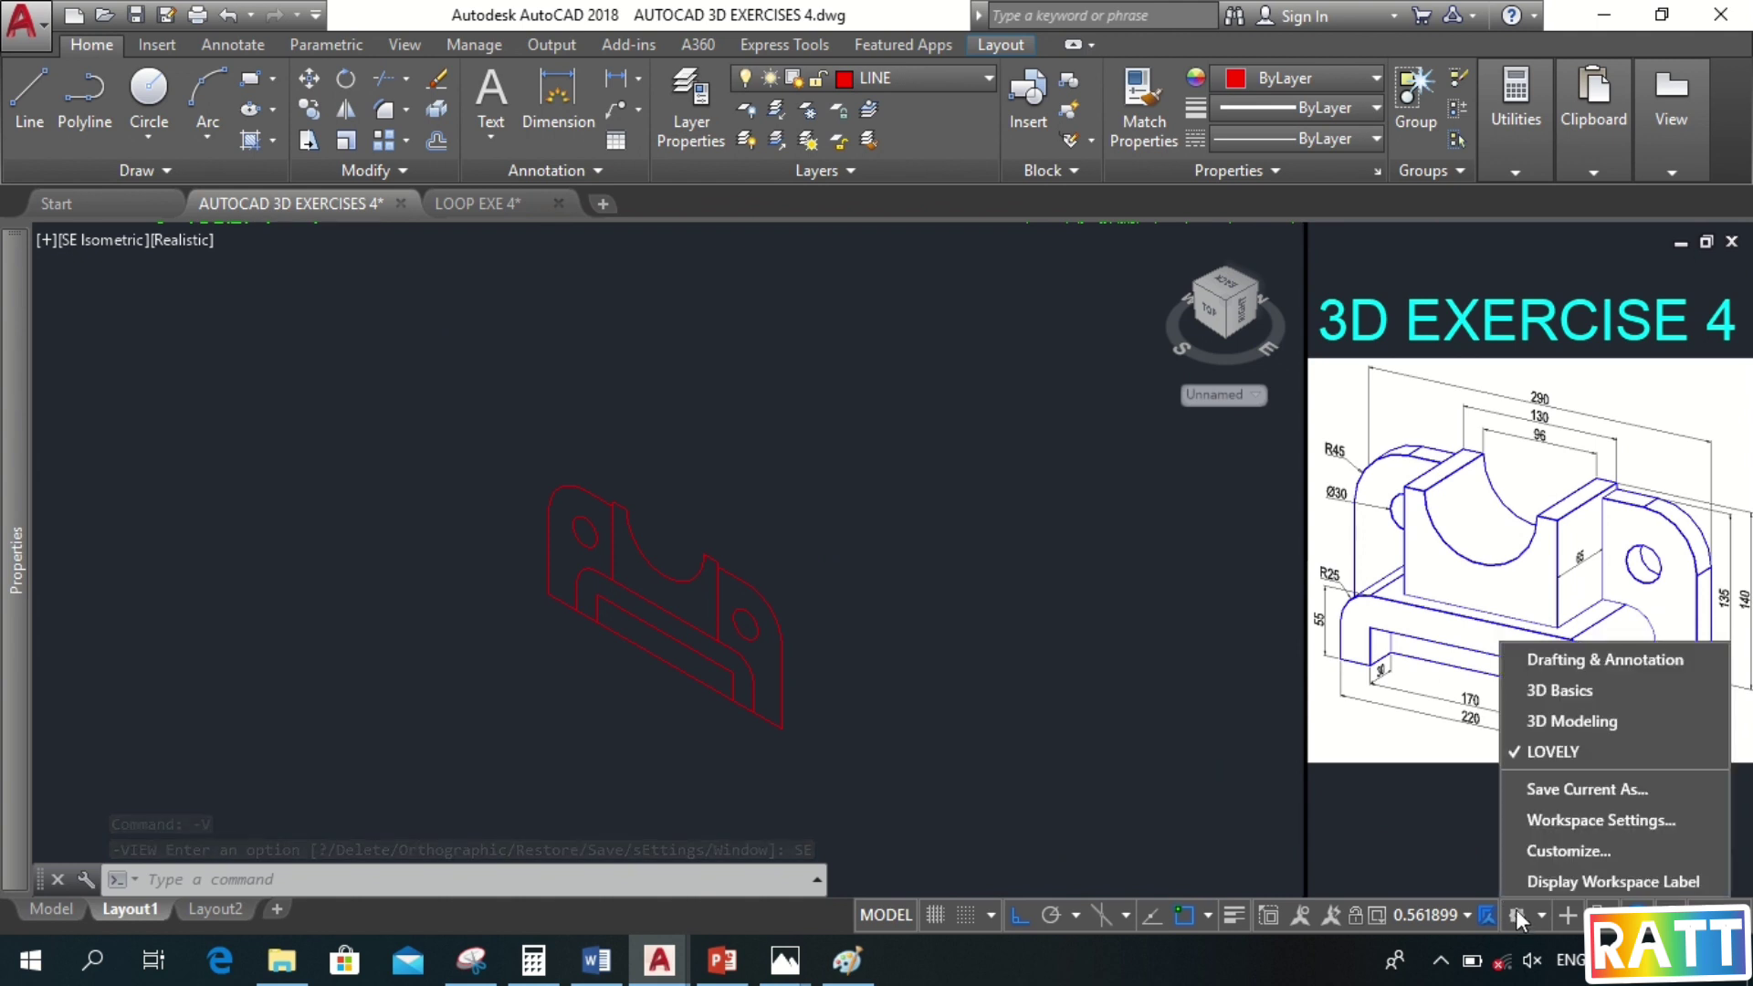
pyautogui.click(1559, 723)
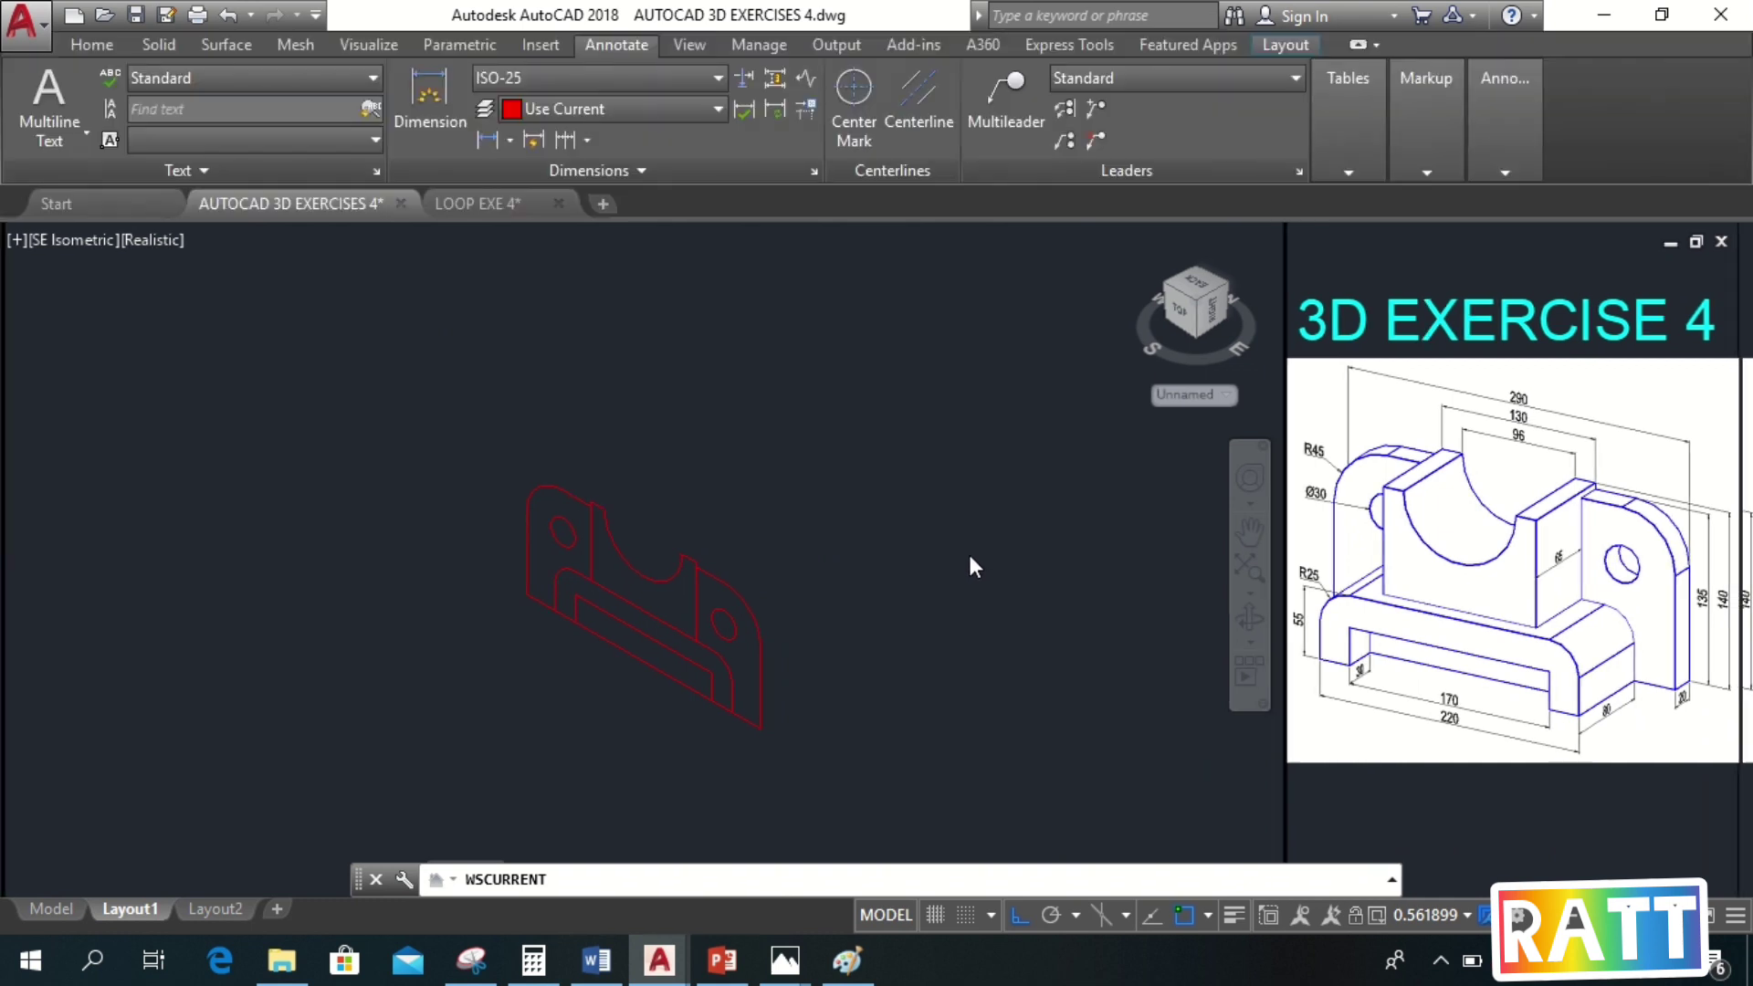
pyautogui.scroll(2, 916, 596)
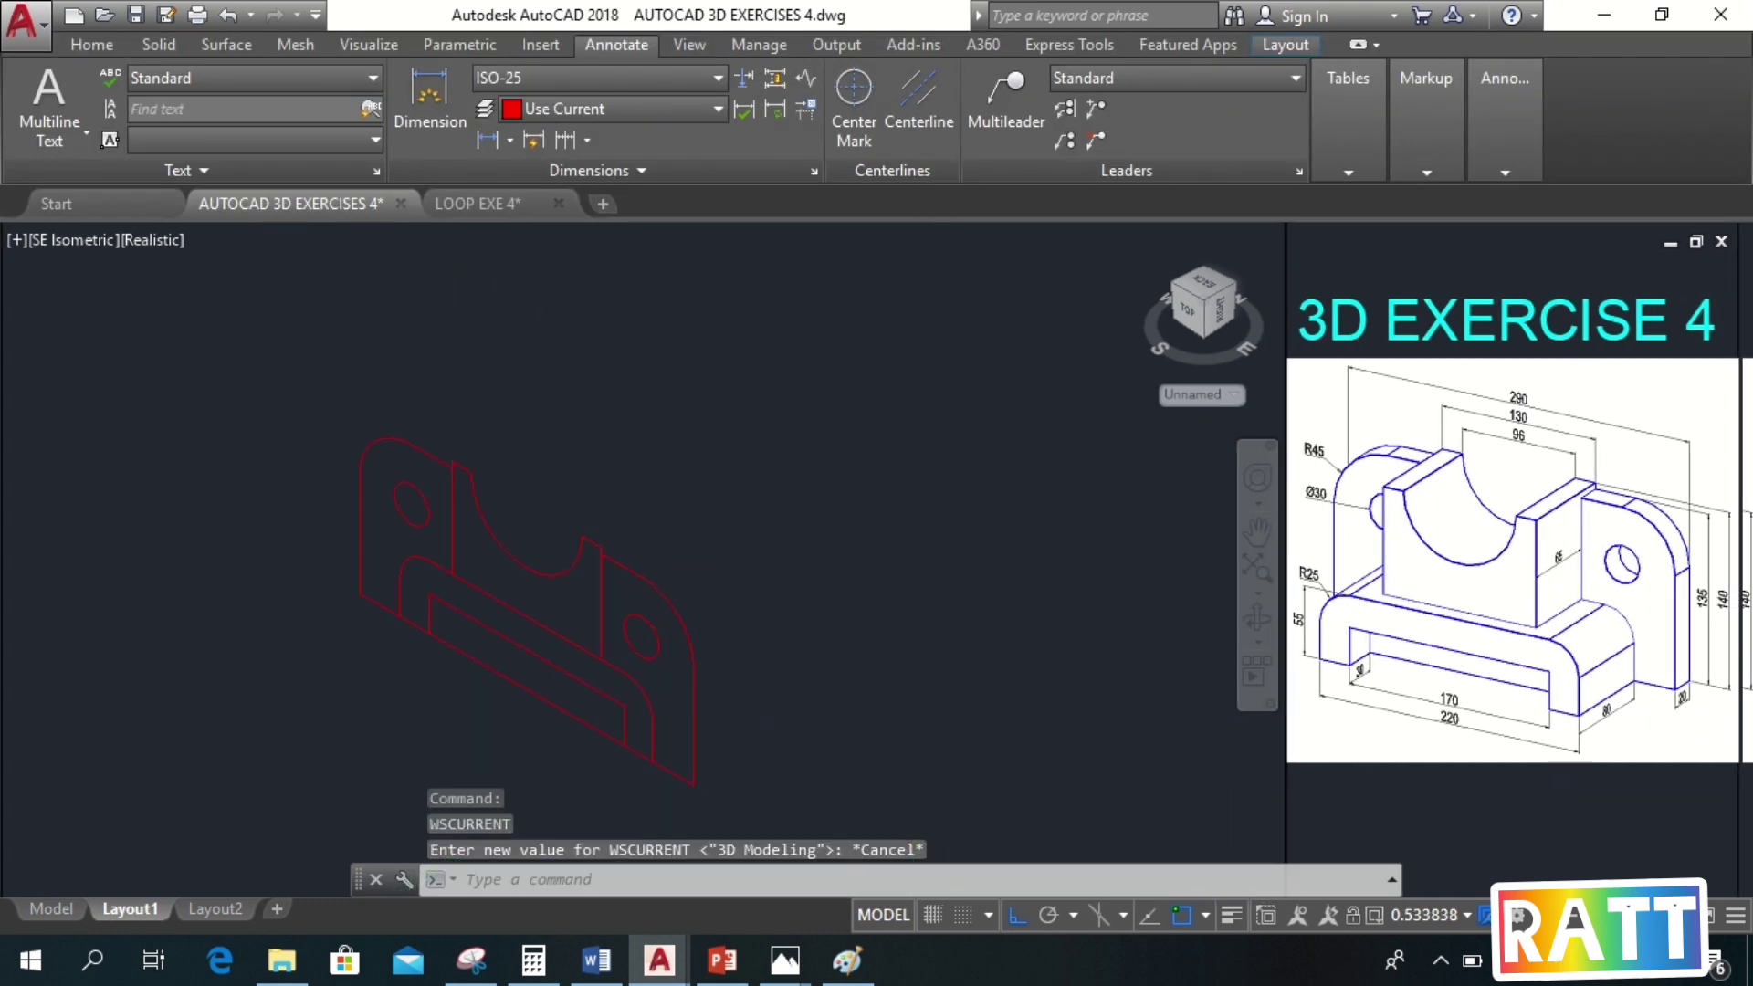
pyautogui.moveTo(856, 678); pyautogui.dragTo(913, 638, button='middle')
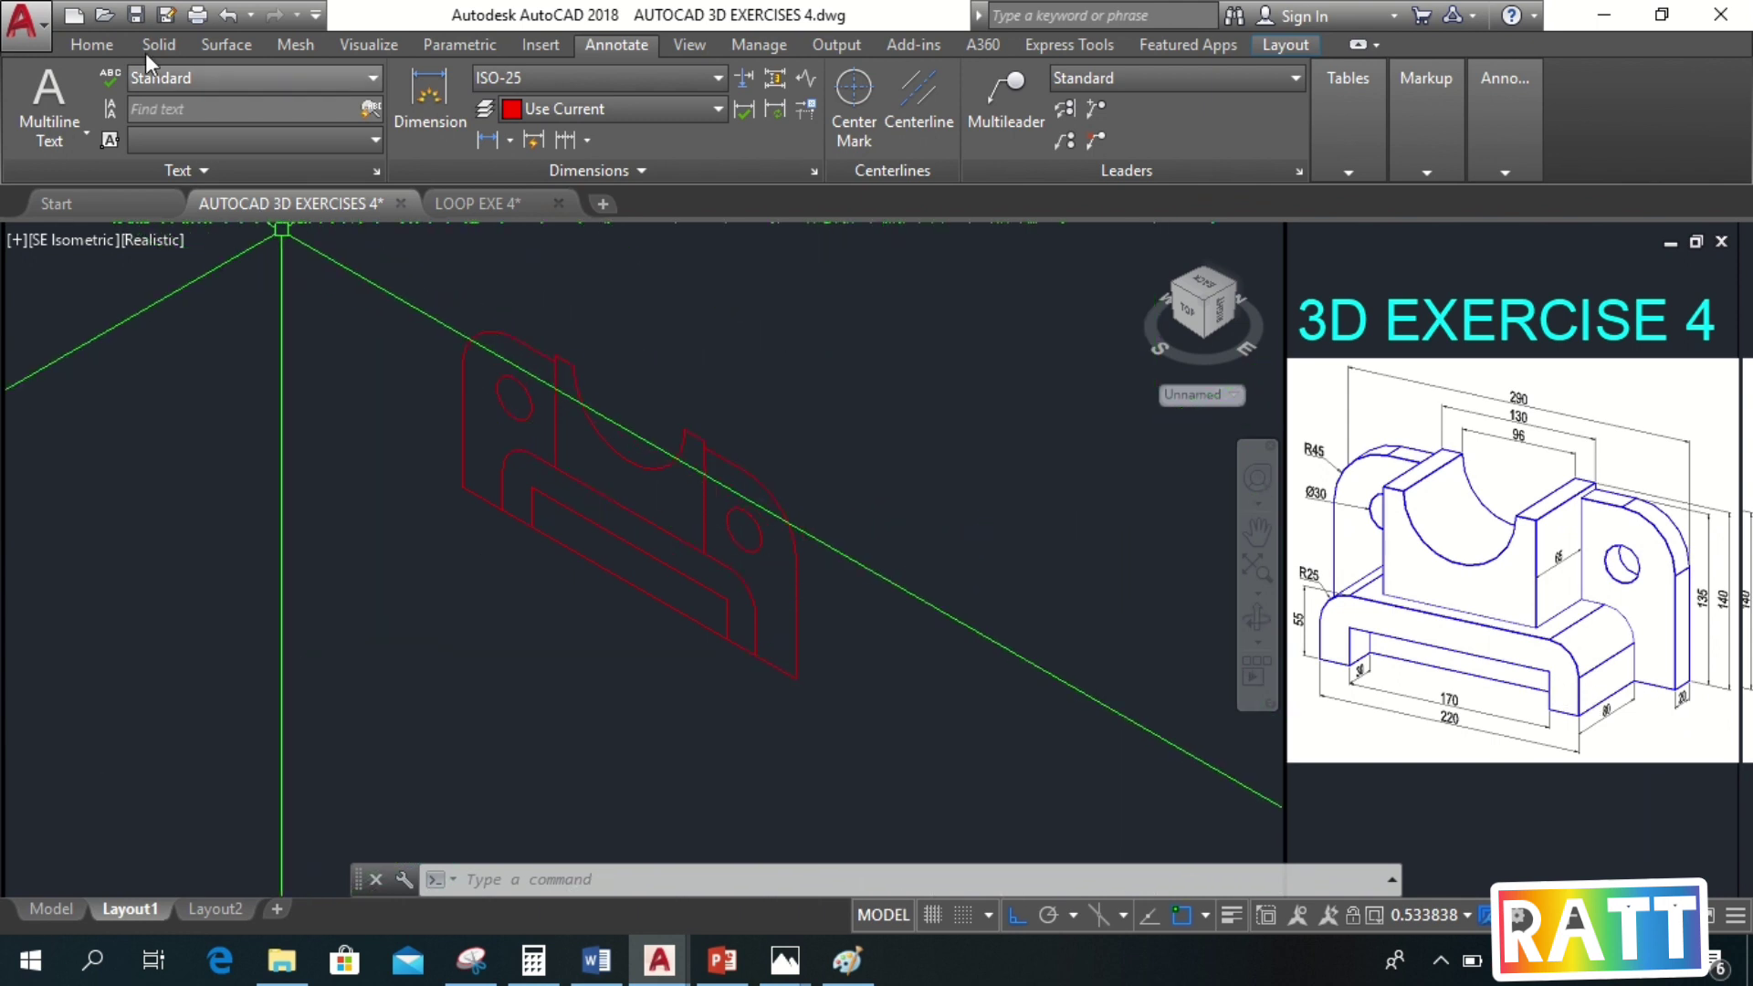
# Presspull the base outline region 100 units into a solid from the Home tab
pyautogui.click(83, 46)
pyautogui.click(152, 110)
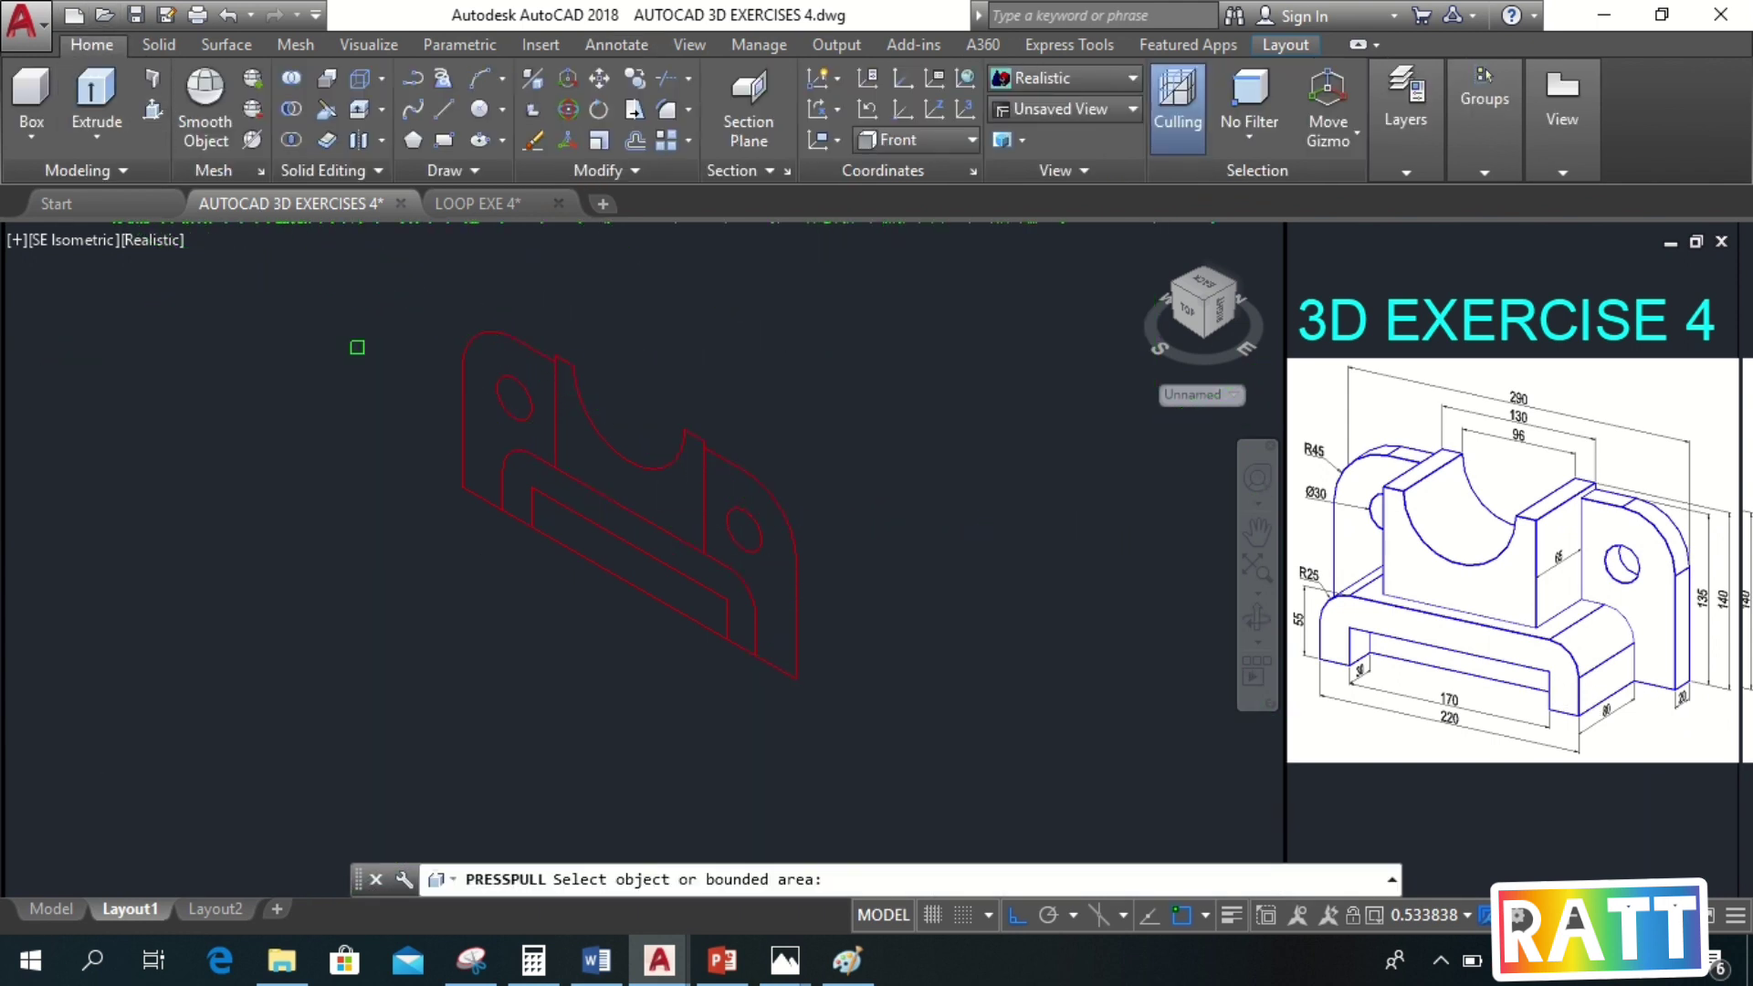
pyautogui.click(706, 567)
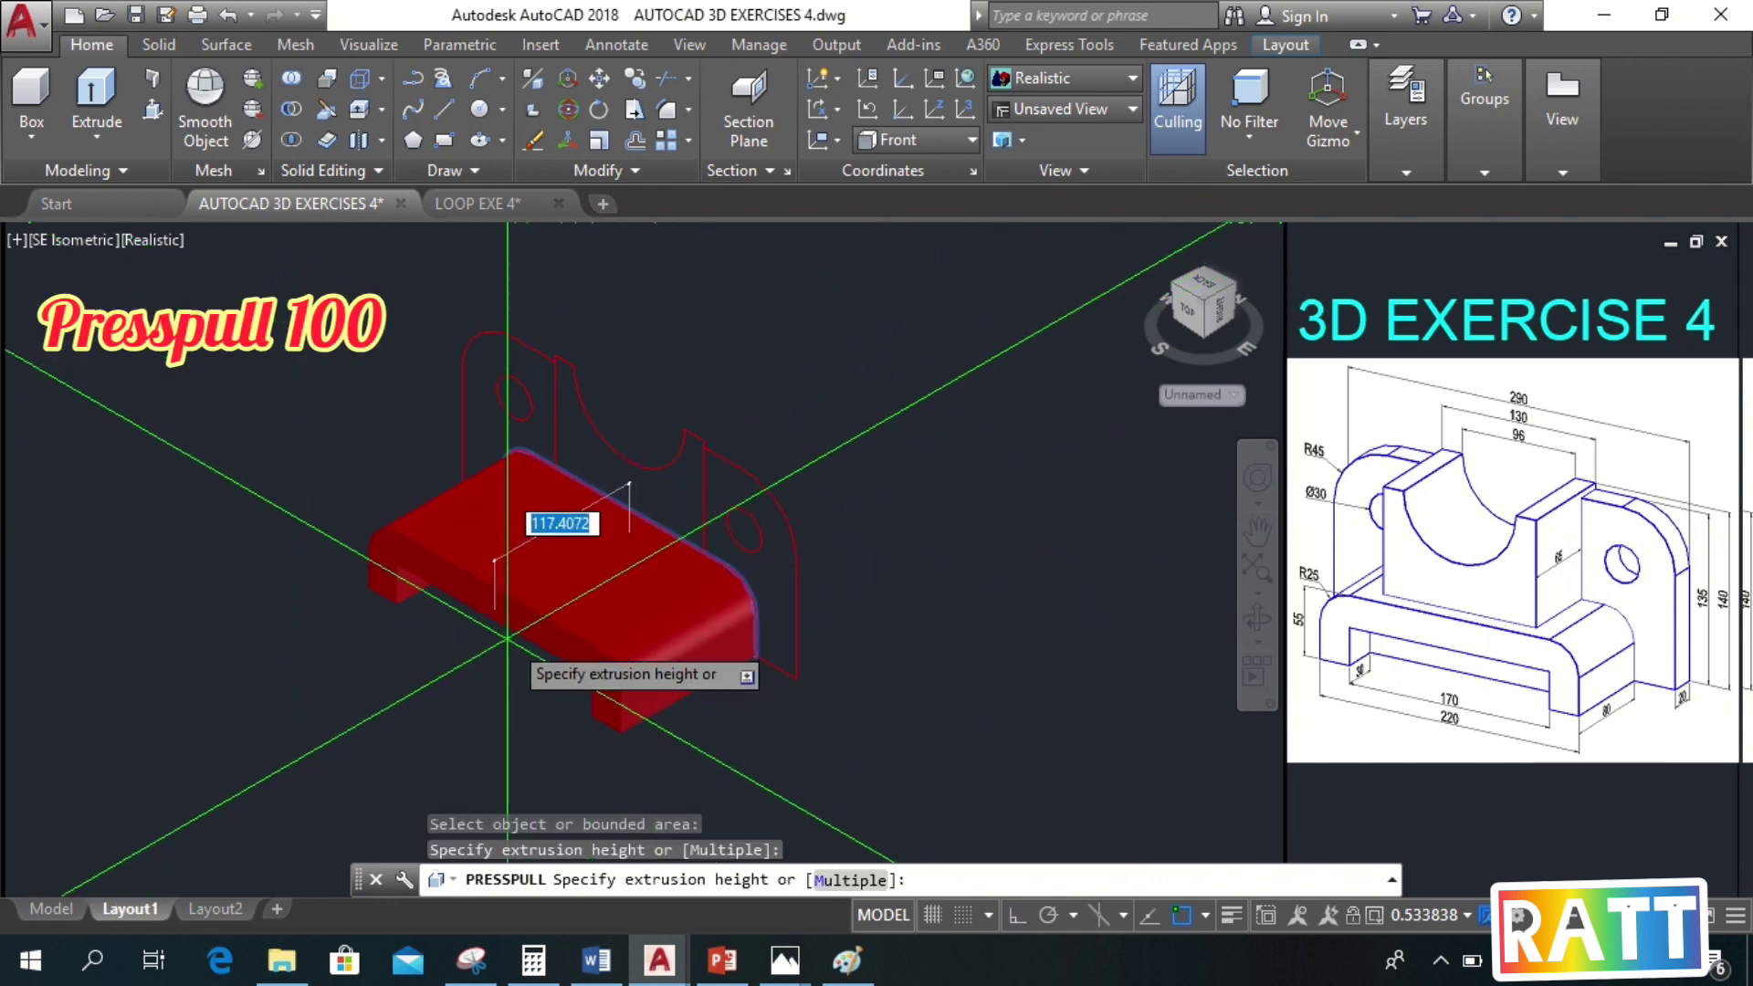
pyautogui.write('100')
pyautogui.press('Return')
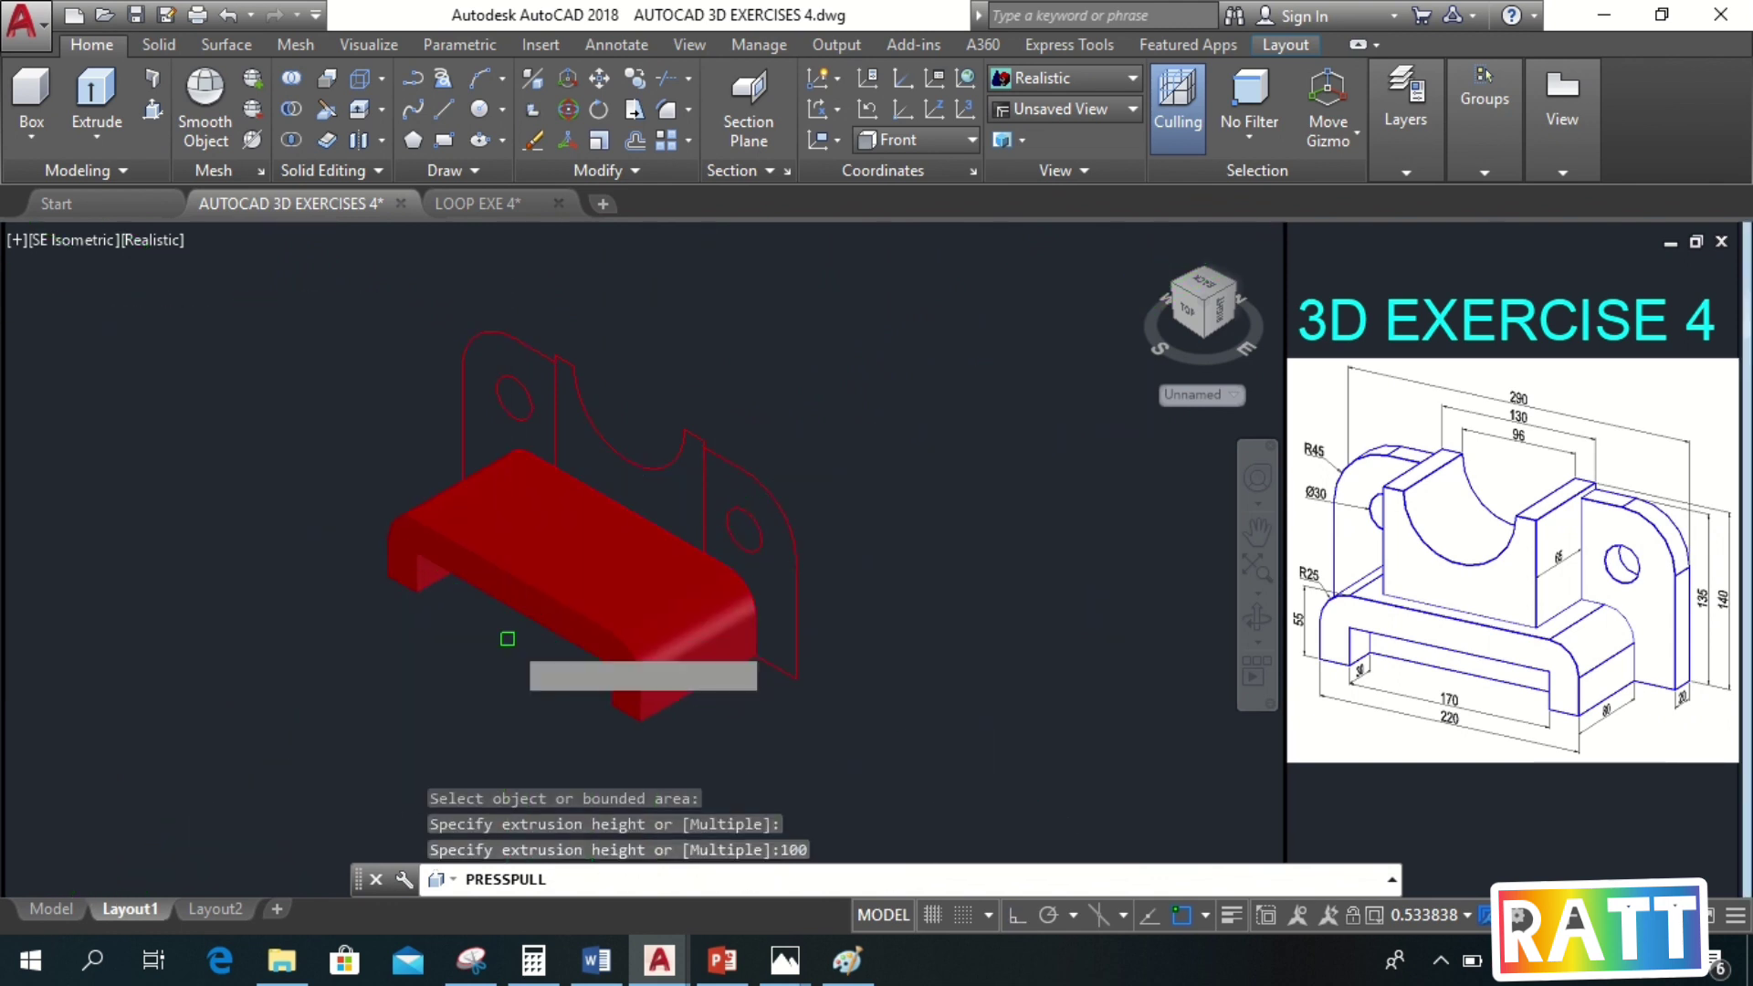
pyautogui.press('Return')
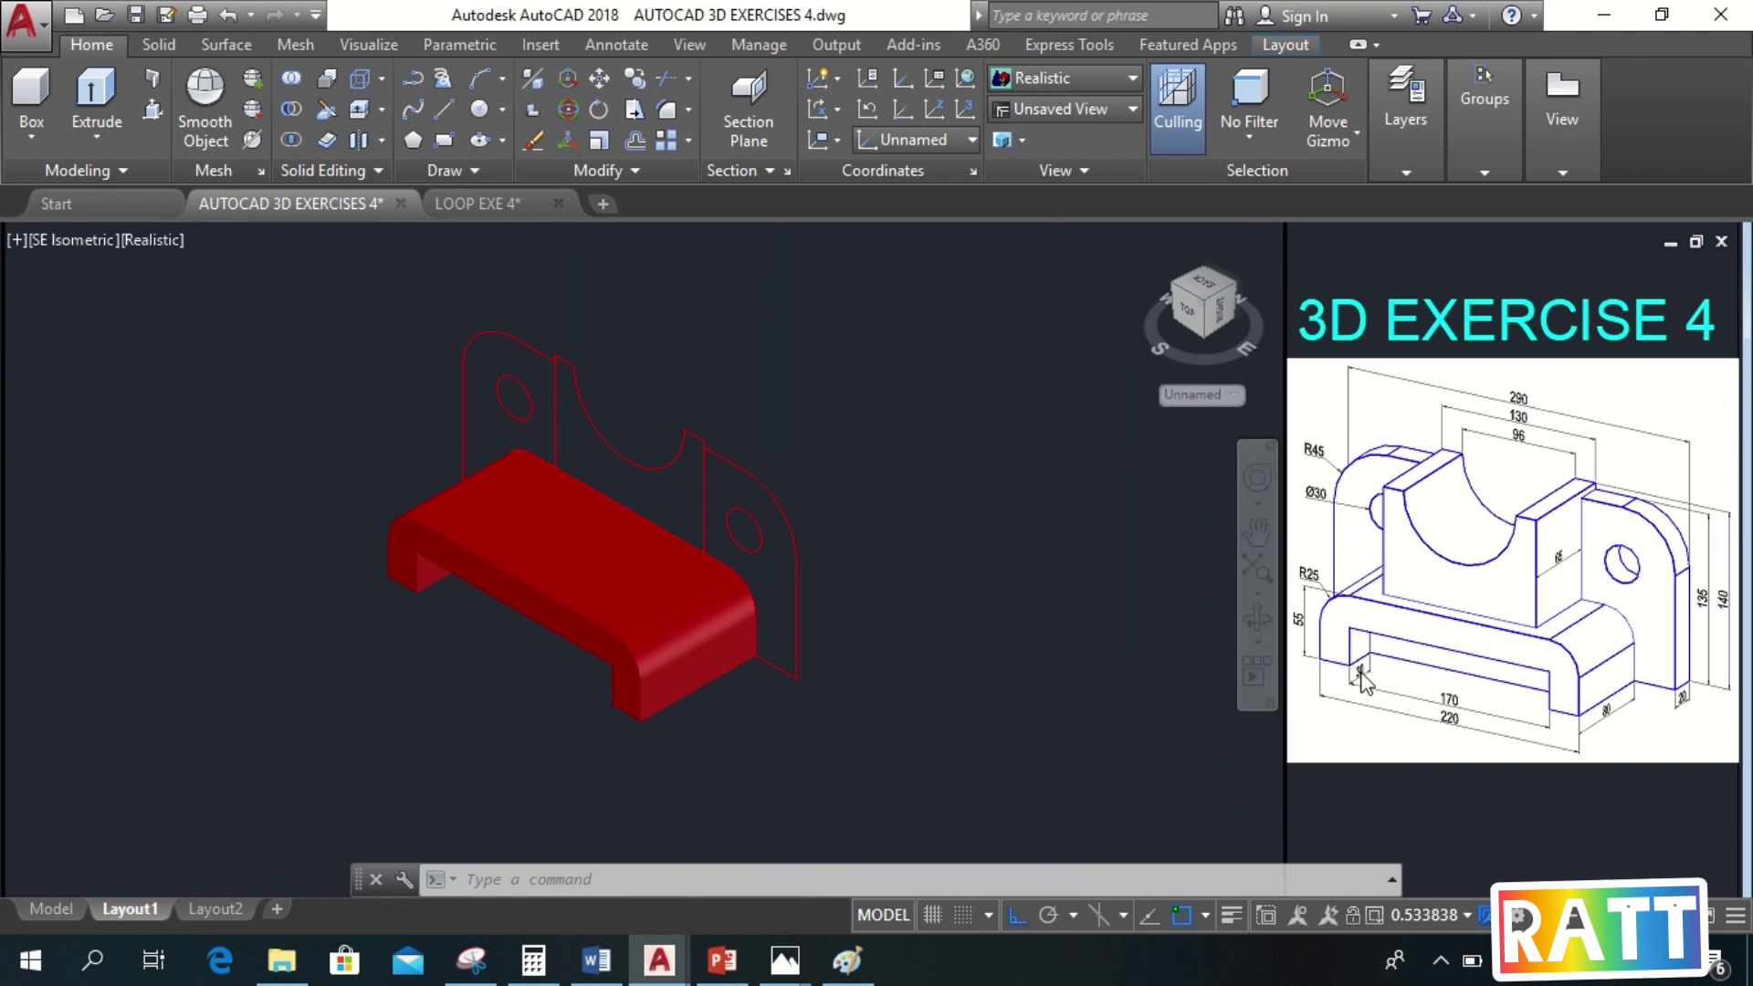
# From a front view, presspull the base area to a height snapped perpendicular to an edge
pyautogui.keyDown('shift'); pyautogui.moveTo(578, 686); pyautogui.dragTo(639, 575, button='middle'); pyautogui.keyUp('shift')
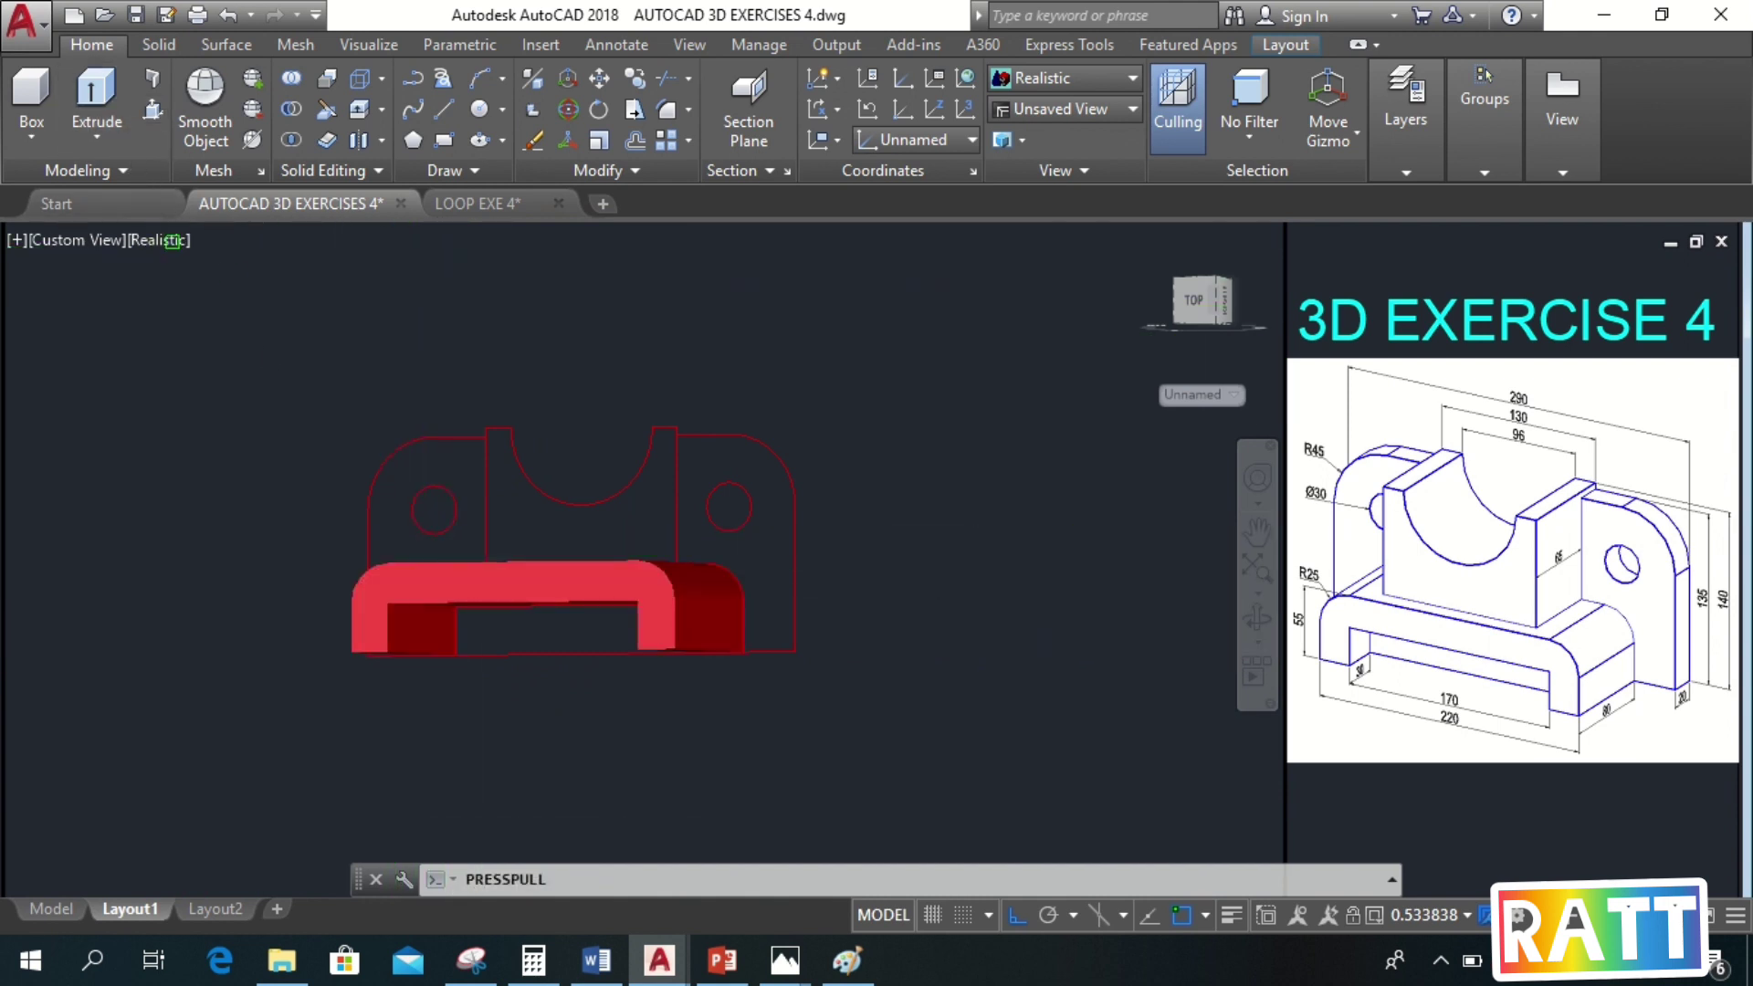
pyautogui.click(511, 630)
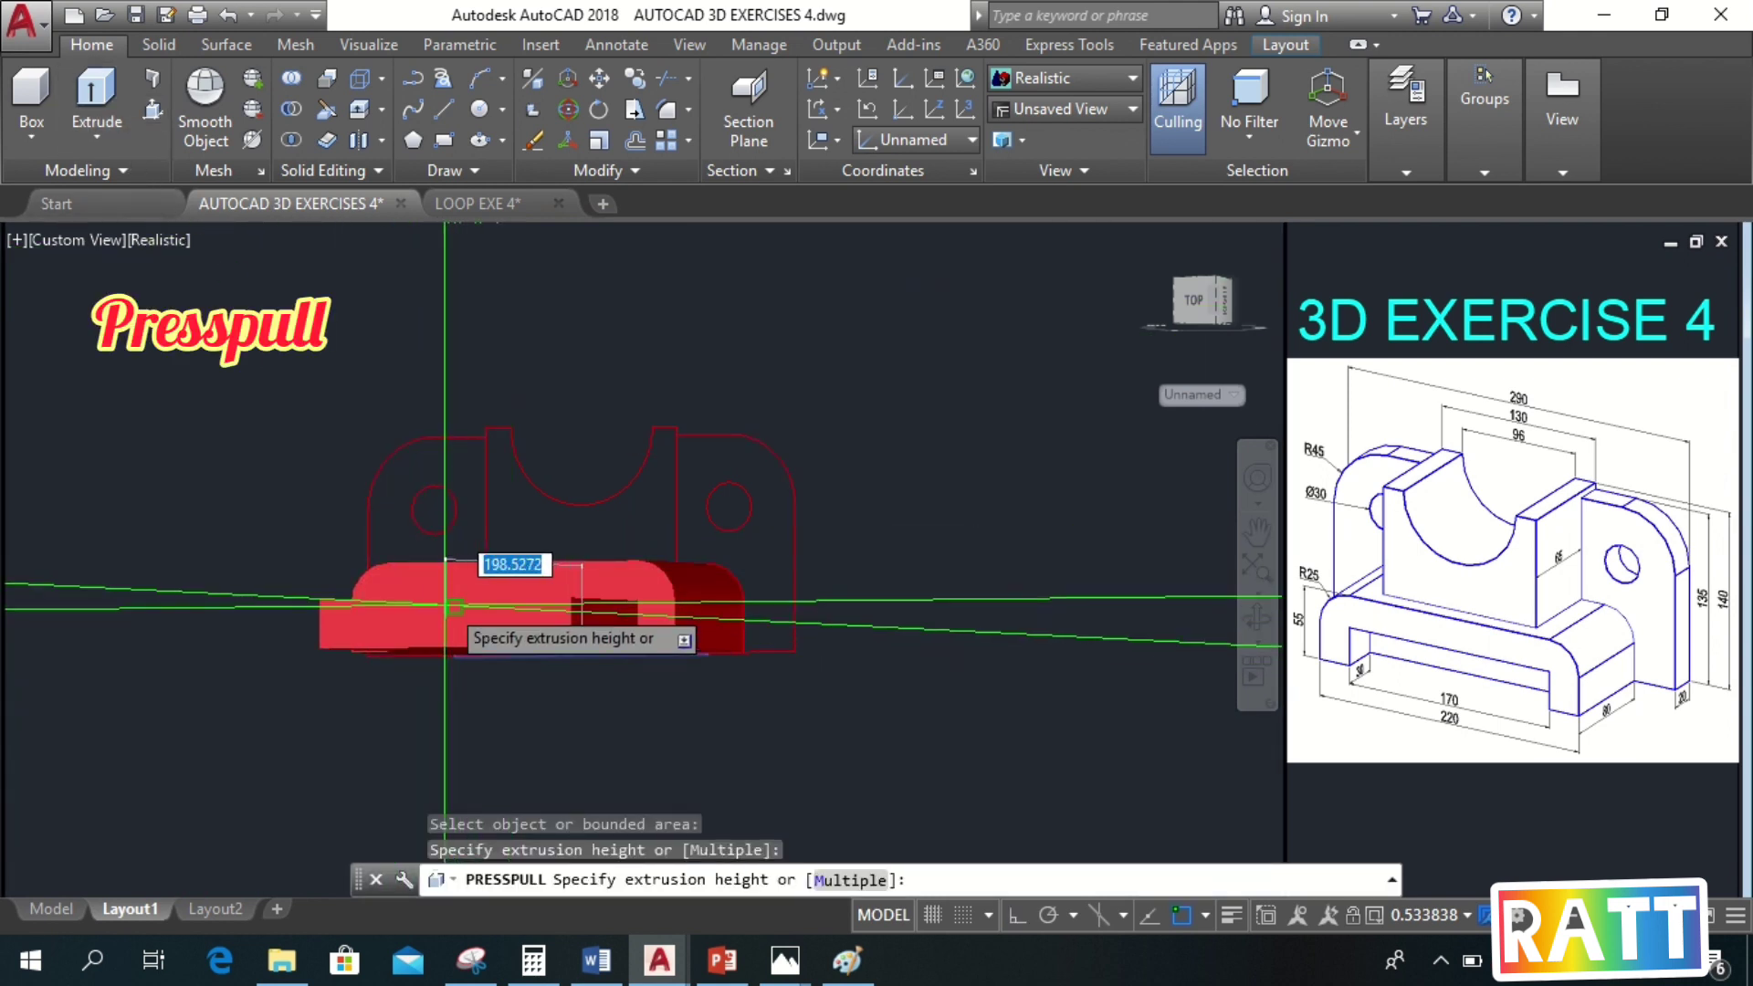
pyautogui.keyDown('shift'); pyautogui.rightClick(482, 604); pyautogui.keyUp('shift')
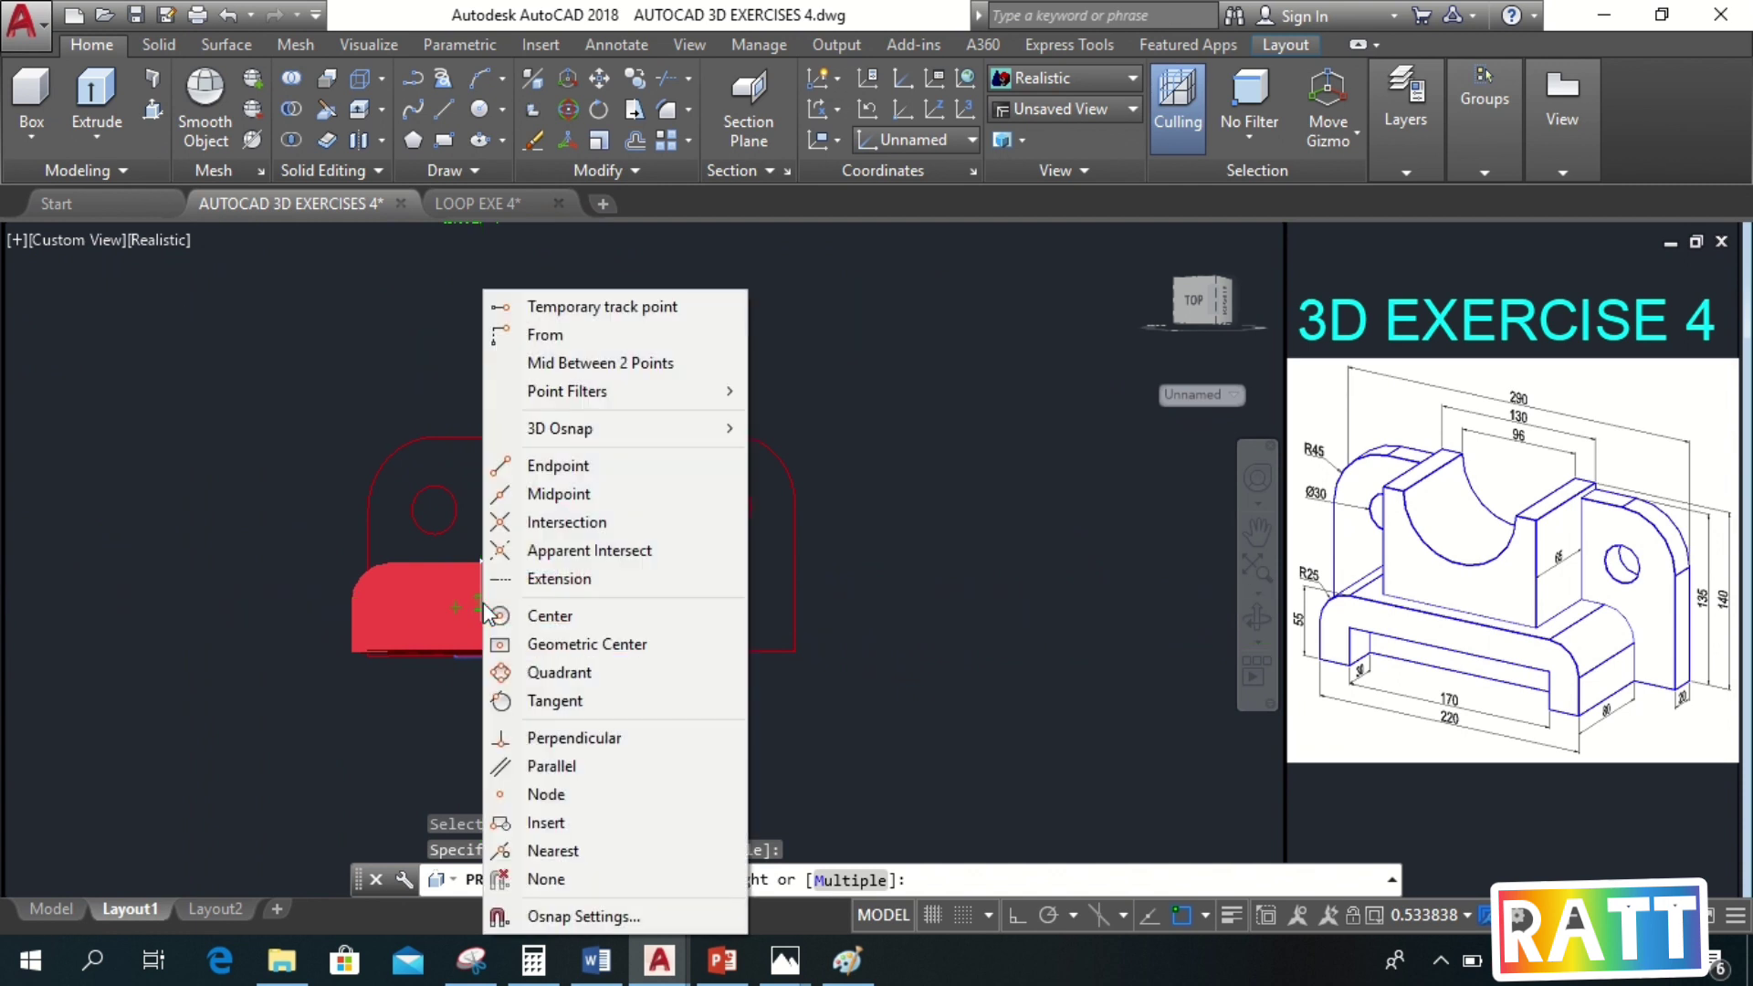
pyautogui.click(573, 738)
pyautogui.click(626, 613)
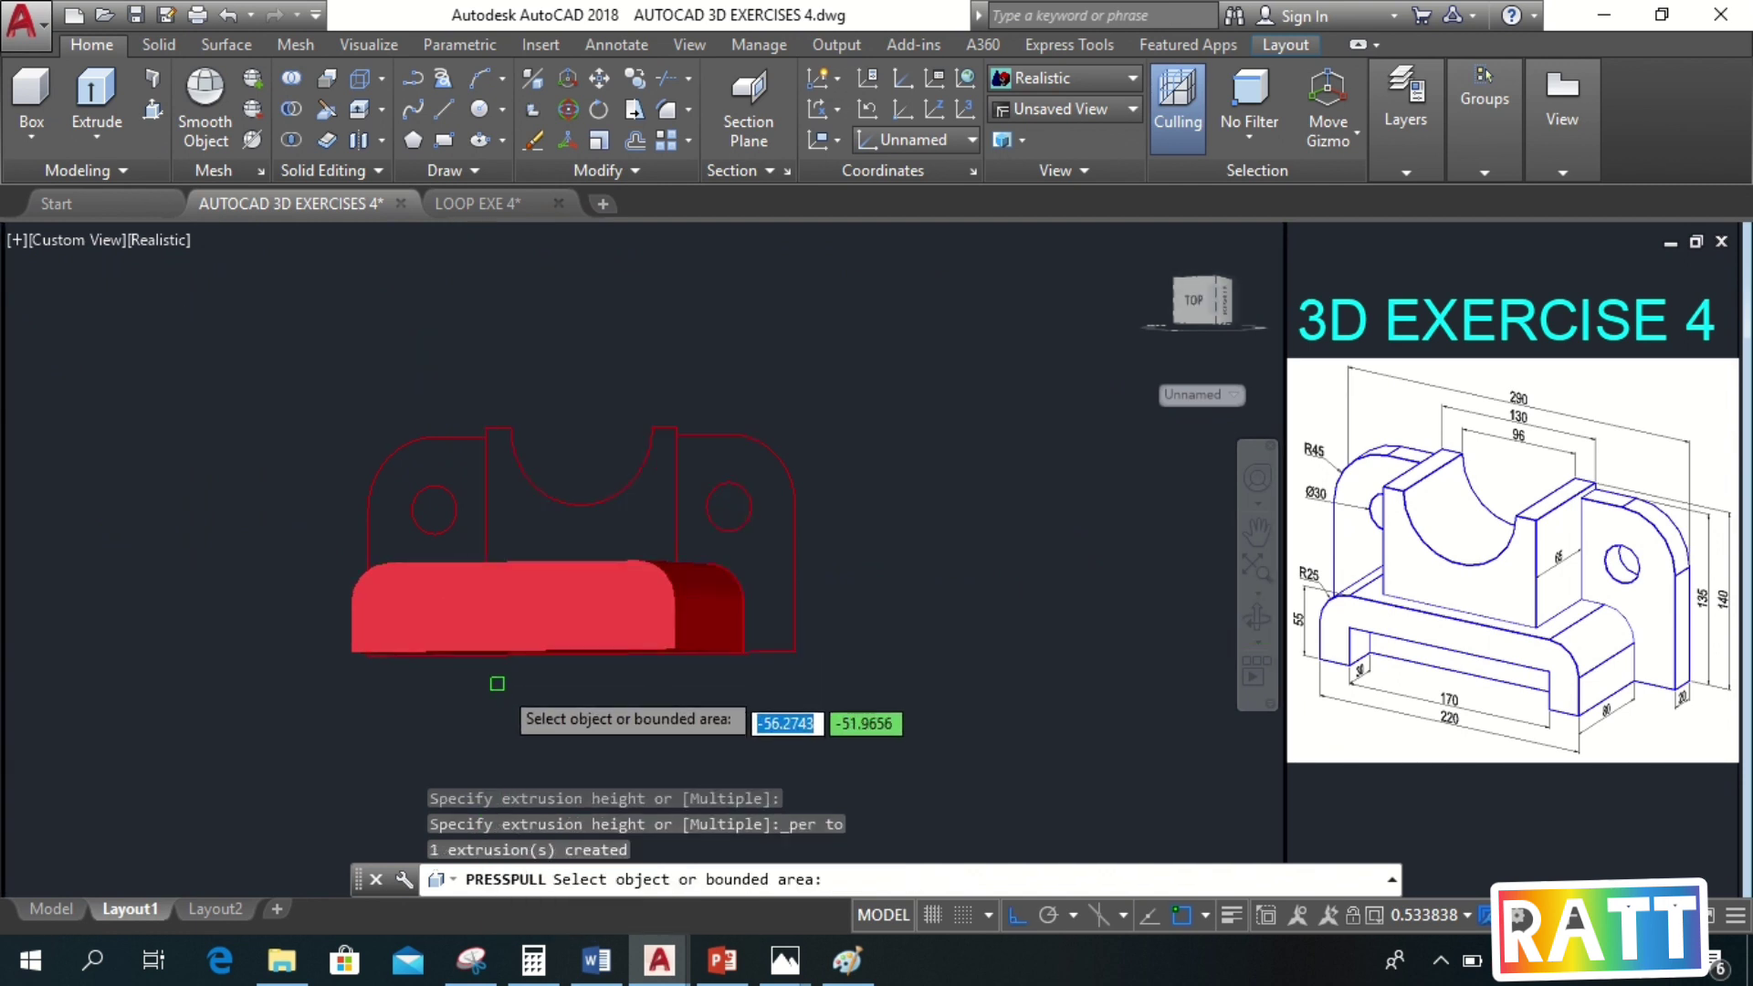
# Presspull the inner rectangle 30 units to form the channel under the base
pyautogui.click(498, 624)
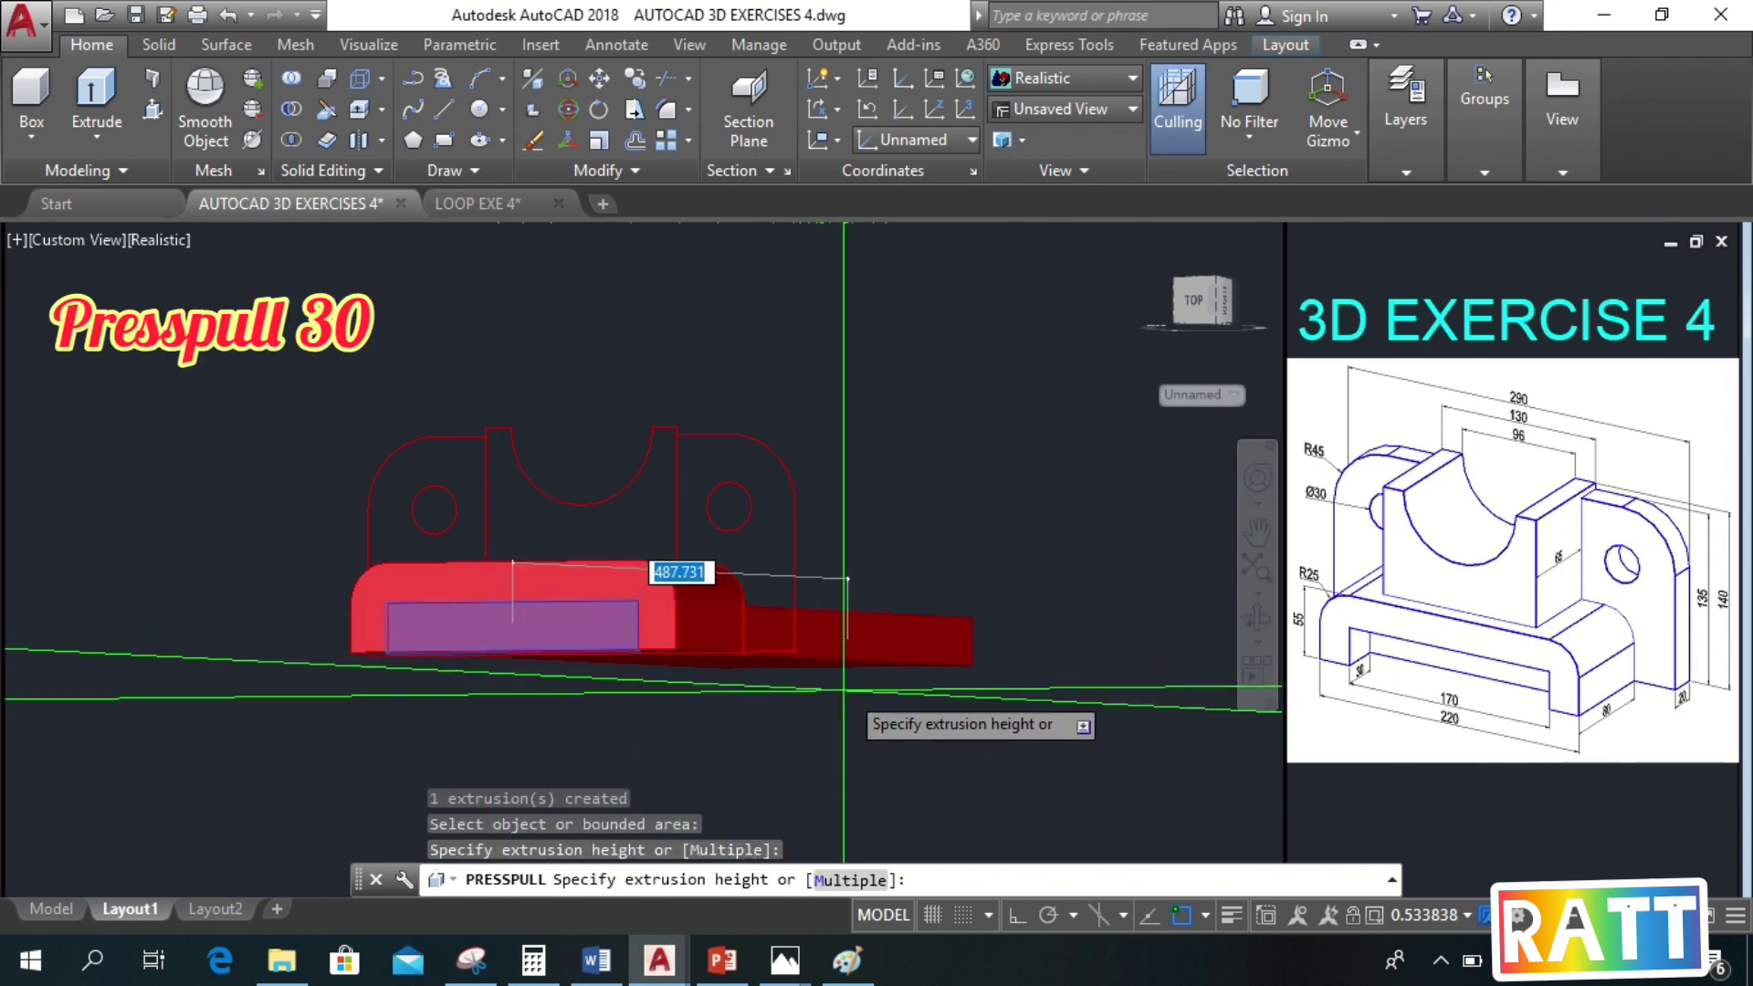
pyautogui.press('Return')
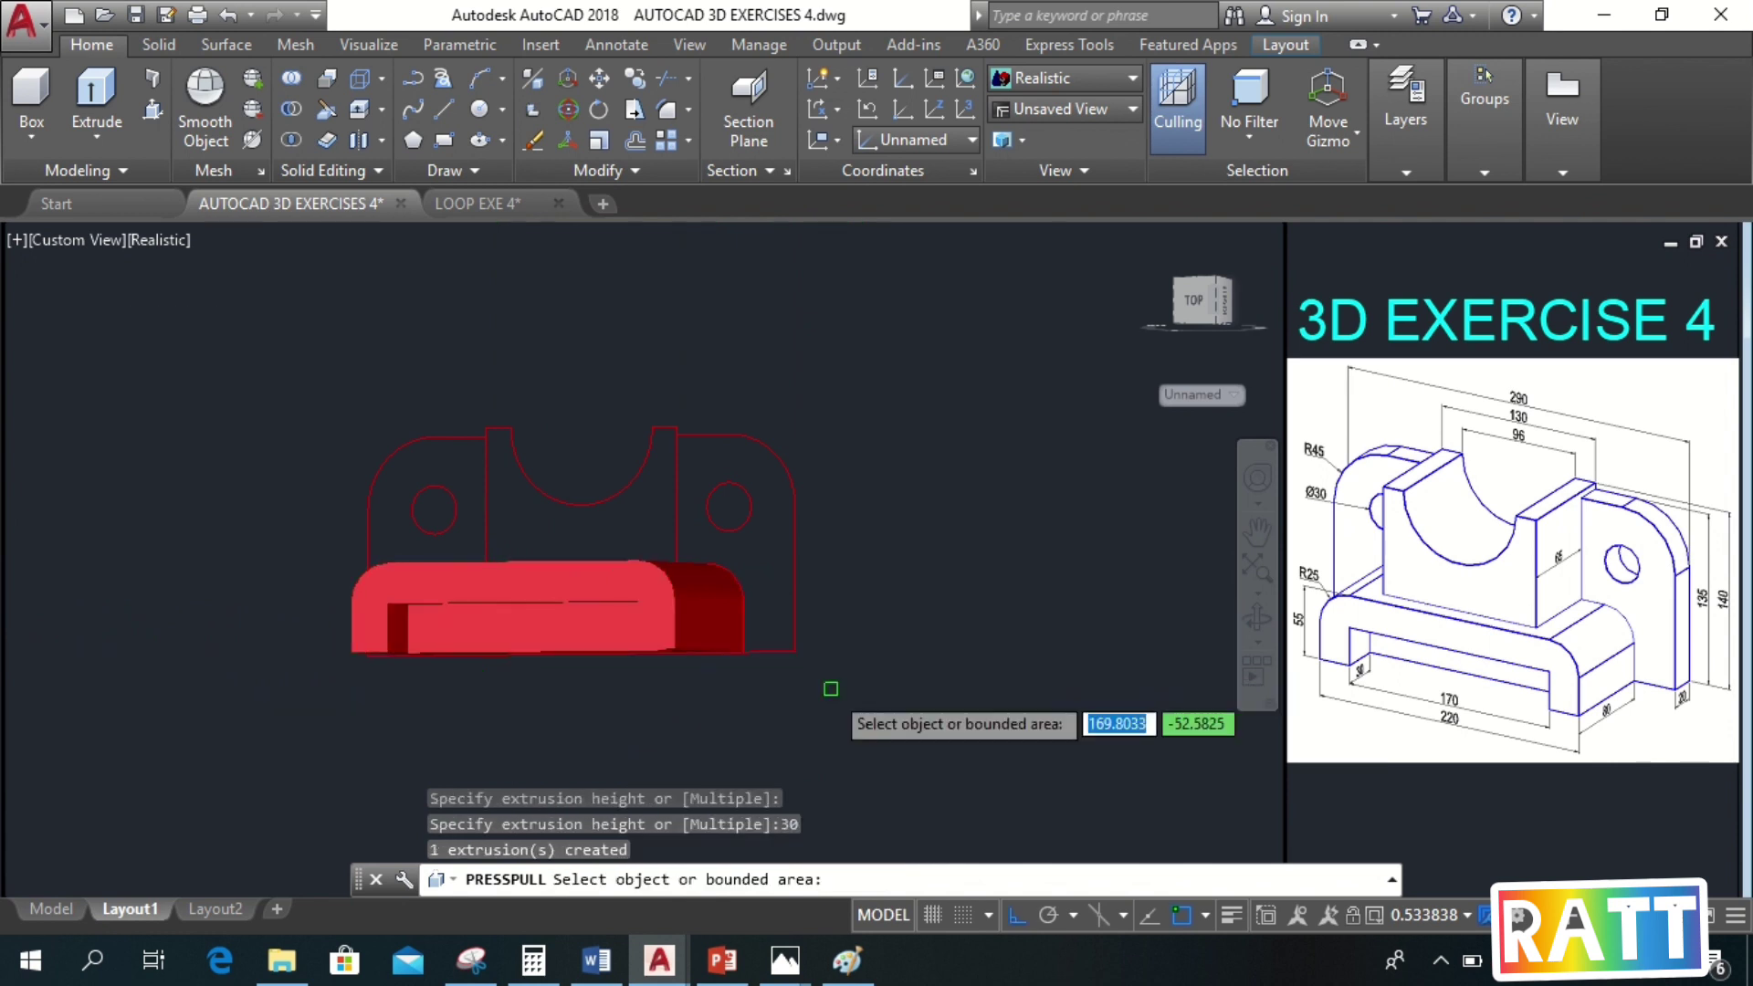
pyautogui.keyDown('shift'); pyautogui.moveTo(807, 690); pyautogui.dragTo(776, 739, button='middle'); pyautogui.keyUp('shift')
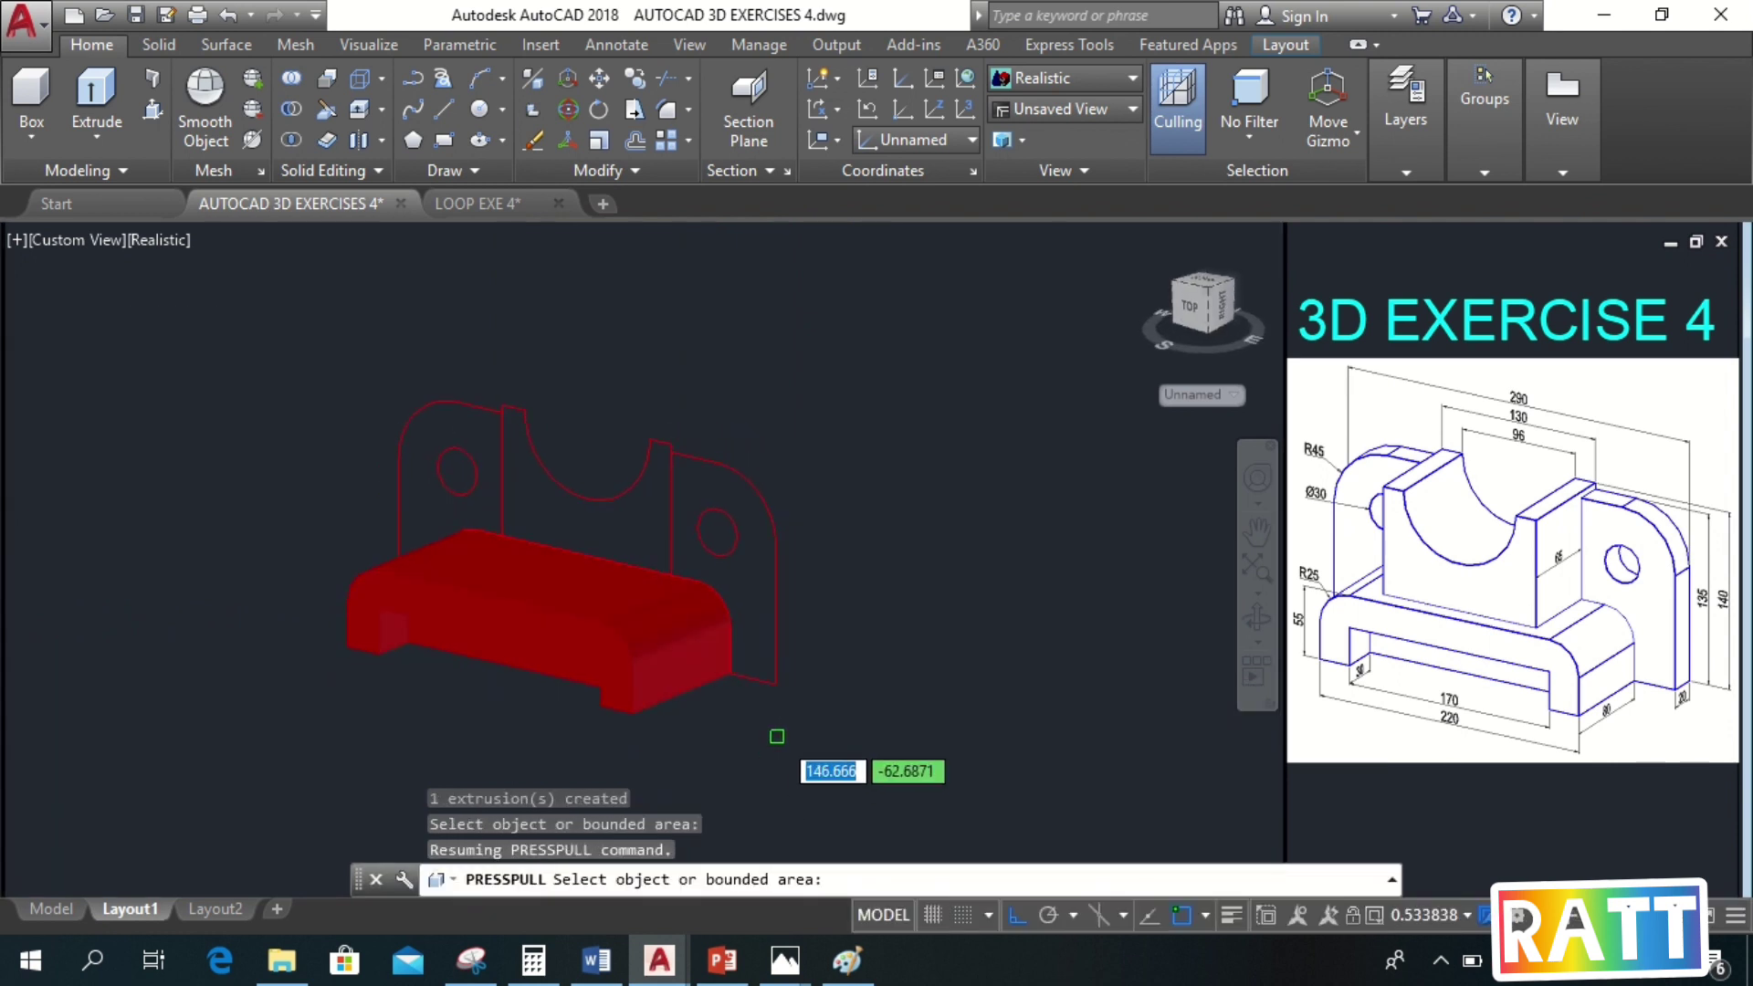
# Presspull the left and right holed side plate regions 30 units thick
pyautogui.press('Return')
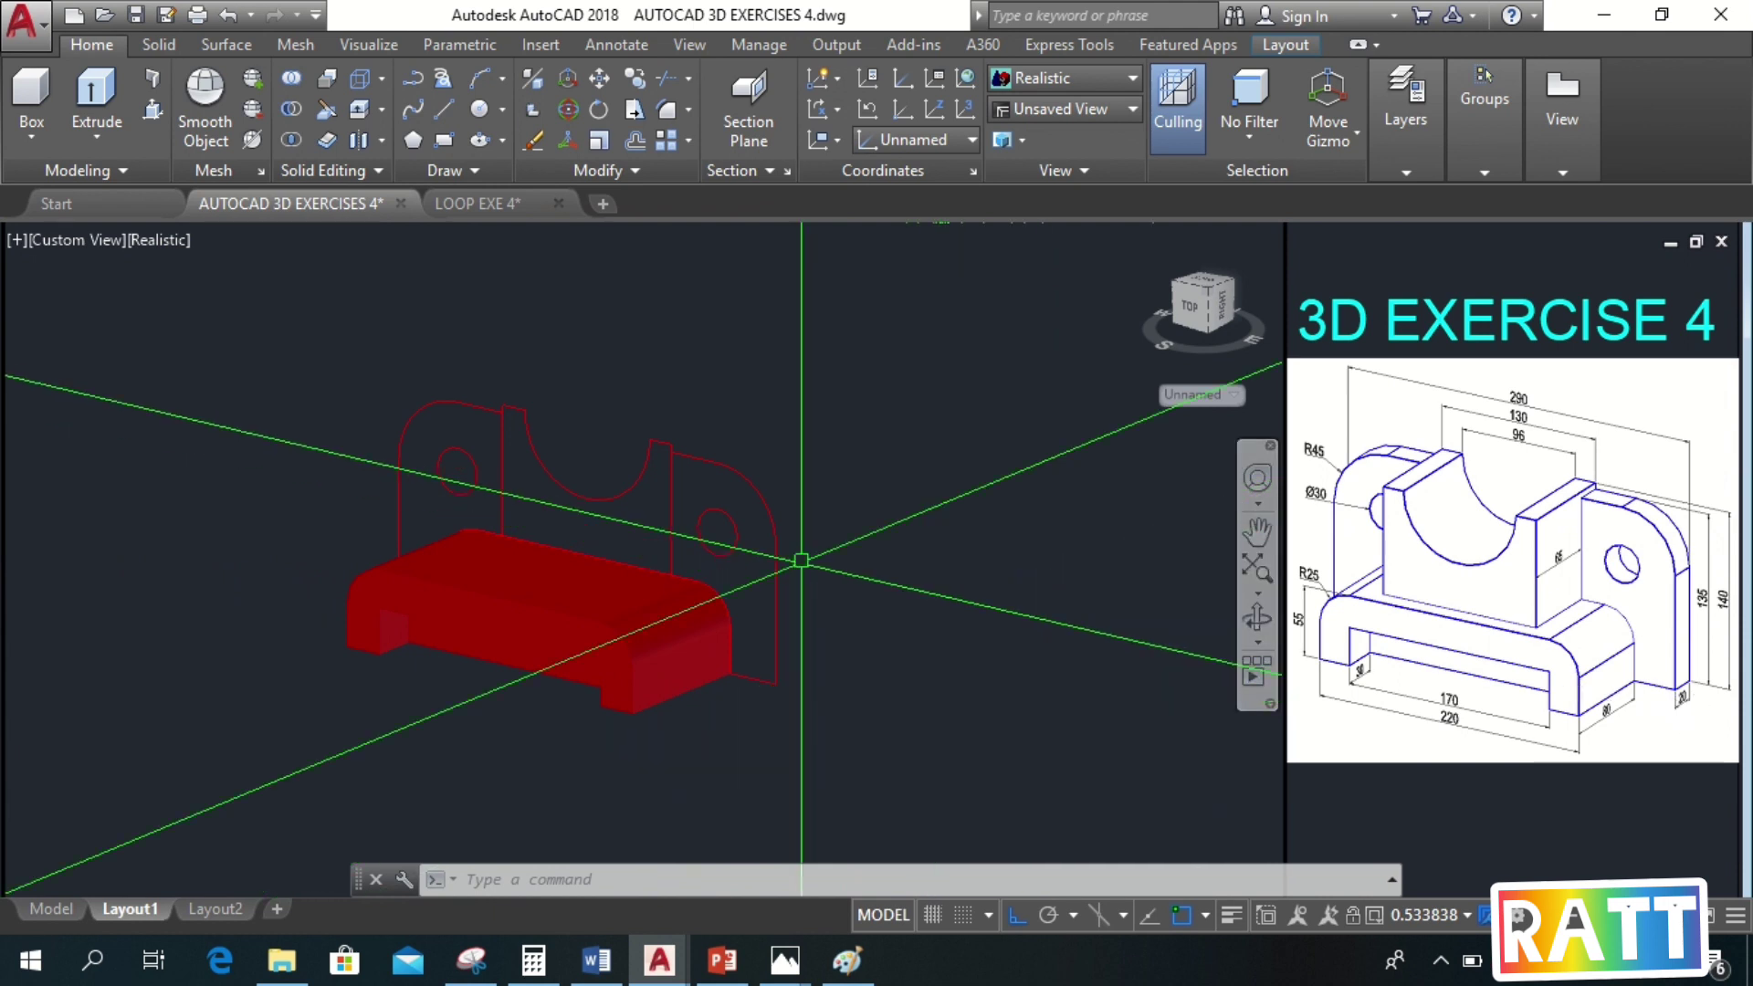
pyautogui.click(152, 111)
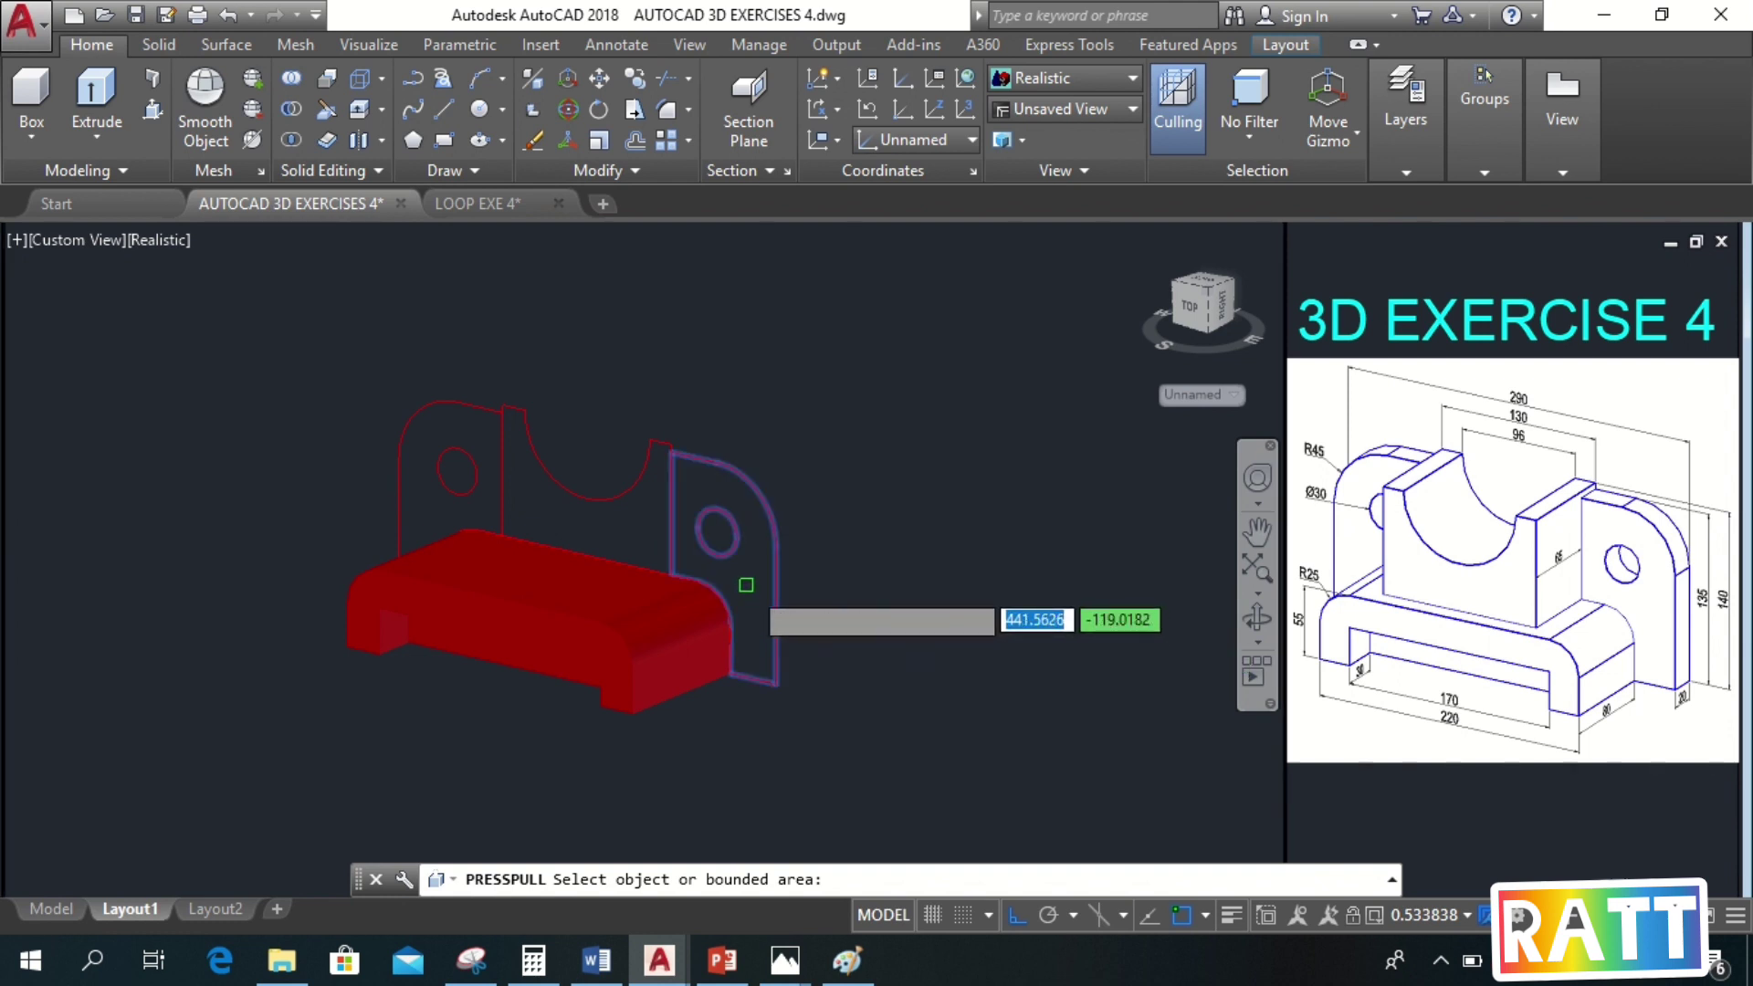
pyautogui.click(746, 584)
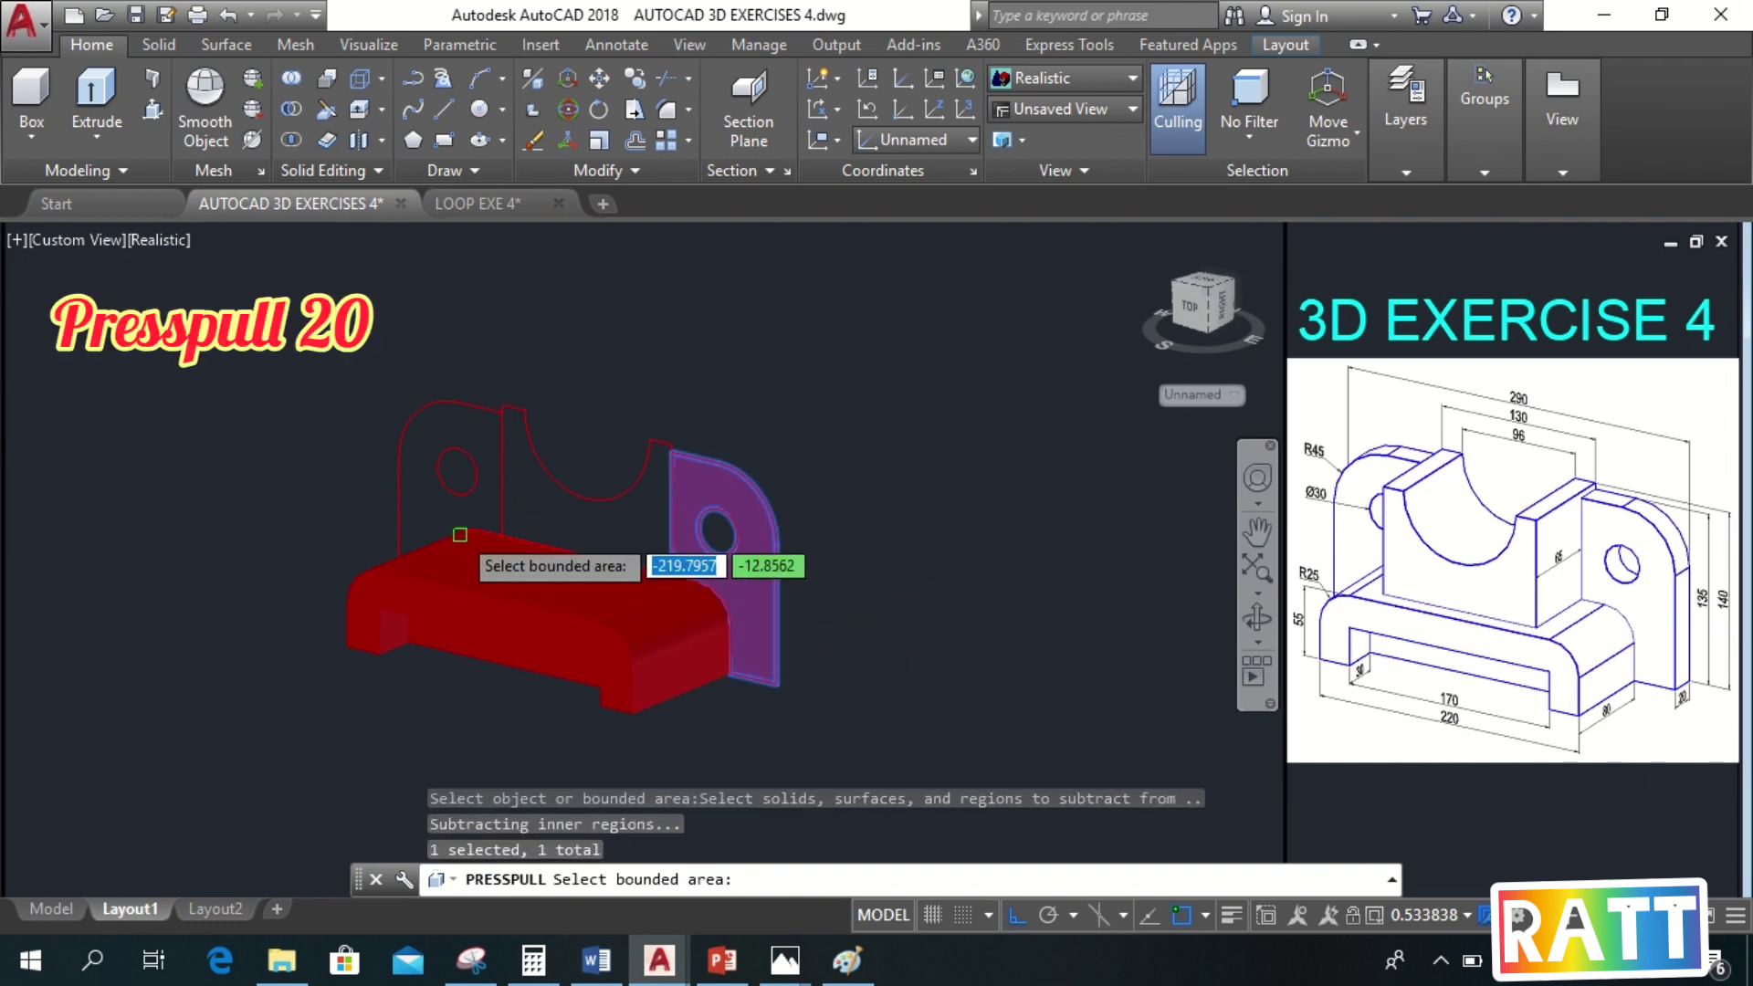
pyautogui.click(417, 502)
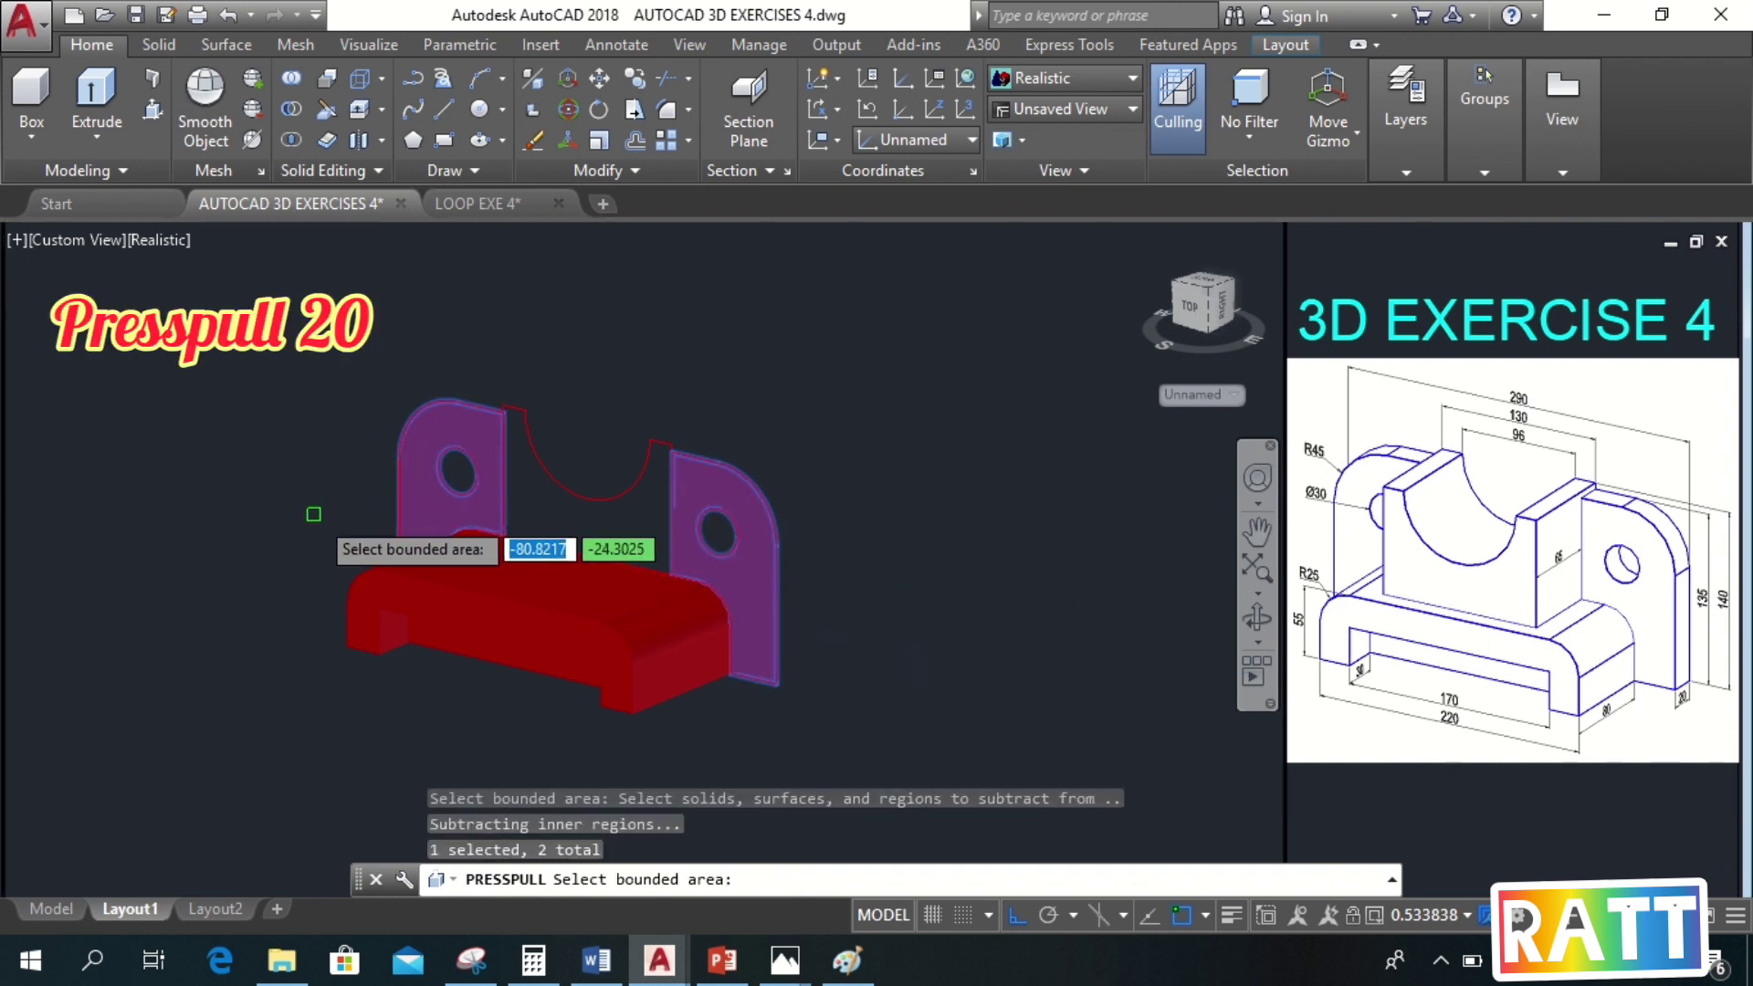
pyautogui.press('Return')
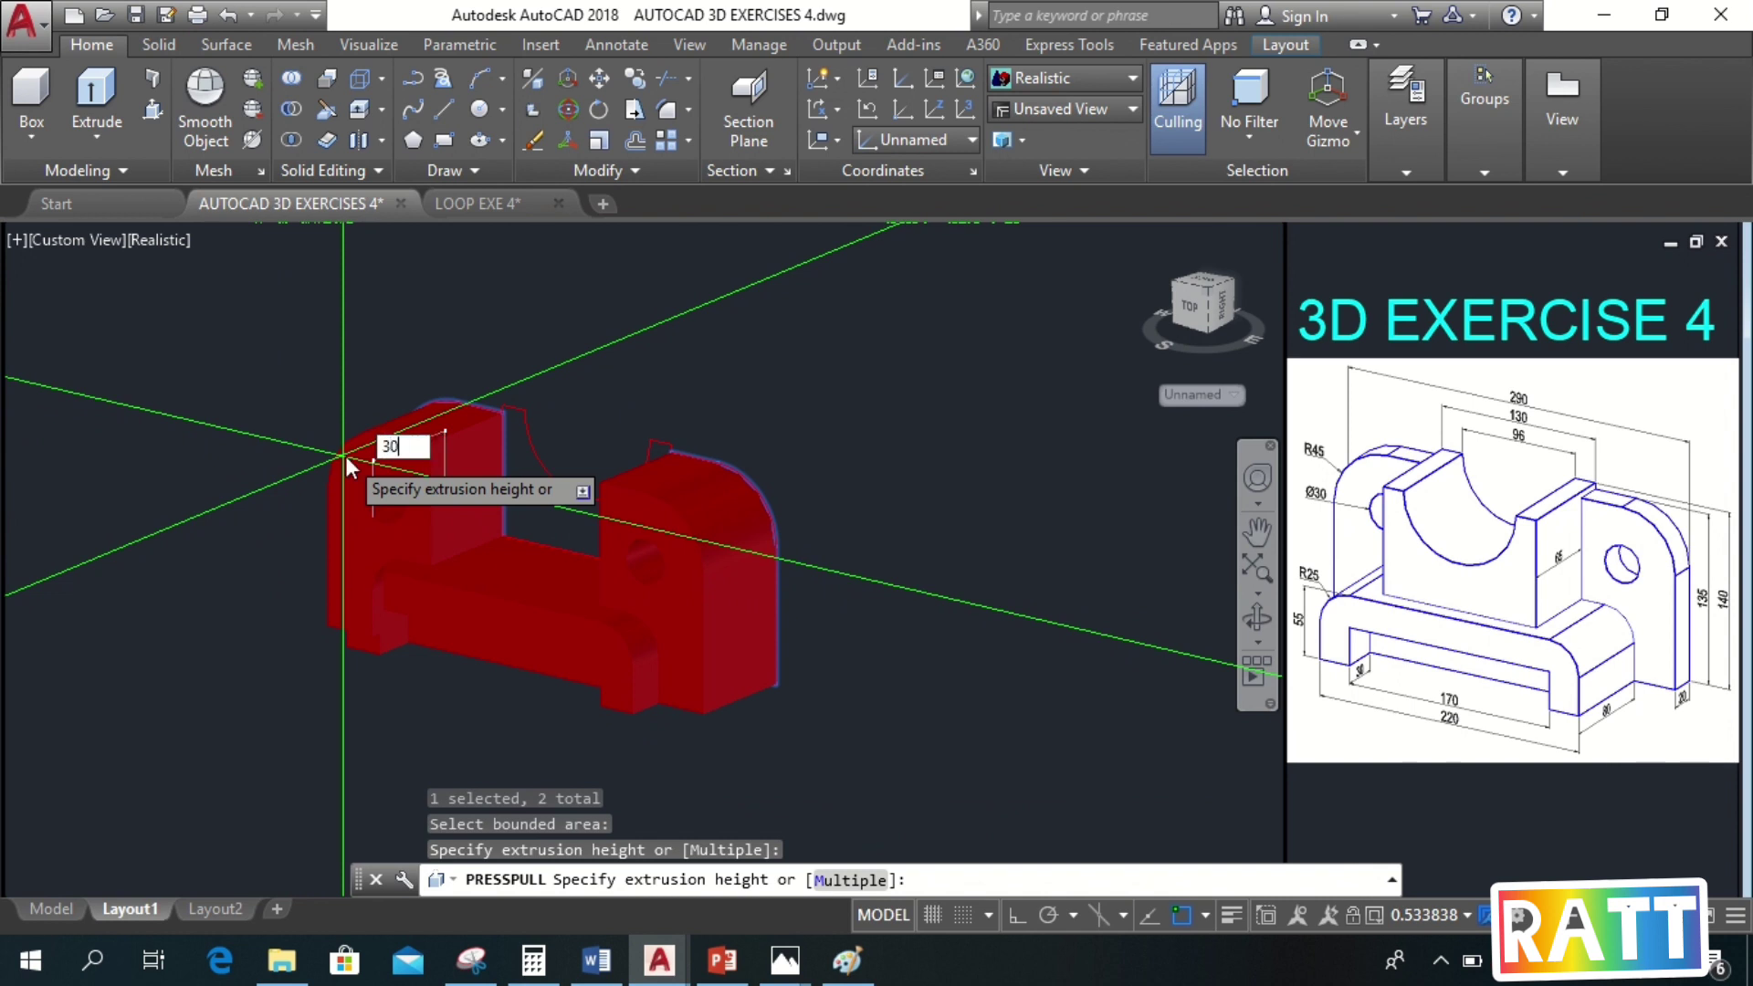
pyautogui.press('Return')
pyautogui.press('Escape')
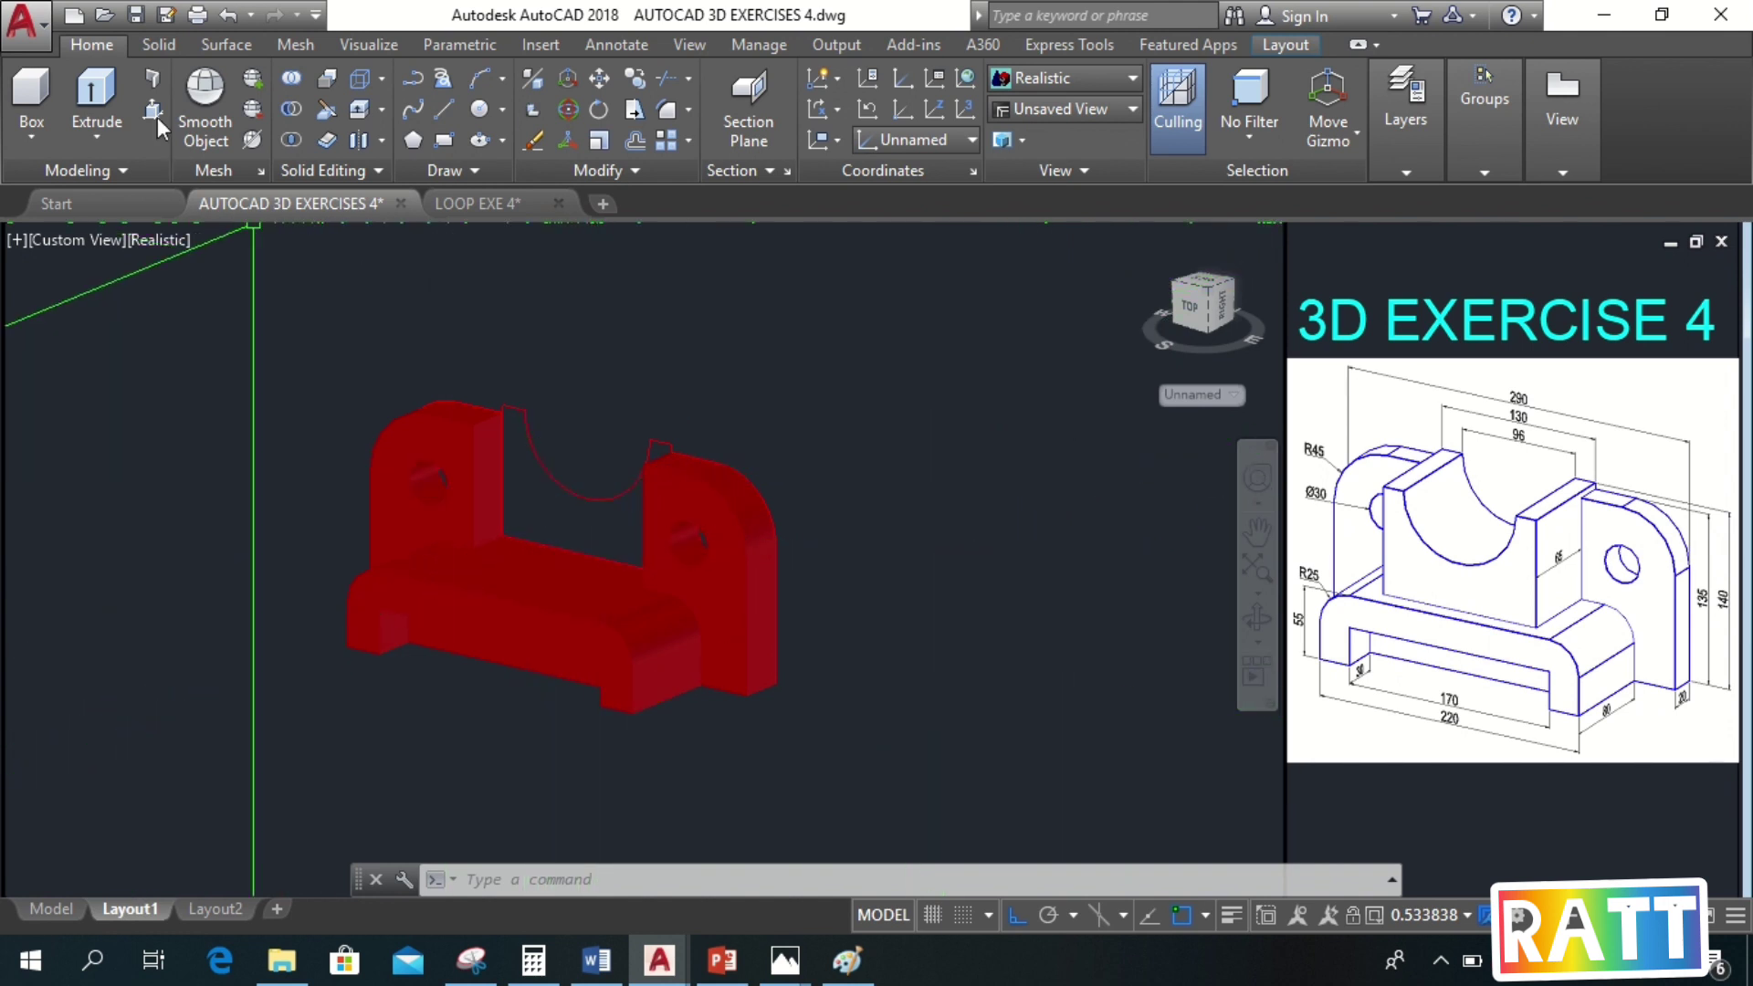
# Presspull the middle upright profile 85 units
pyautogui.click(587, 447)
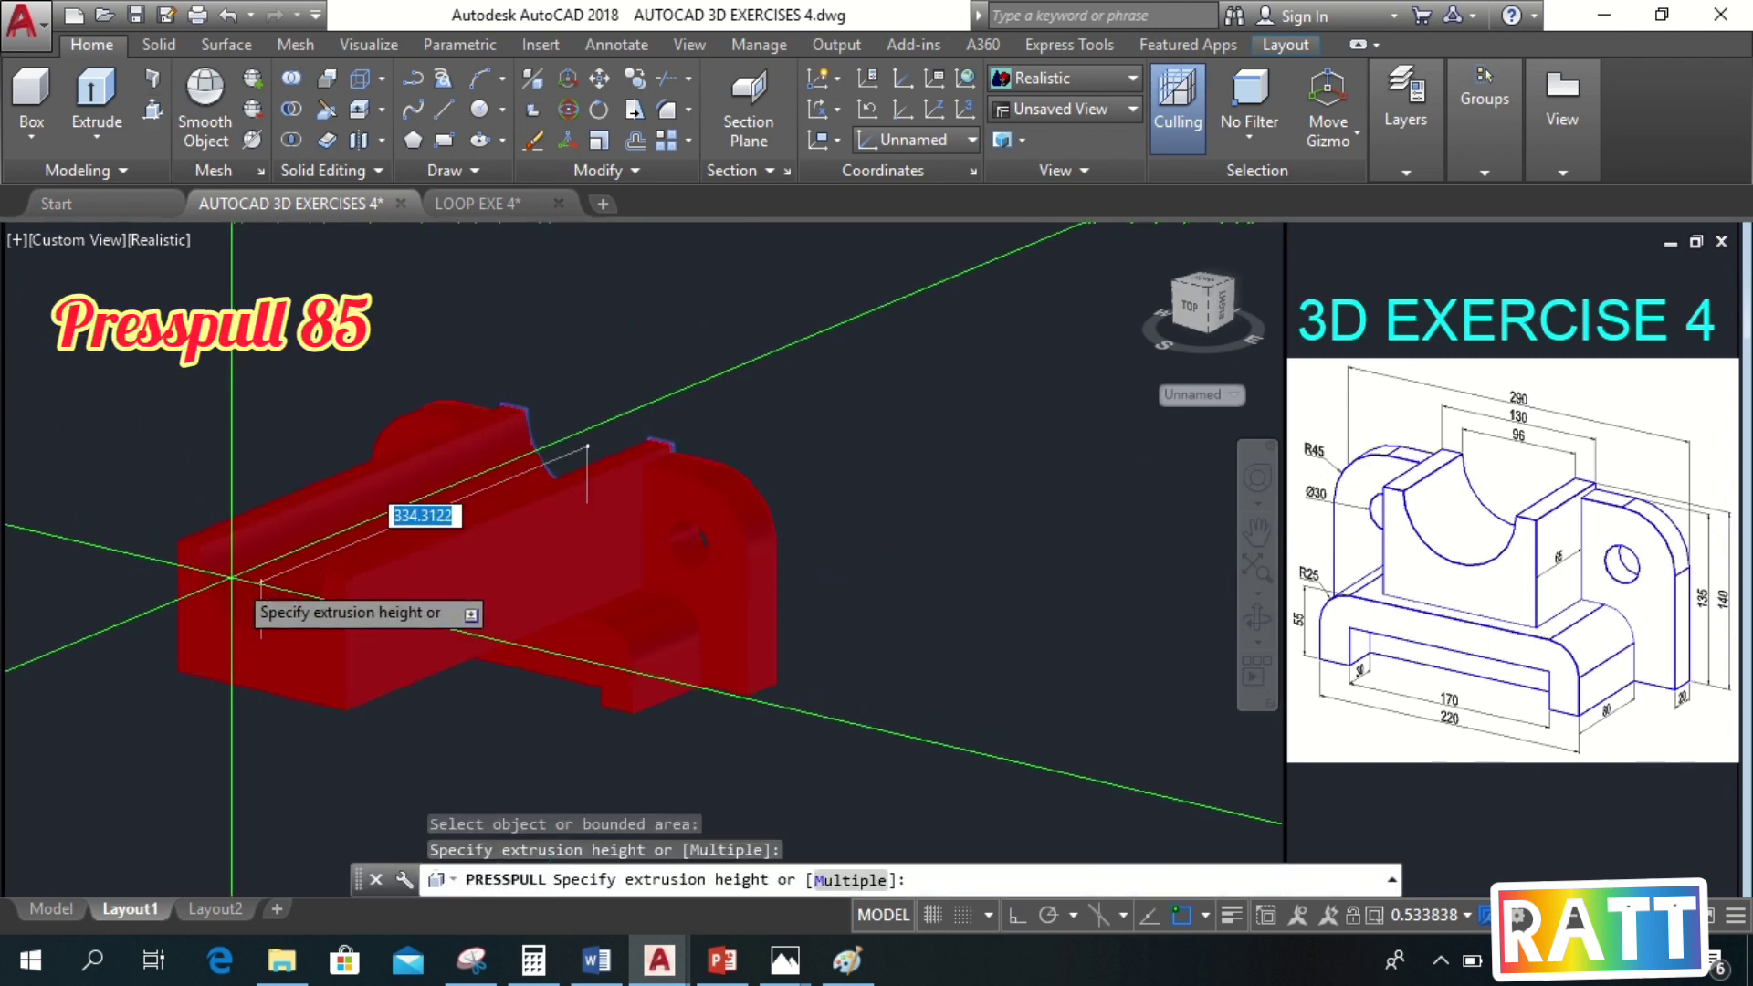
pyautogui.write('85')
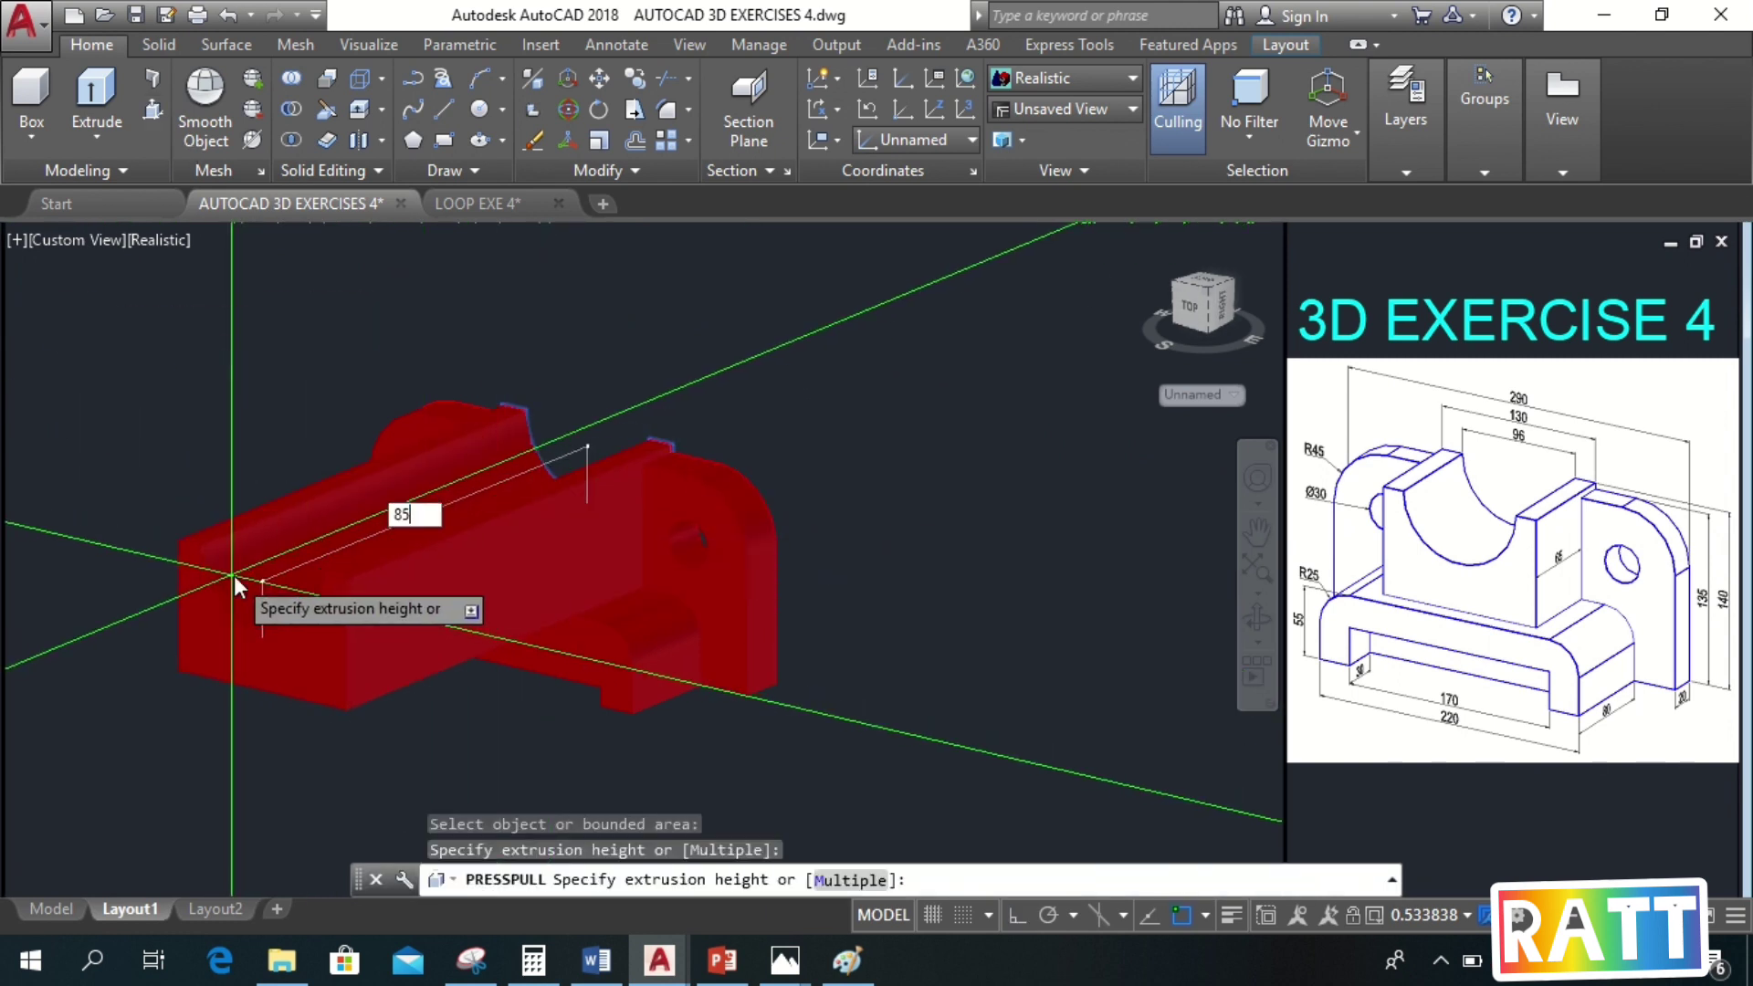
pyautogui.press('Return')
pyautogui.press('Return')
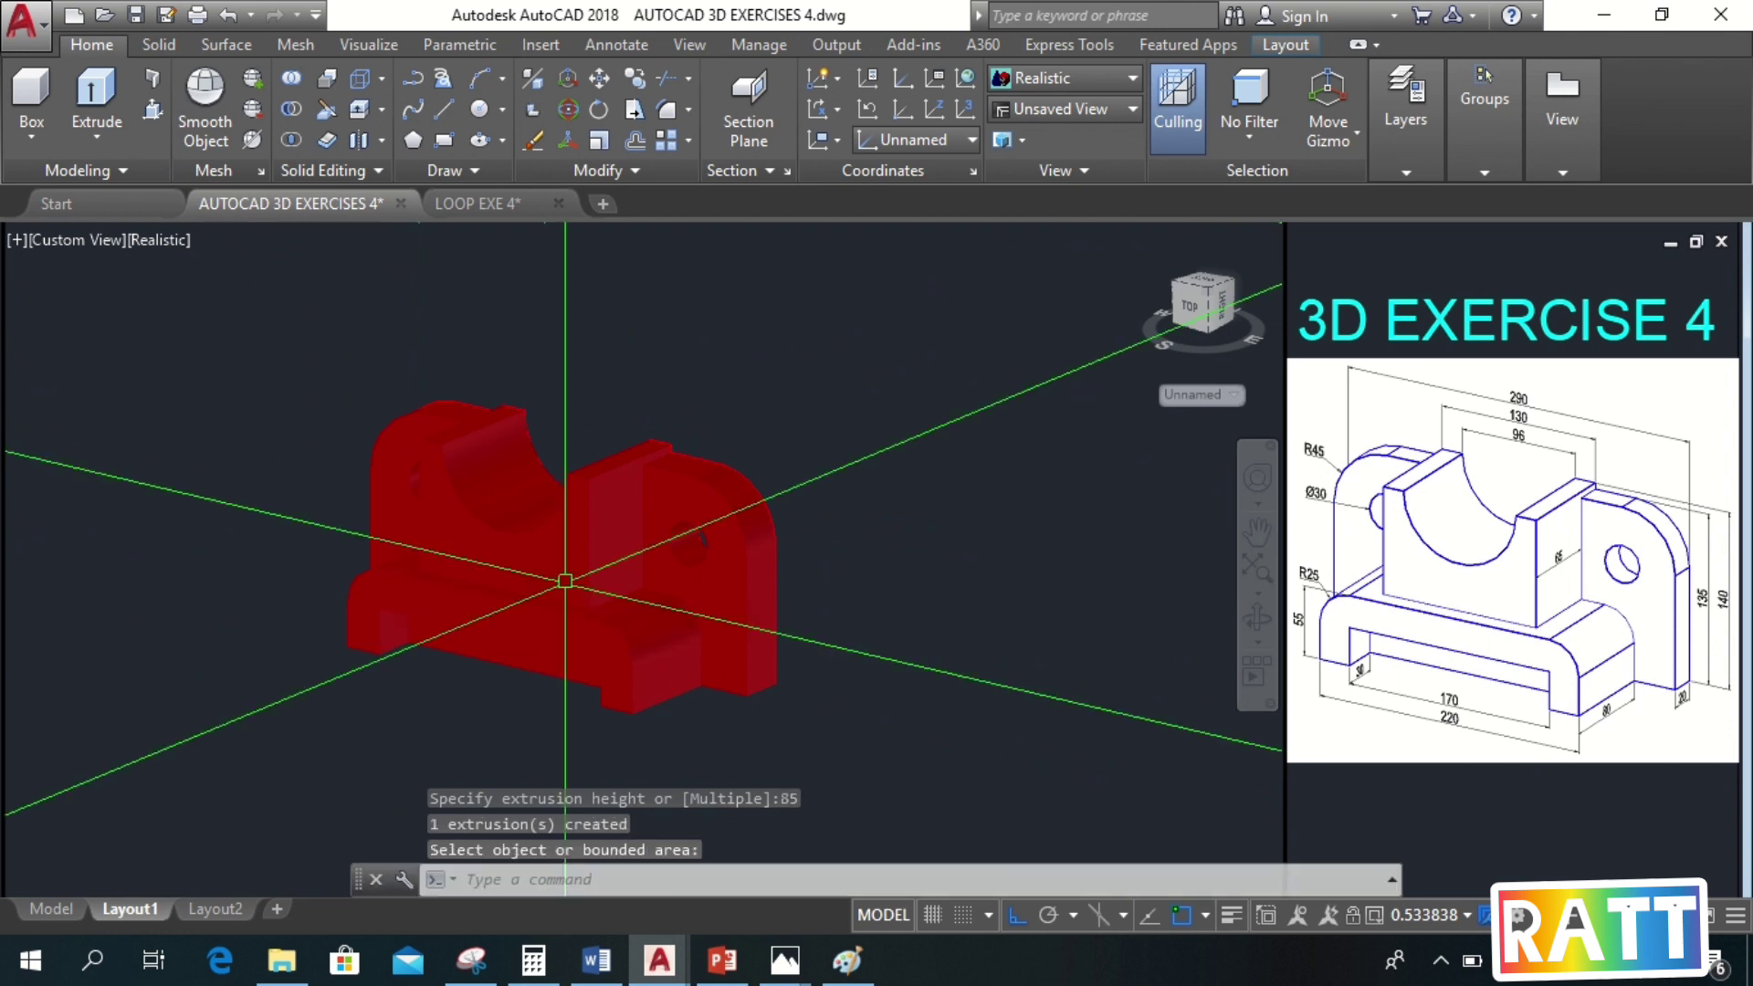
# Orbit to a front view, then move and narrow the command line
pyautogui.scroll(2, 673, 617)
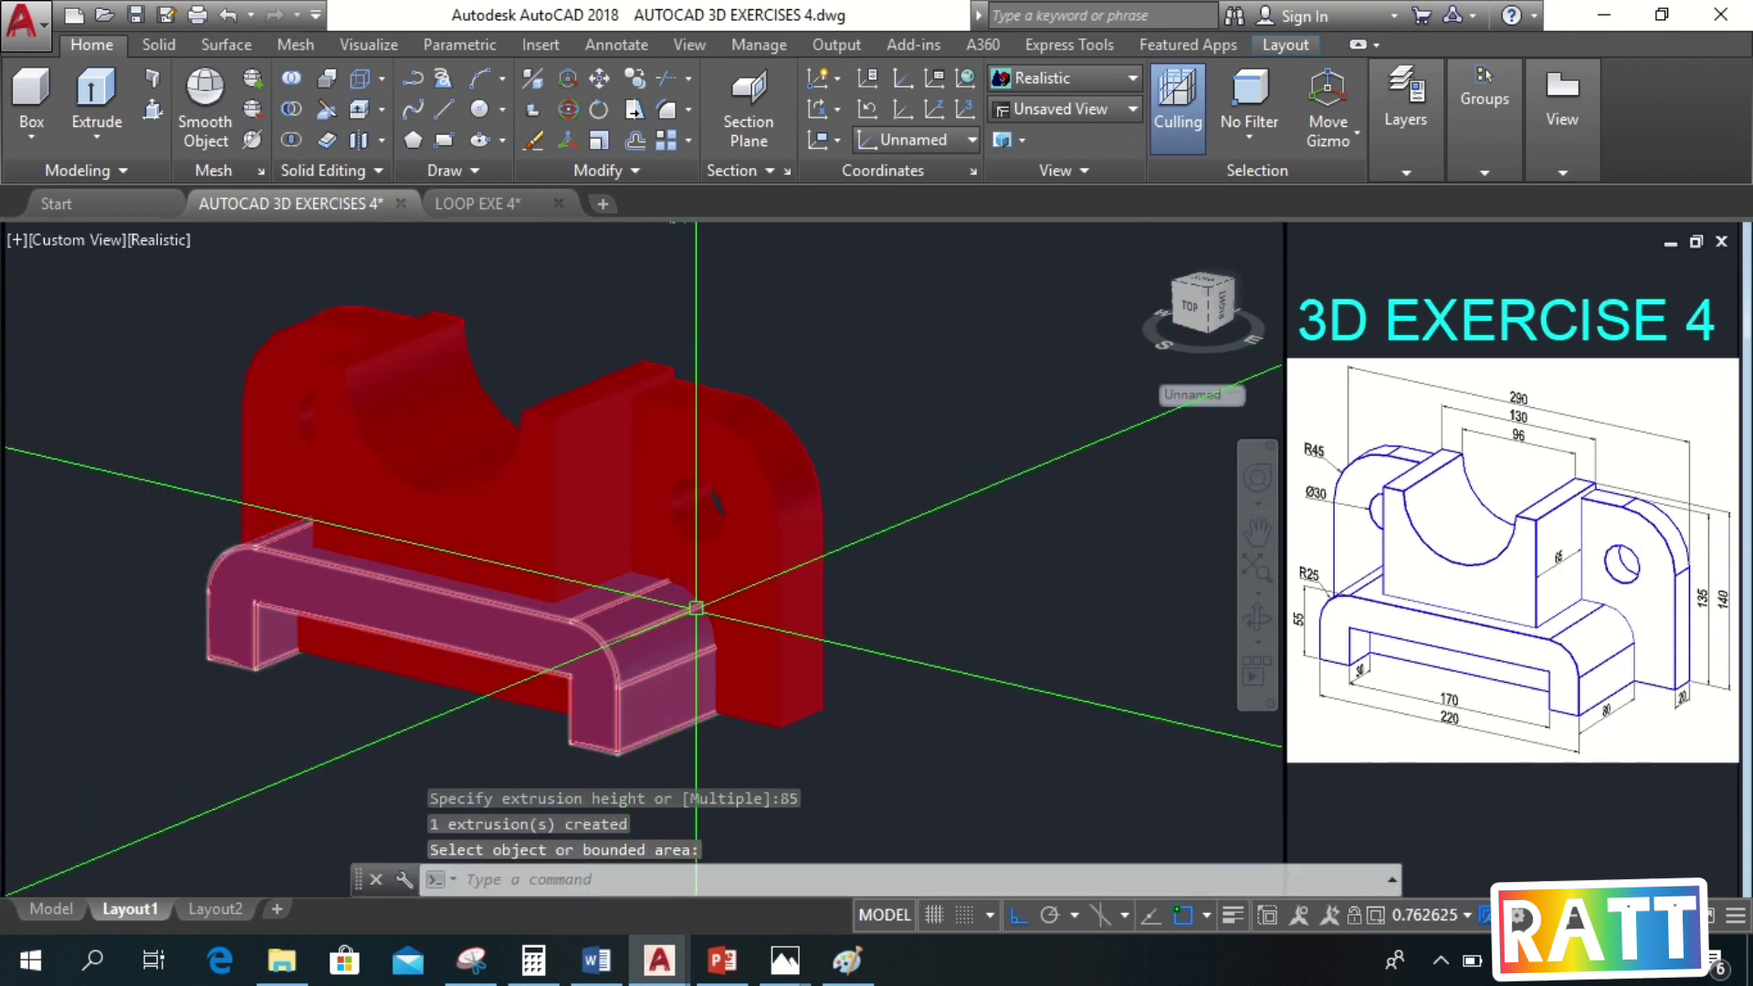
pyautogui.keyDown('shift'); pyautogui.moveTo(694, 606); pyautogui.dragTo(951, 666, button='middle'); pyautogui.keyUp('shift')
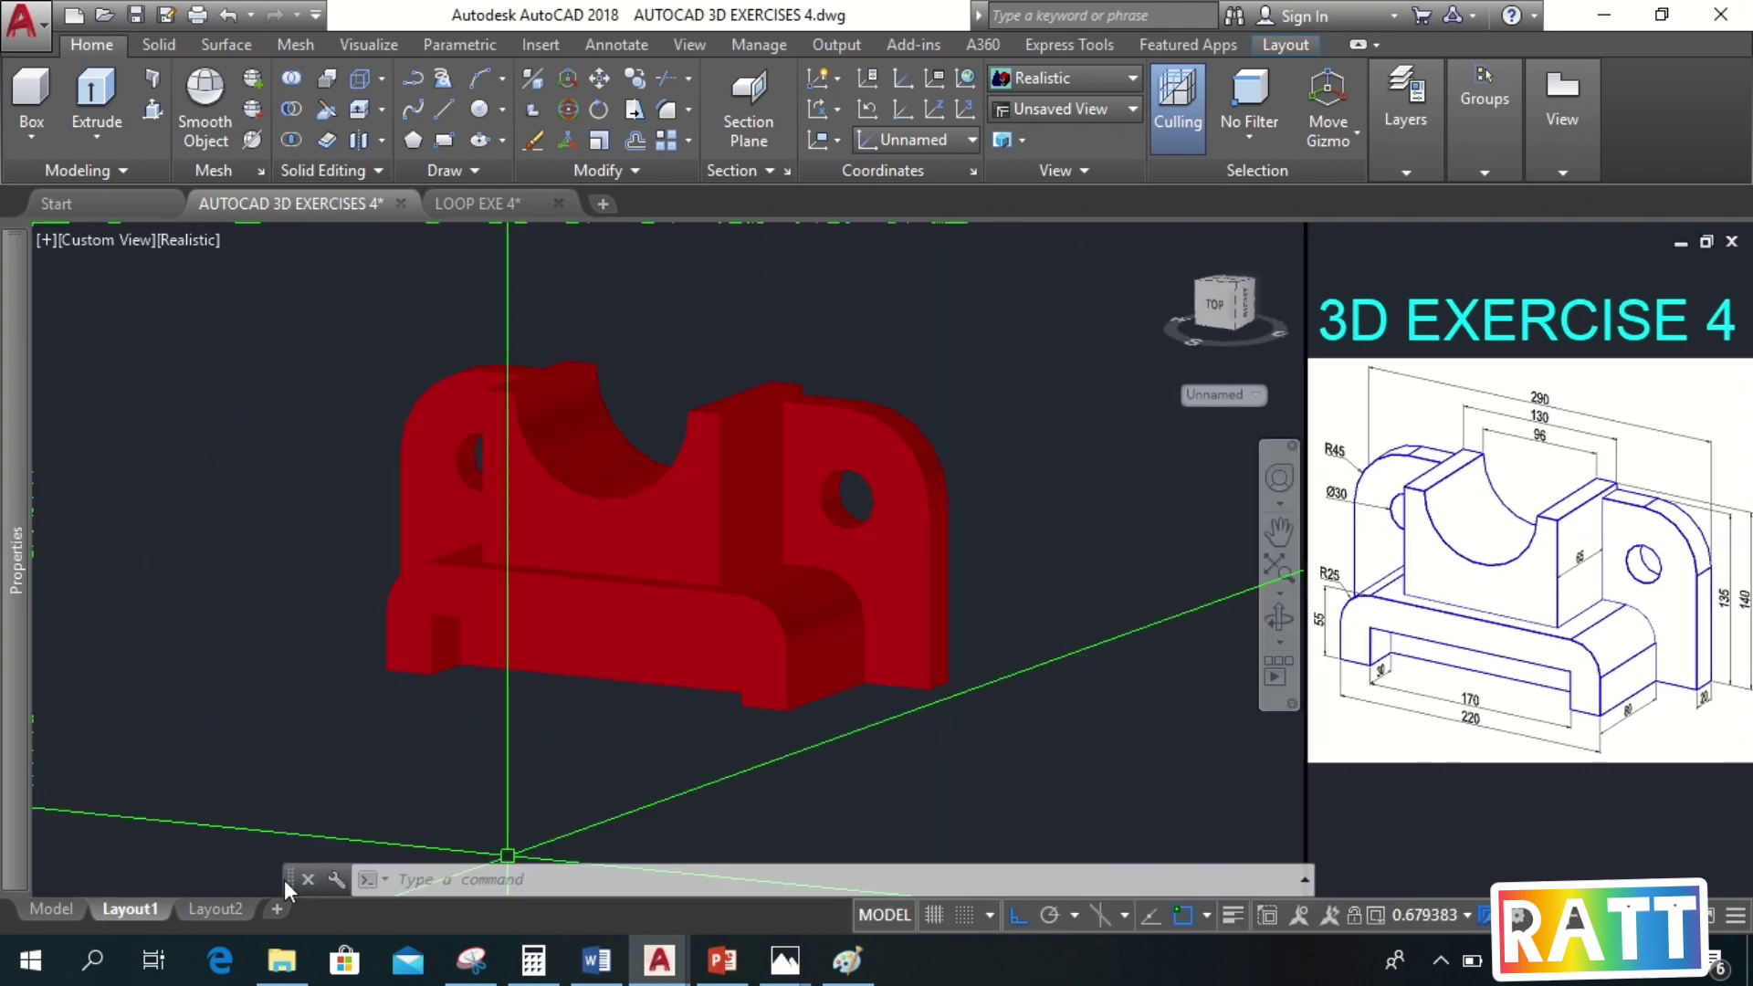
pyautogui.moveTo(283, 879); pyautogui.dragTo(40, 880)
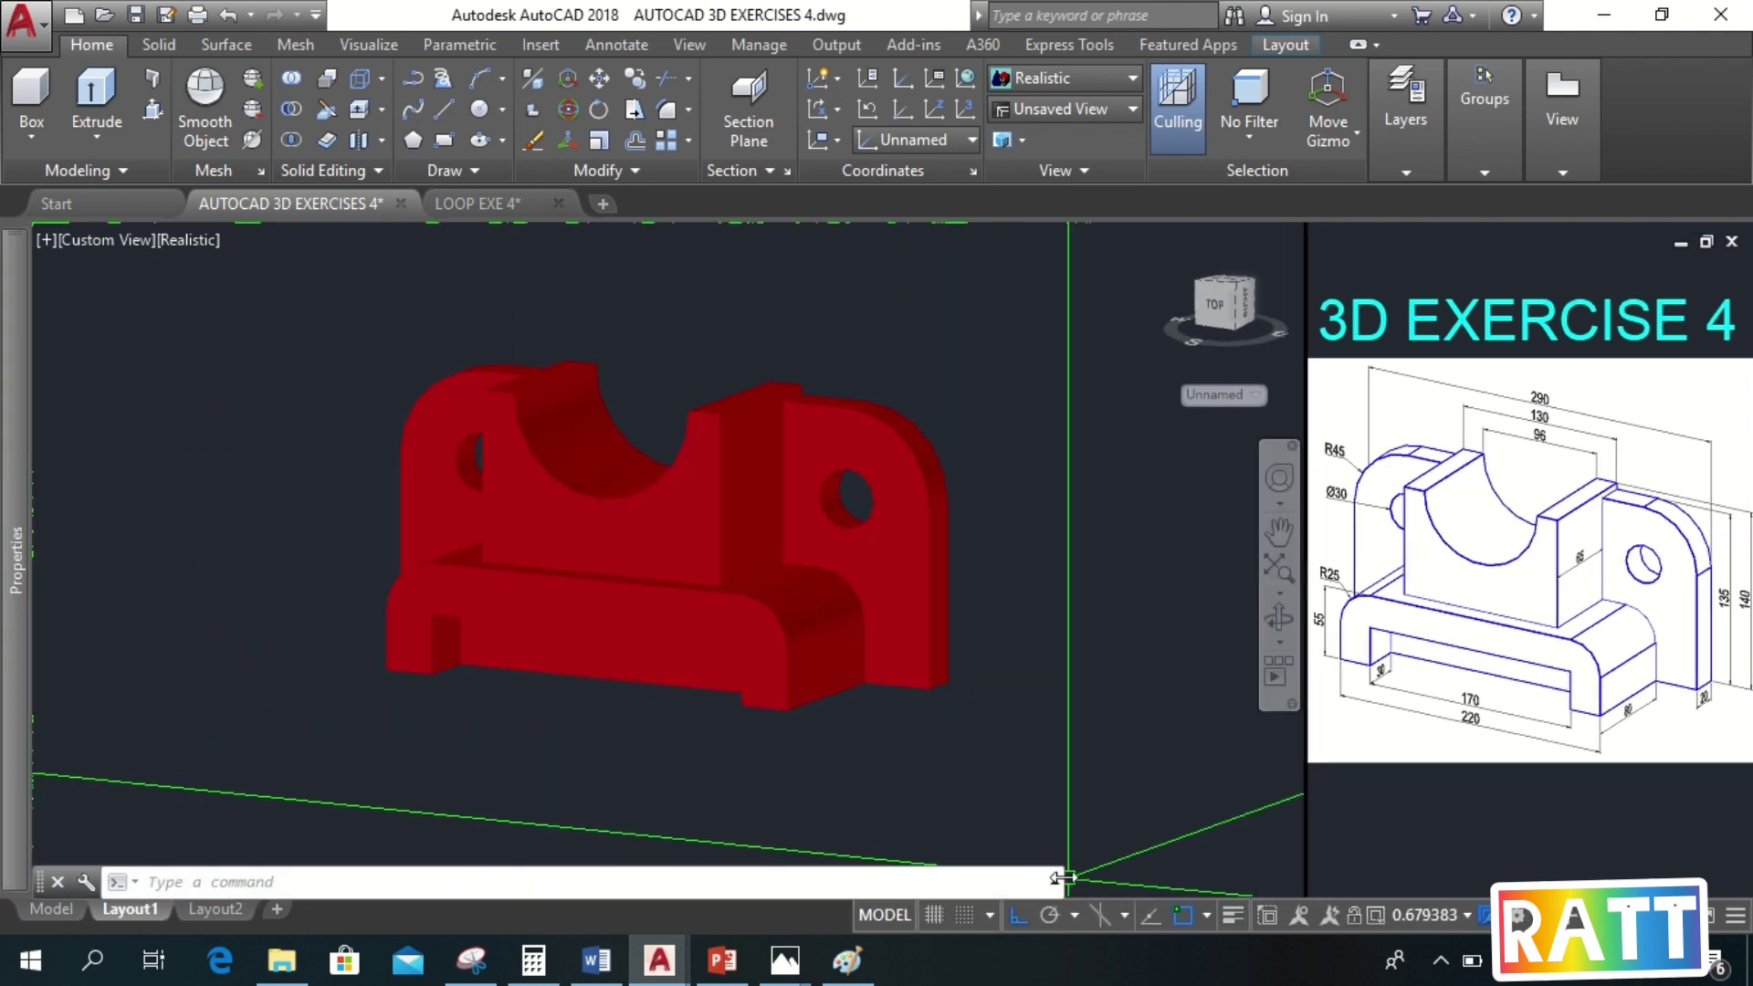
pyautogui.moveTo(1045, 877); pyautogui.dragTo(394, 892)
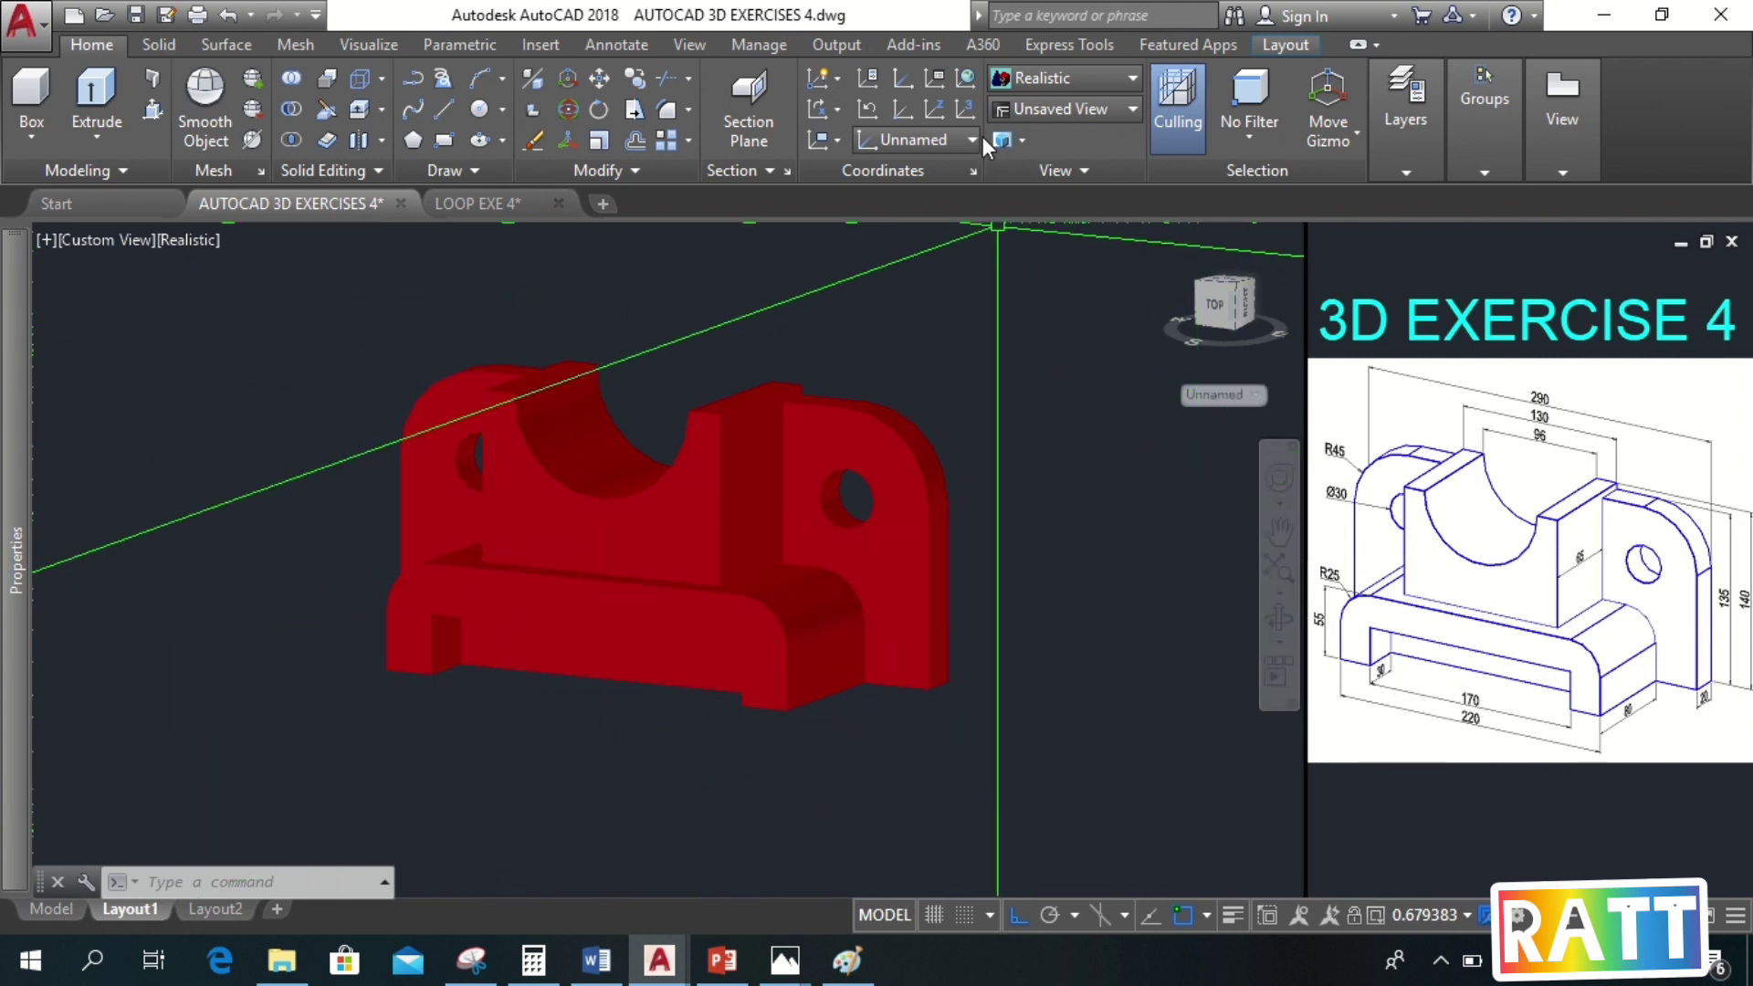
# Set a 3-point UCS on the front face, origin at the lower-left corner
pyautogui.click(963, 109)
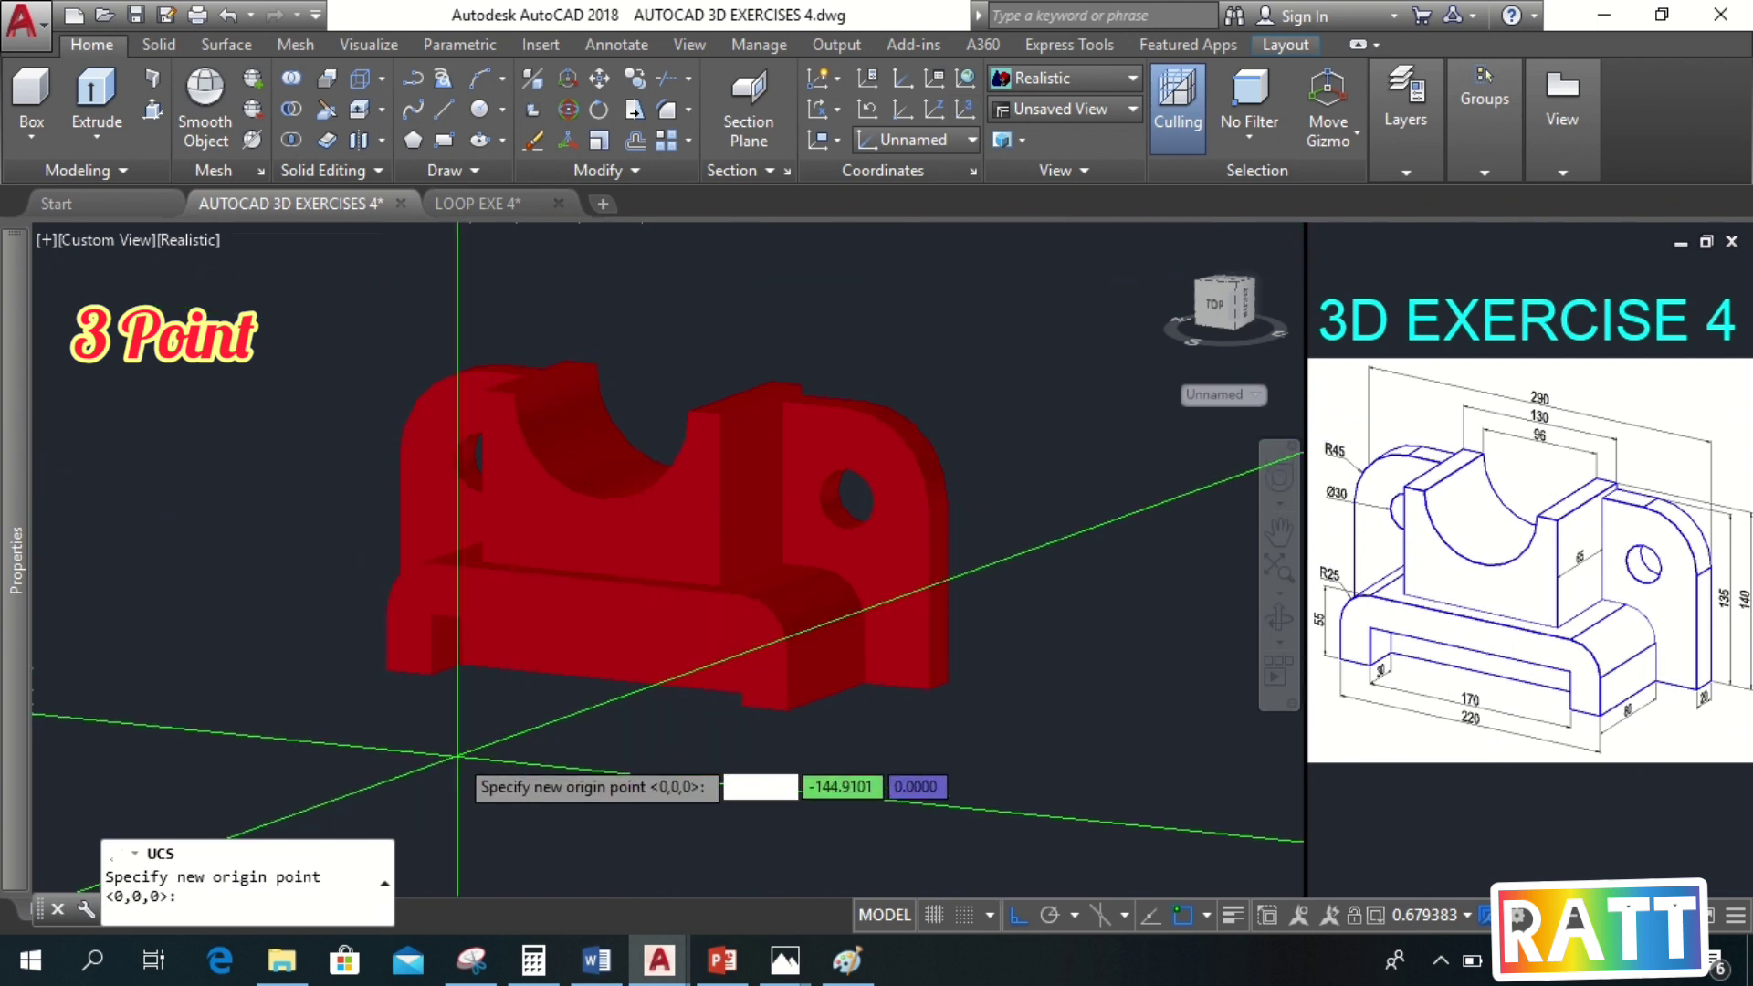
pyautogui.click(424, 681)
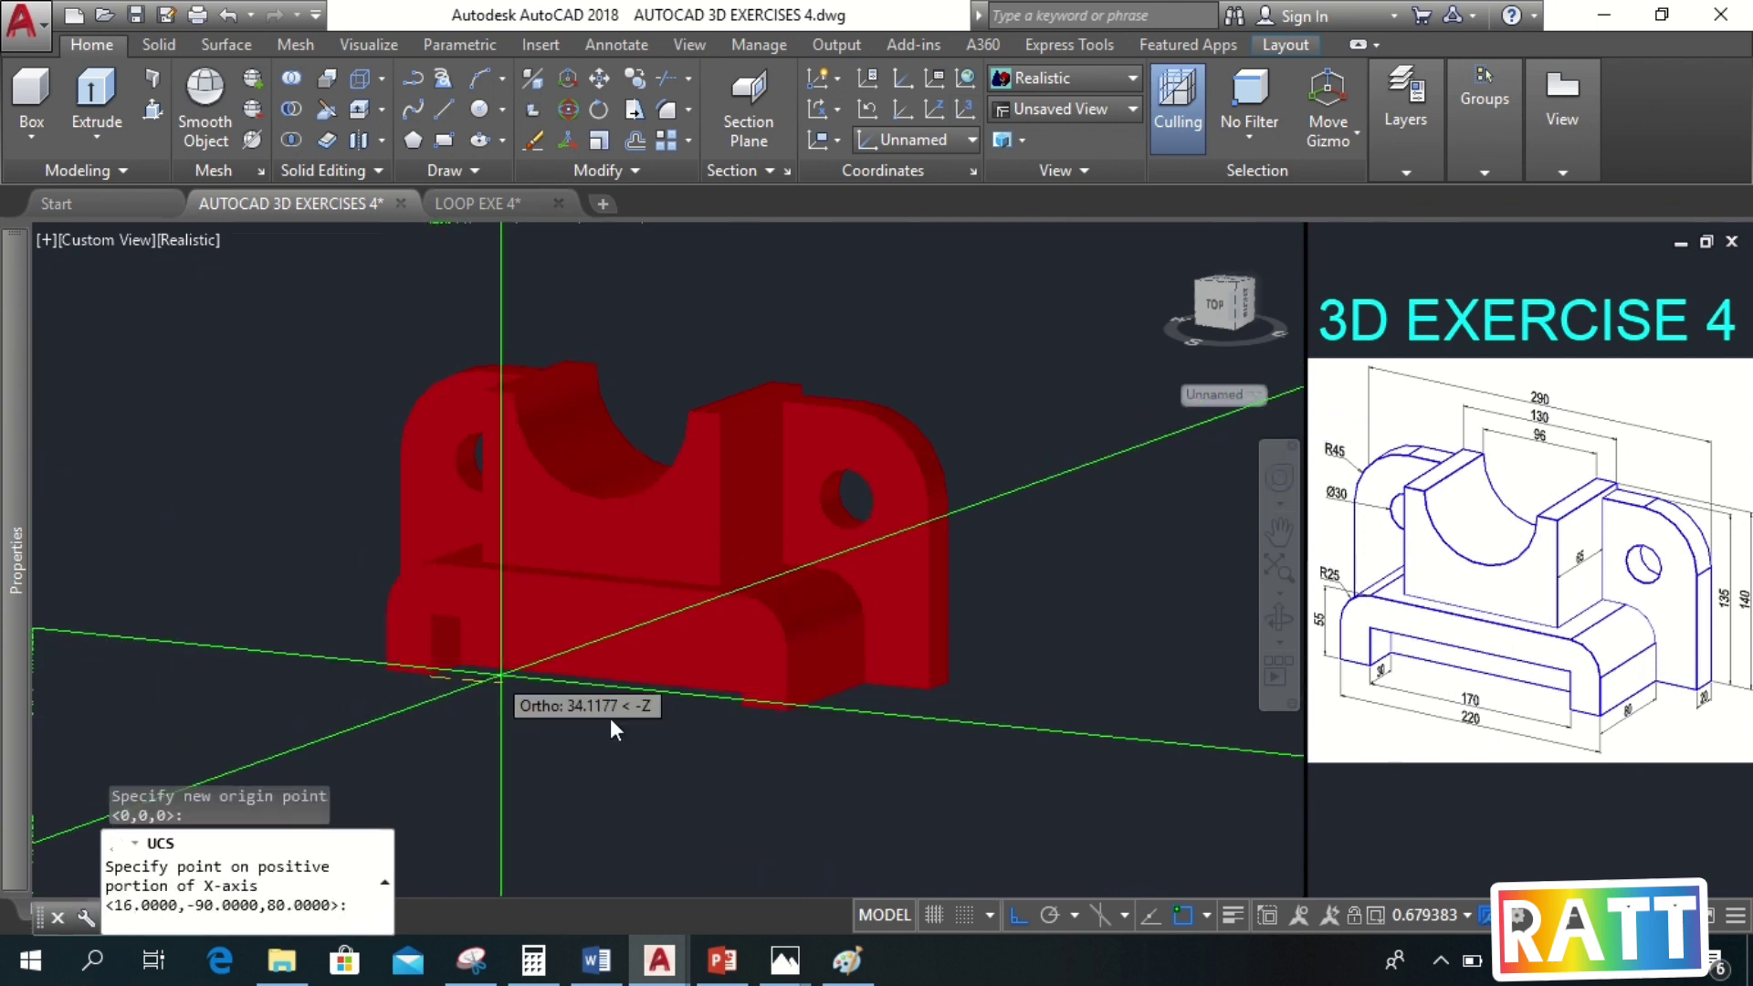
pyautogui.click(1004, 765)
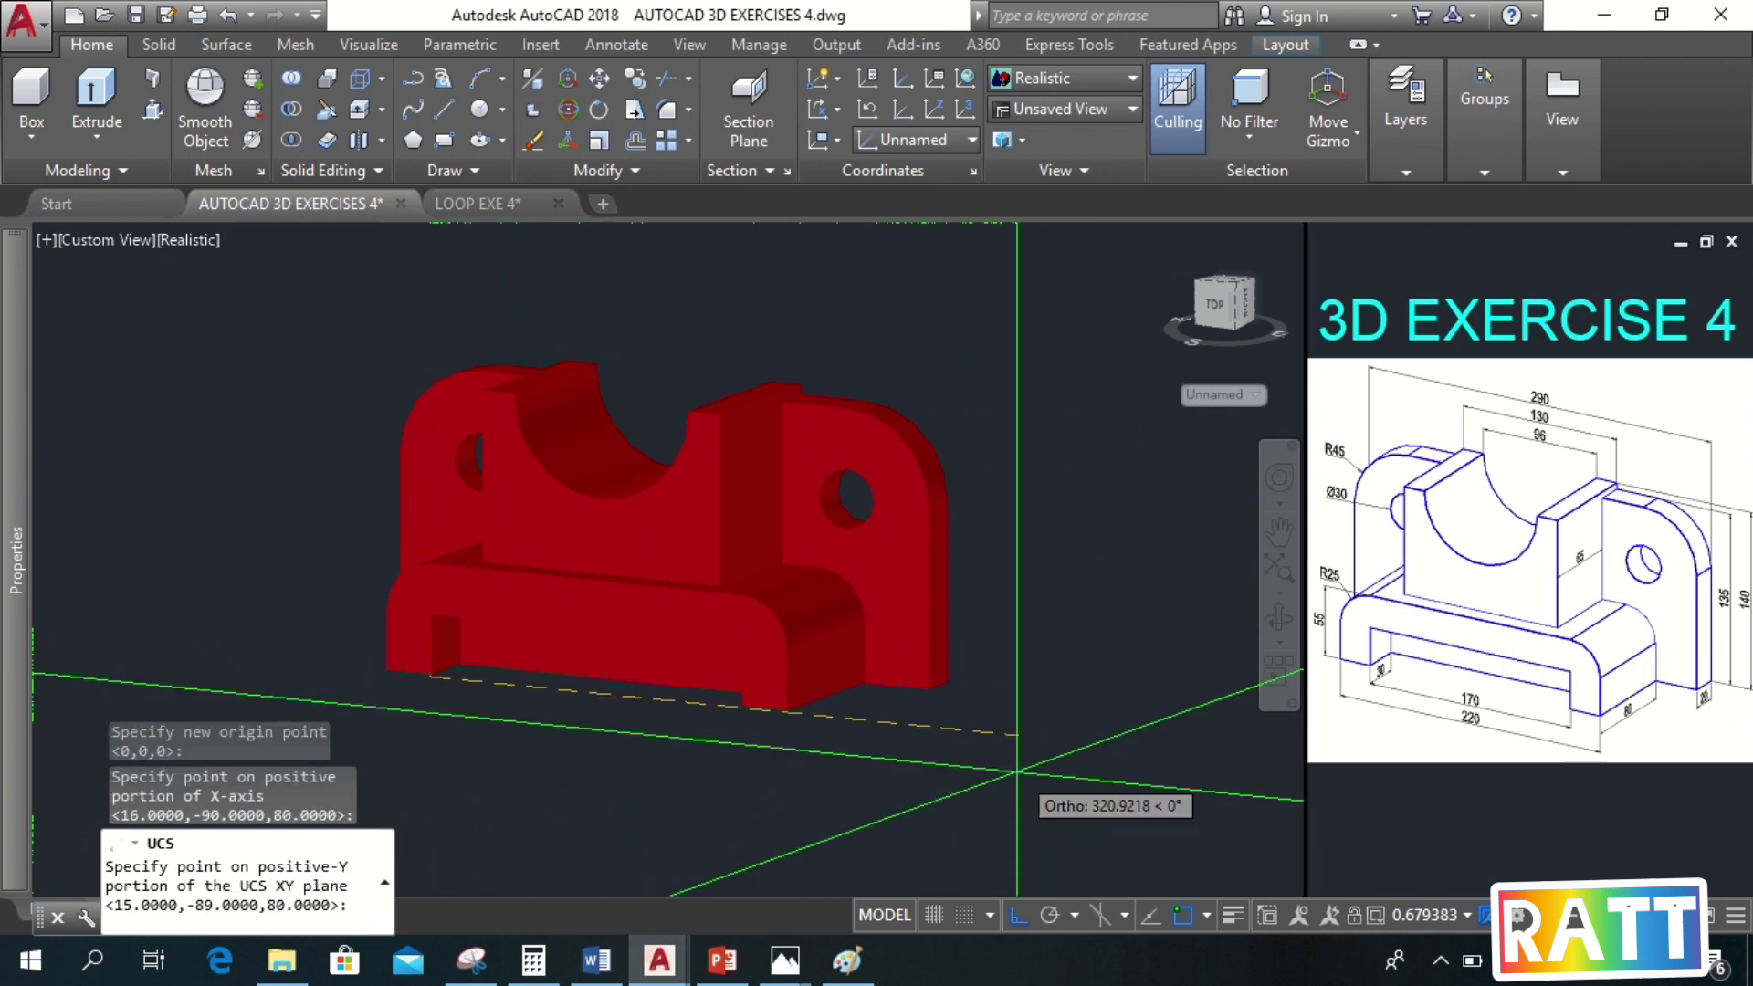
pyautogui.click(509, 293)
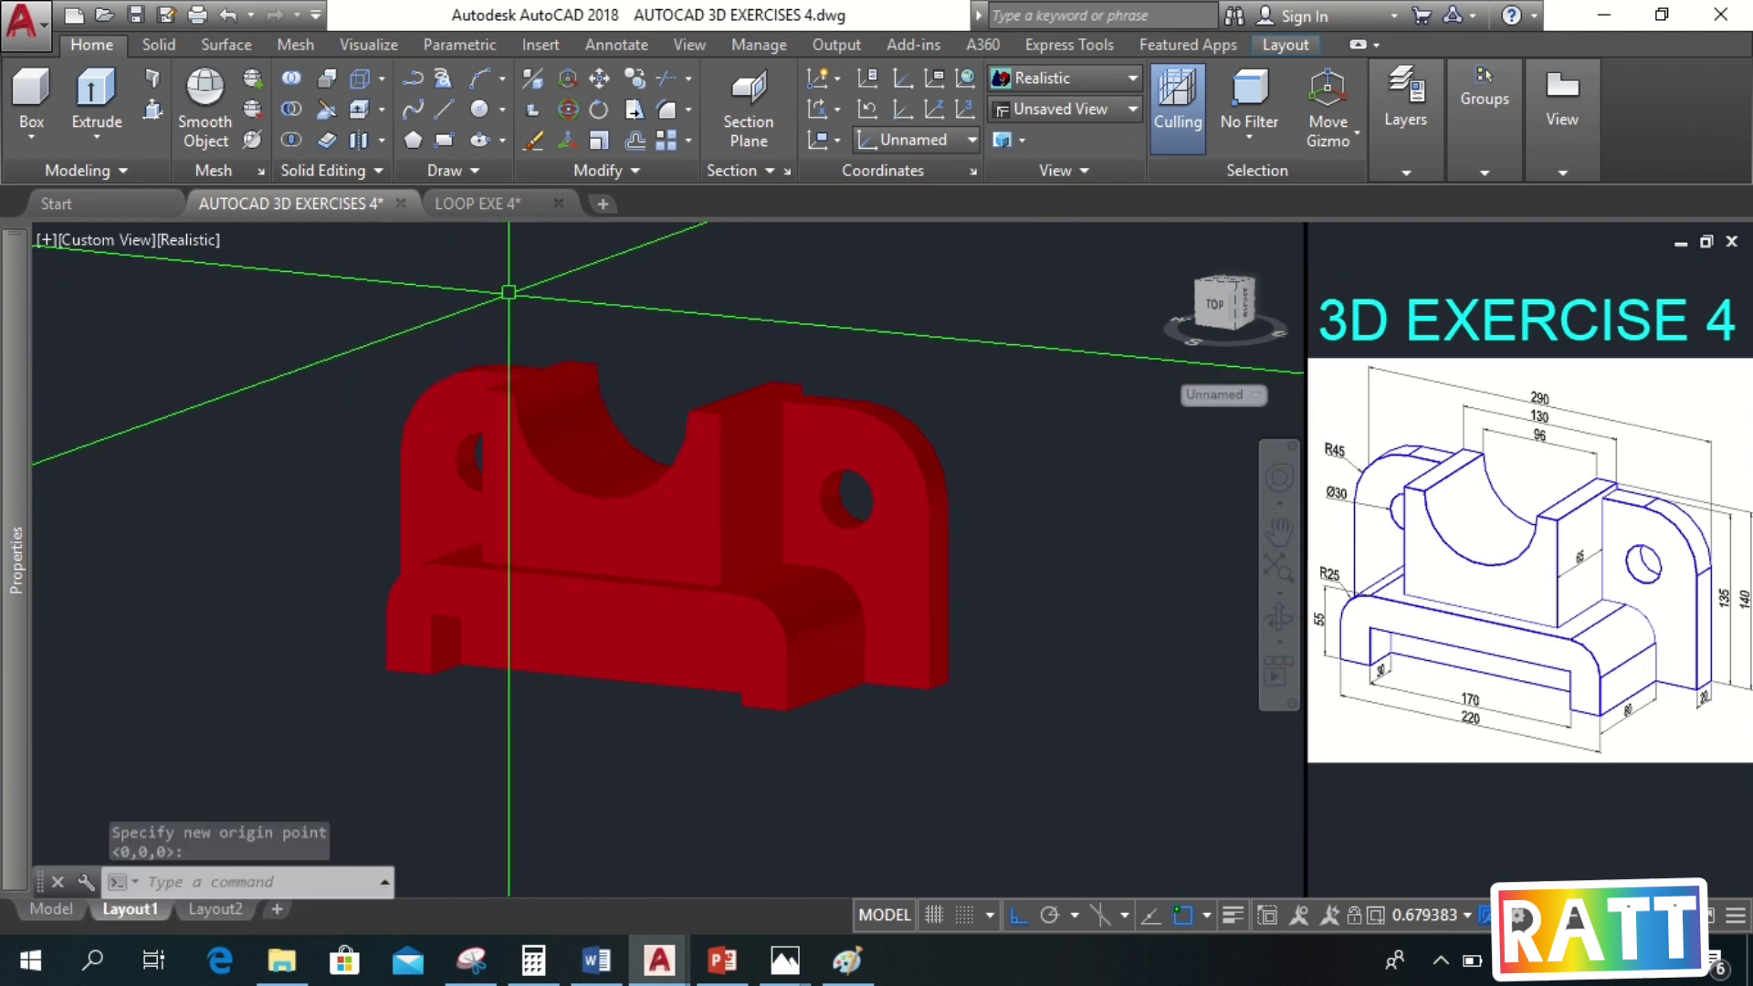
# Add linear dimensions 170 and 220 beneath the bracket's front bottom edge
pyautogui.click(622, 47)
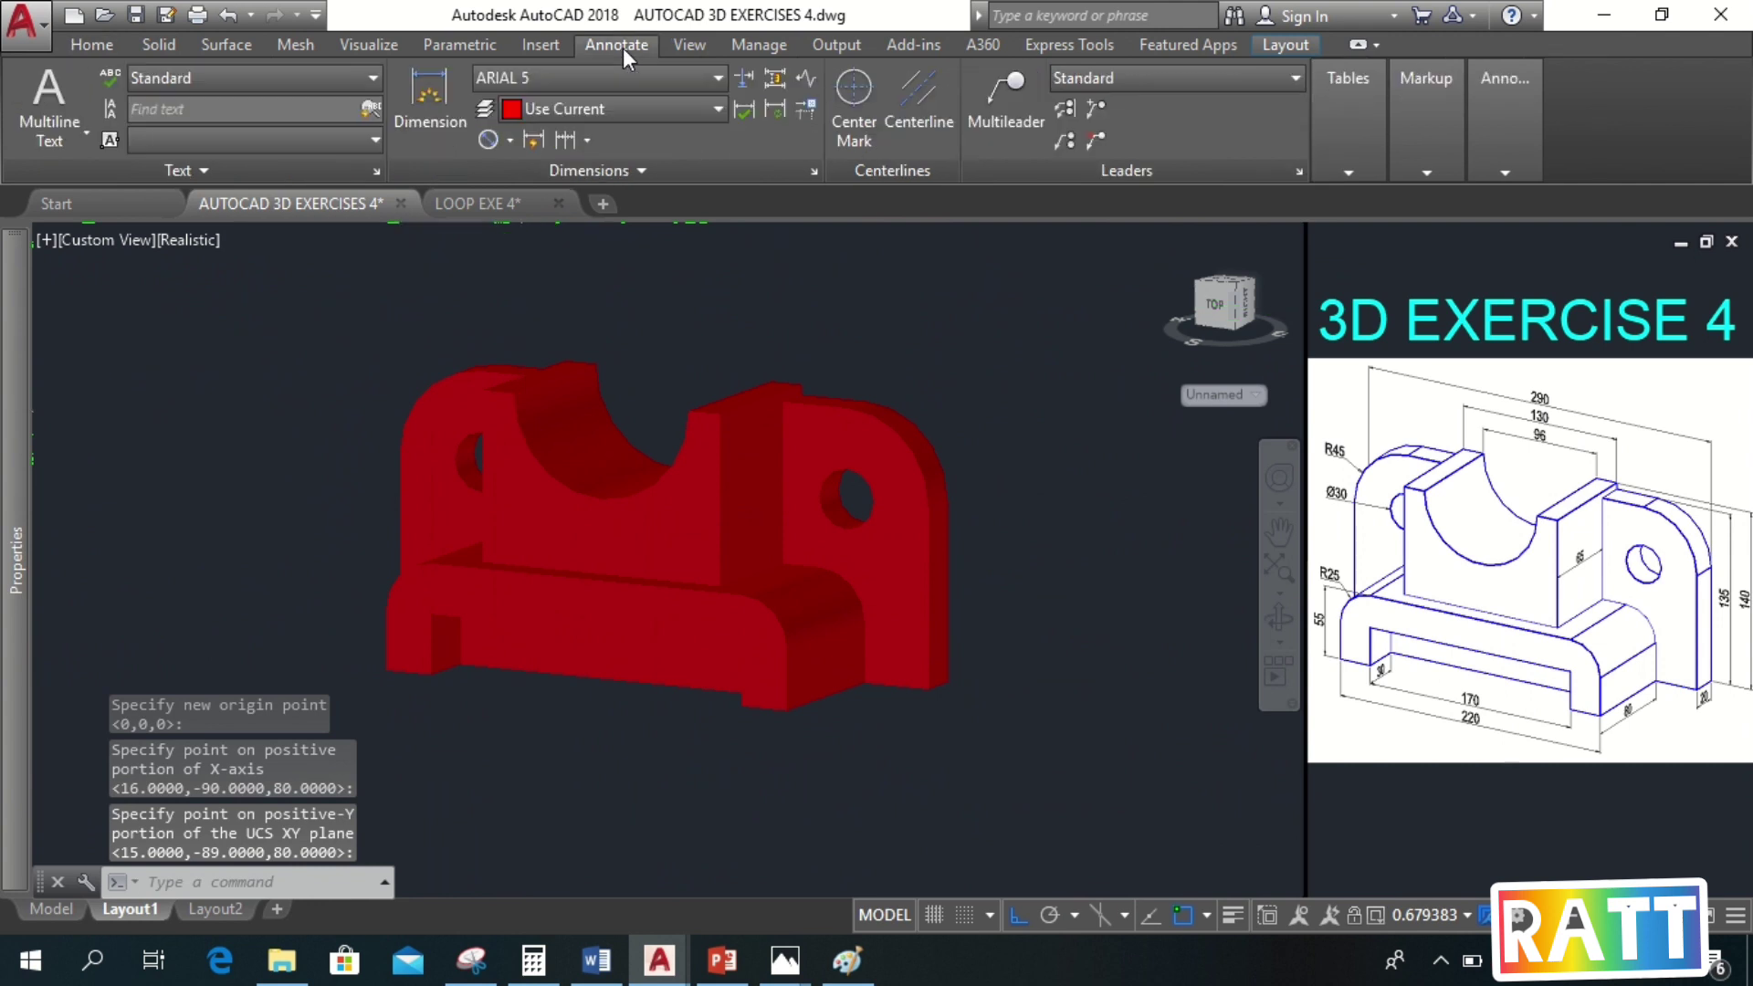
pyautogui.click(511, 140)
pyautogui.click(502, 183)
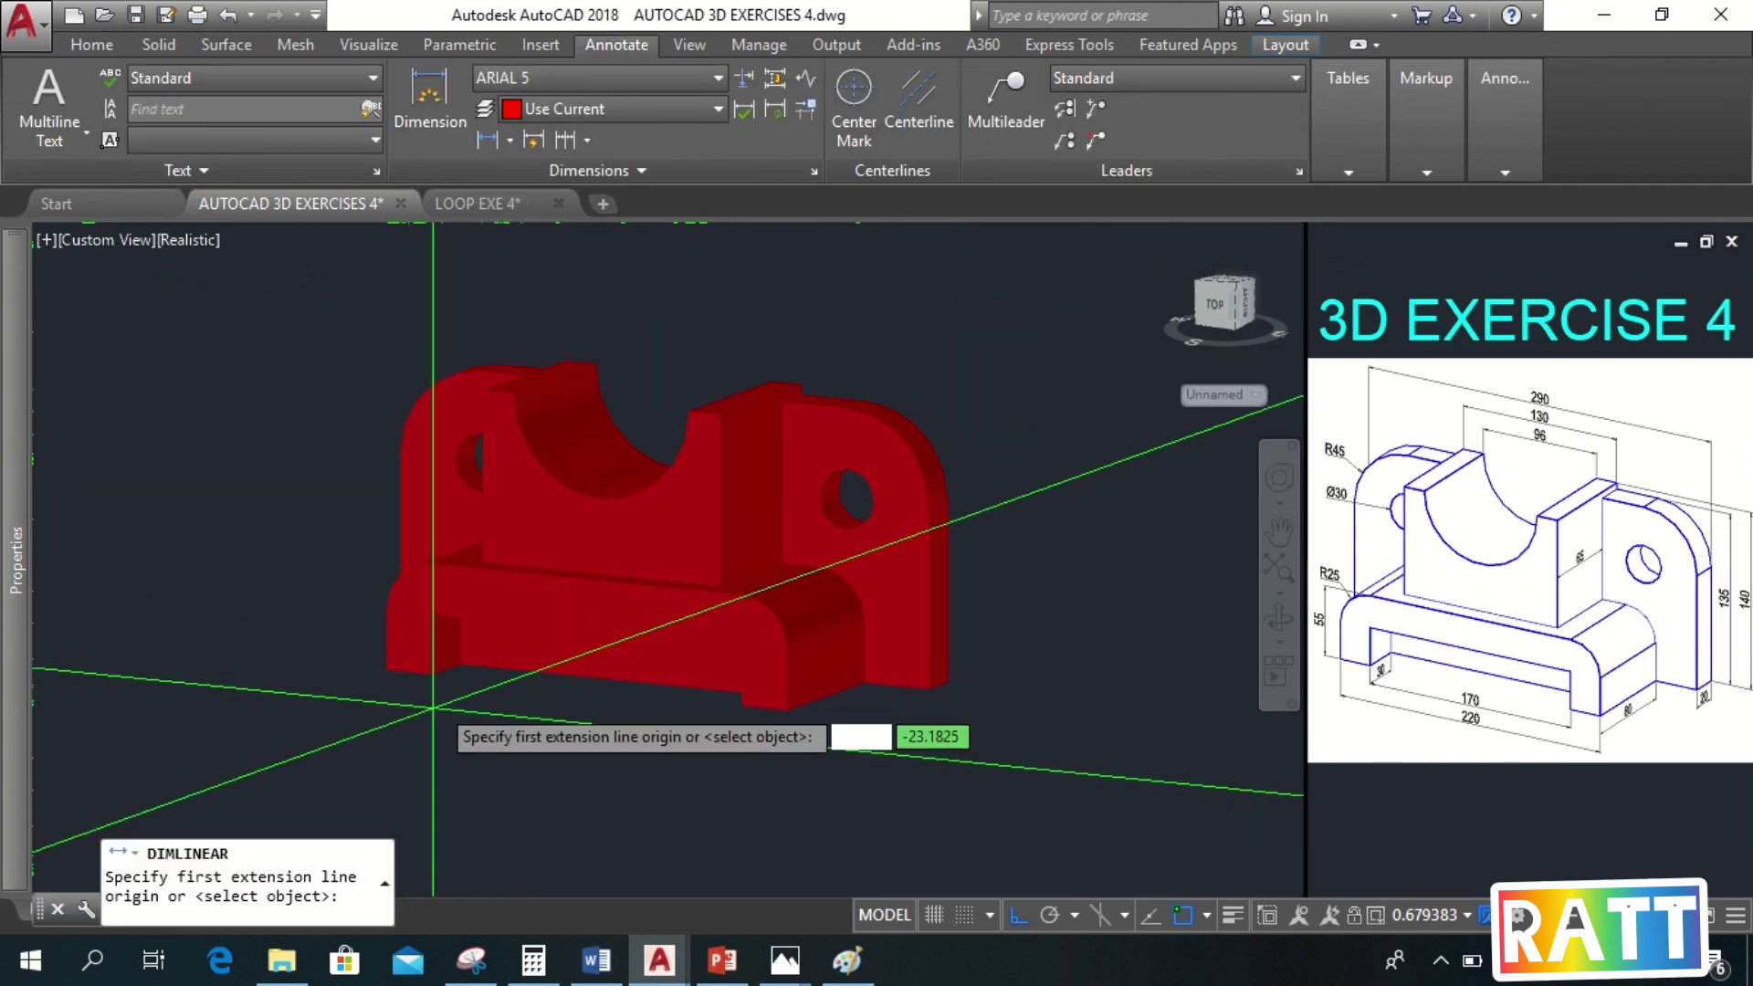
pyautogui.click(425, 675)
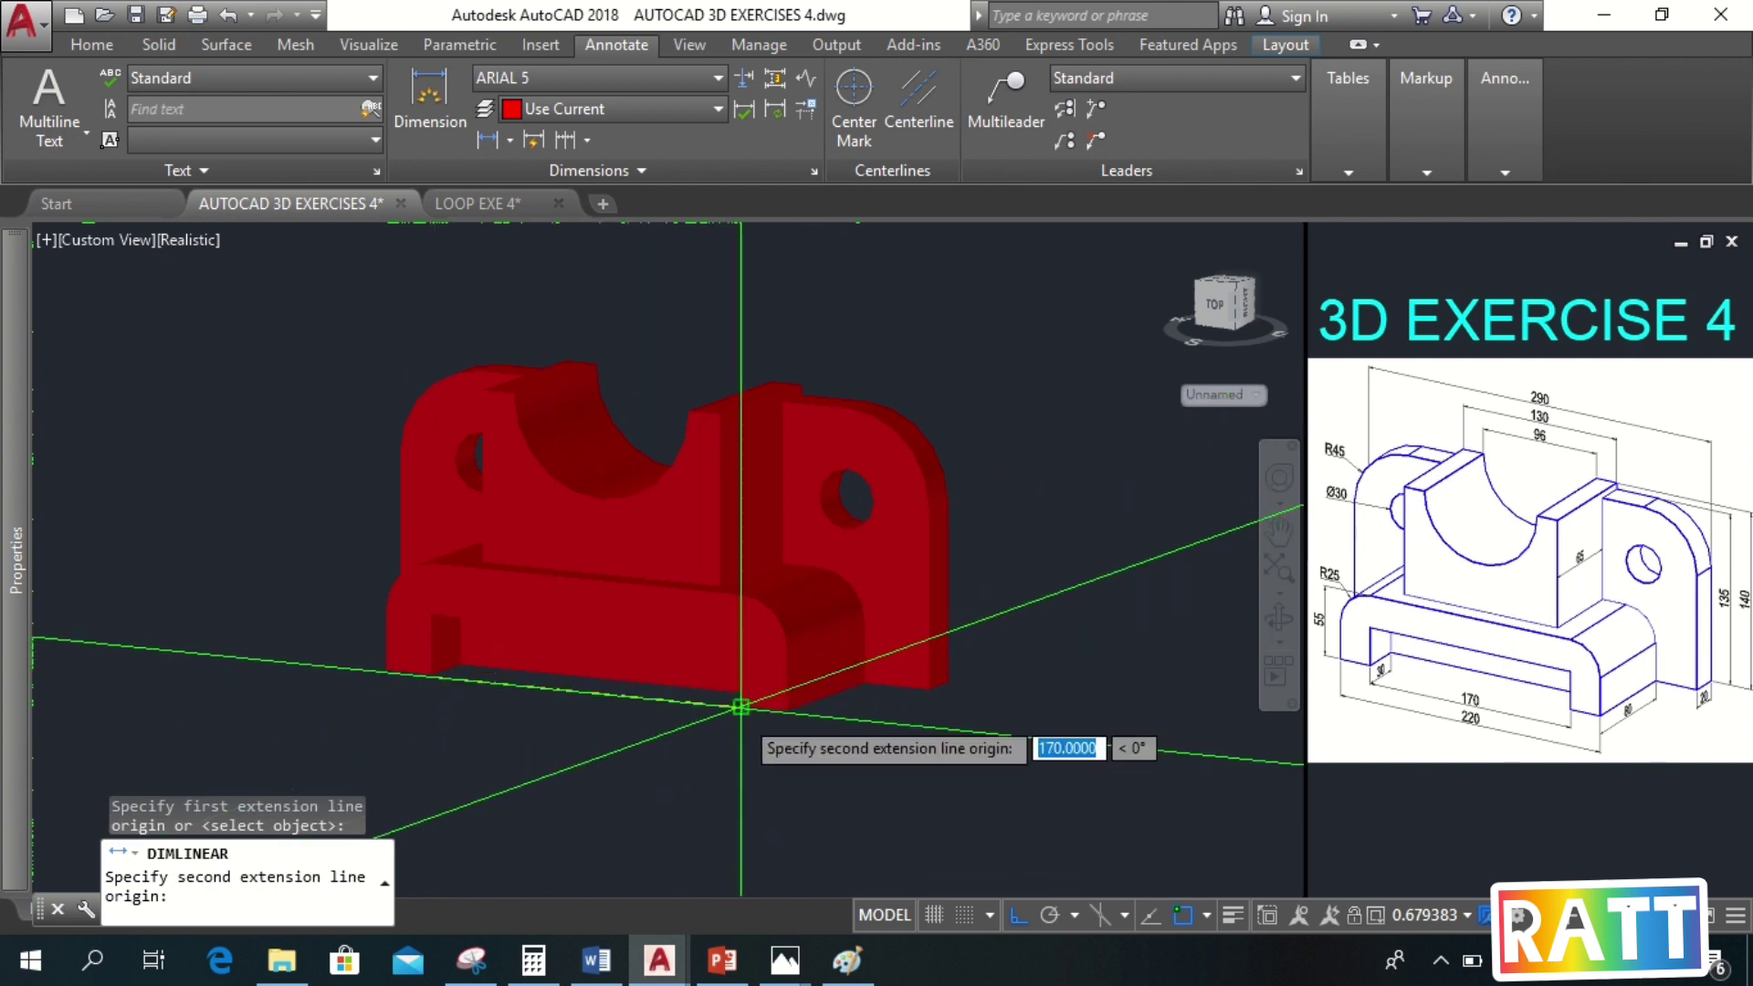
pyautogui.click(740, 708)
pyautogui.click(657, 741)
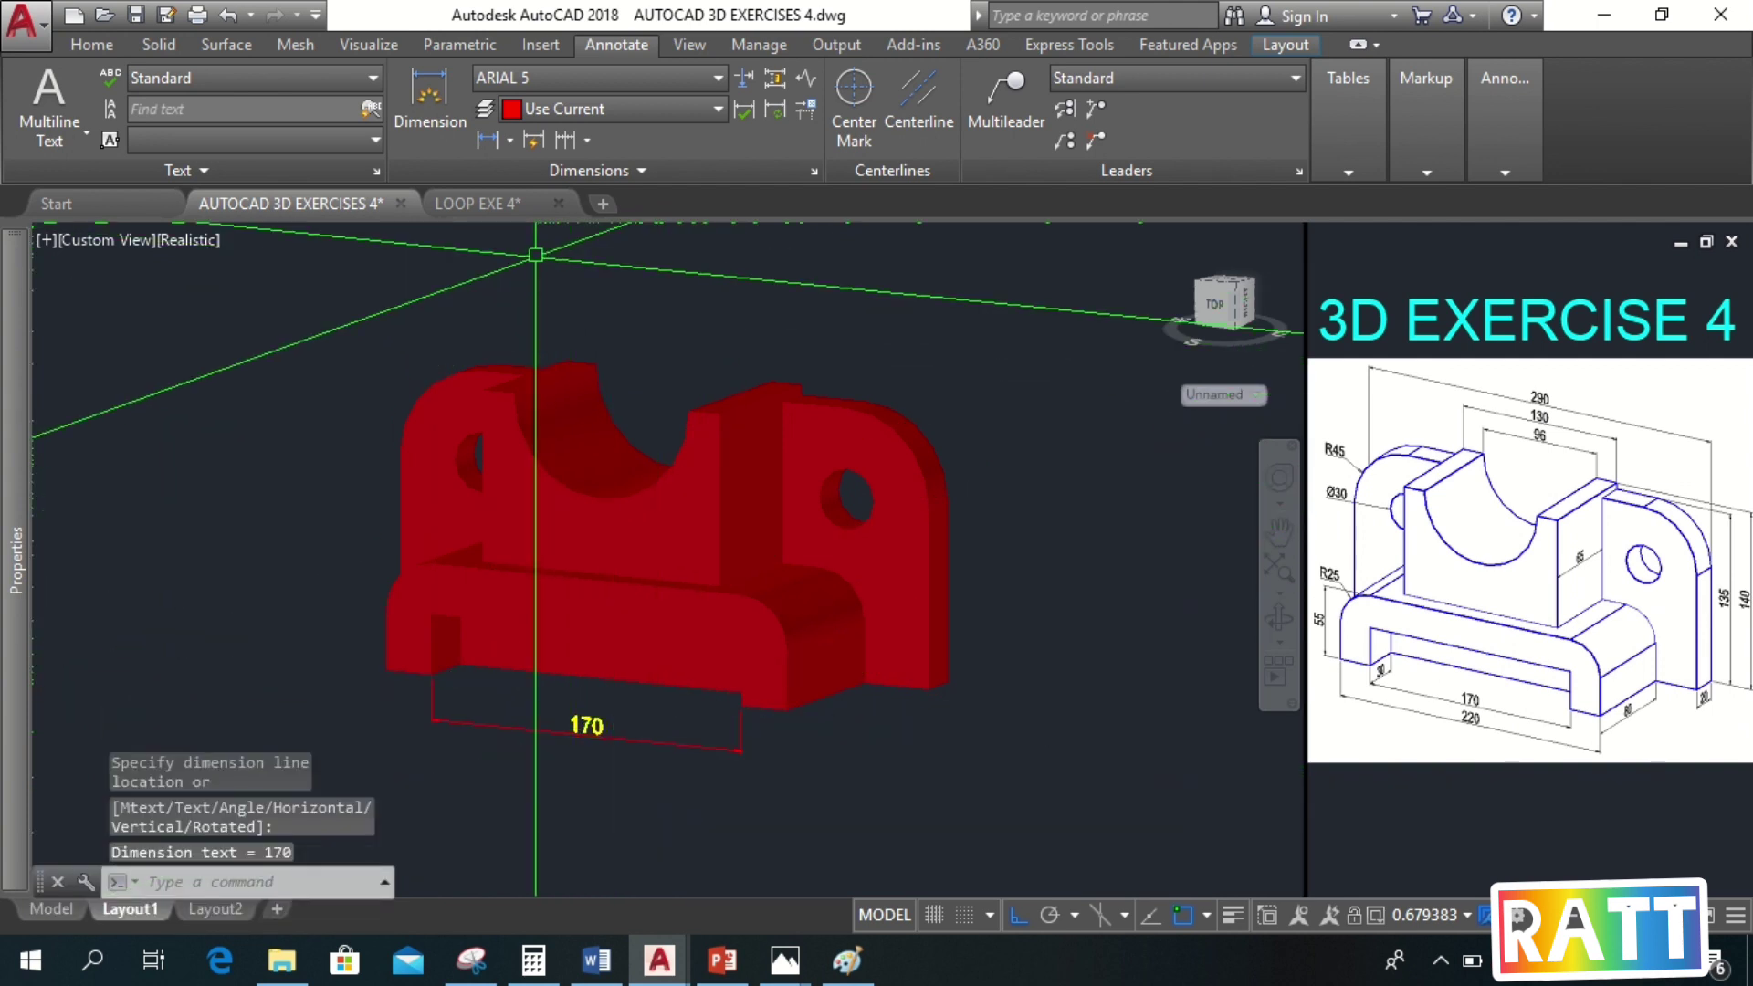
pyautogui.click(493, 140)
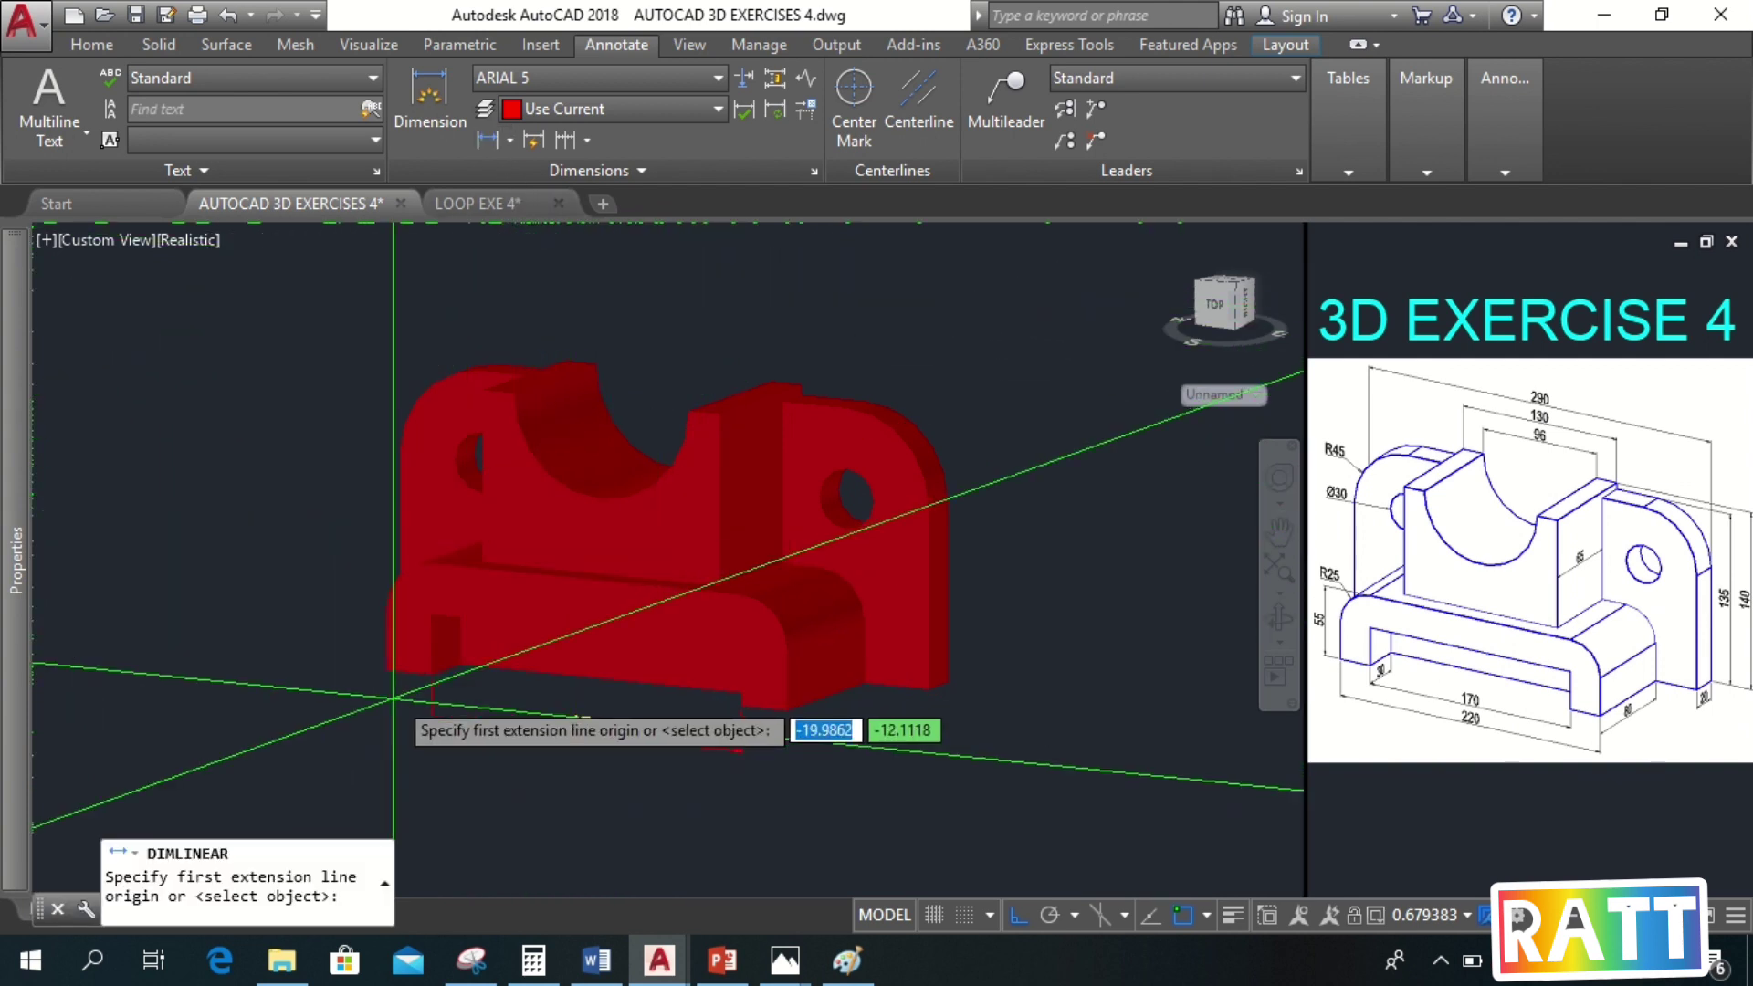
pyautogui.click(429, 683)
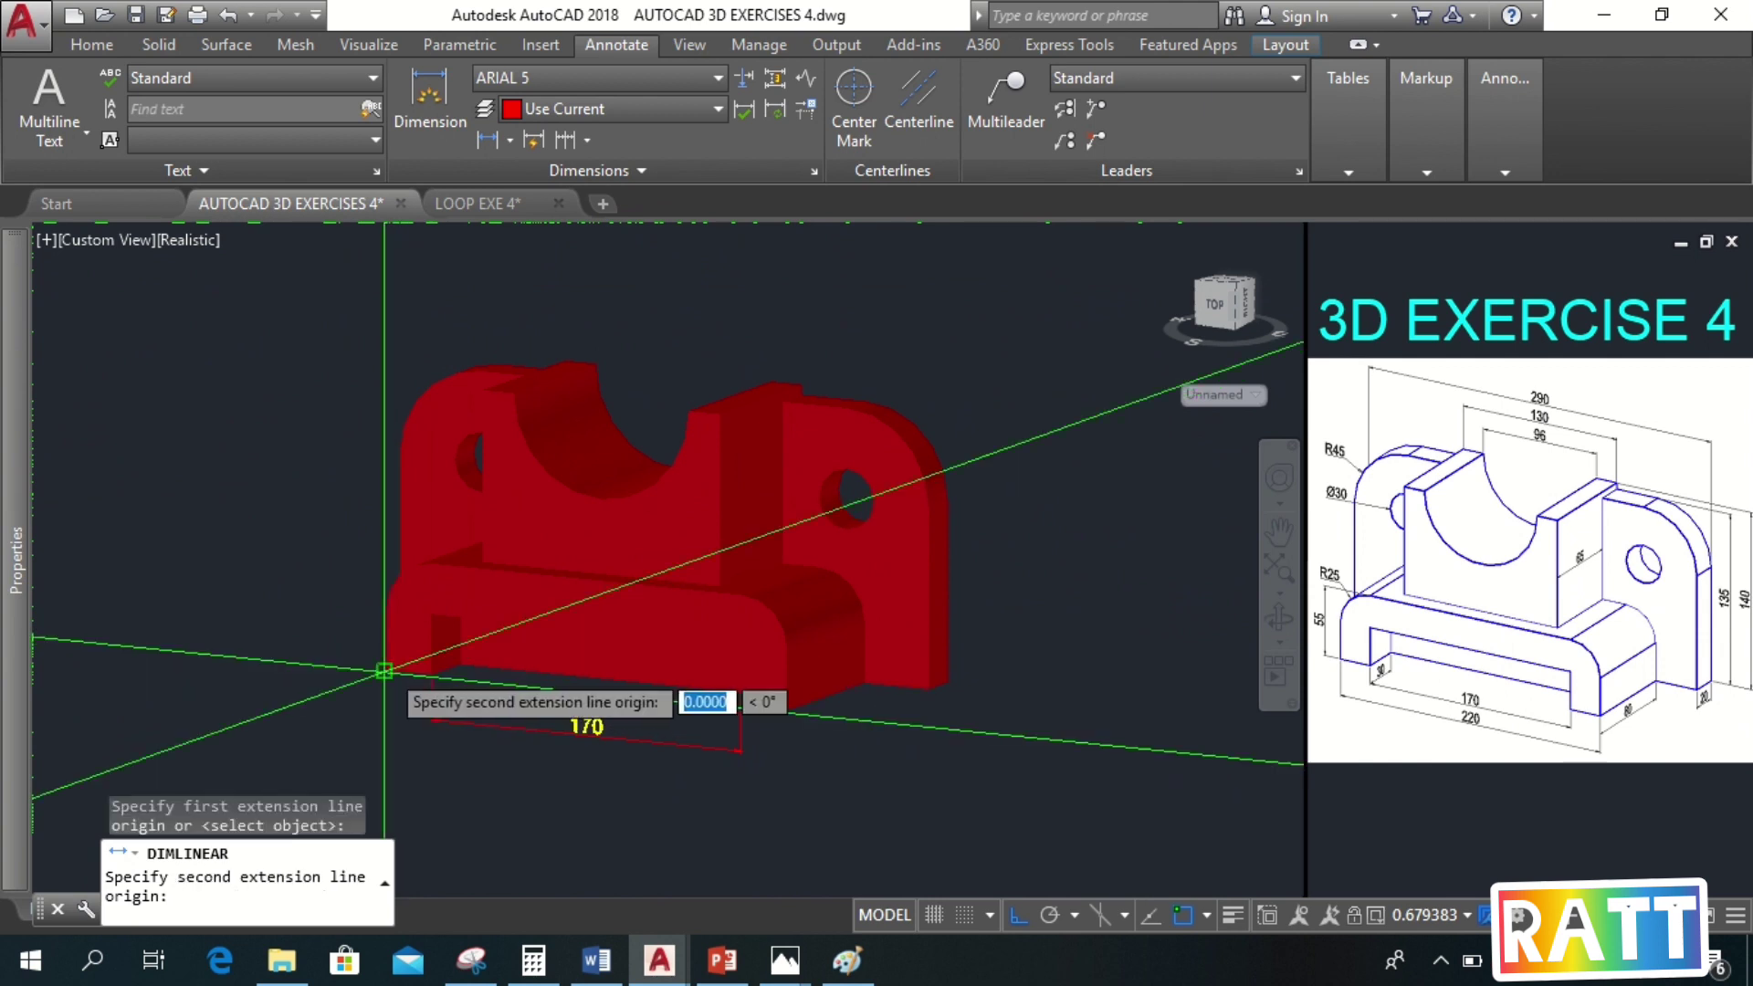
pyautogui.click(786, 713)
pyautogui.click(726, 789)
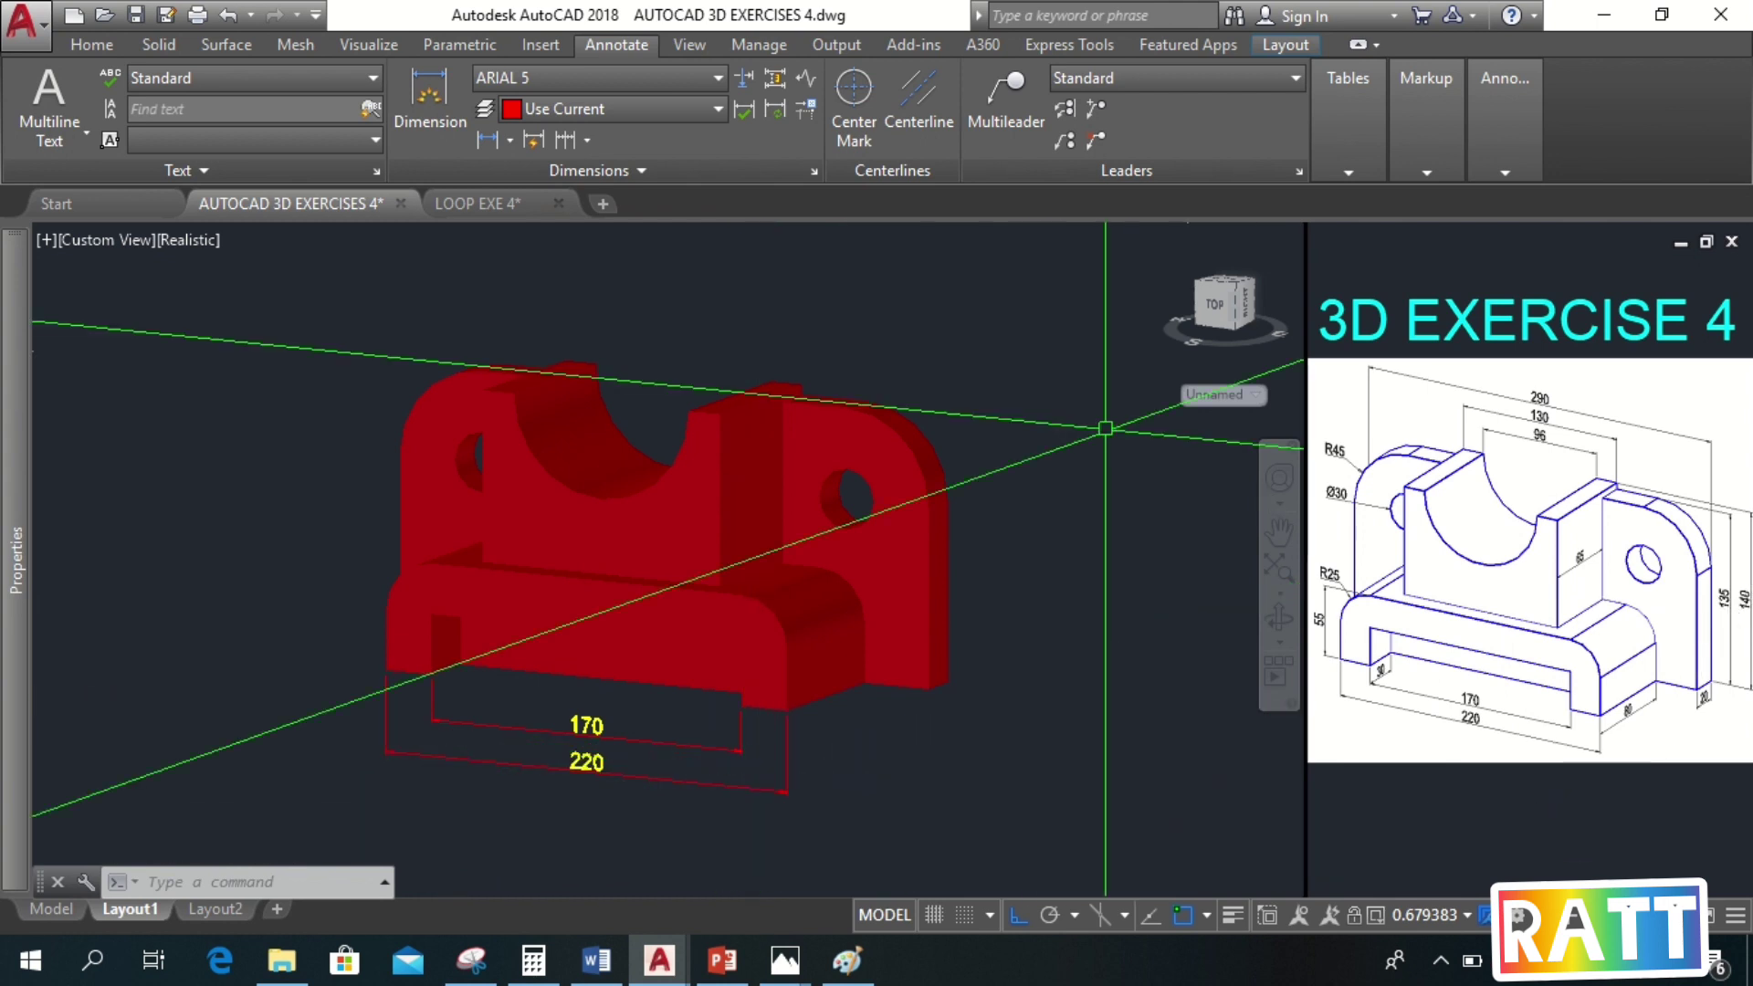
pyautogui.click(92, 44)
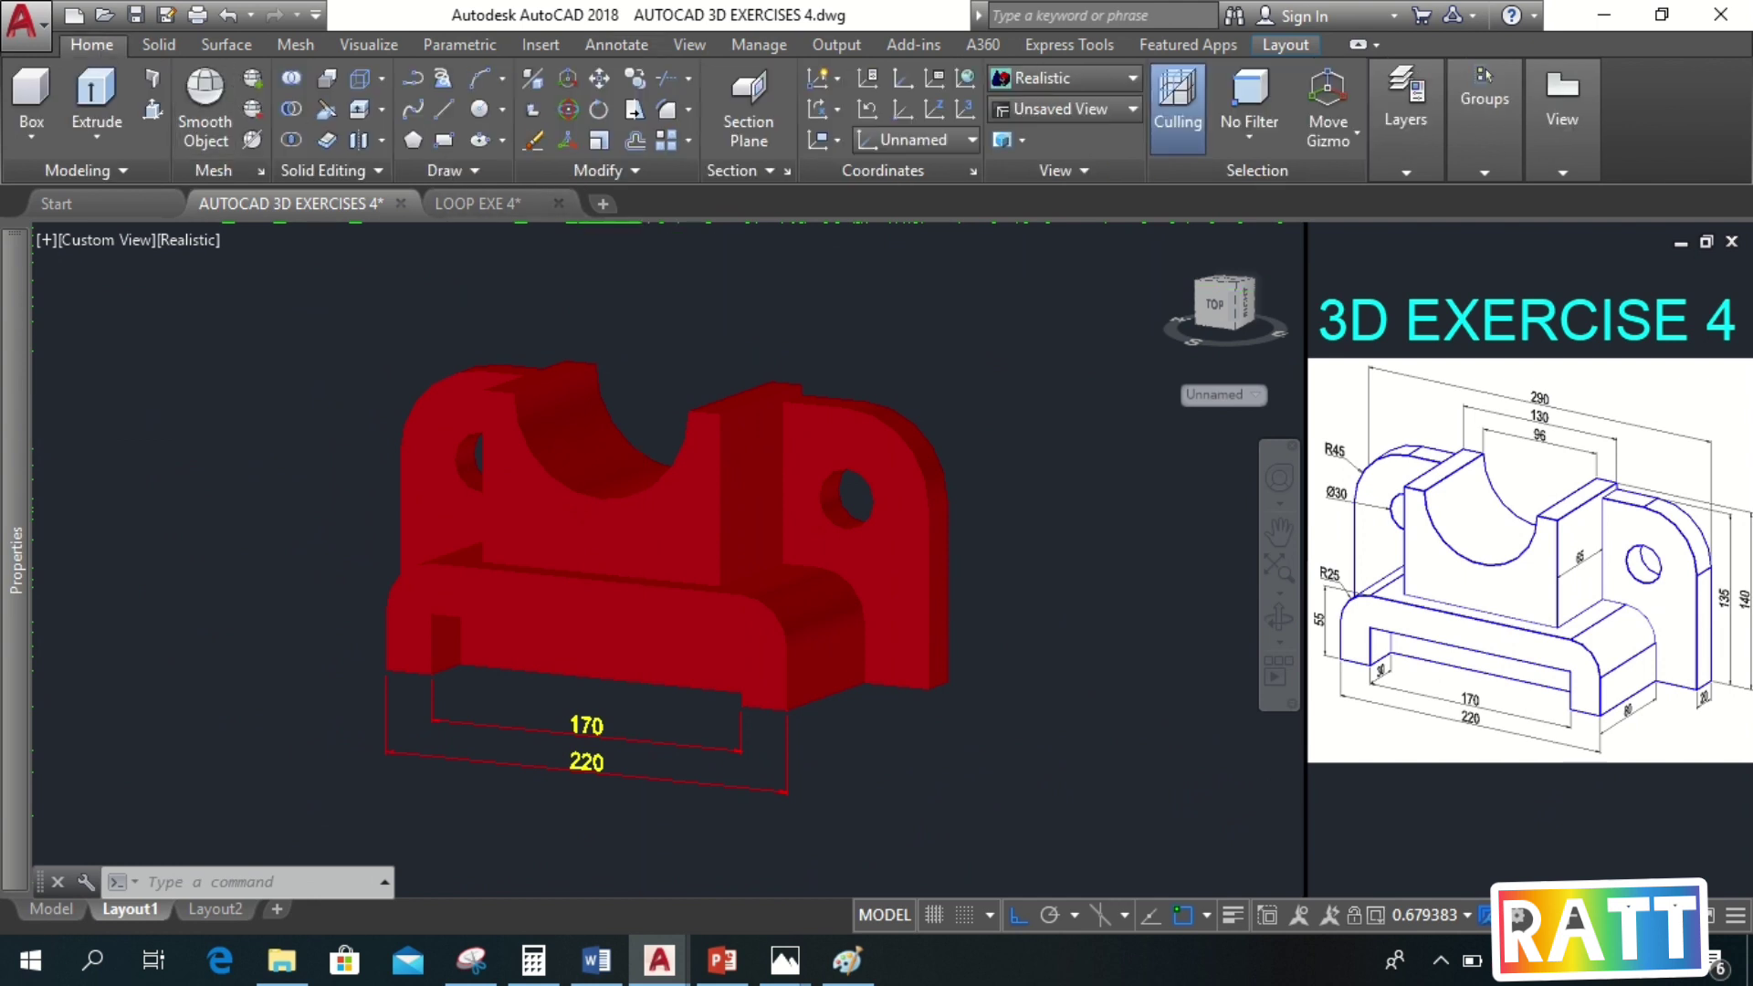
# Set a 3-point UCS on the bracket's right side, origin at its lower corner
pyautogui.click(964, 109)
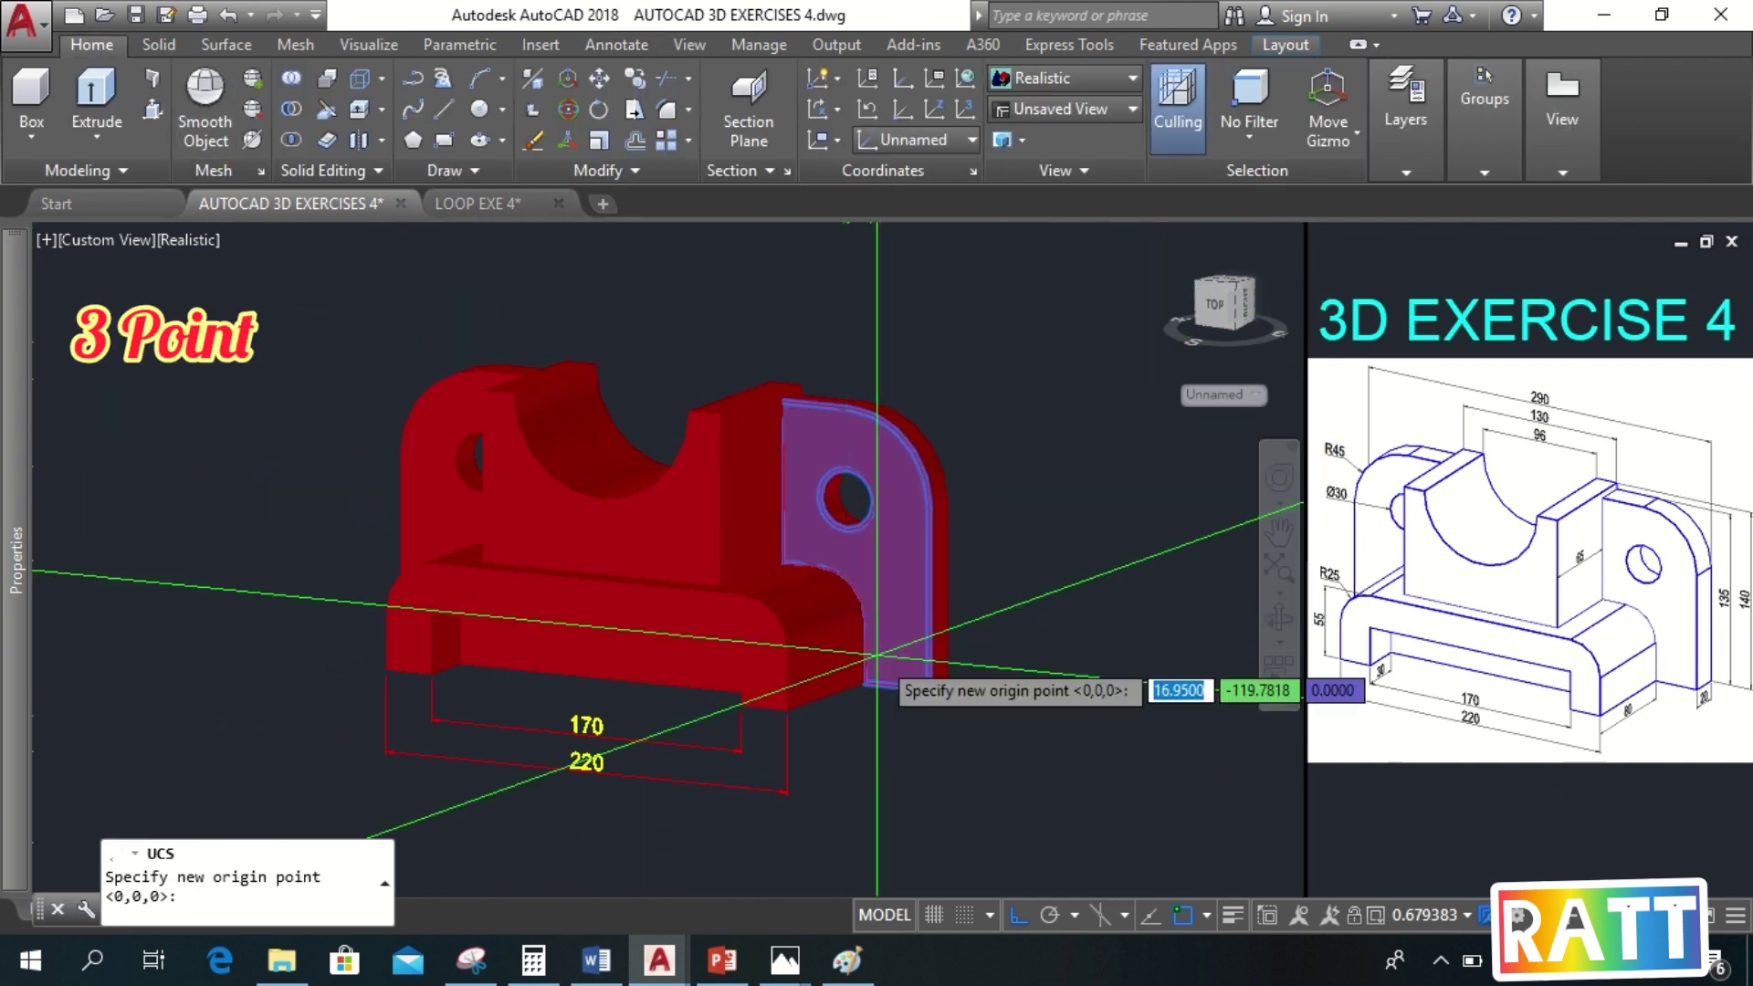
pyautogui.click(940, 690)
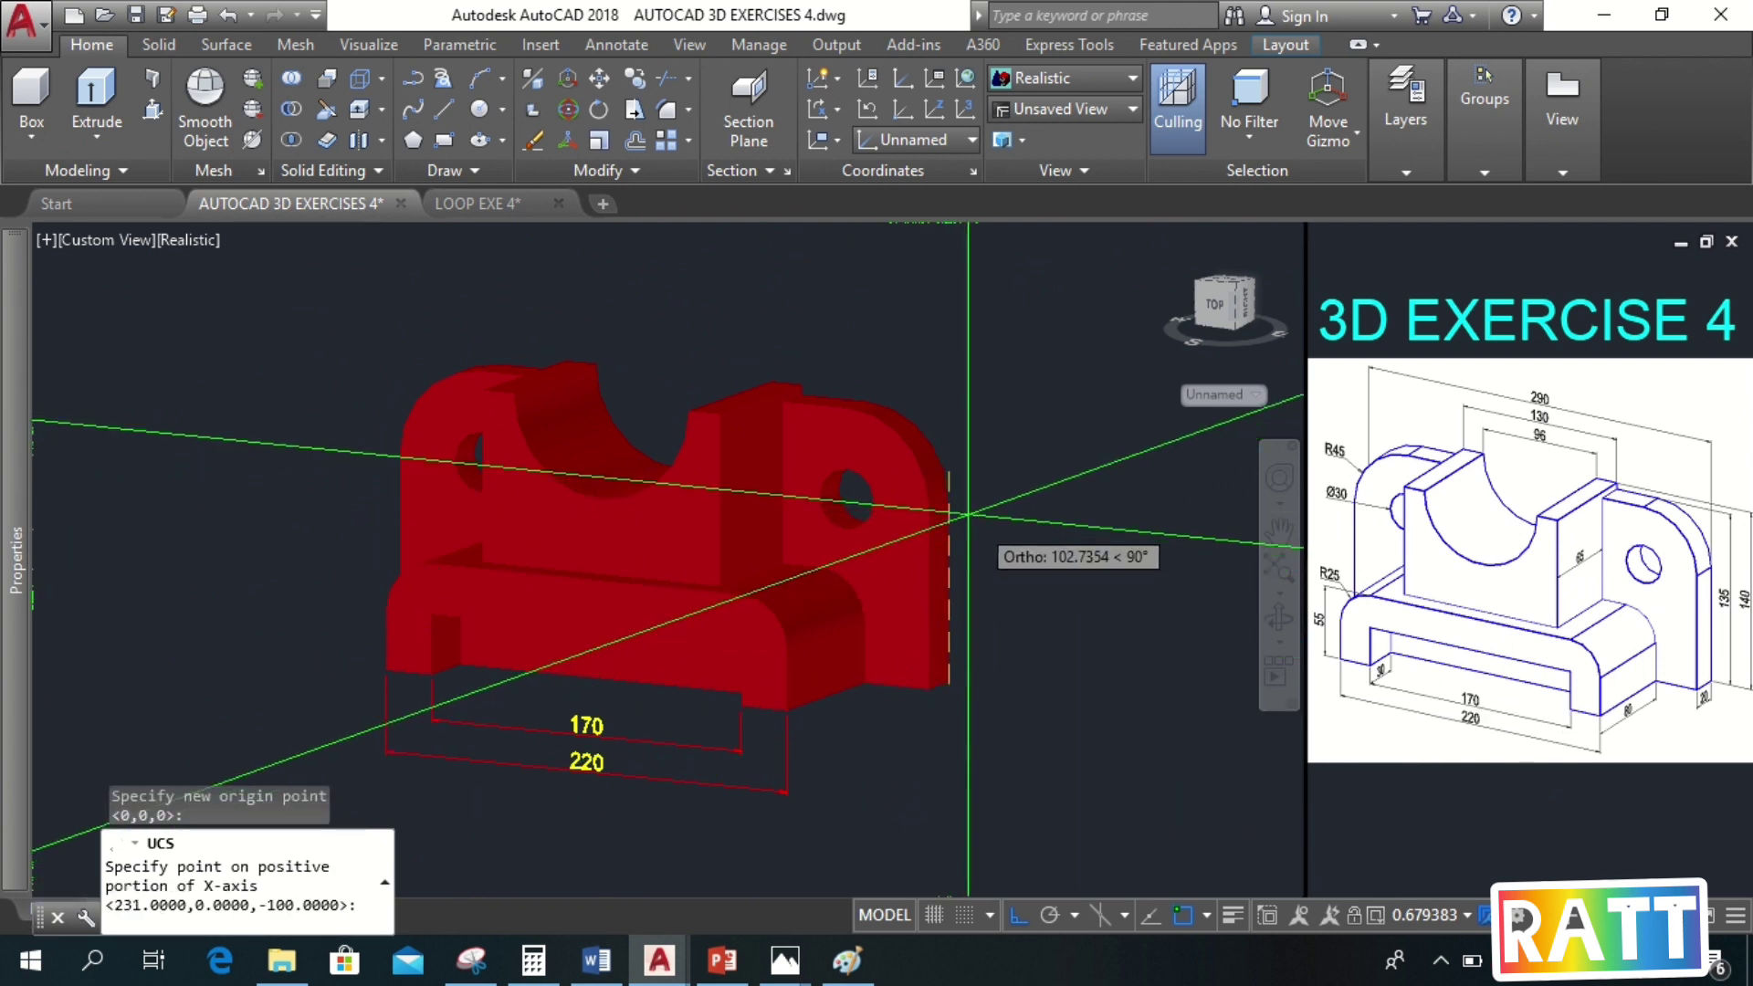
pyautogui.click(976, 331)
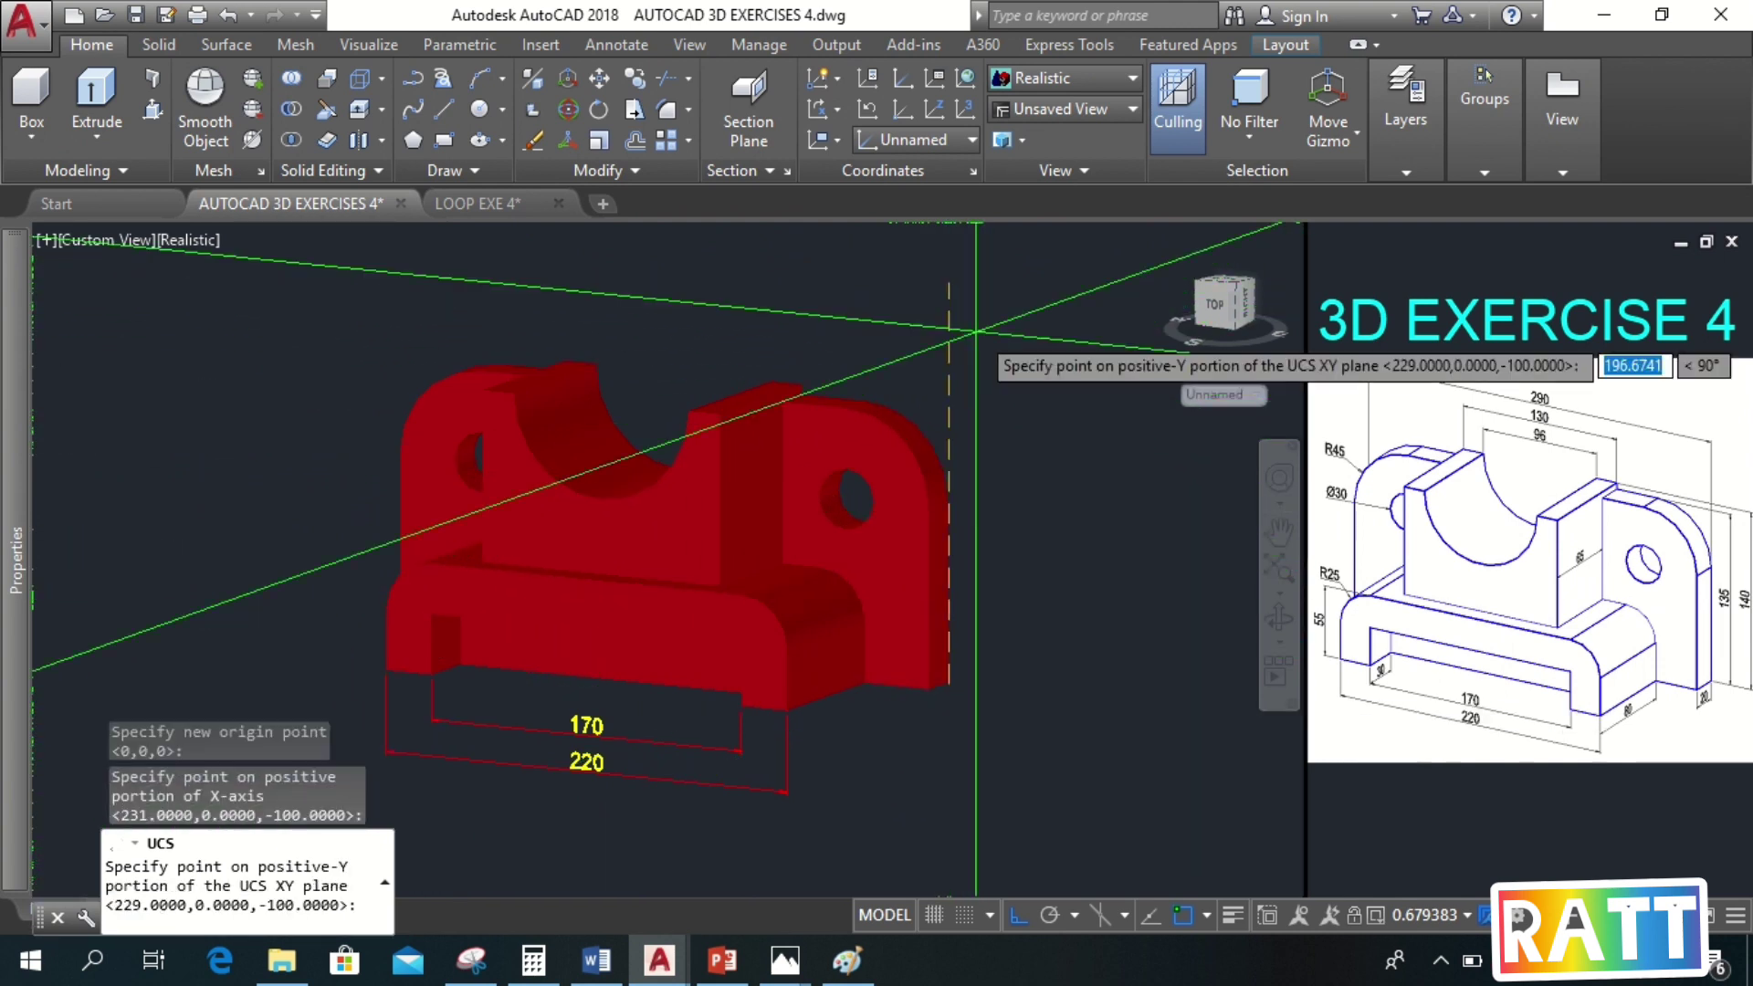
pyautogui.click(246, 532)
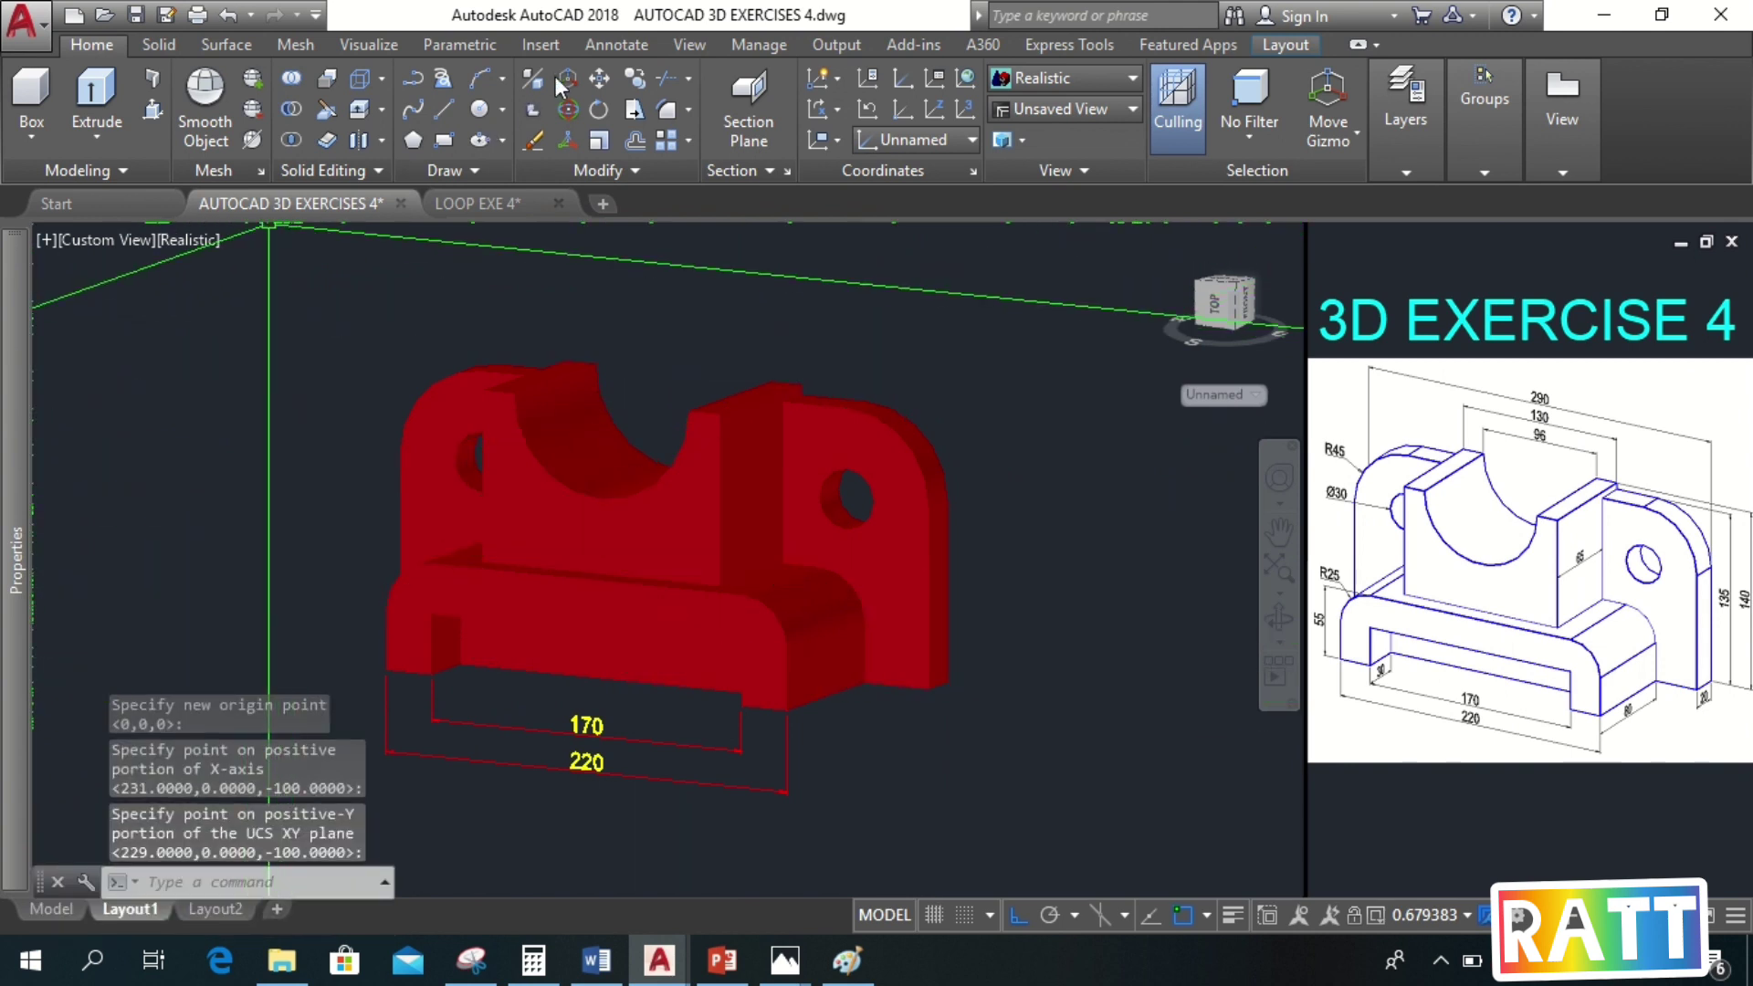
# Add vertical dimensions 135 to the hole centre and 140 overall height on the right side
pyautogui.click(616, 44)
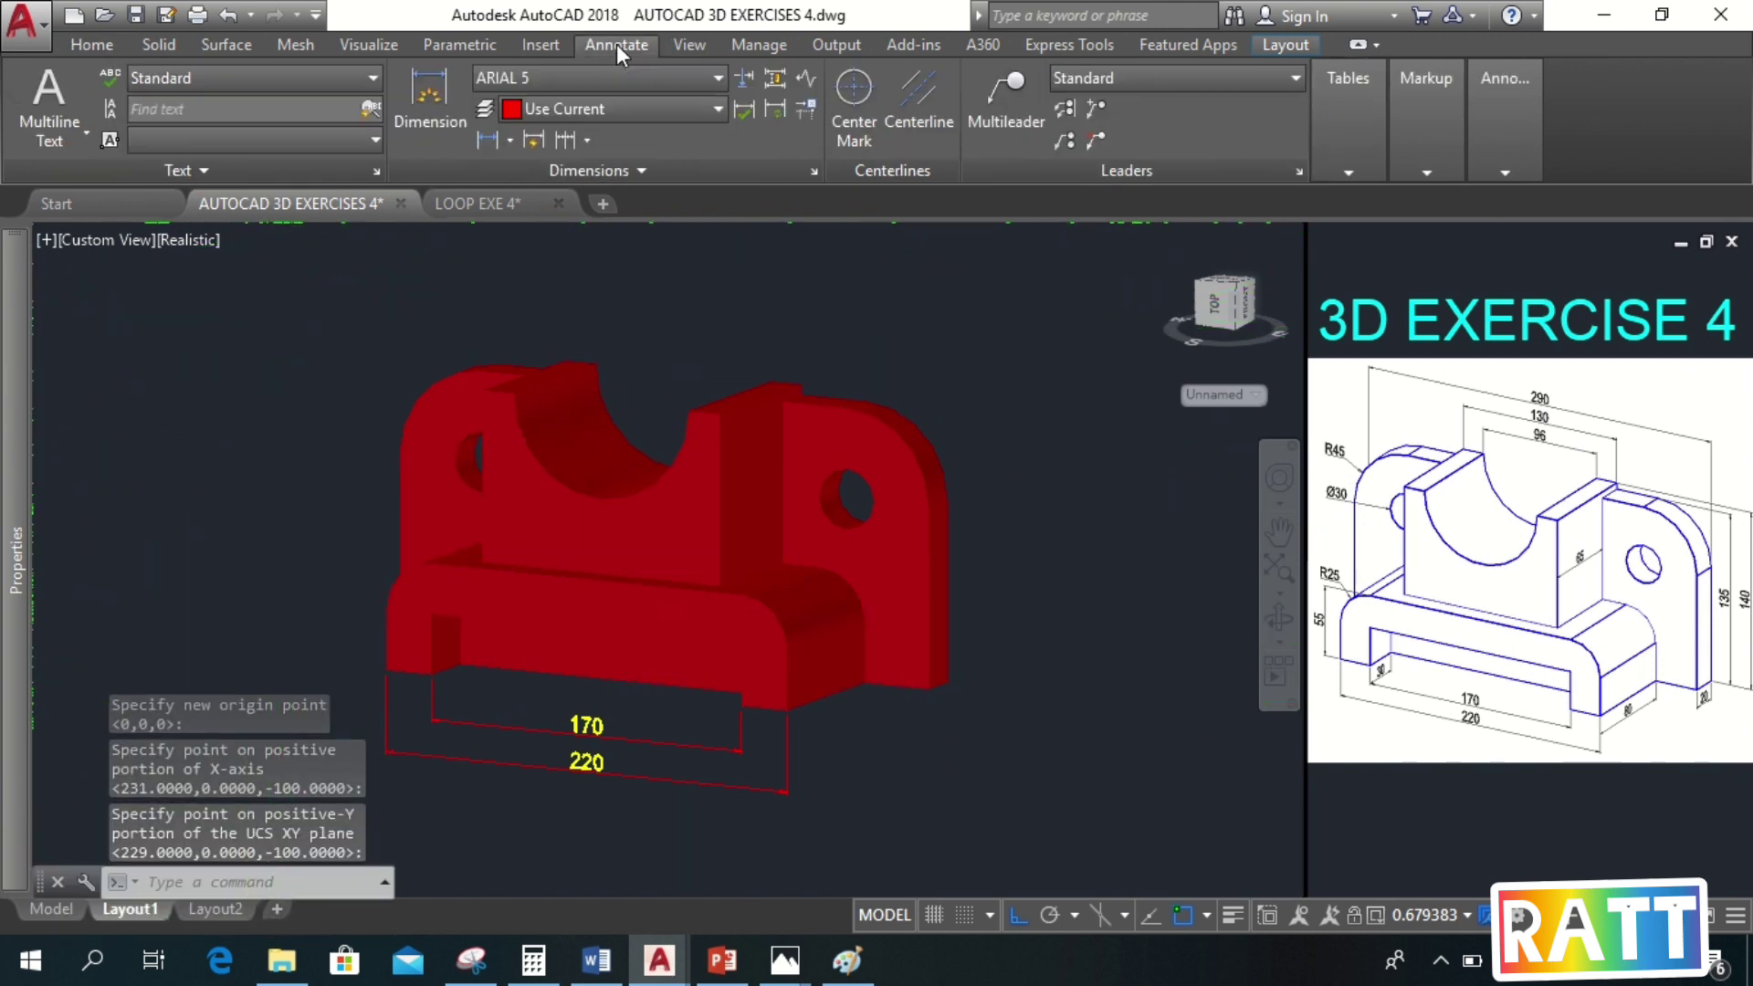
pyautogui.click(488, 141)
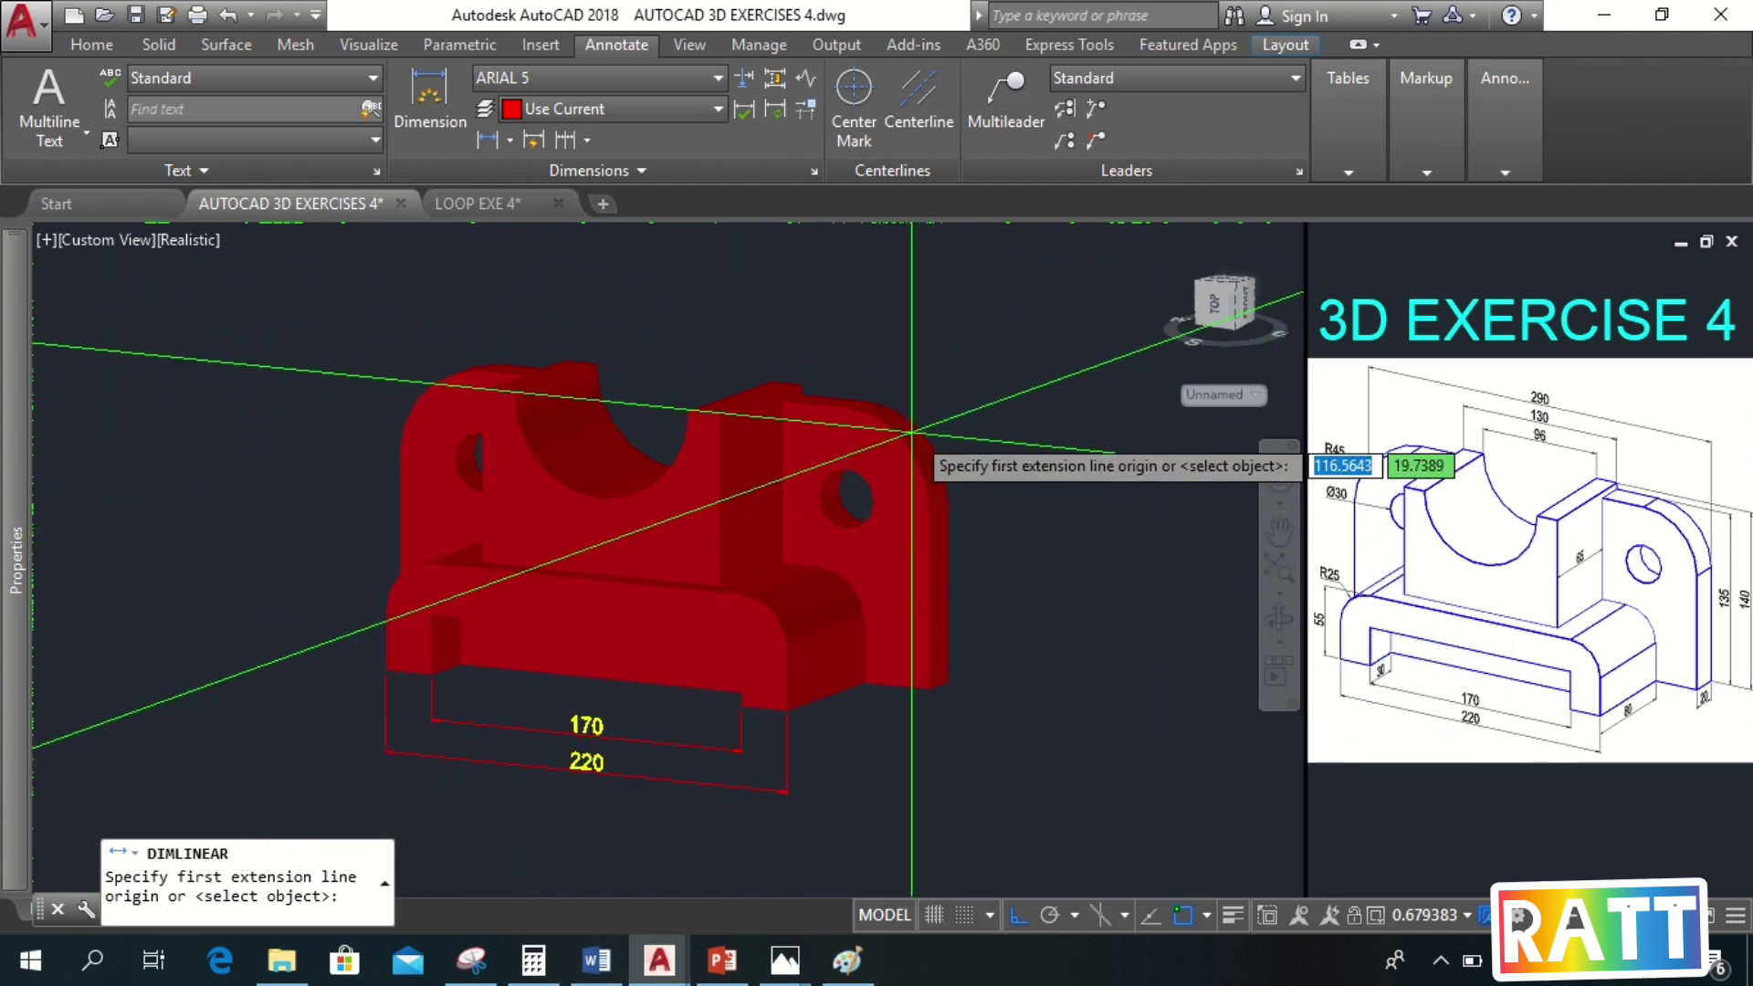
pyautogui.click(946, 680)
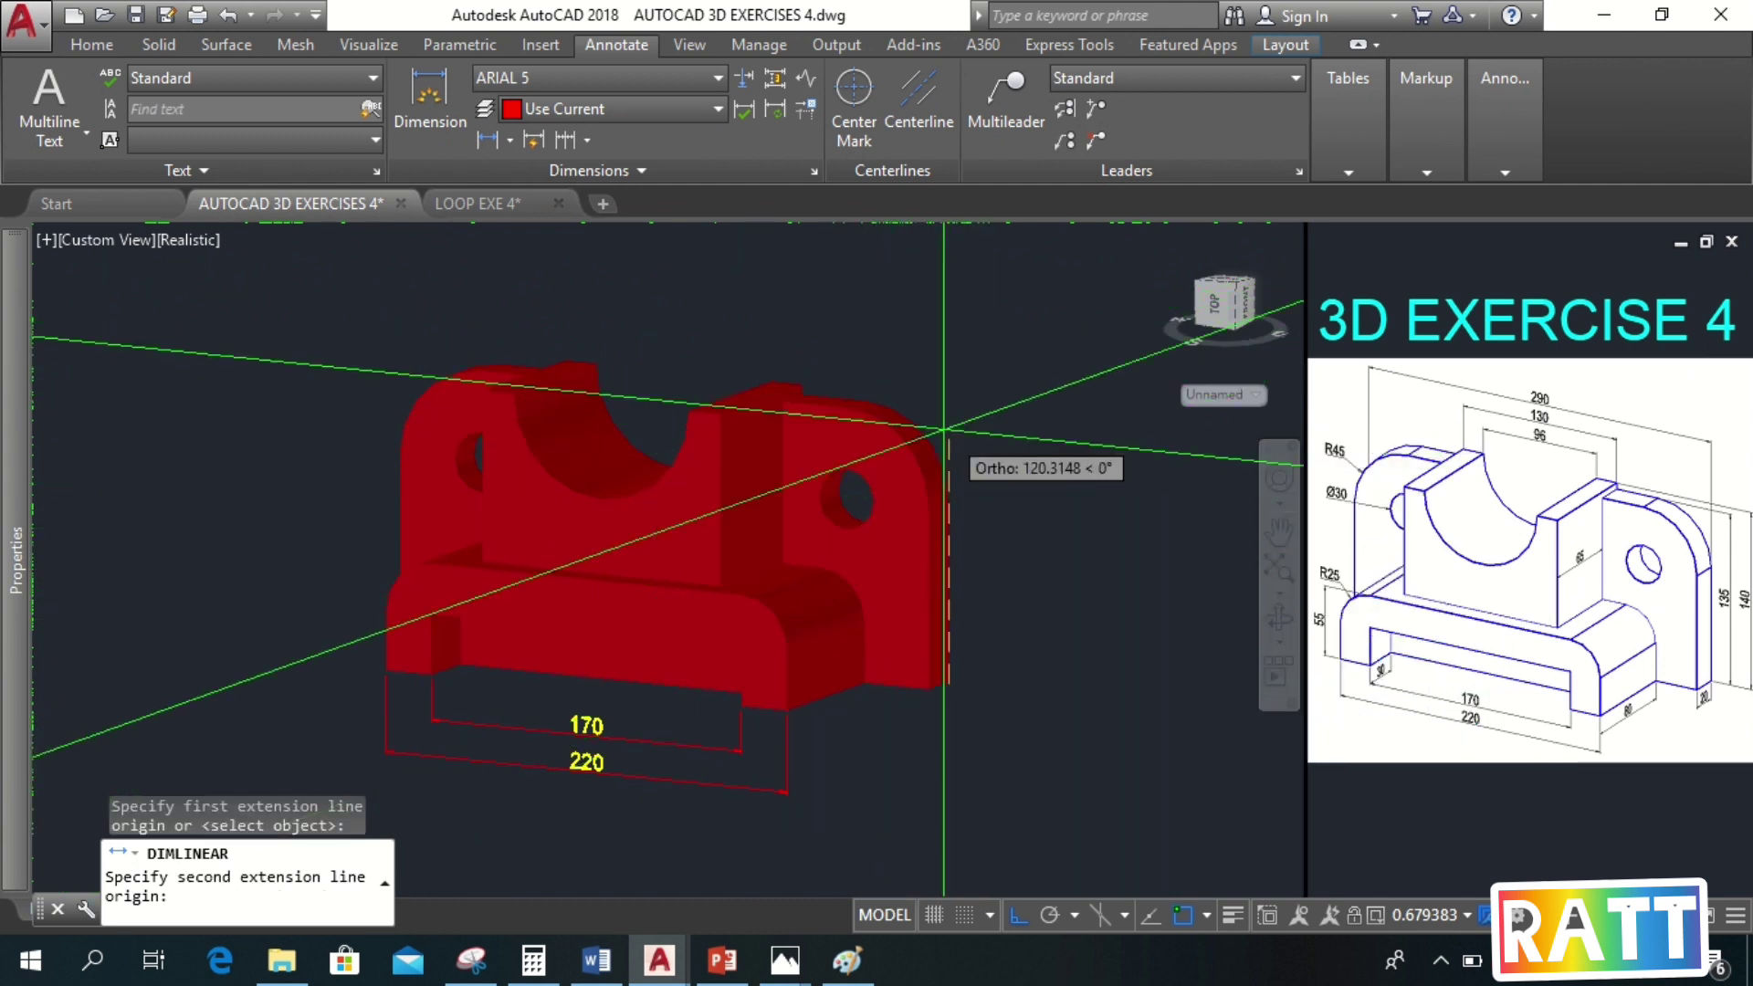
pyautogui.click(857, 496)
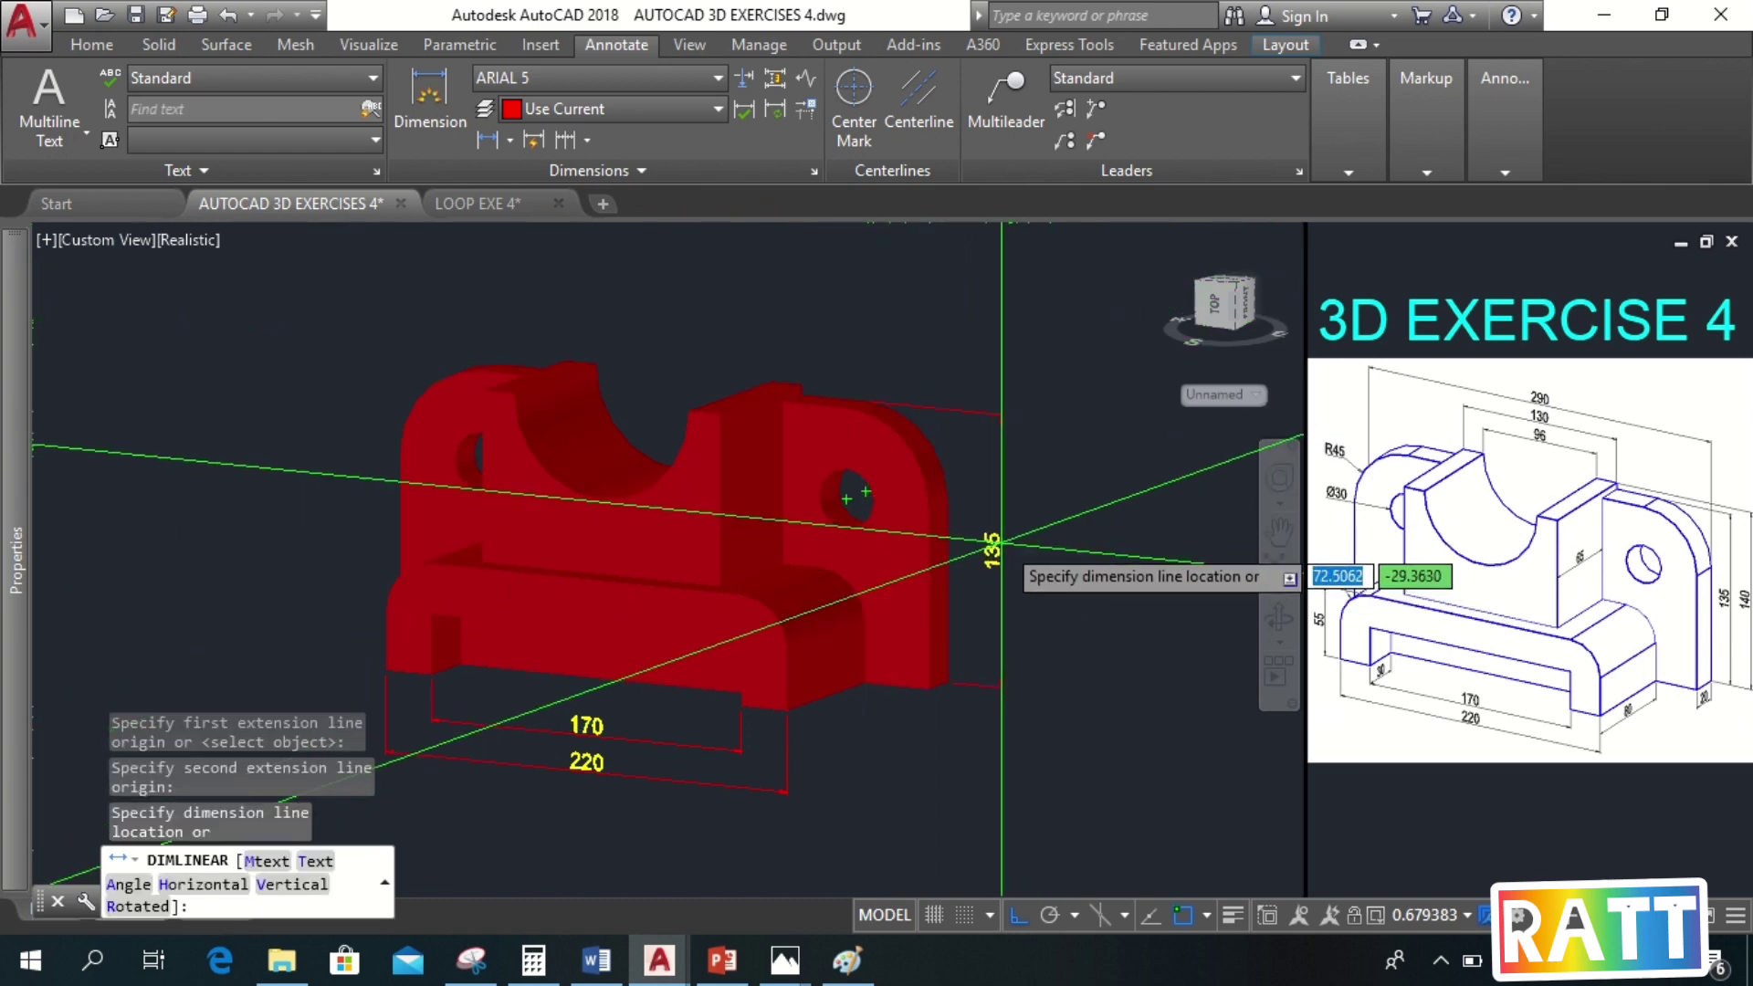
pyautogui.click(1001, 540)
pyautogui.click(494, 138)
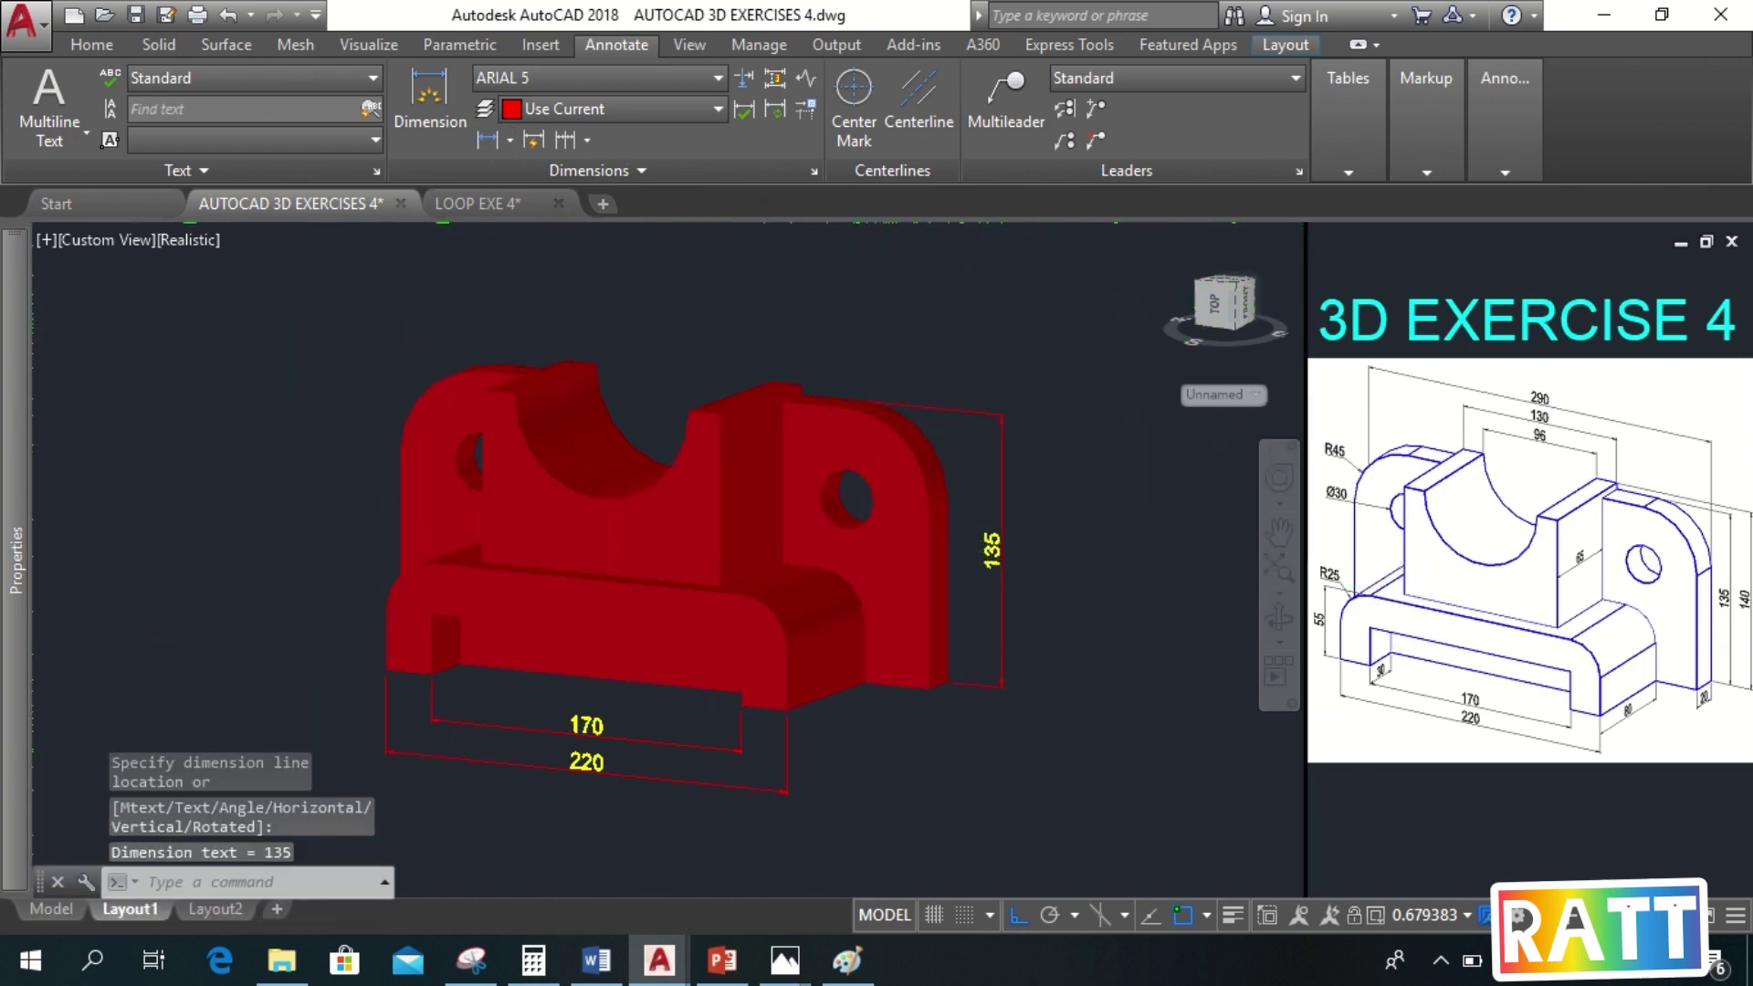
pyautogui.click(802, 383)
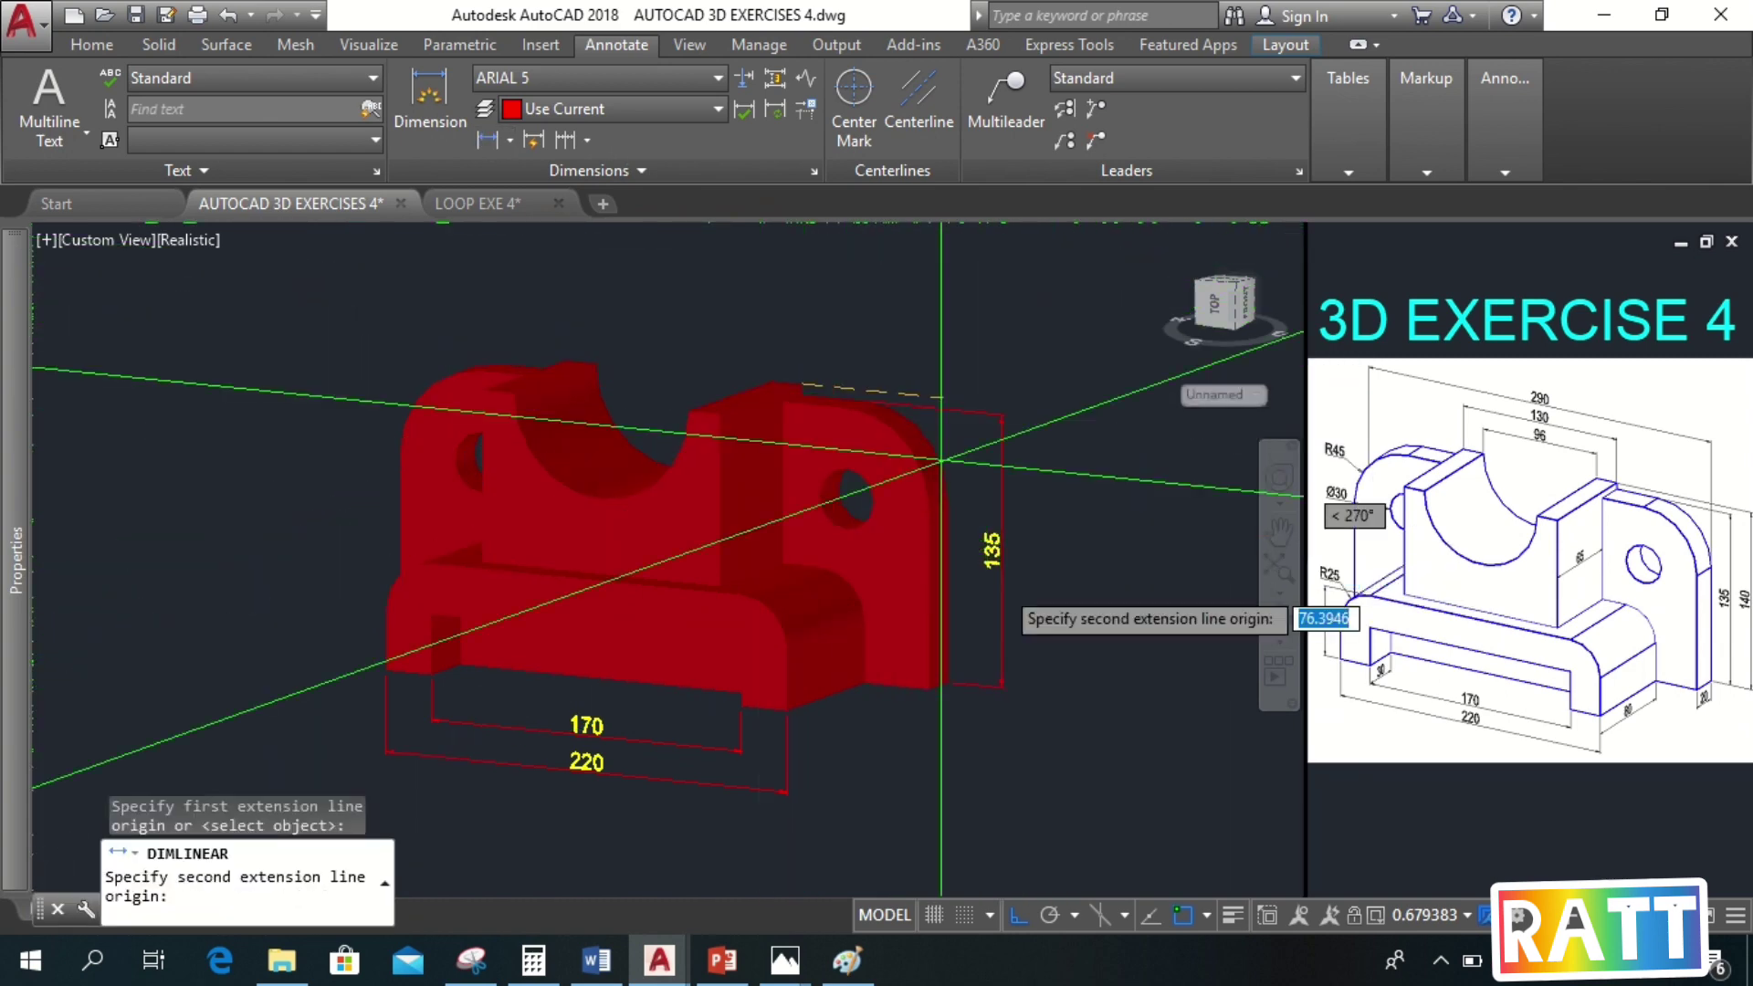
pyautogui.click(948, 684)
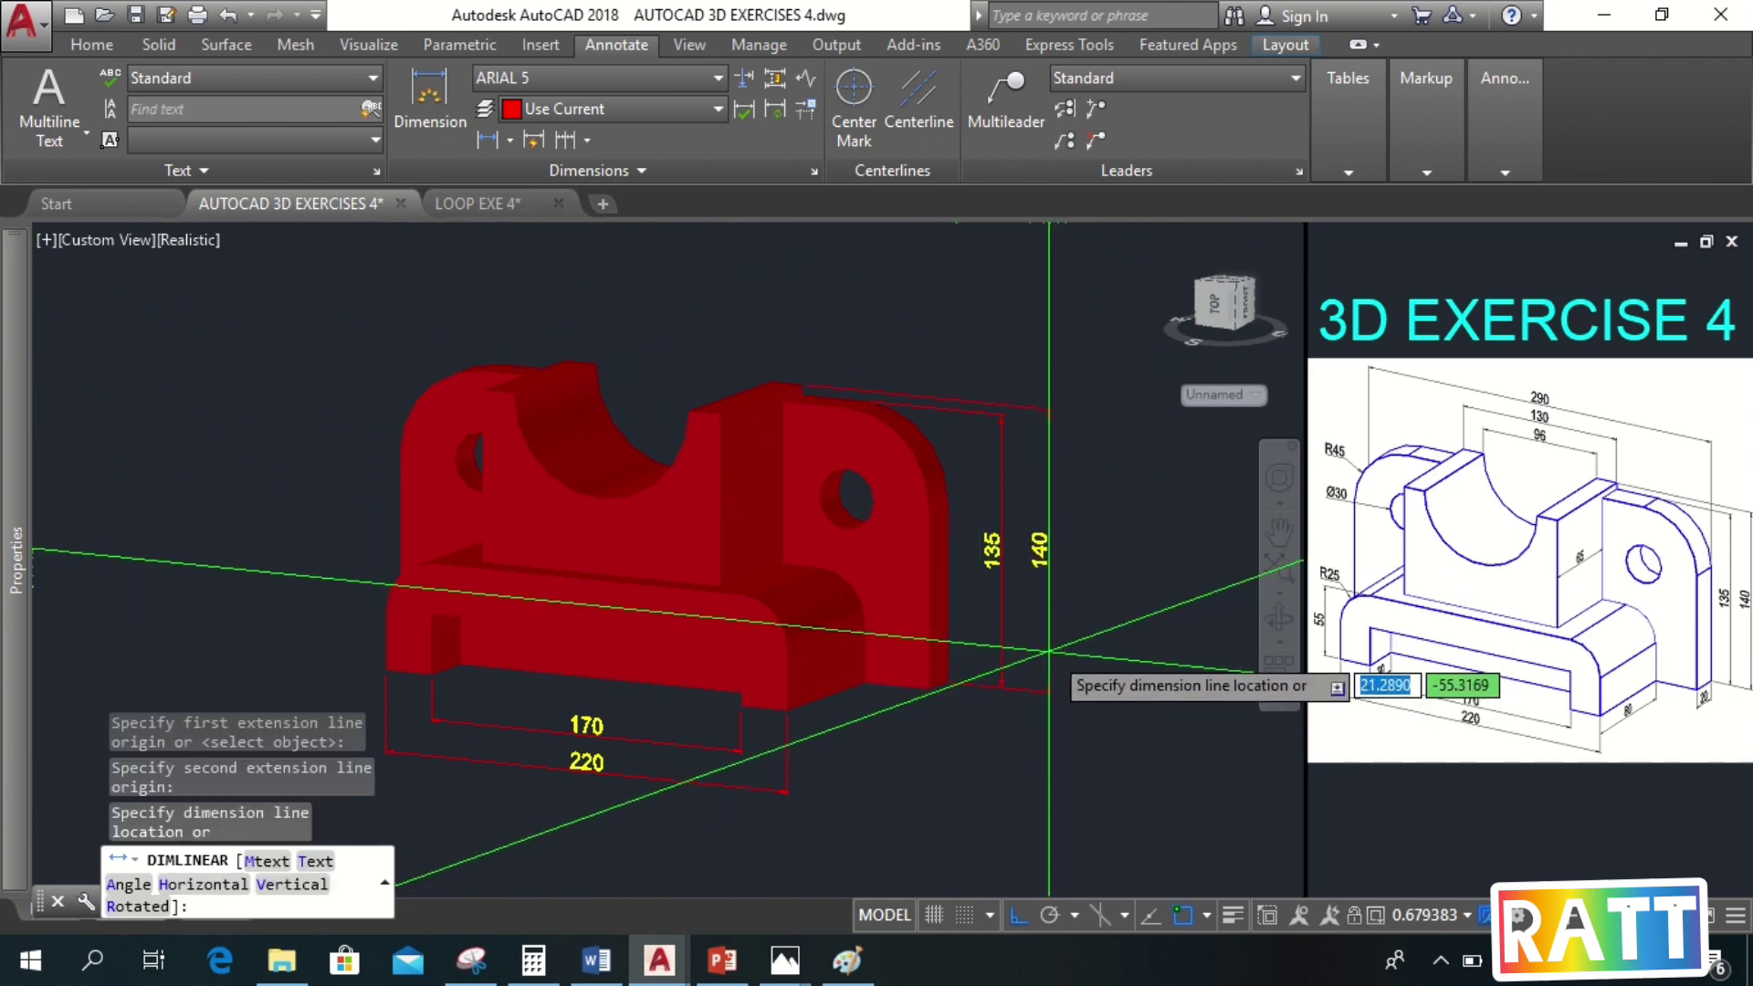
pyautogui.click(1049, 651)
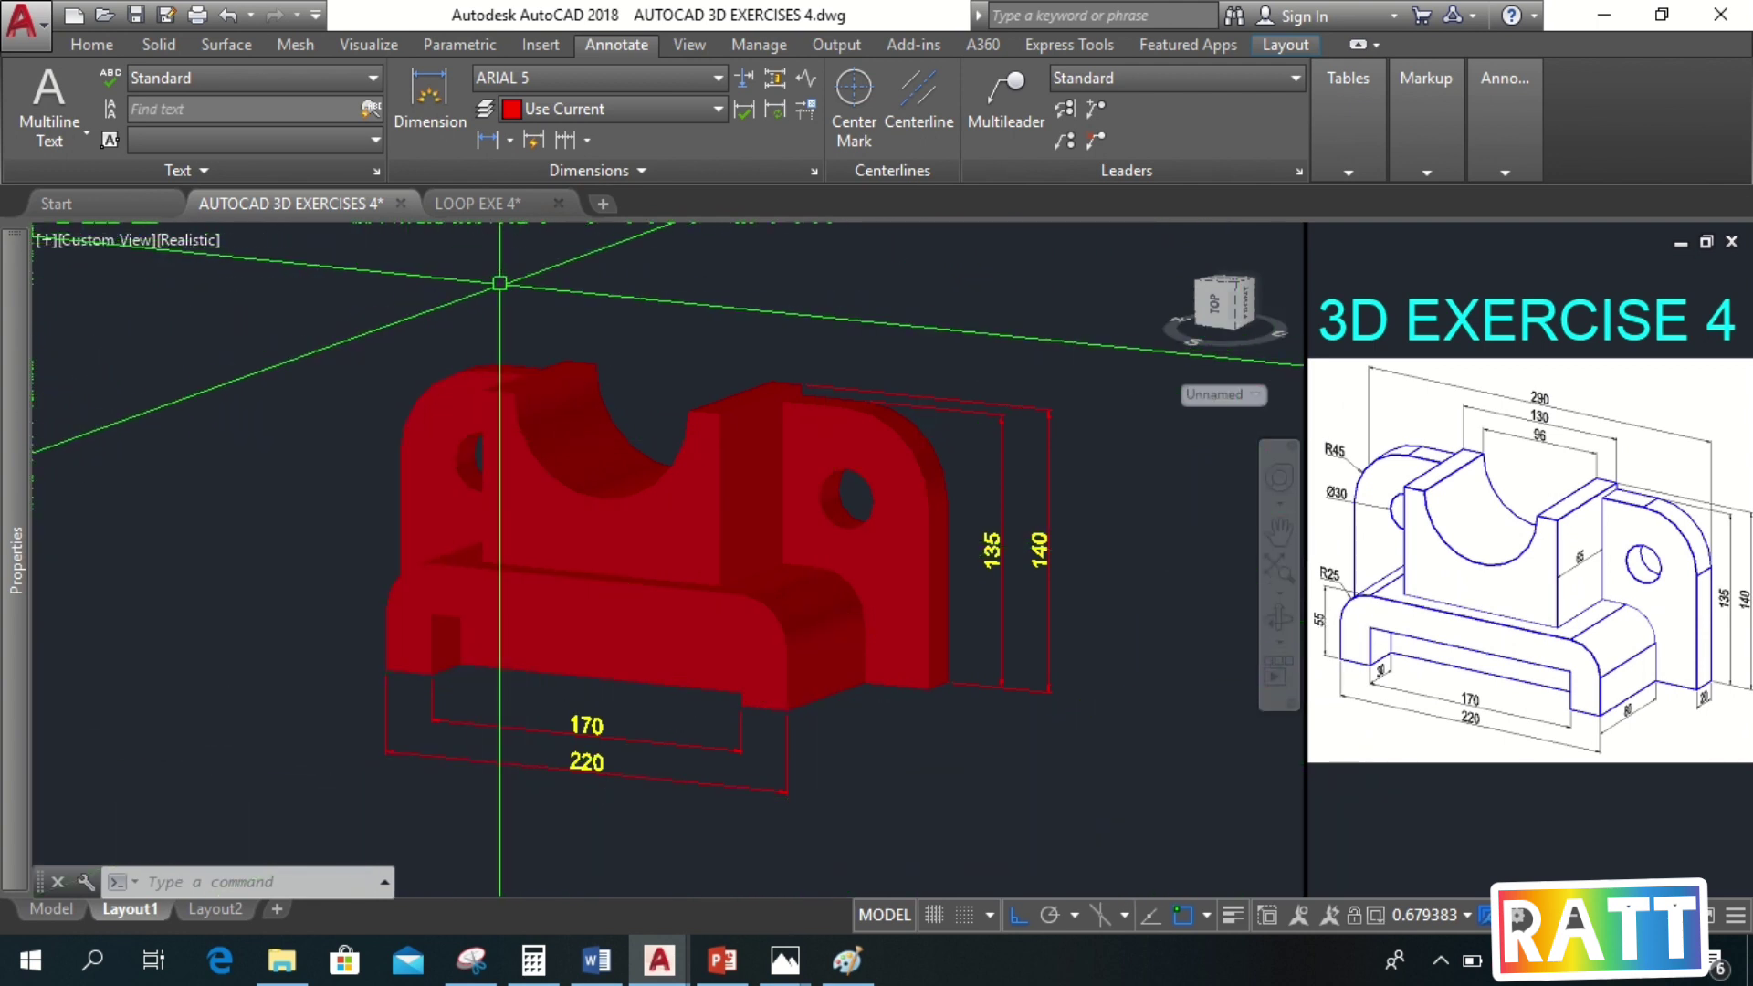
# Realign the UCS by three points with its origin at the base's left corner
pyautogui.click(91, 44)
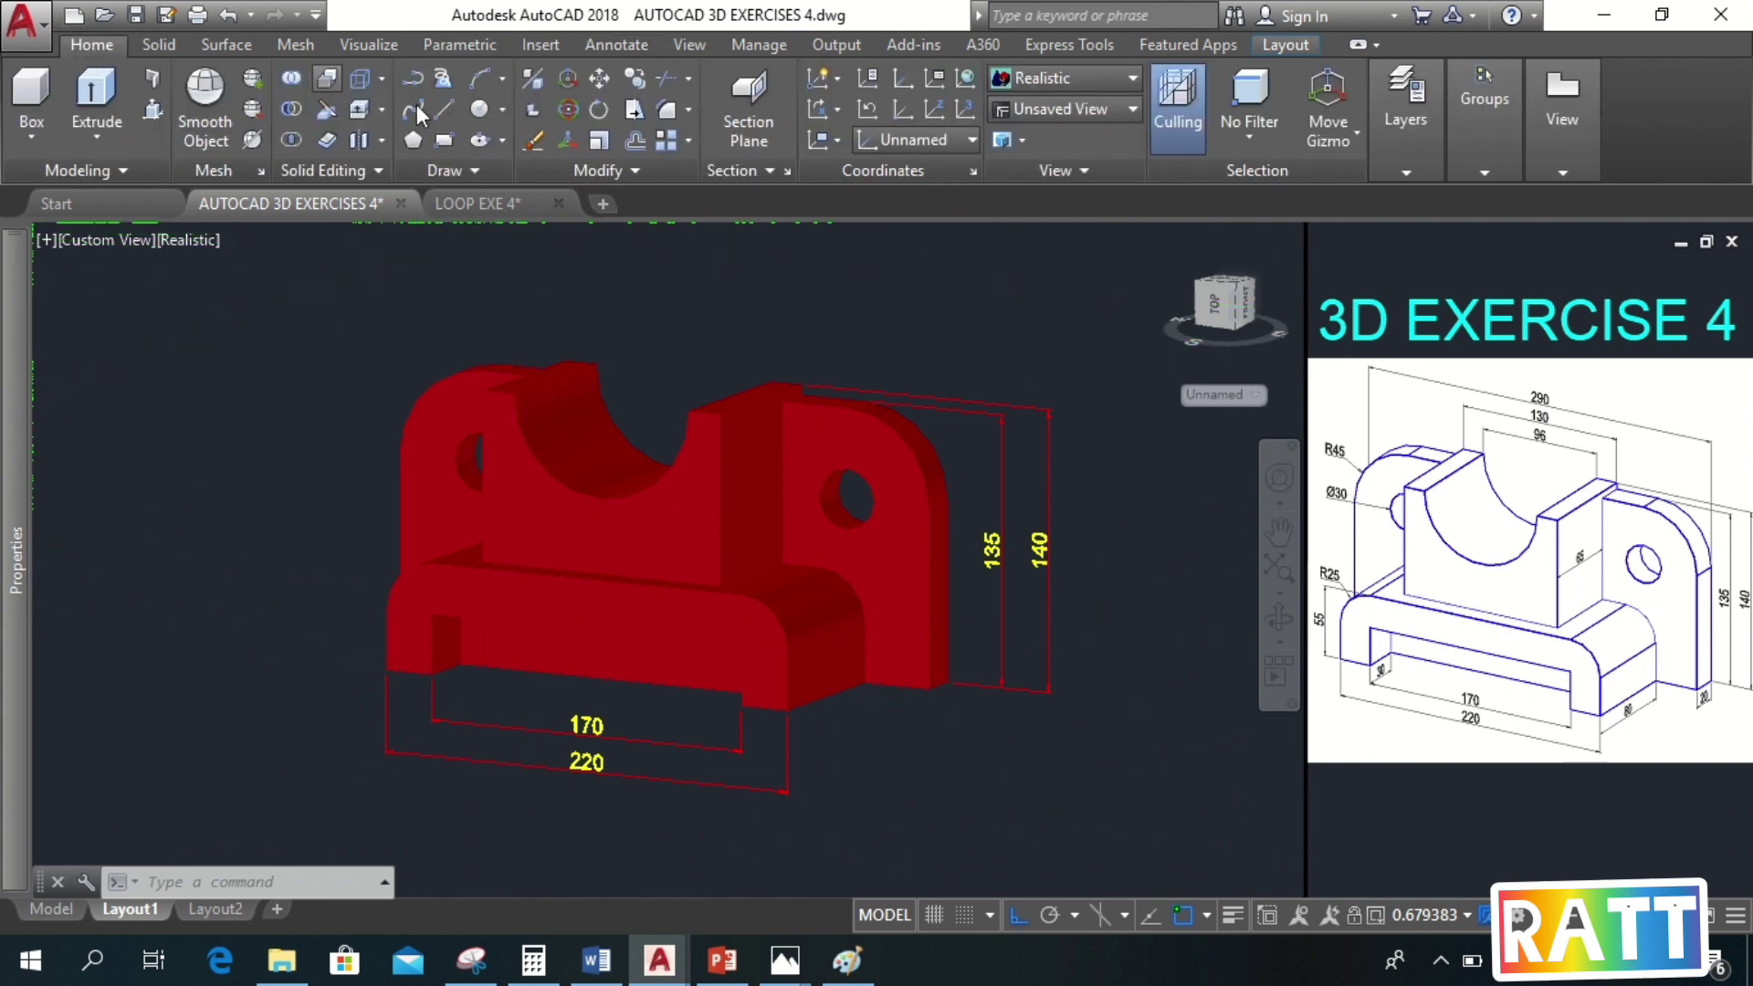
pyautogui.click(964, 110)
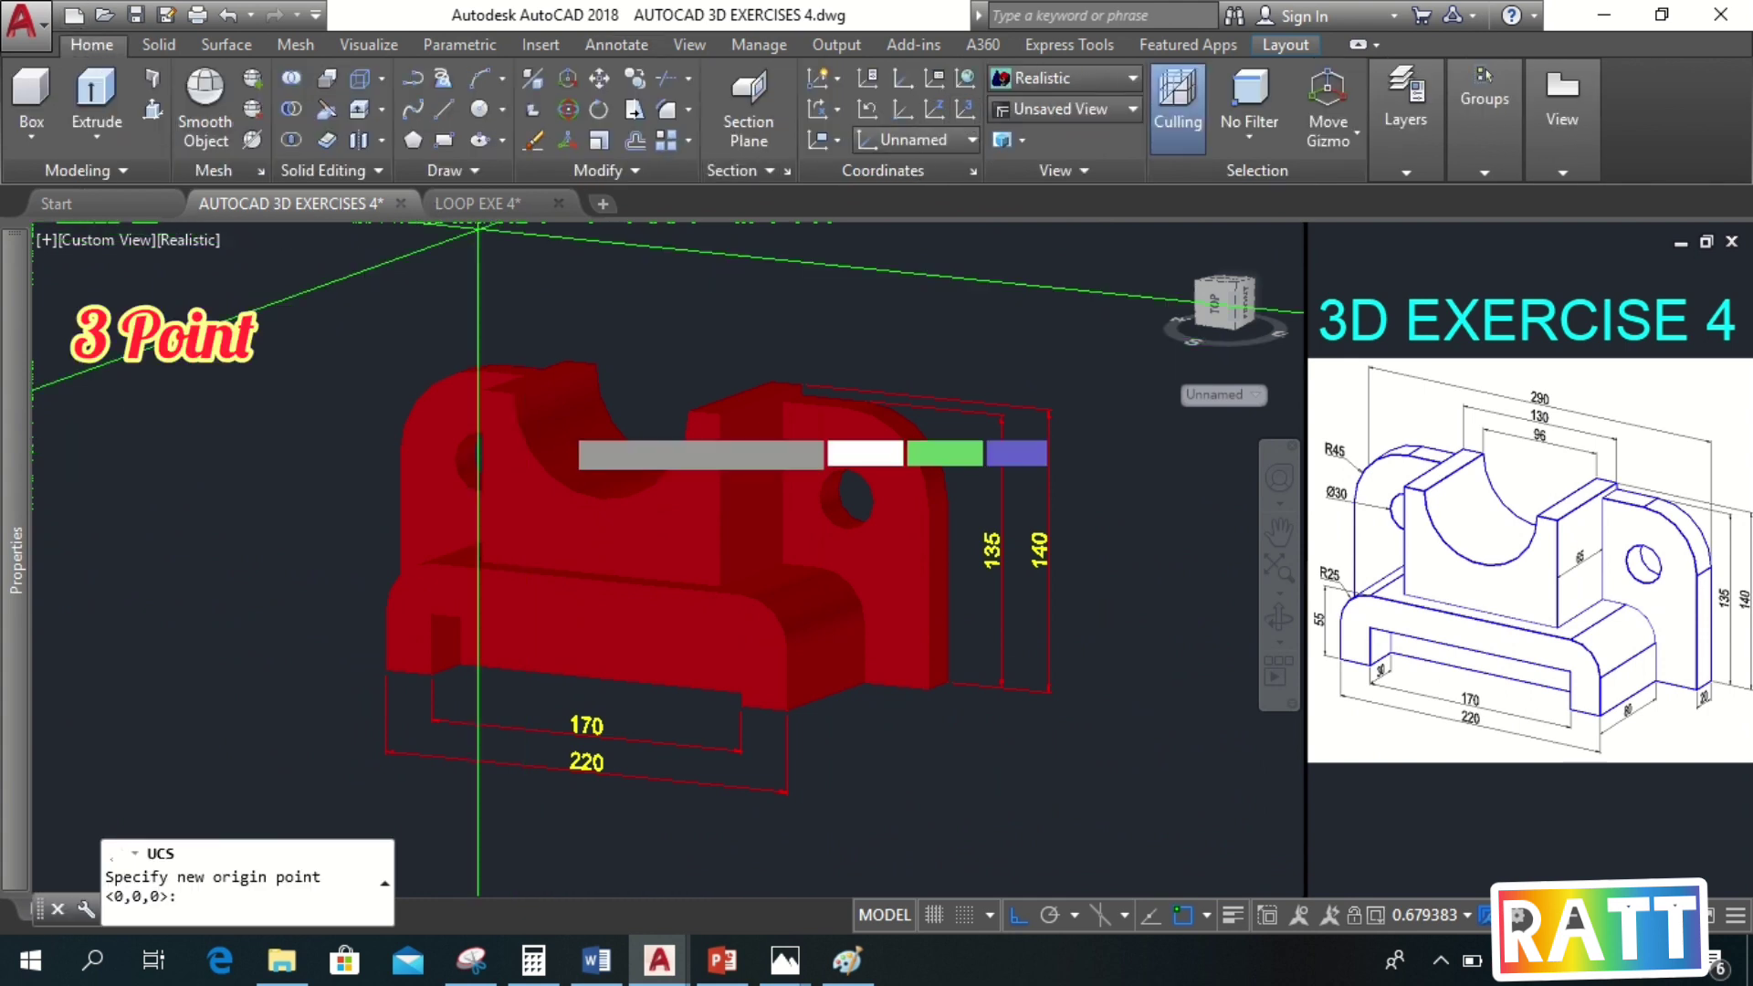
pyautogui.click(385, 670)
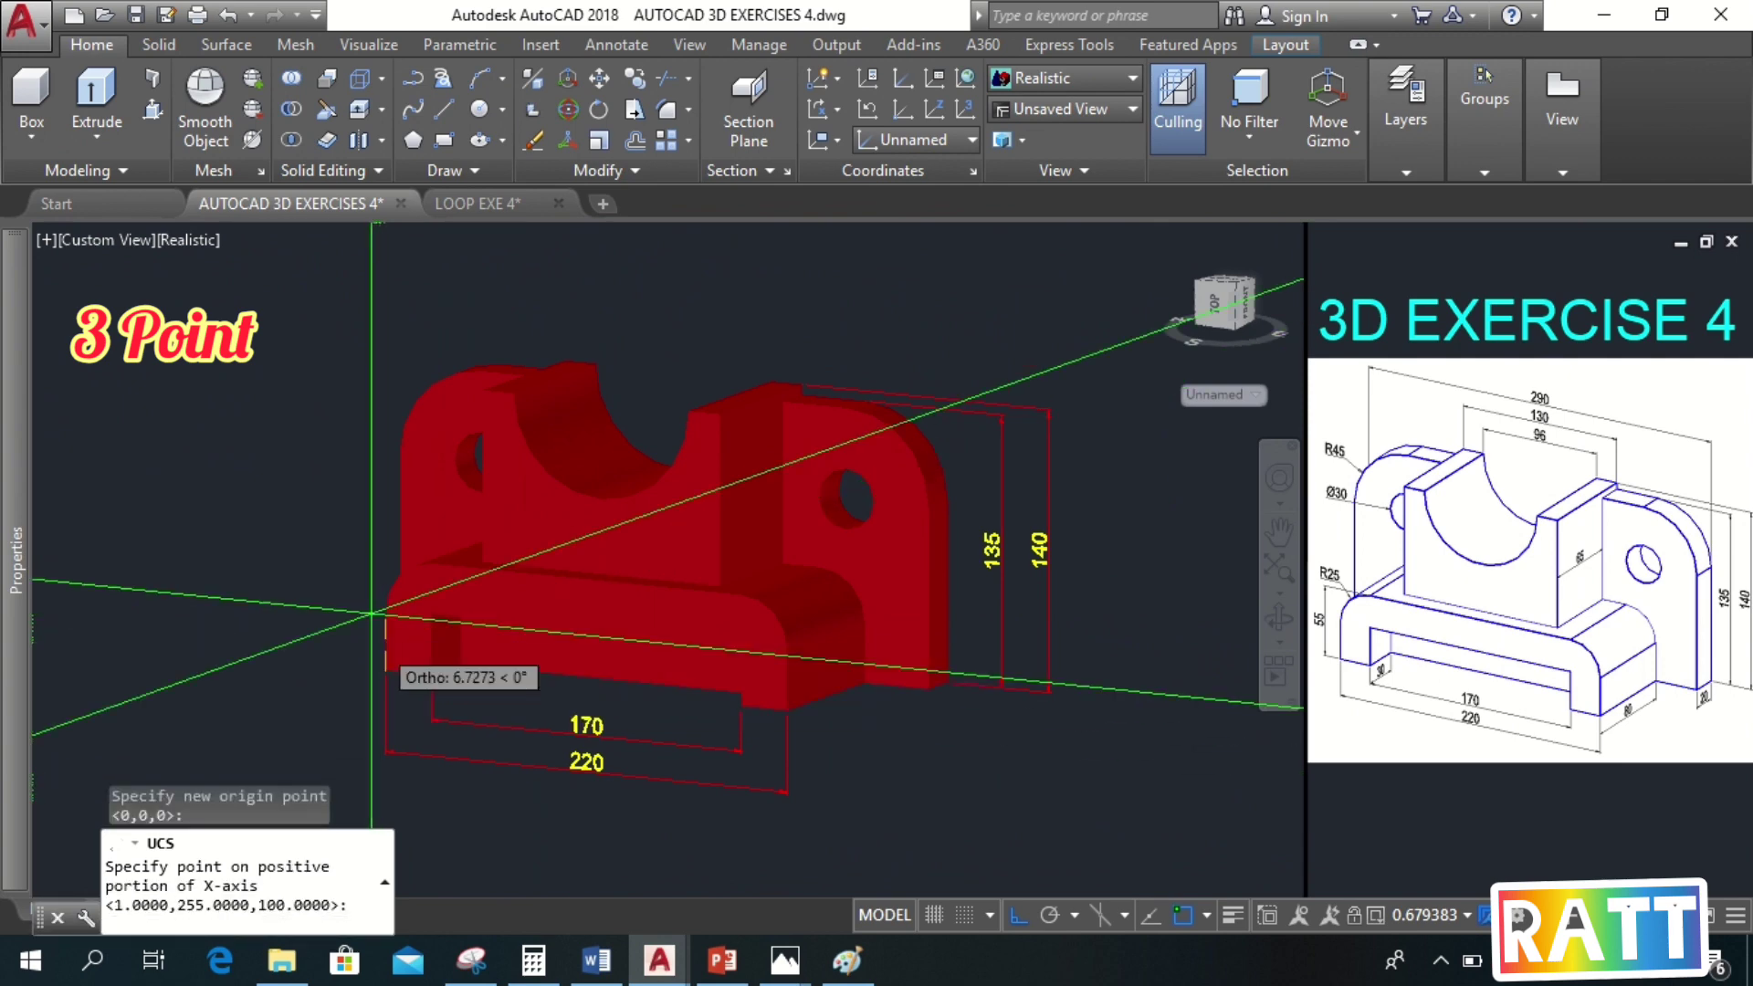
pyautogui.click(376, 328)
pyautogui.click(281, 602)
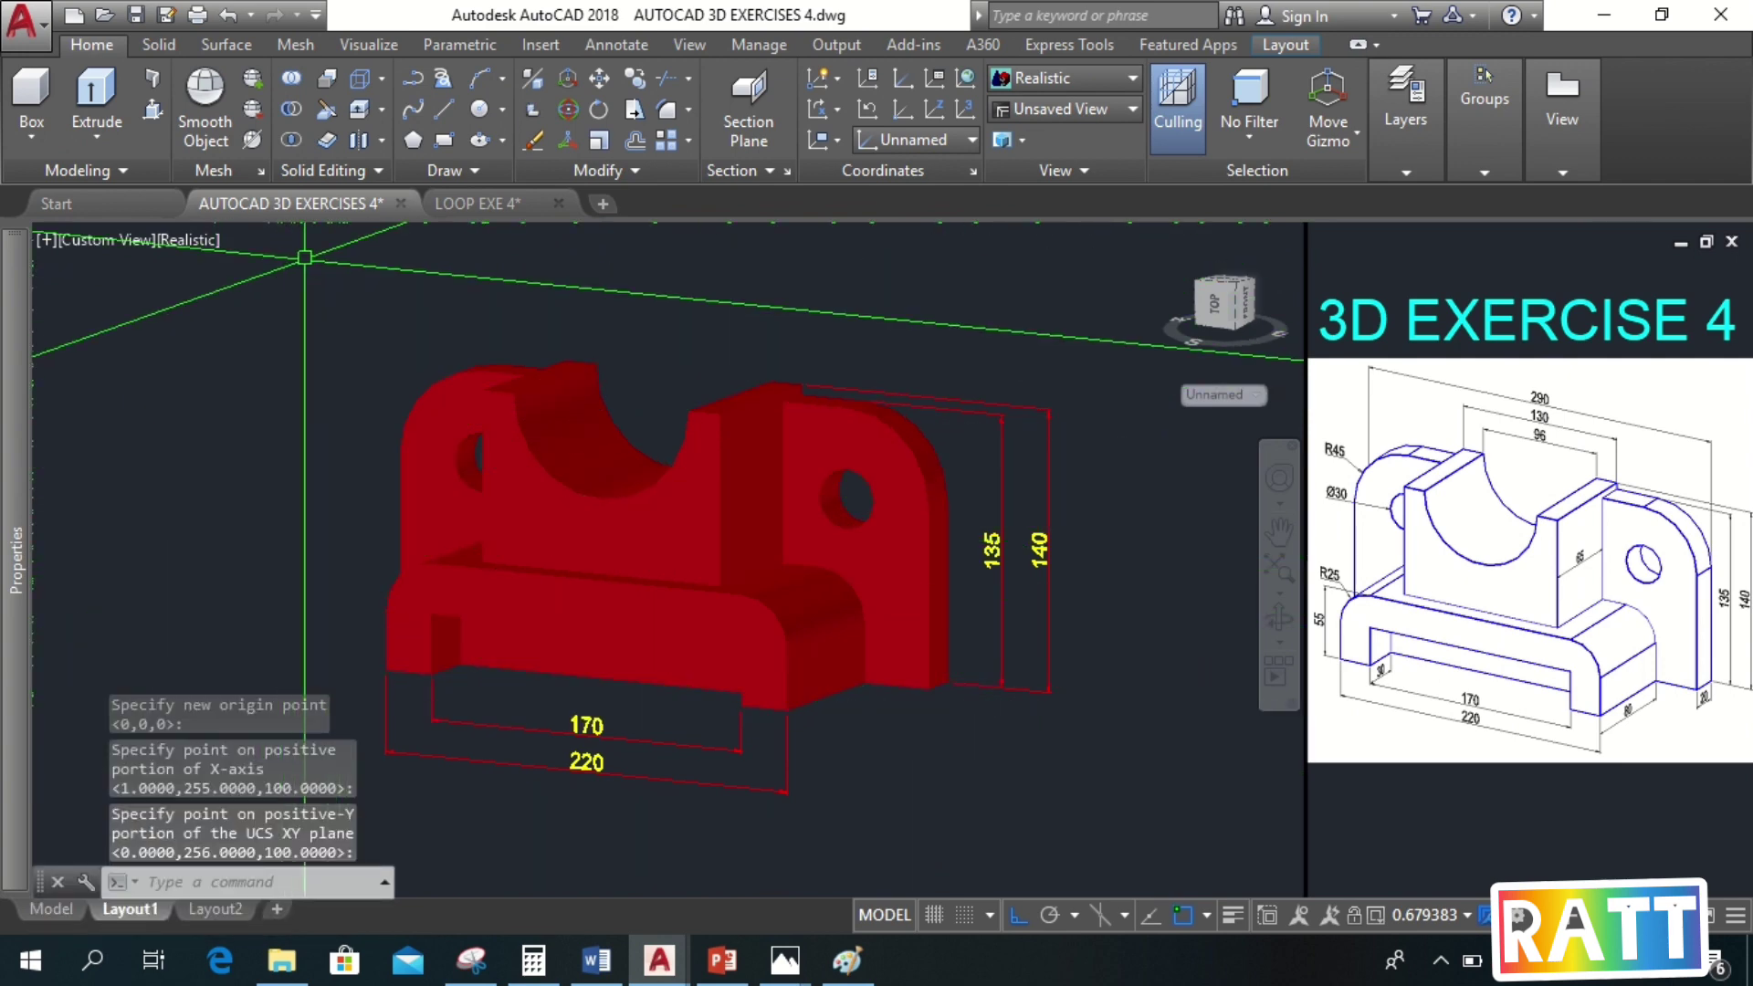
# Add a 55 linear height dimension beside the bracket's left edge
pyautogui.click(601, 42)
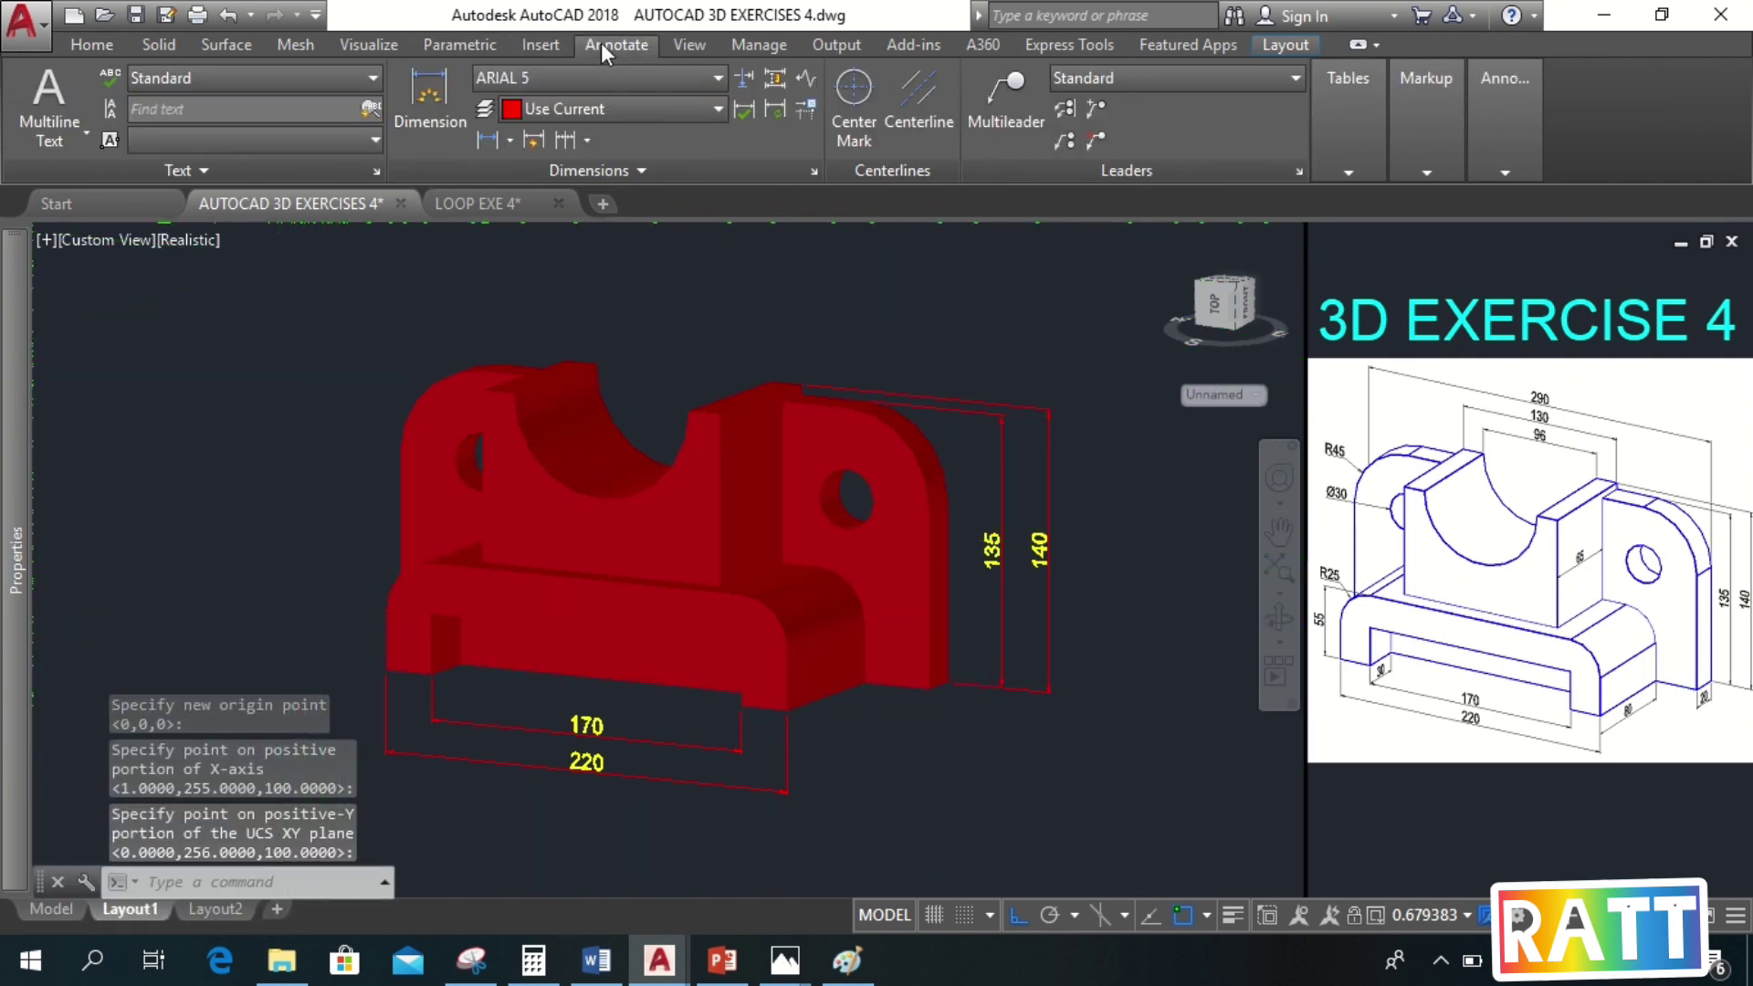
pyautogui.click(488, 140)
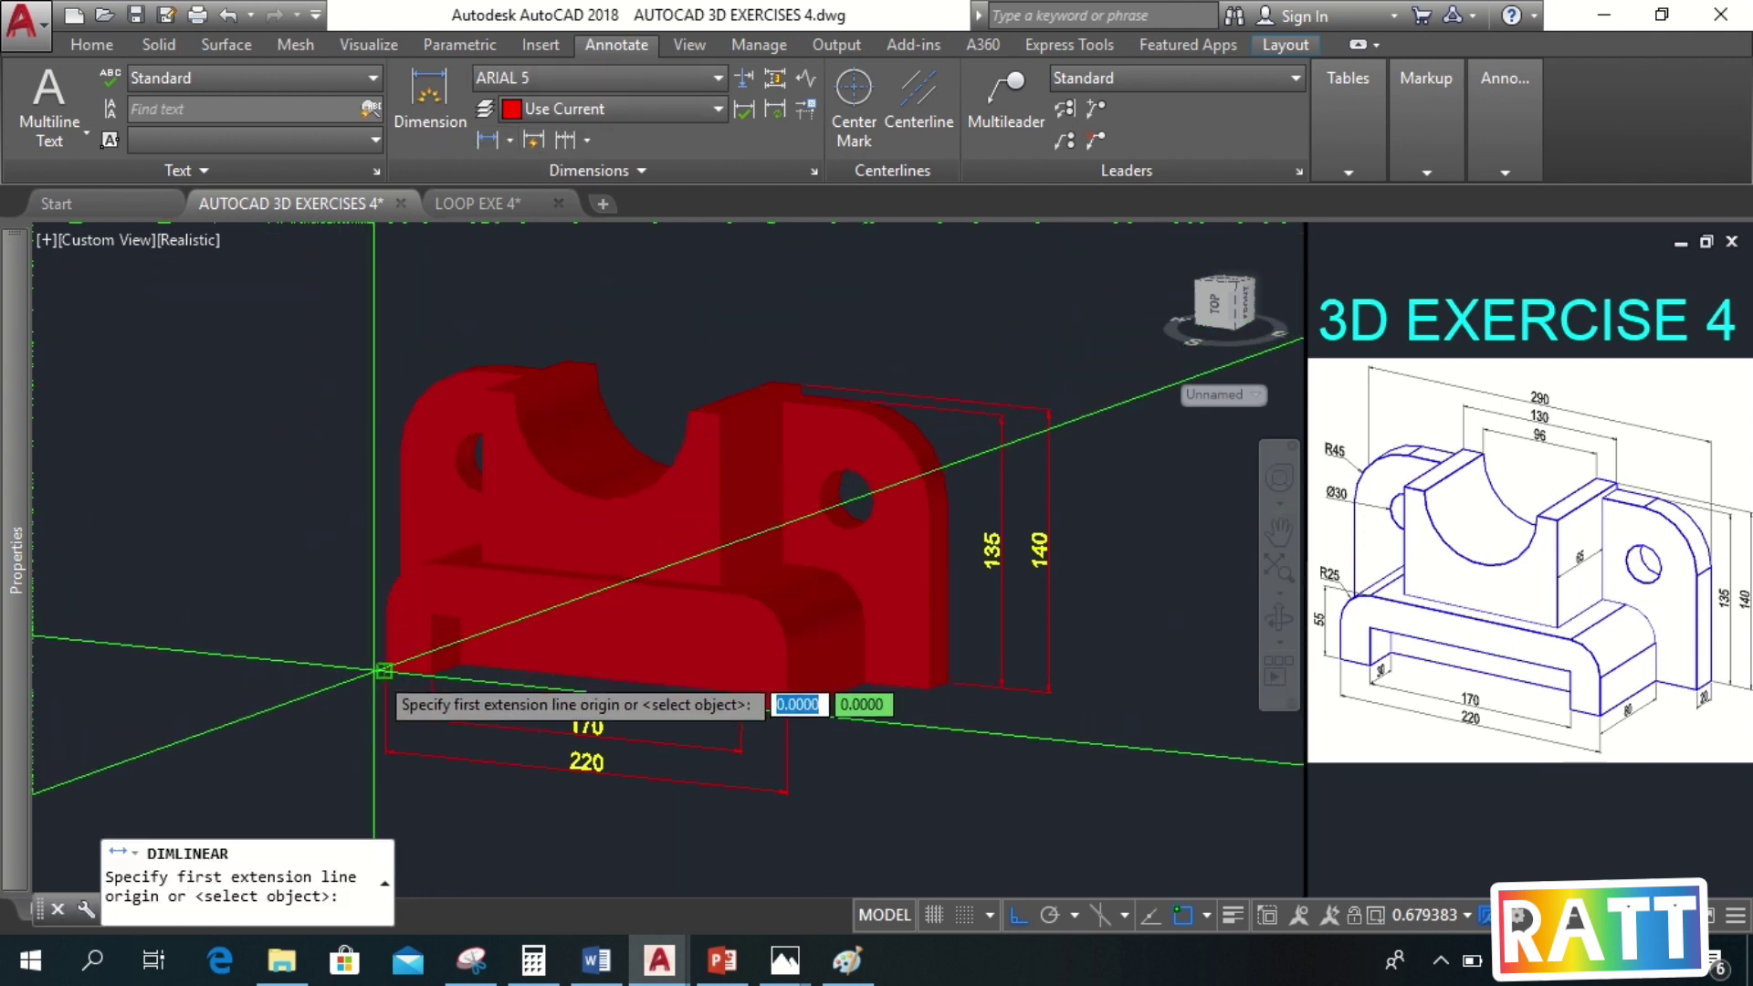
pyautogui.click(383, 670)
pyautogui.click(420, 561)
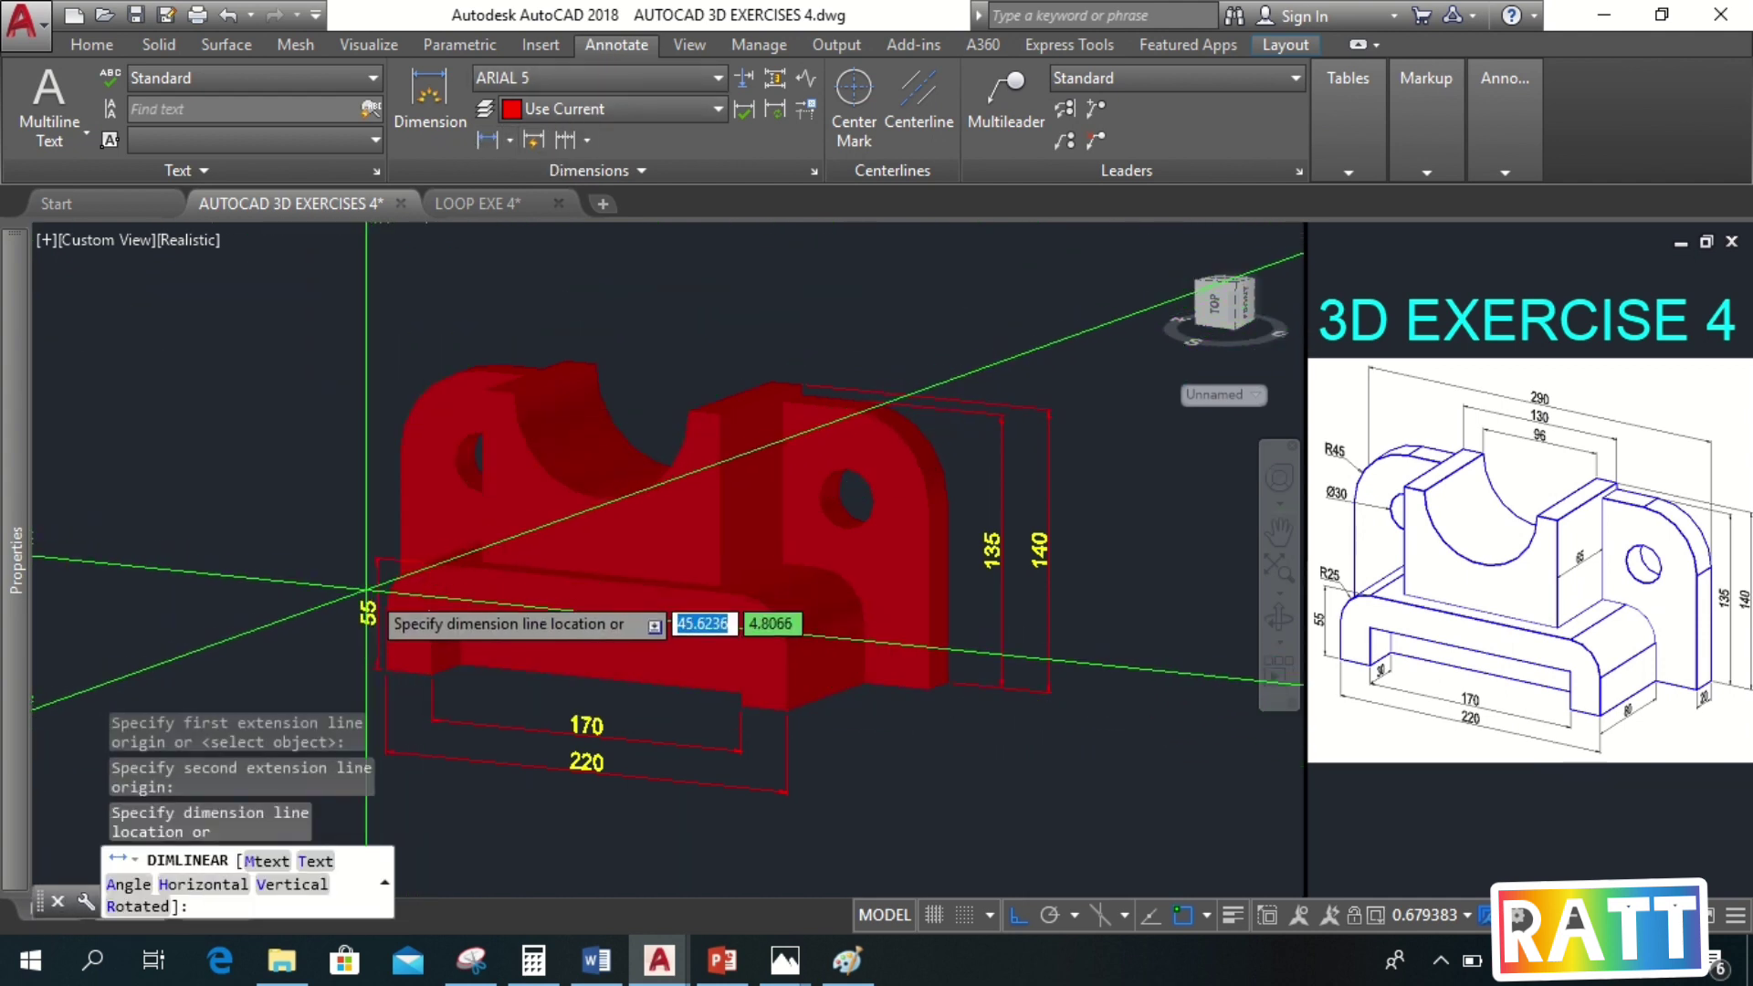
pyautogui.click(348, 606)
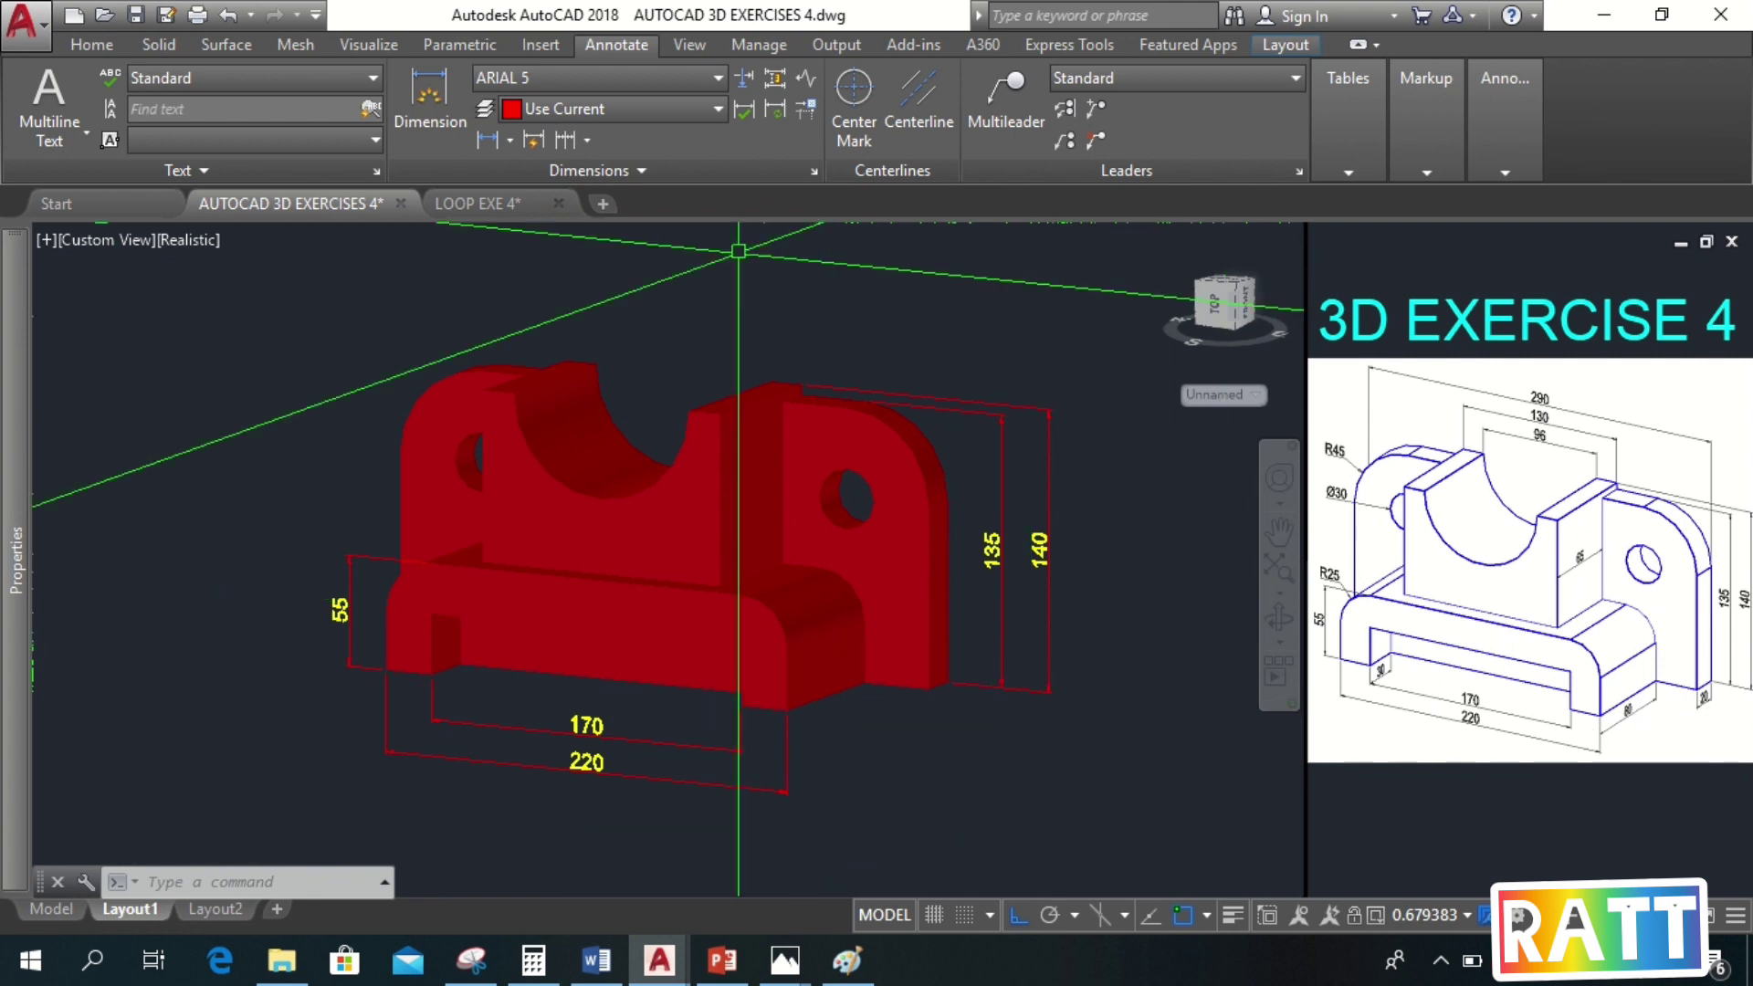
pyautogui.click(87, 45)
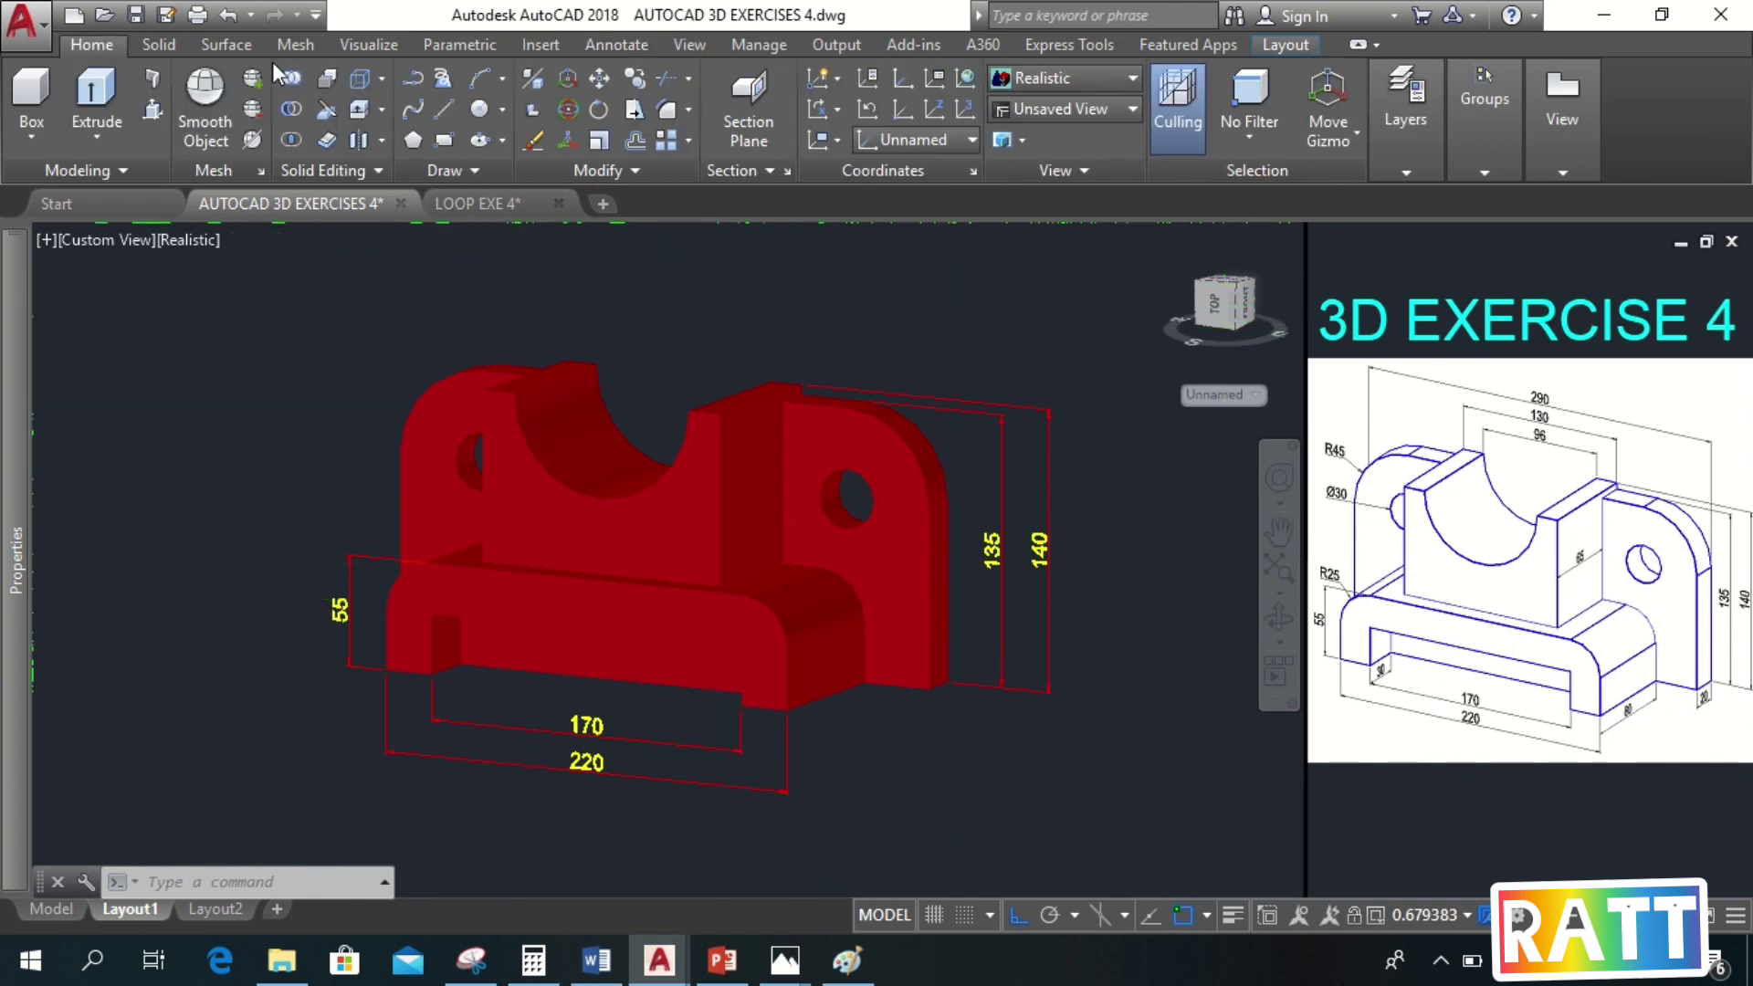
pyautogui.click(964, 106)
# Finish the 3-point UCS with its origin at the base's right-end corner
pyautogui.click(796, 712)
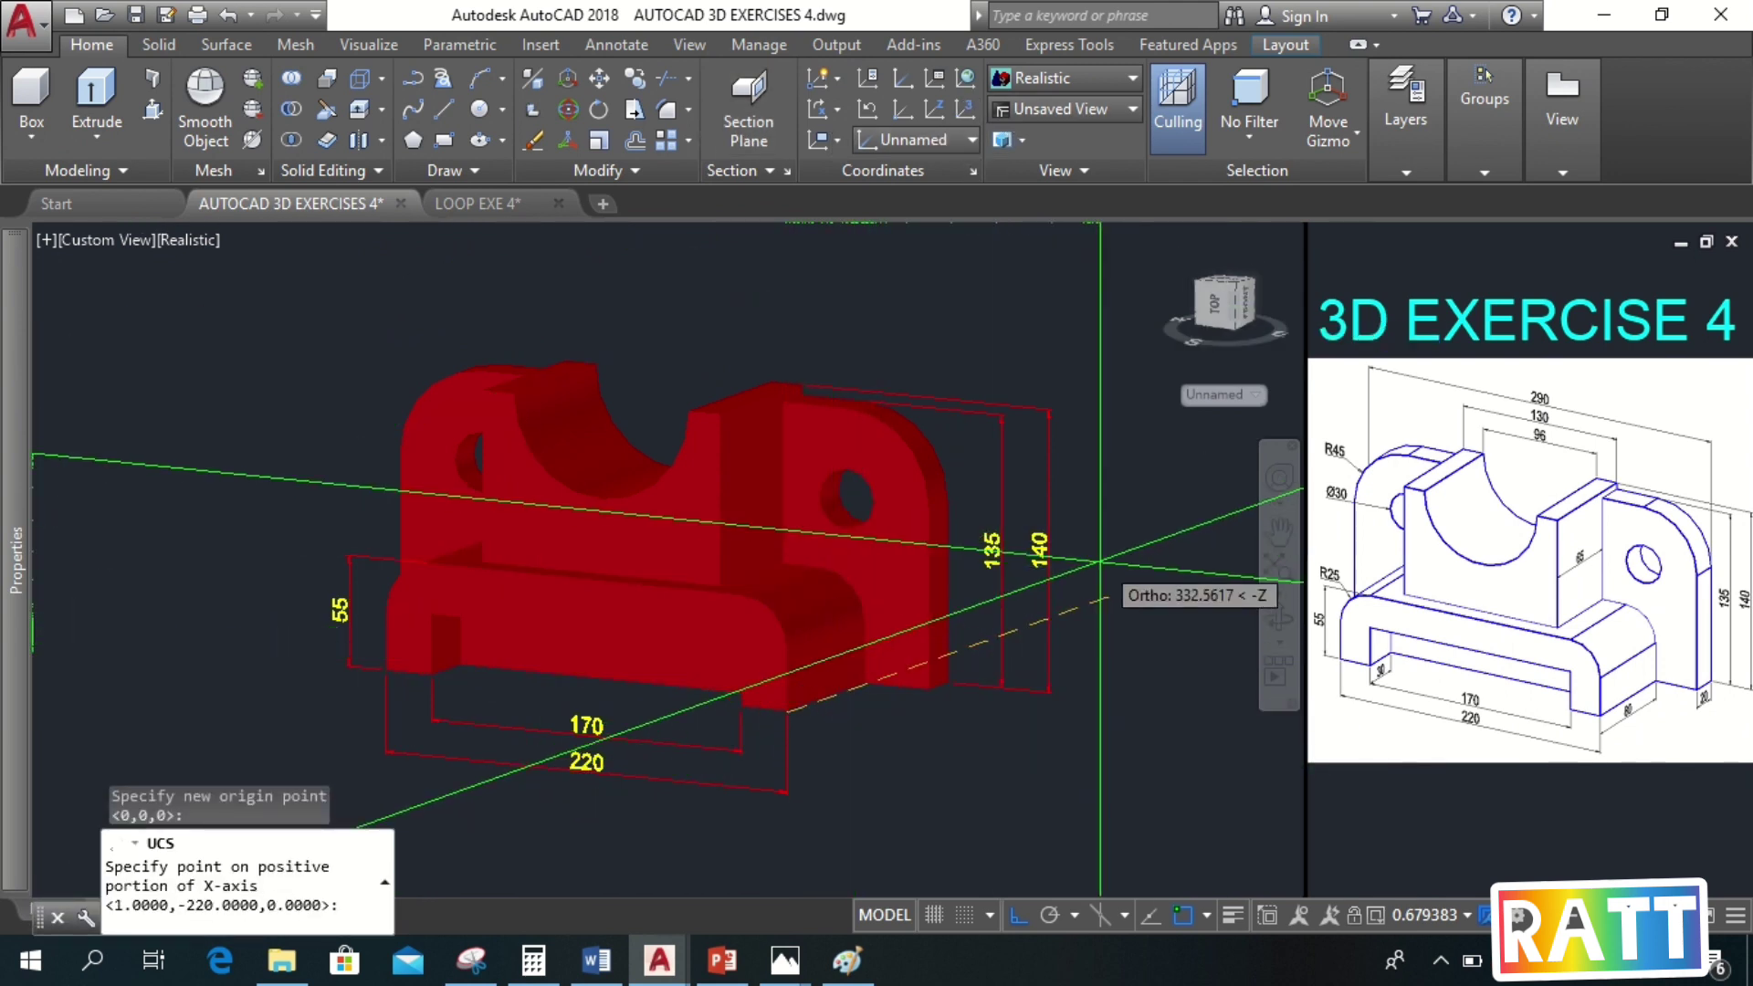
pyautogui.click(1150, 345)
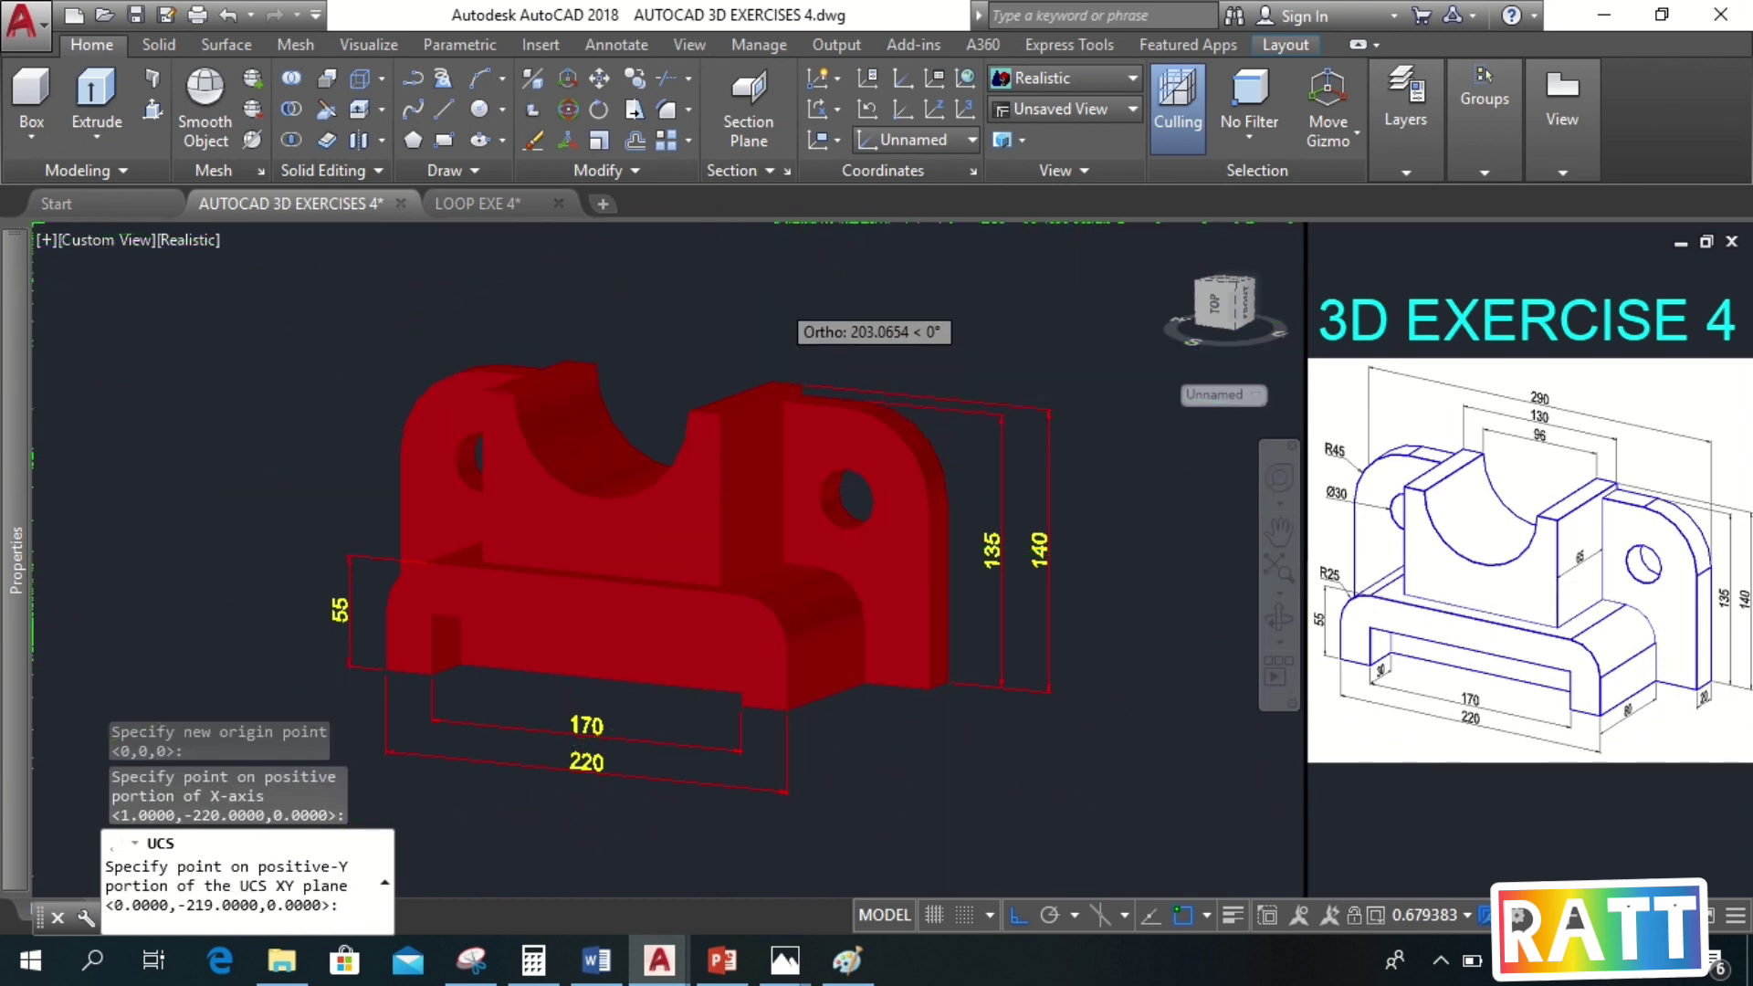
pyautogui.press('Return')
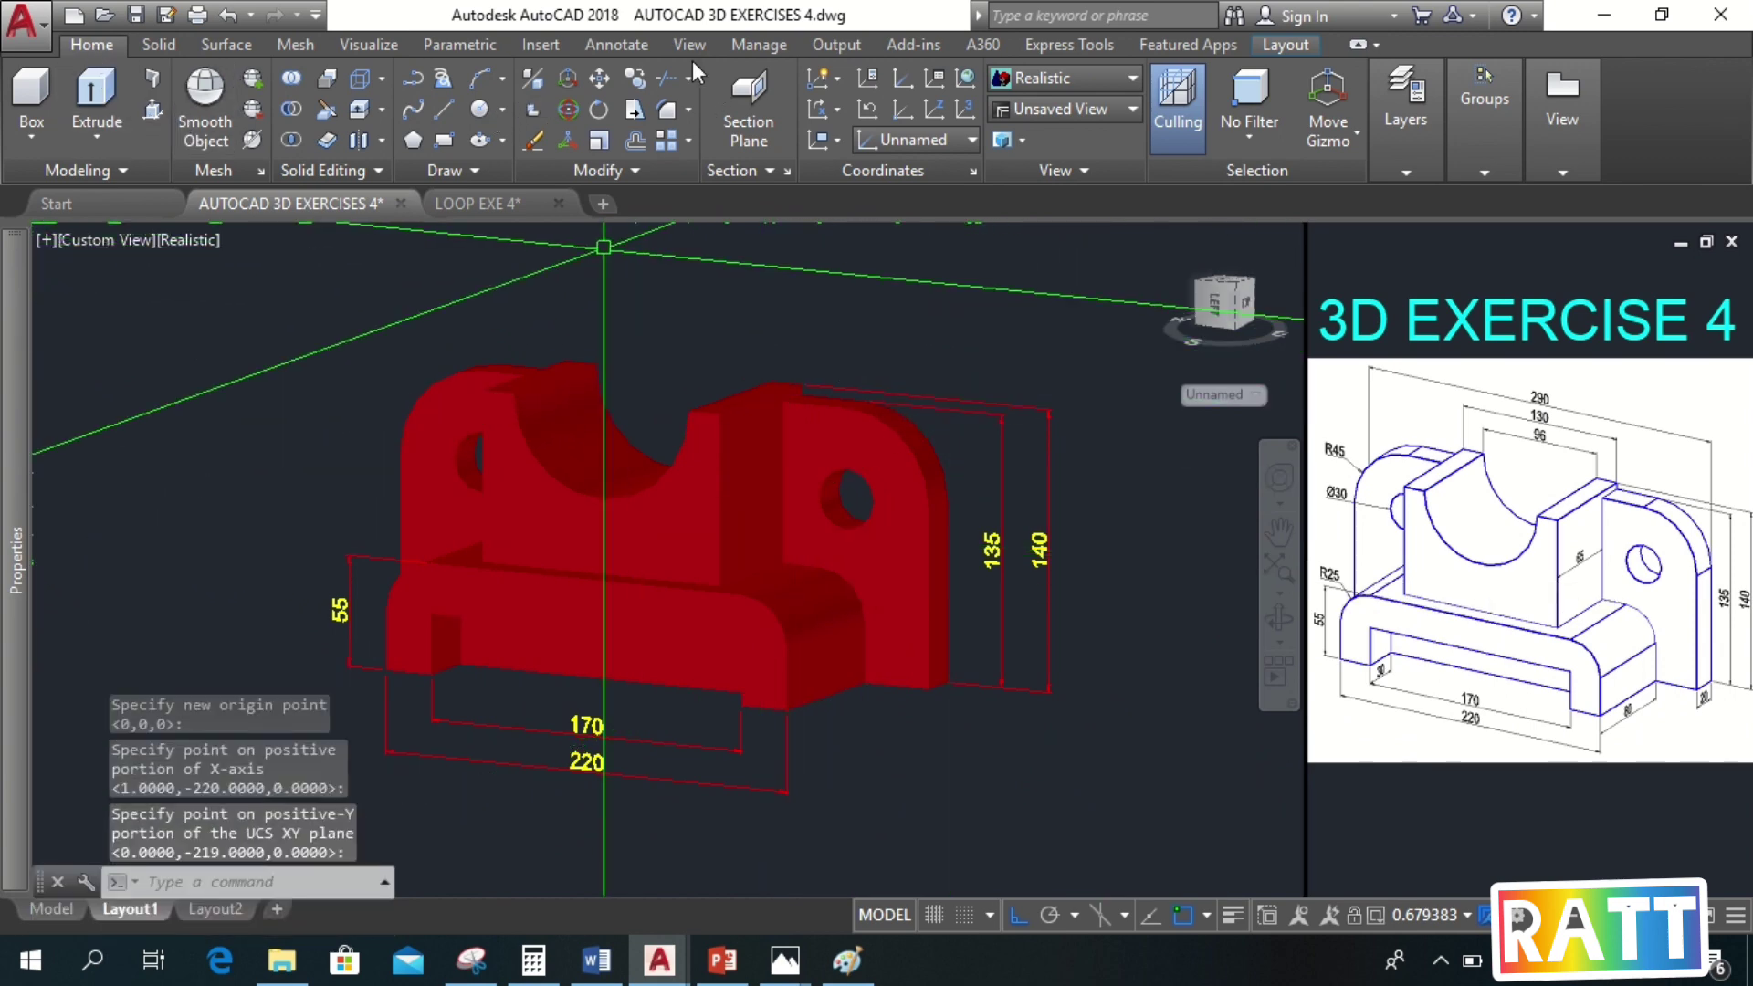
# Add a 90 linear depth dimension beside the 220 dimension at the base's right end
pyautogui.click(615, 44)
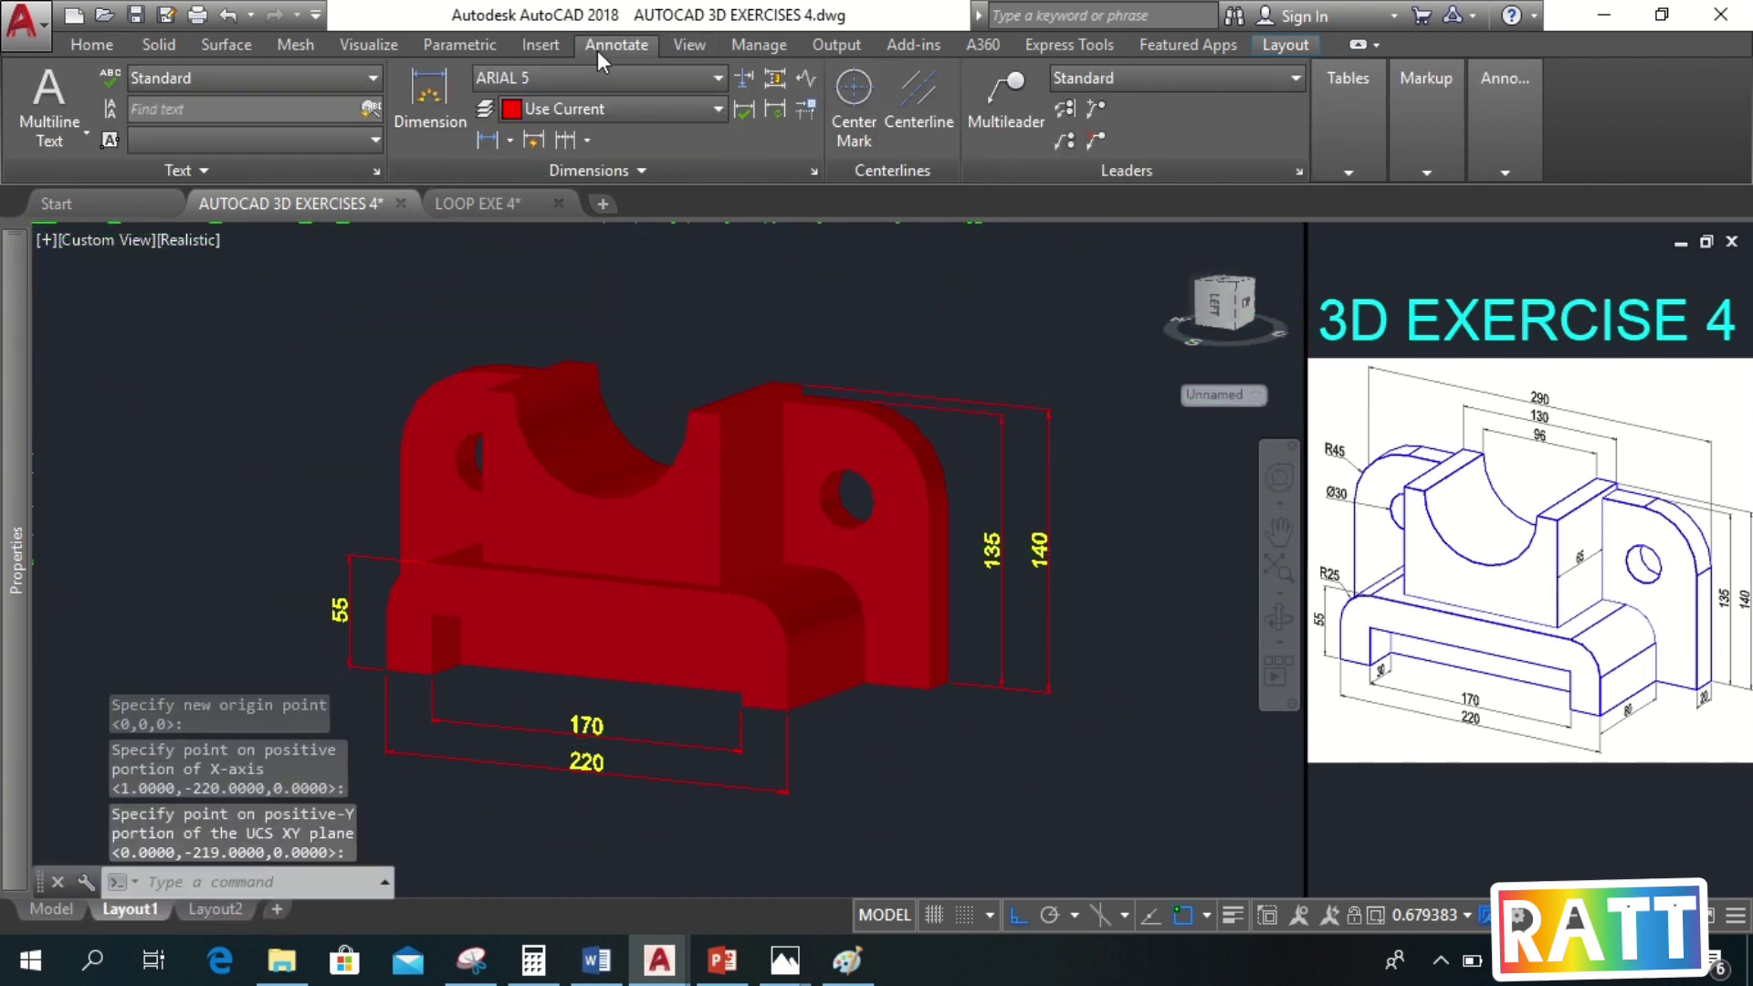
pyautogui.click(787, 708)
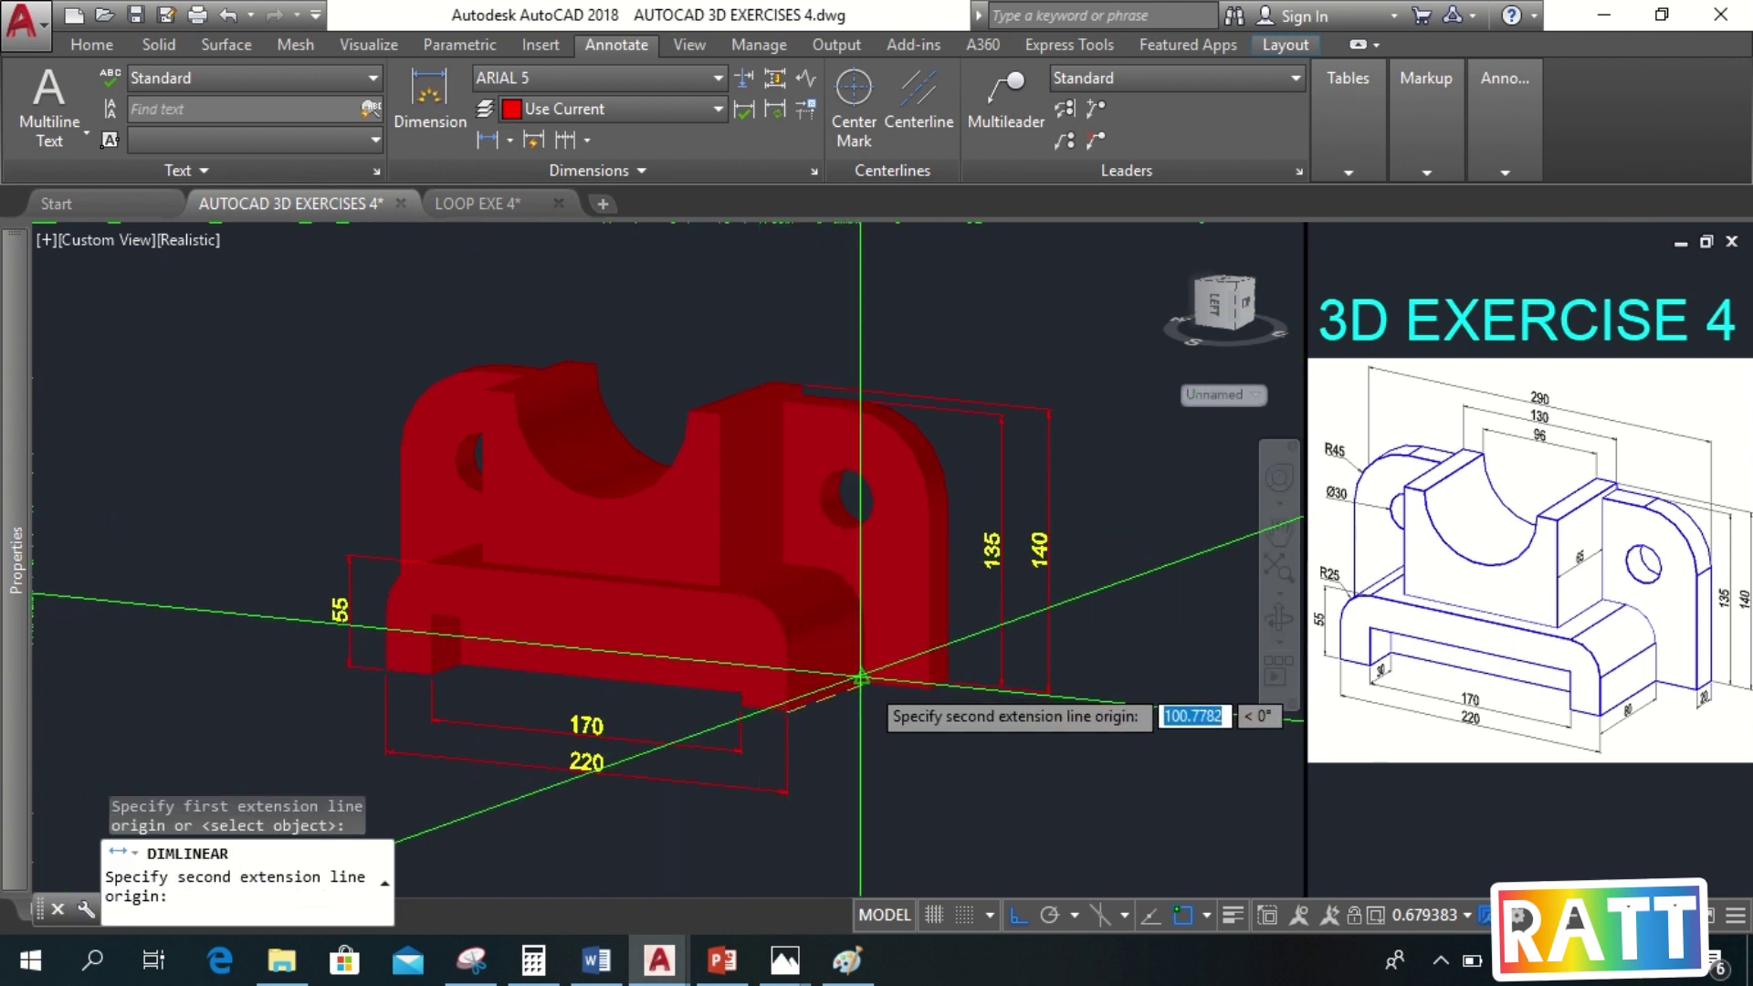
pyautogui.click(862, 682)
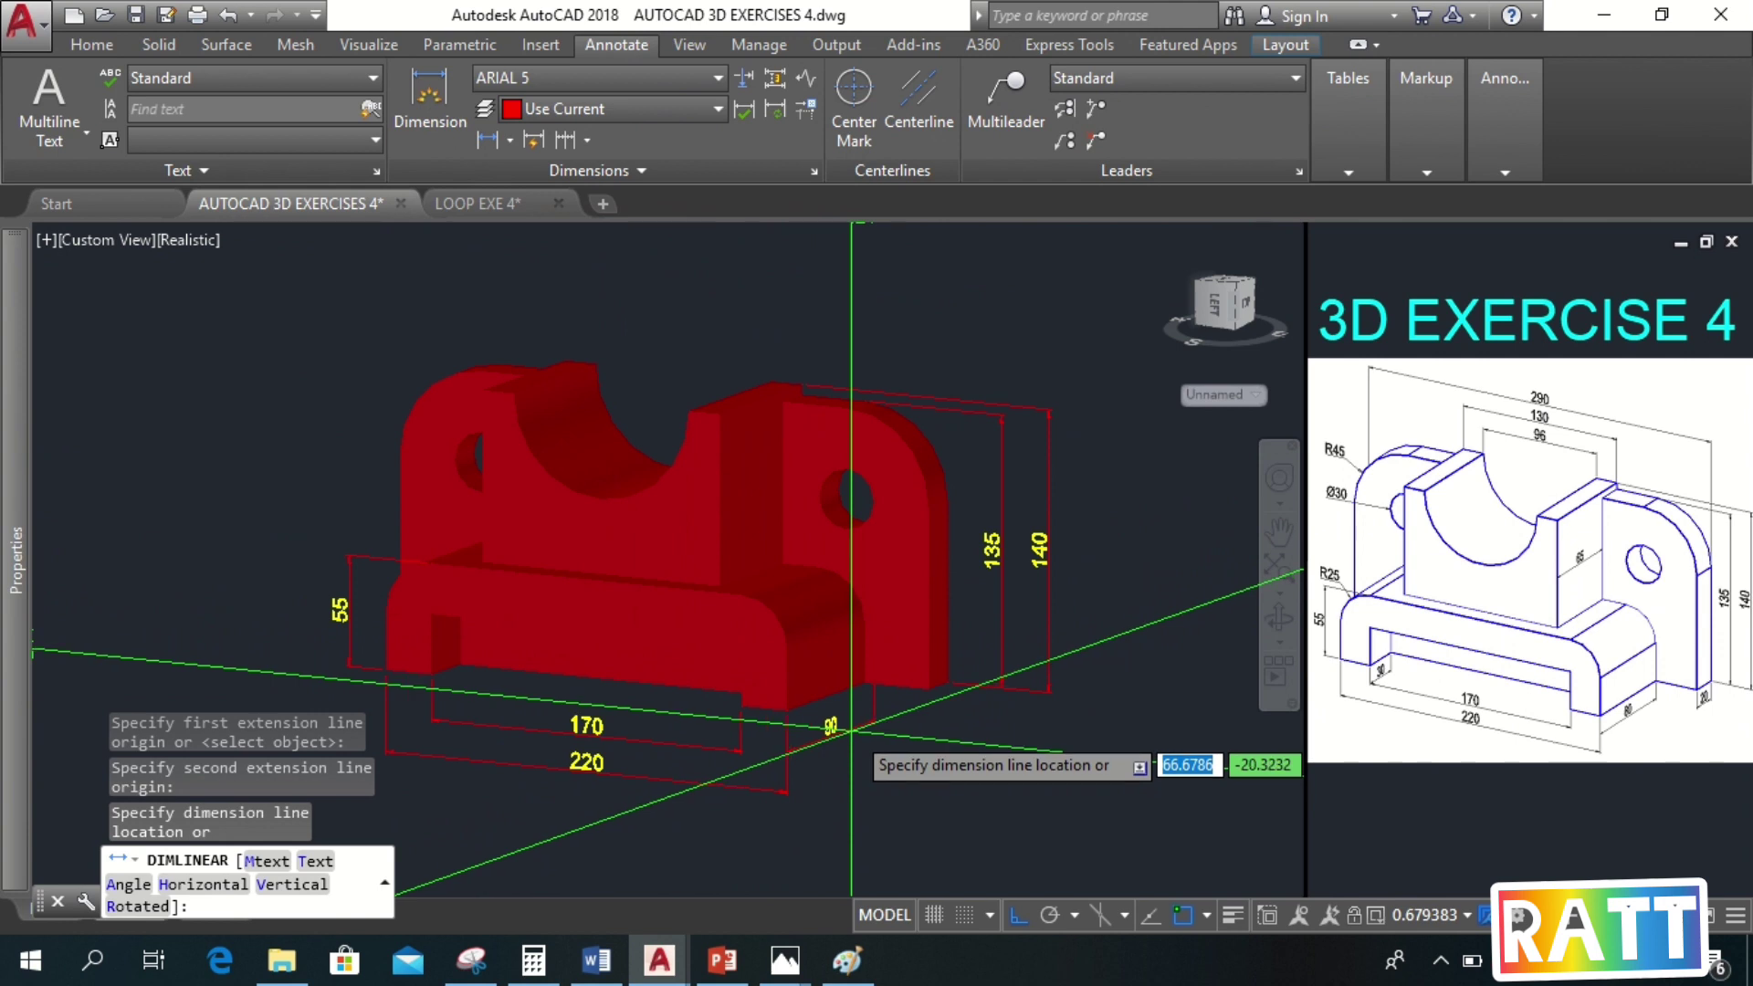
pyautogui.click(847, 735)
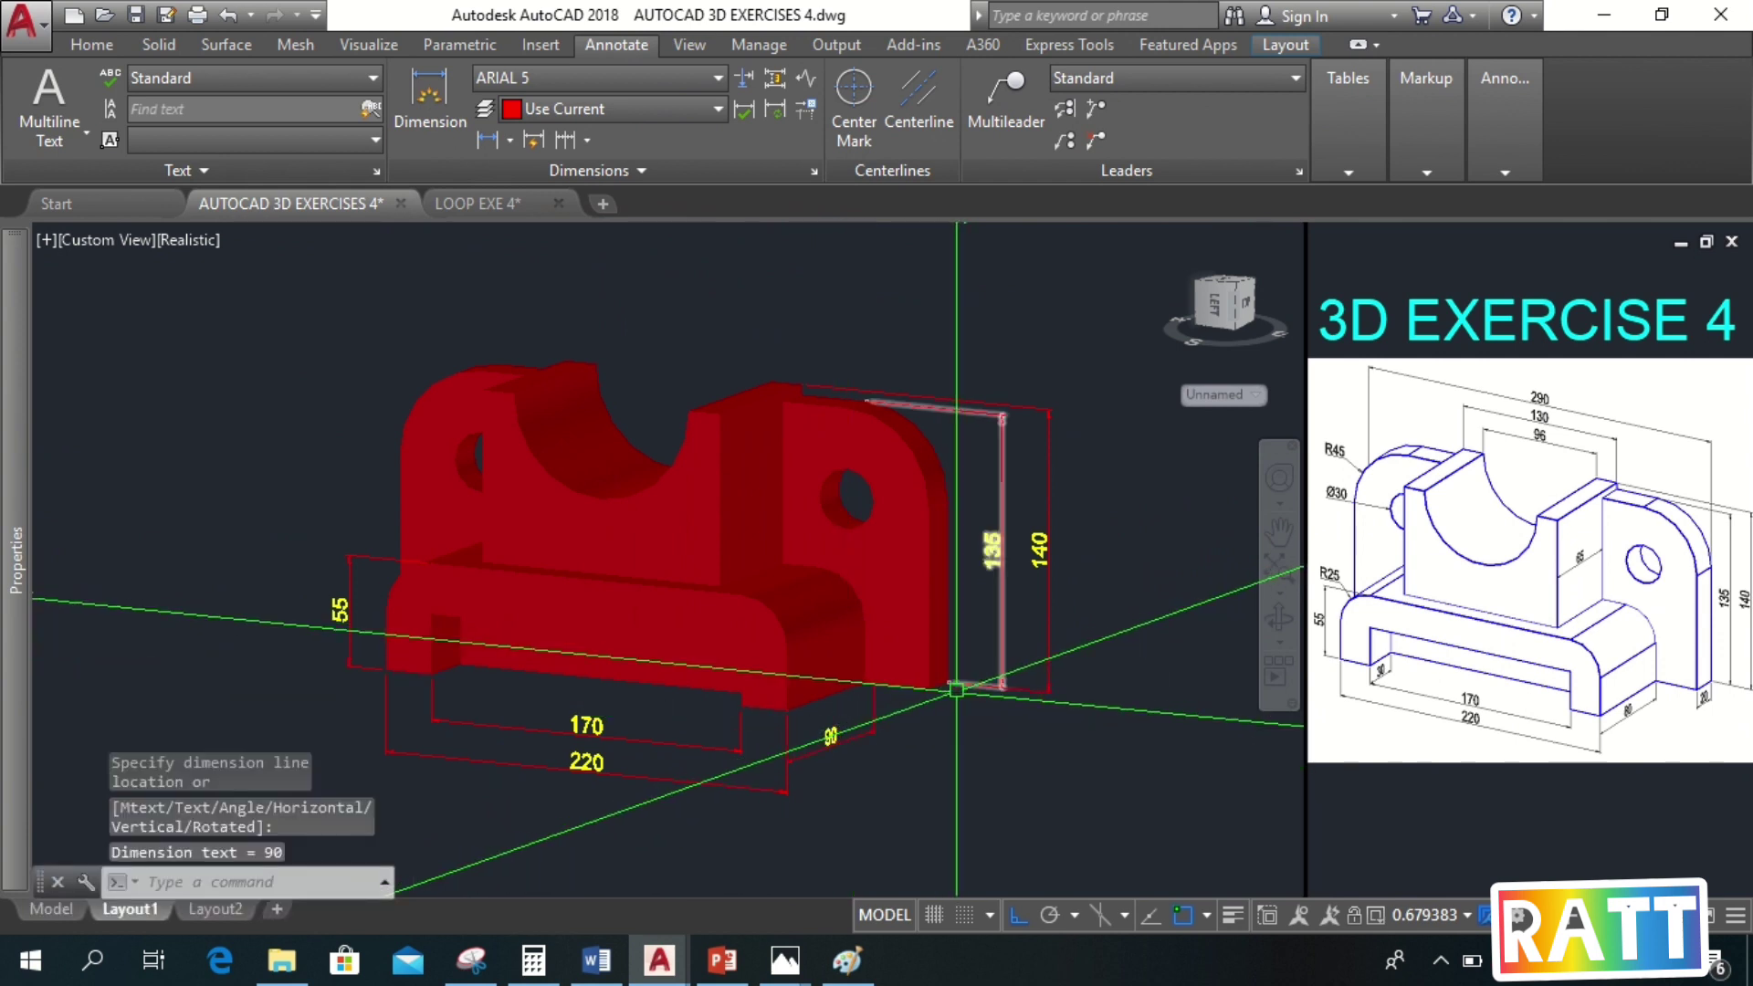
pyautogui.click(93, 46)
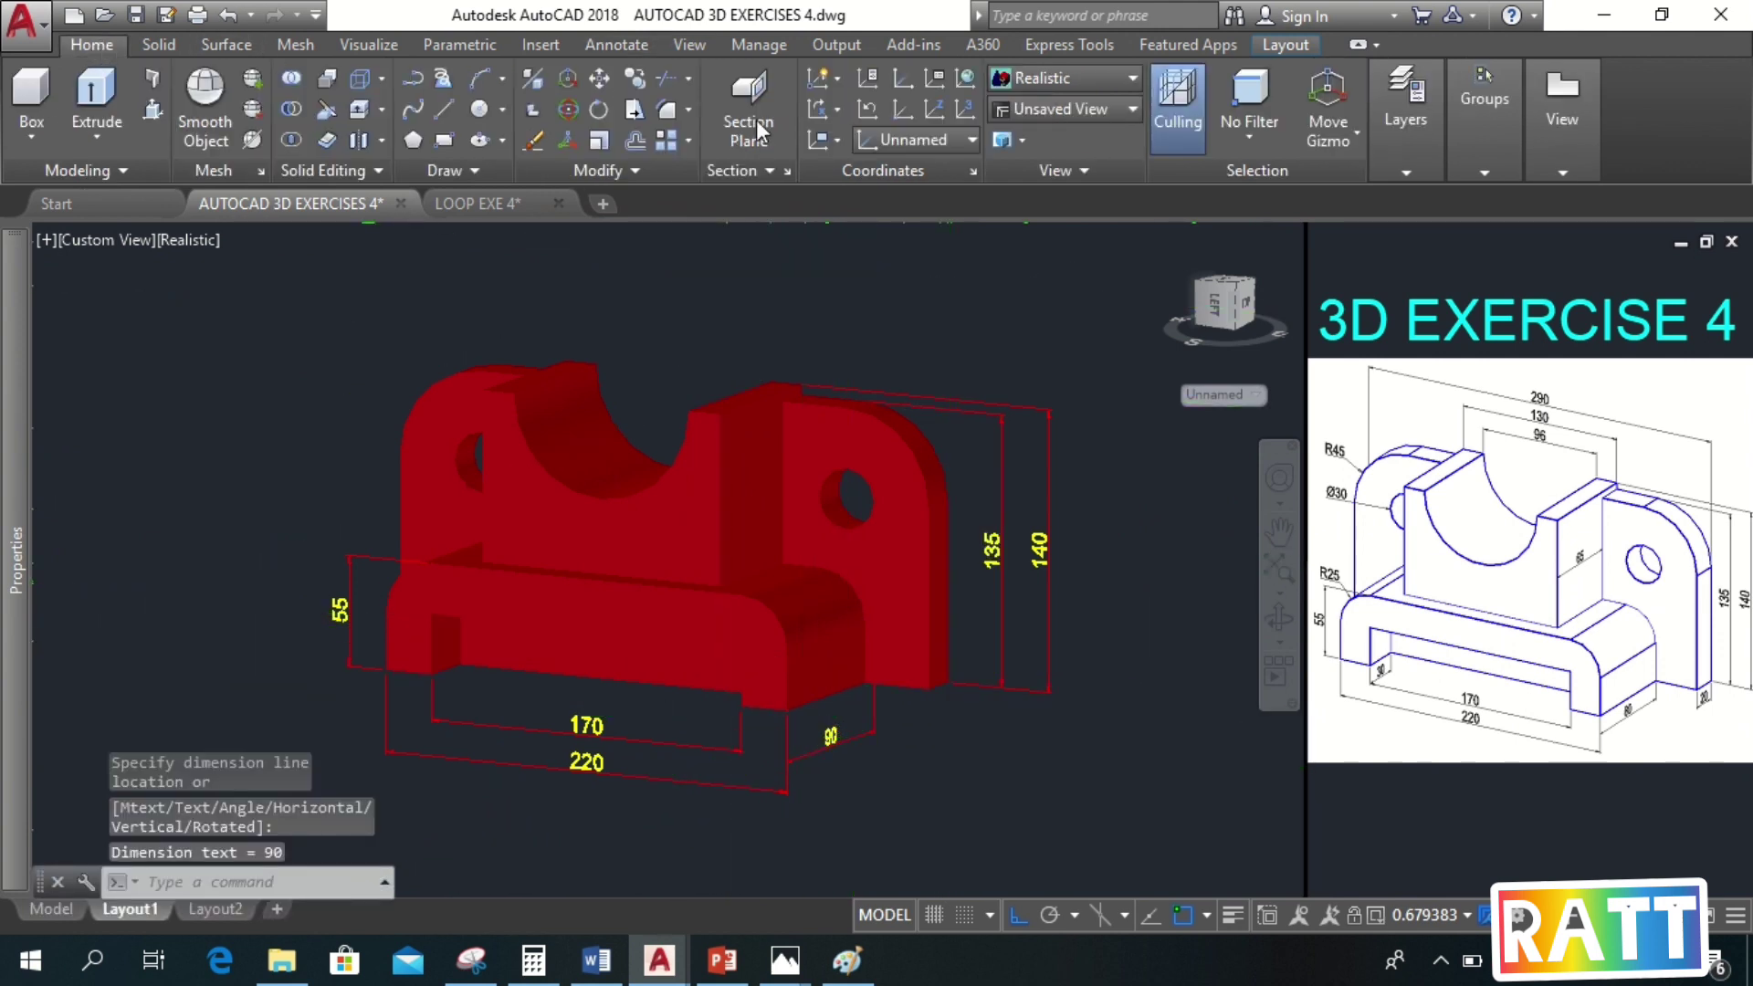
# Realign the UCS by three points at the right upright's corner
pyautogui.click(963, 110)
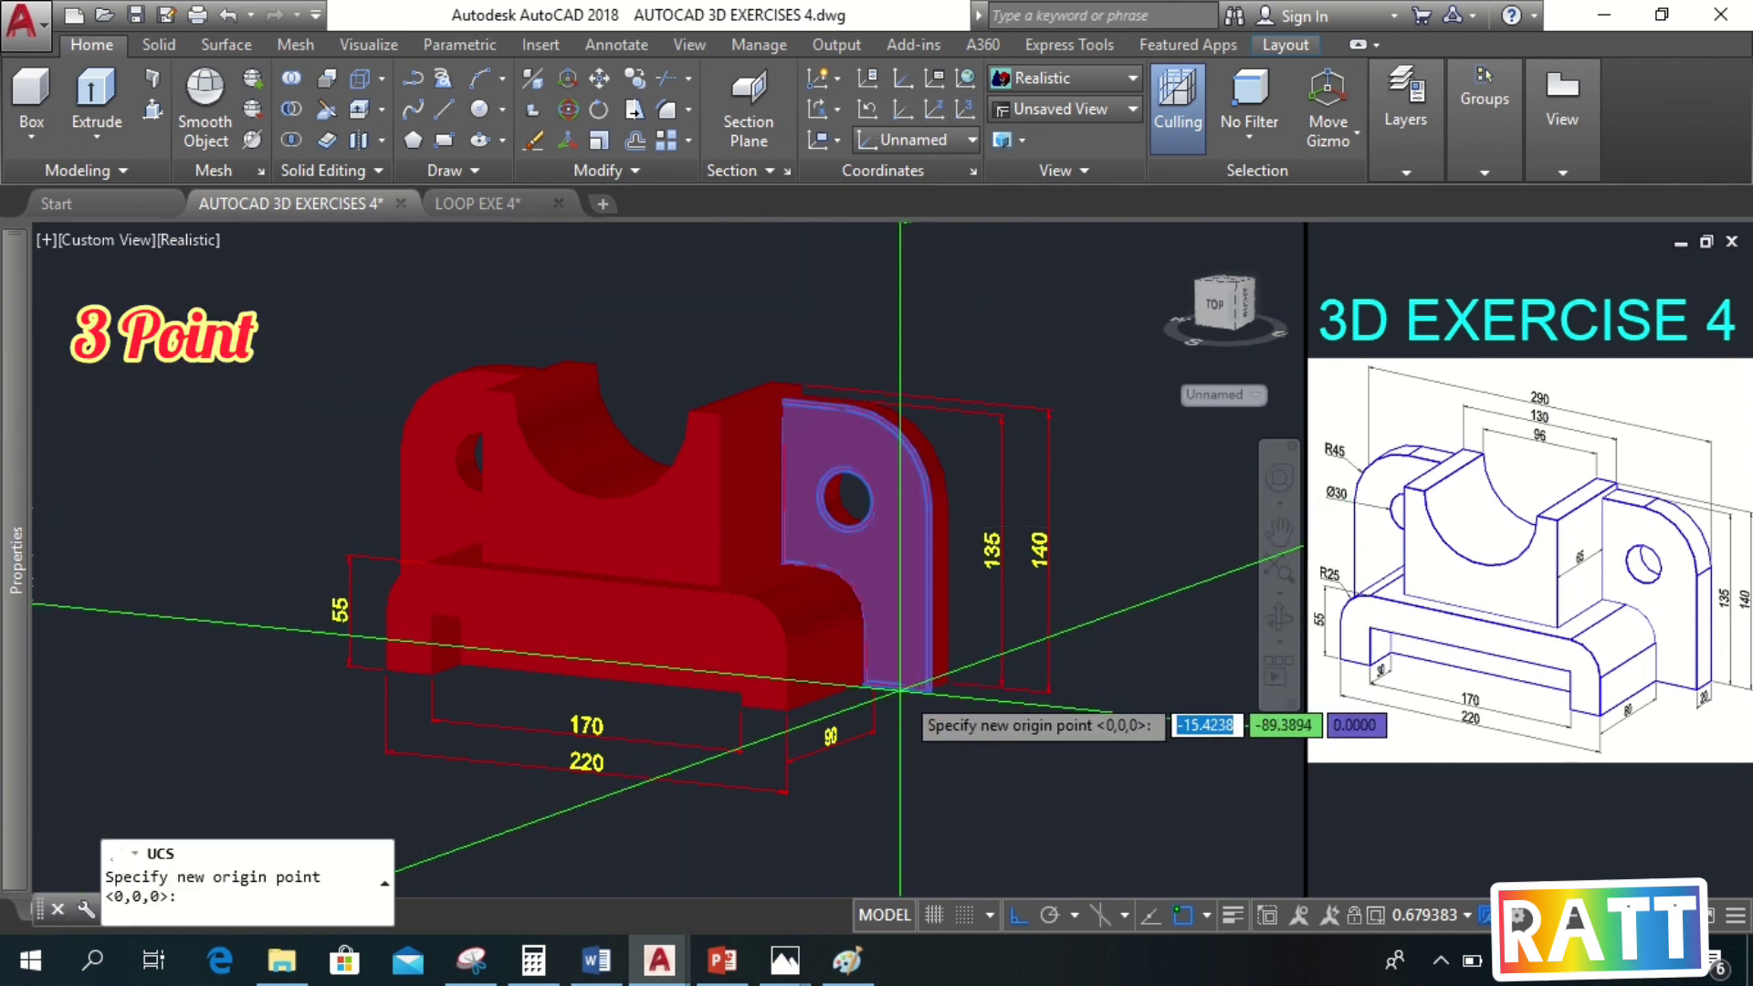
pyautogui.click(927, 690)
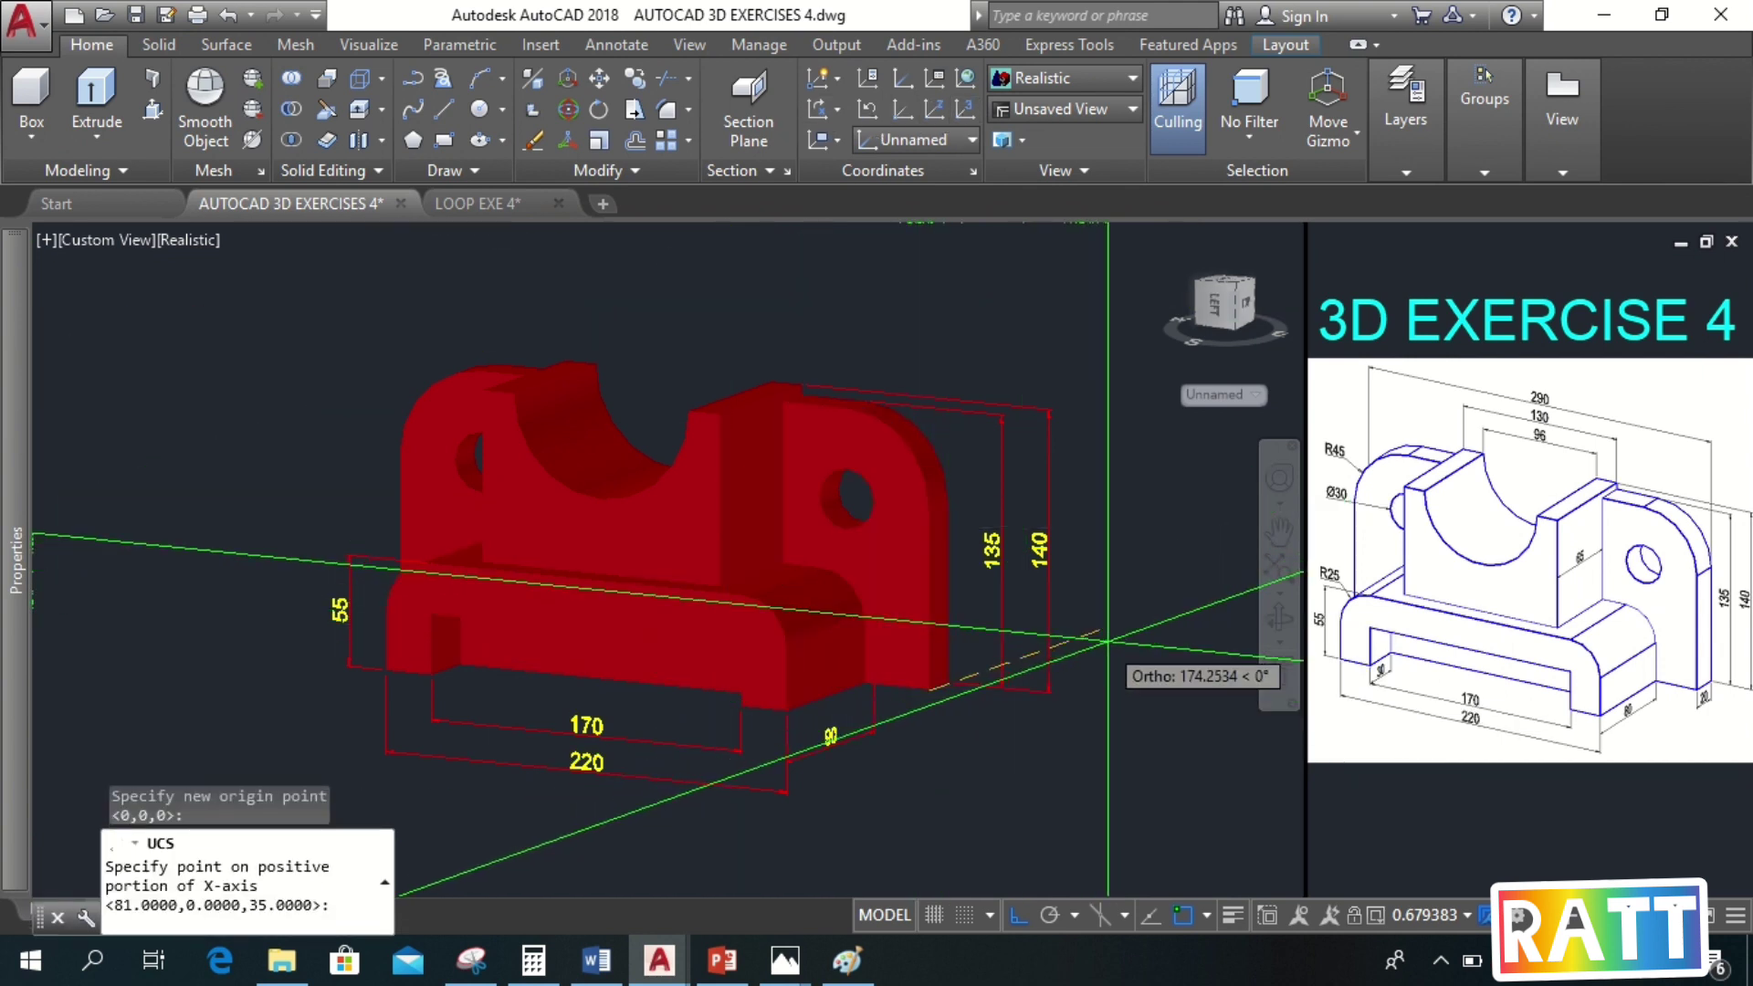
pyautogui.click(1259, 722)
pyautogui.click(886, 342)
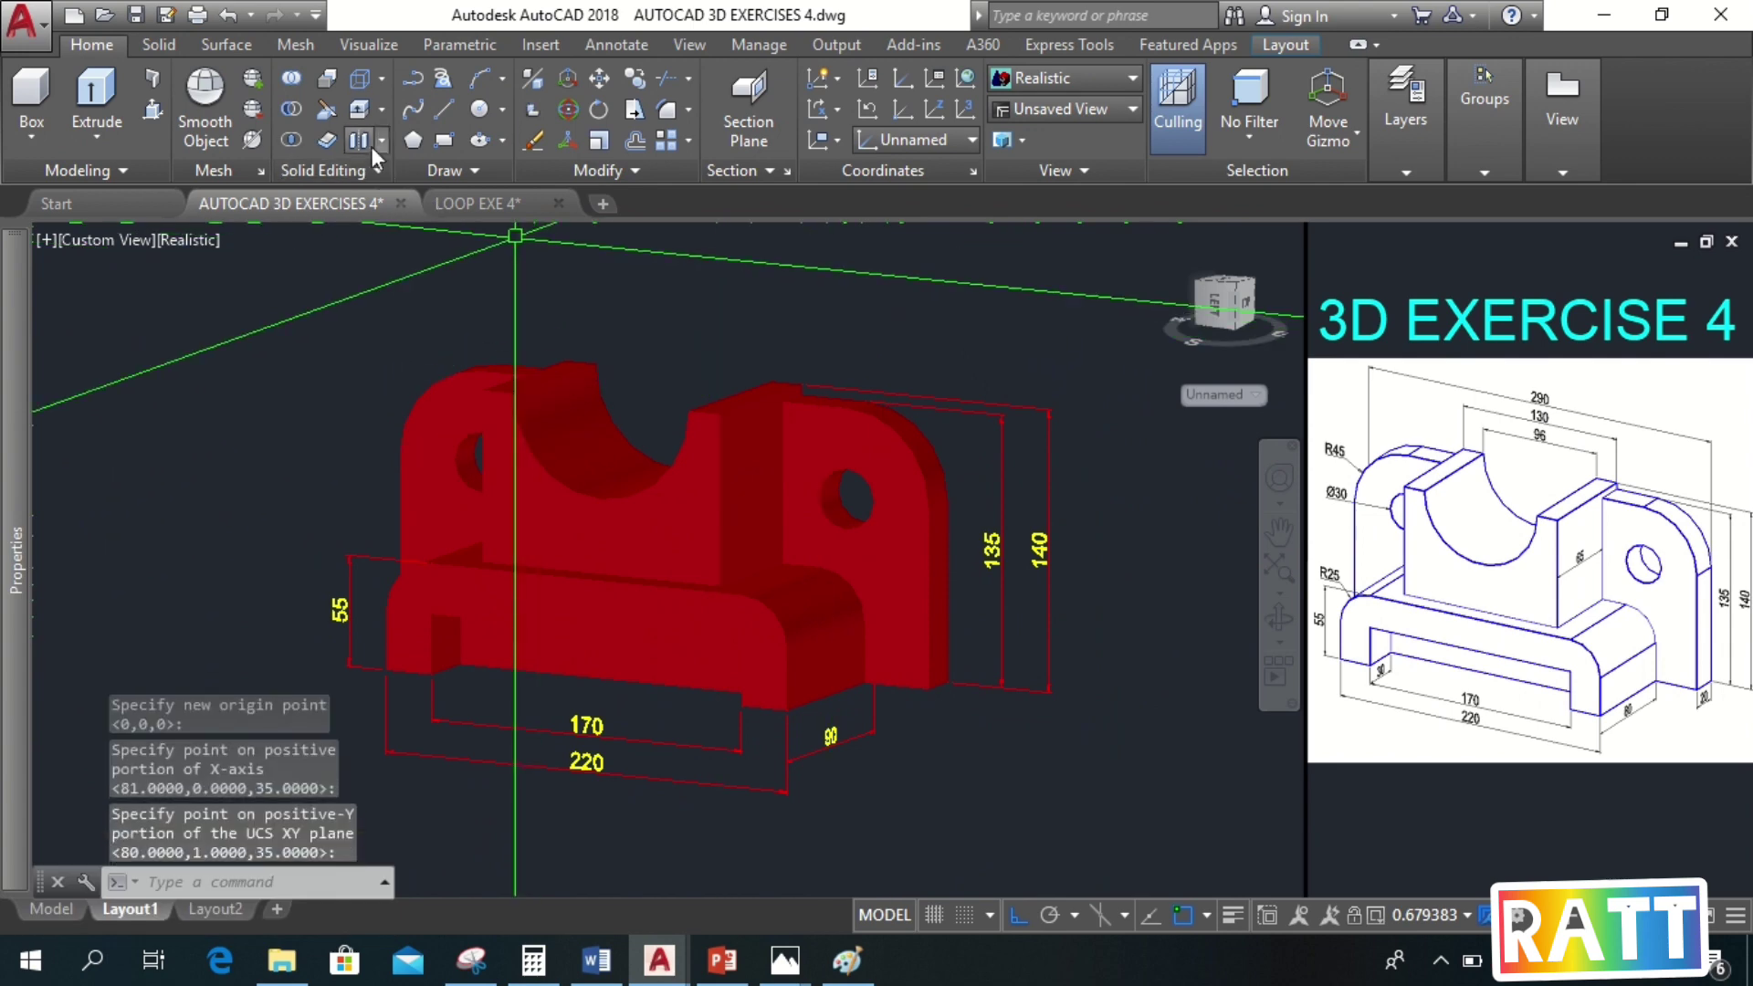
# Add a 20 linear thickness dimension below the right upright
pyautogui.click(614, 45)
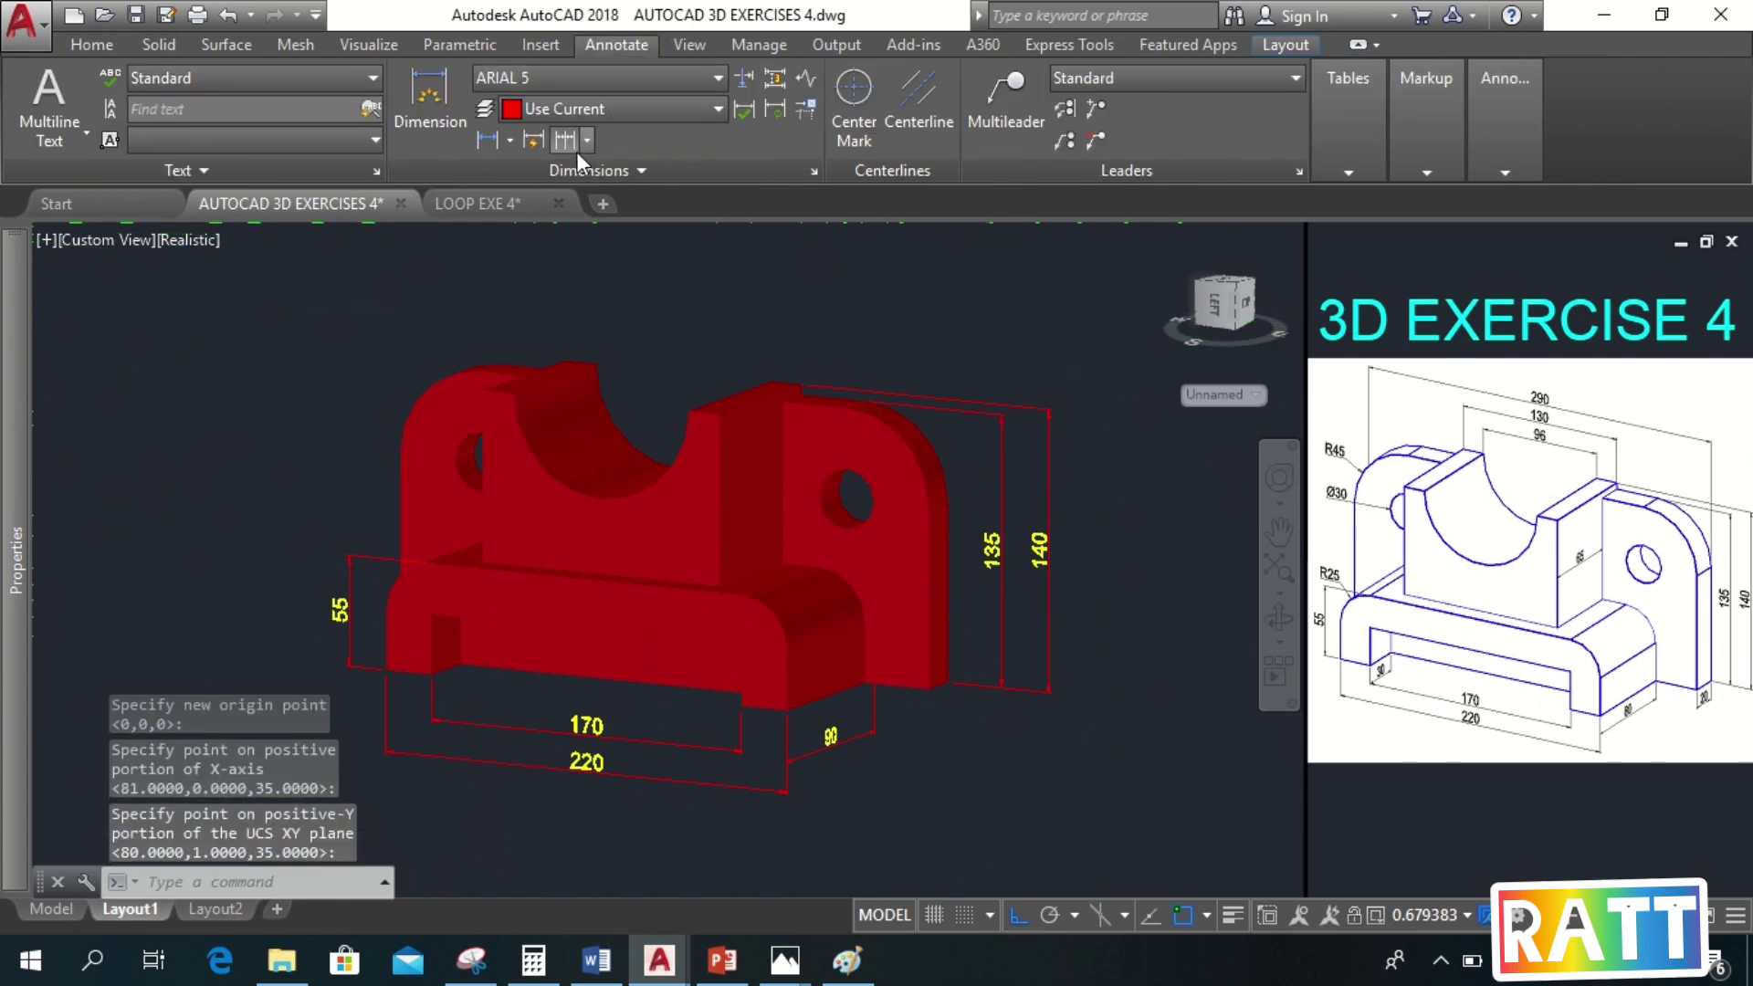
pyautogui.click(478, 141)
pyautogui.click(924, 690)
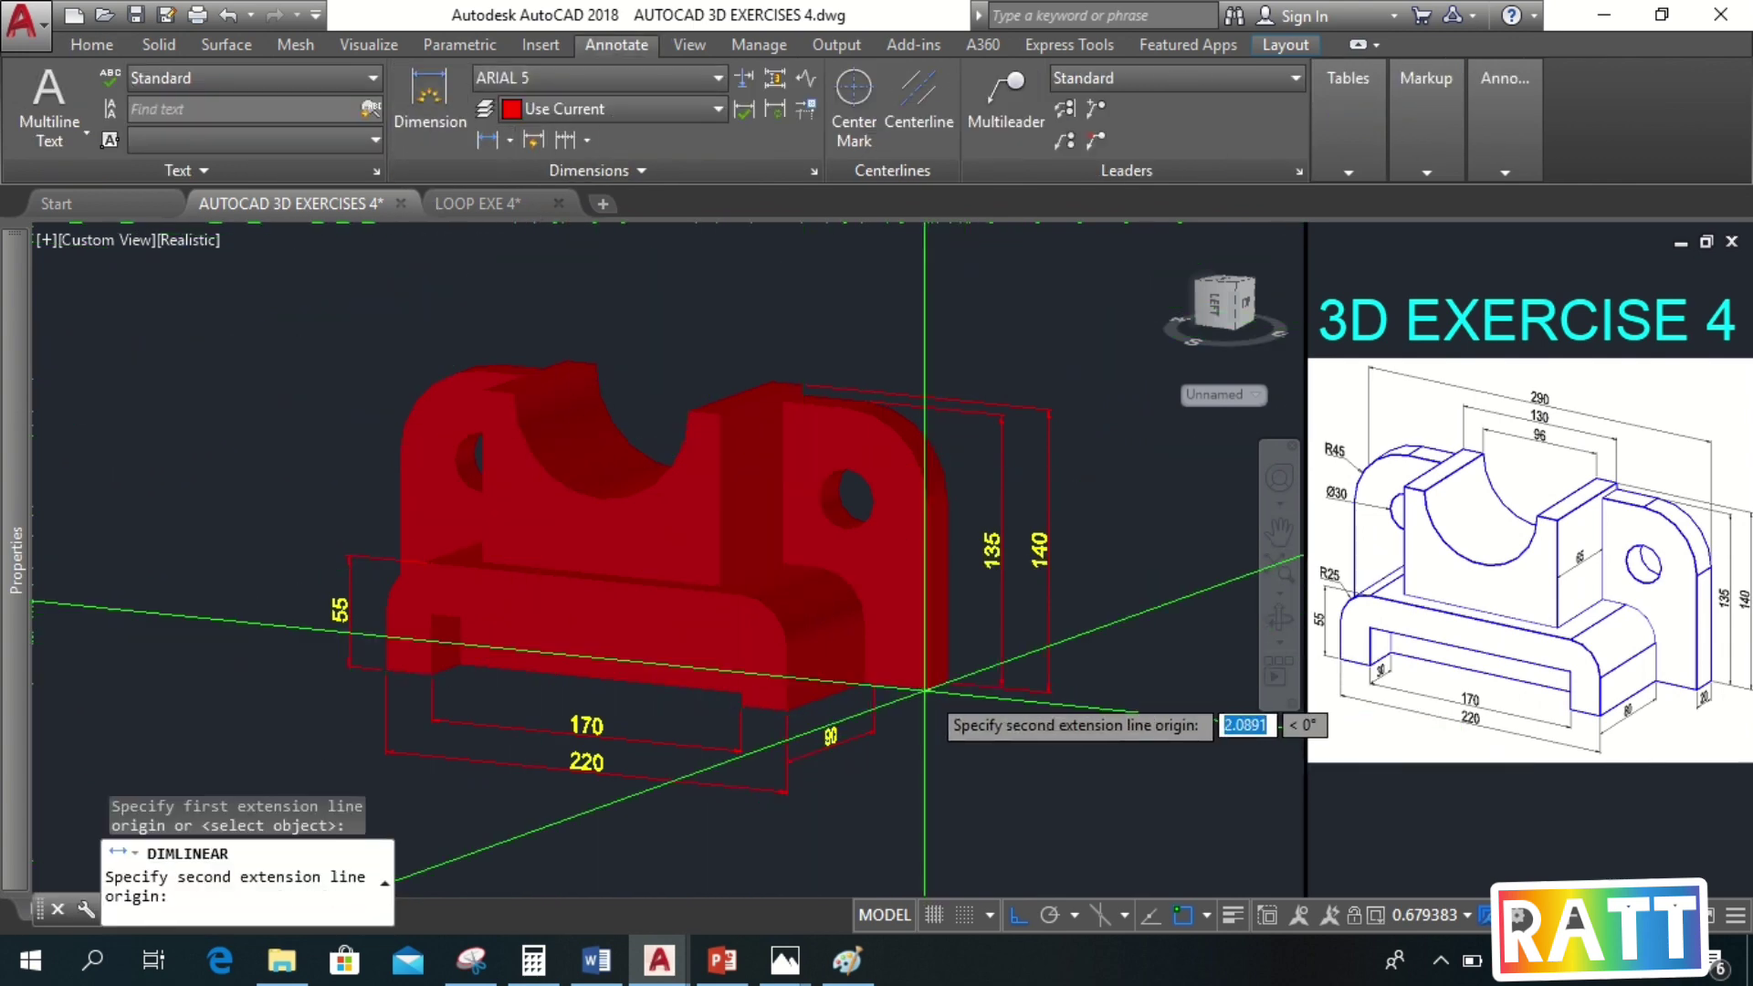
pyautogui.click(947, 683)
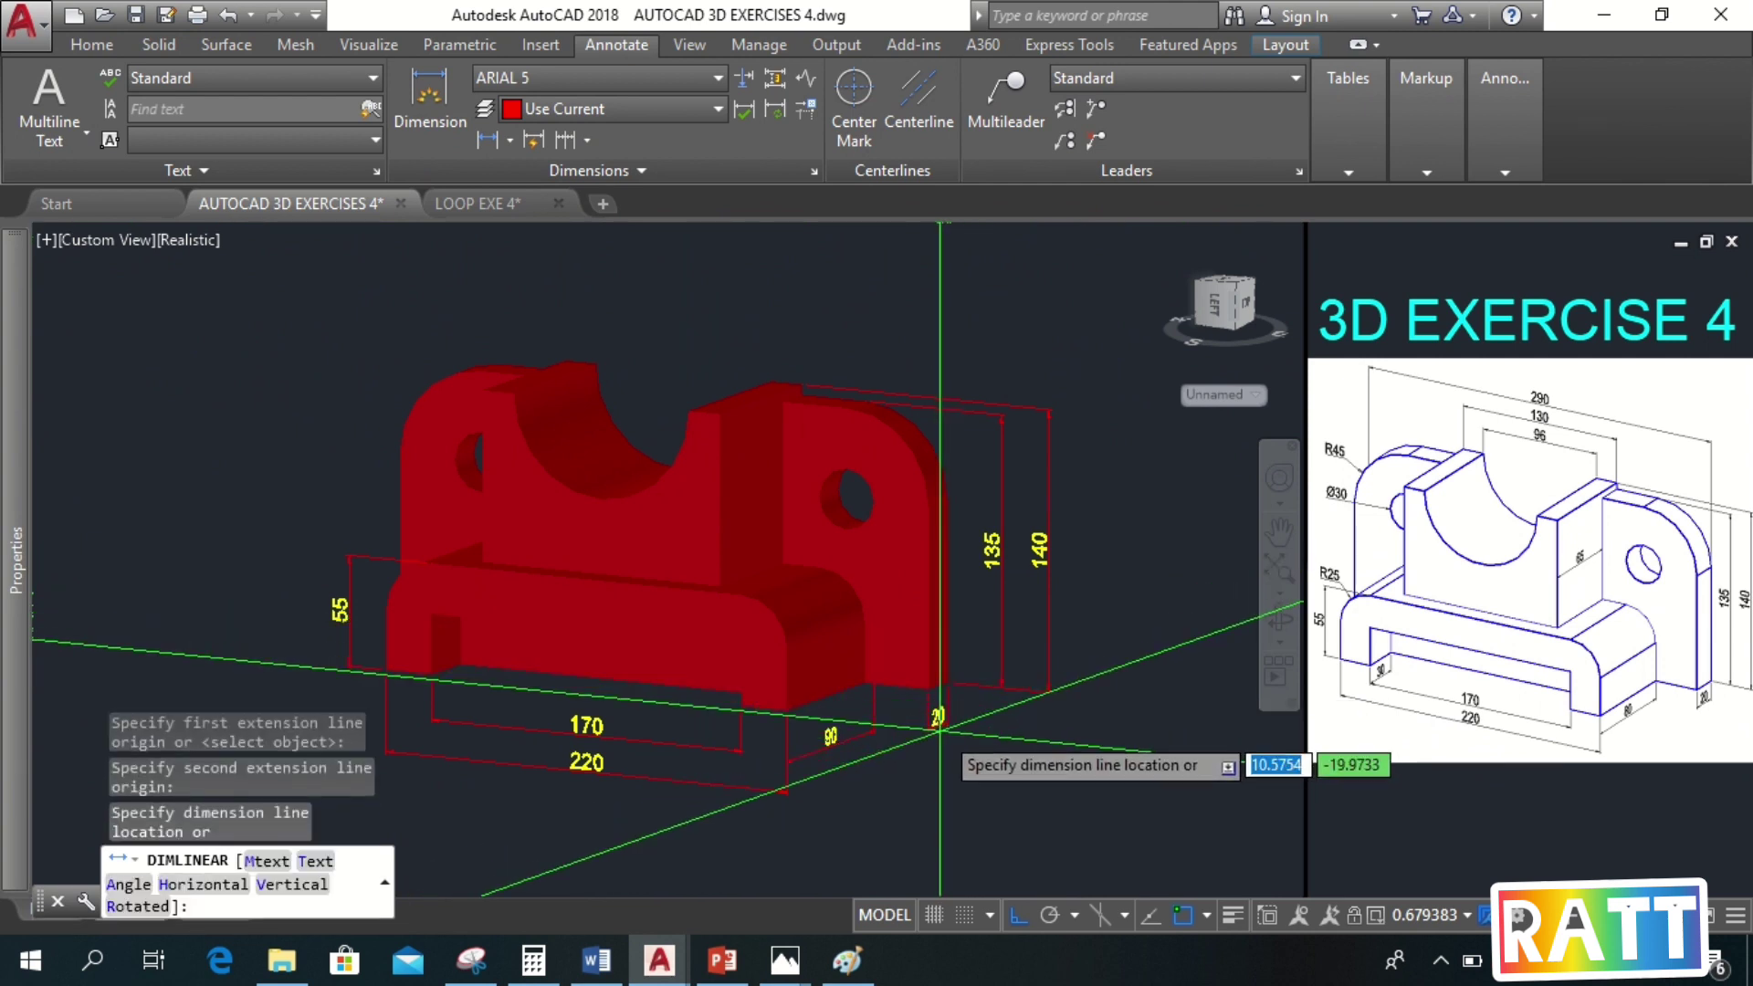
pyautogui.click(938, 721)
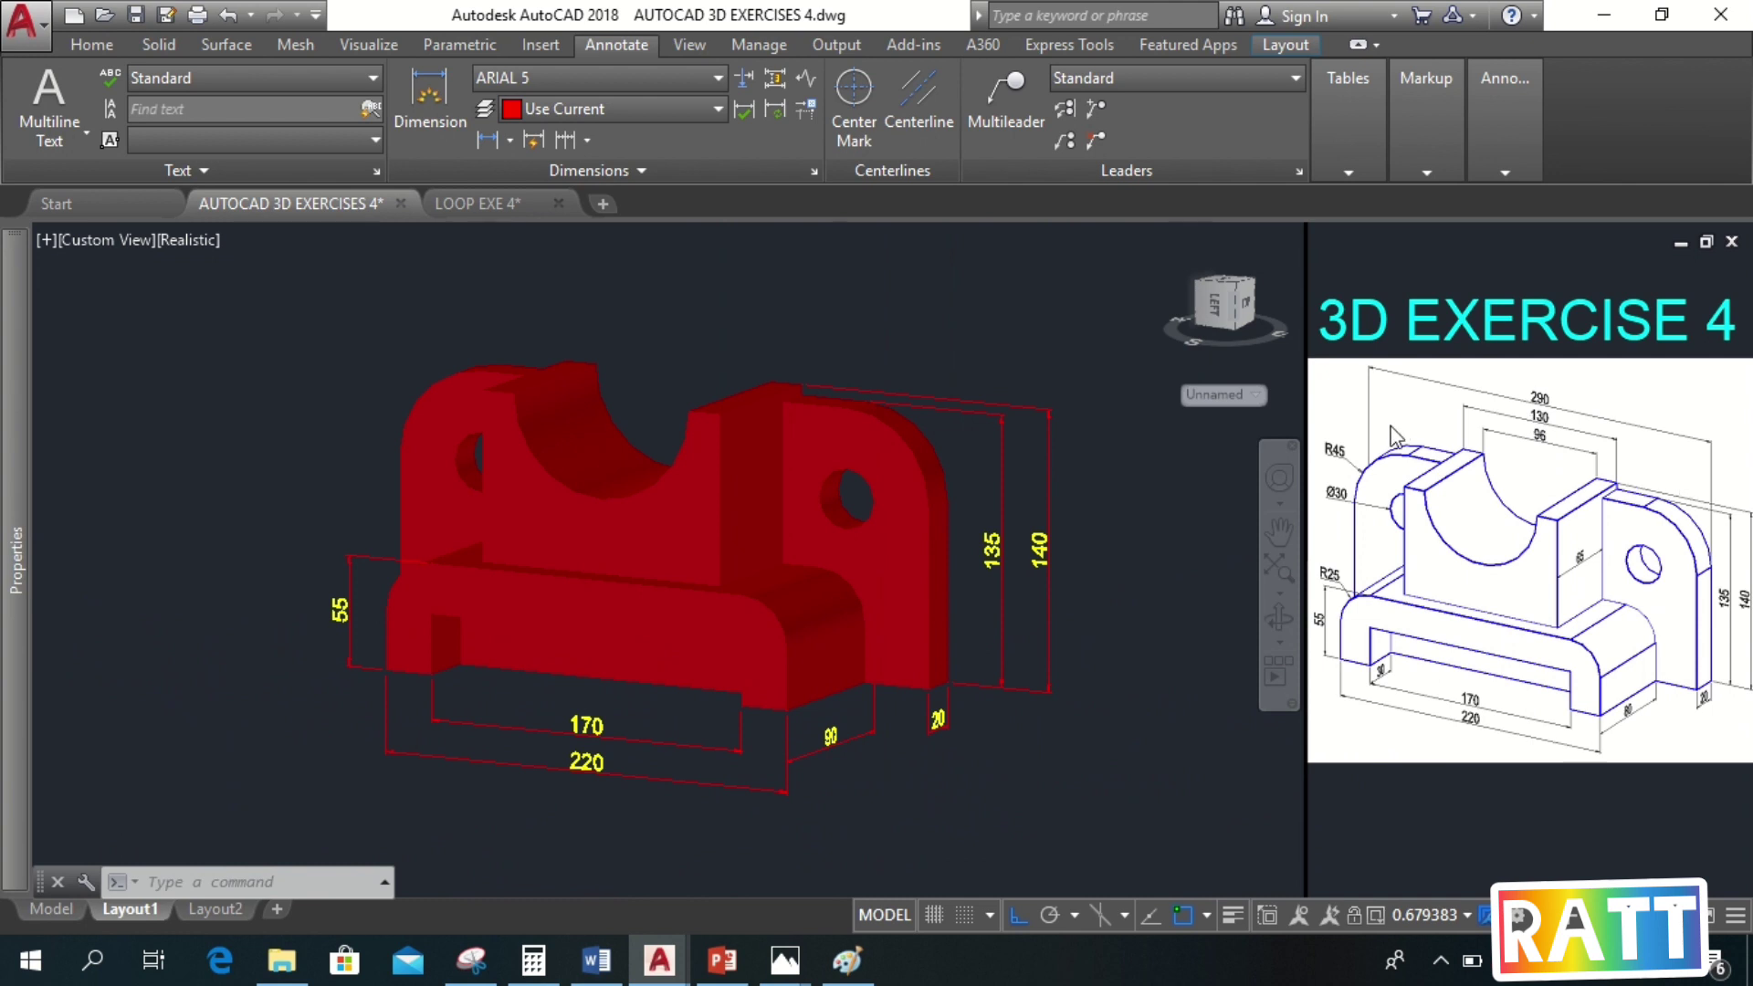
pyautogui.click(82, 45)
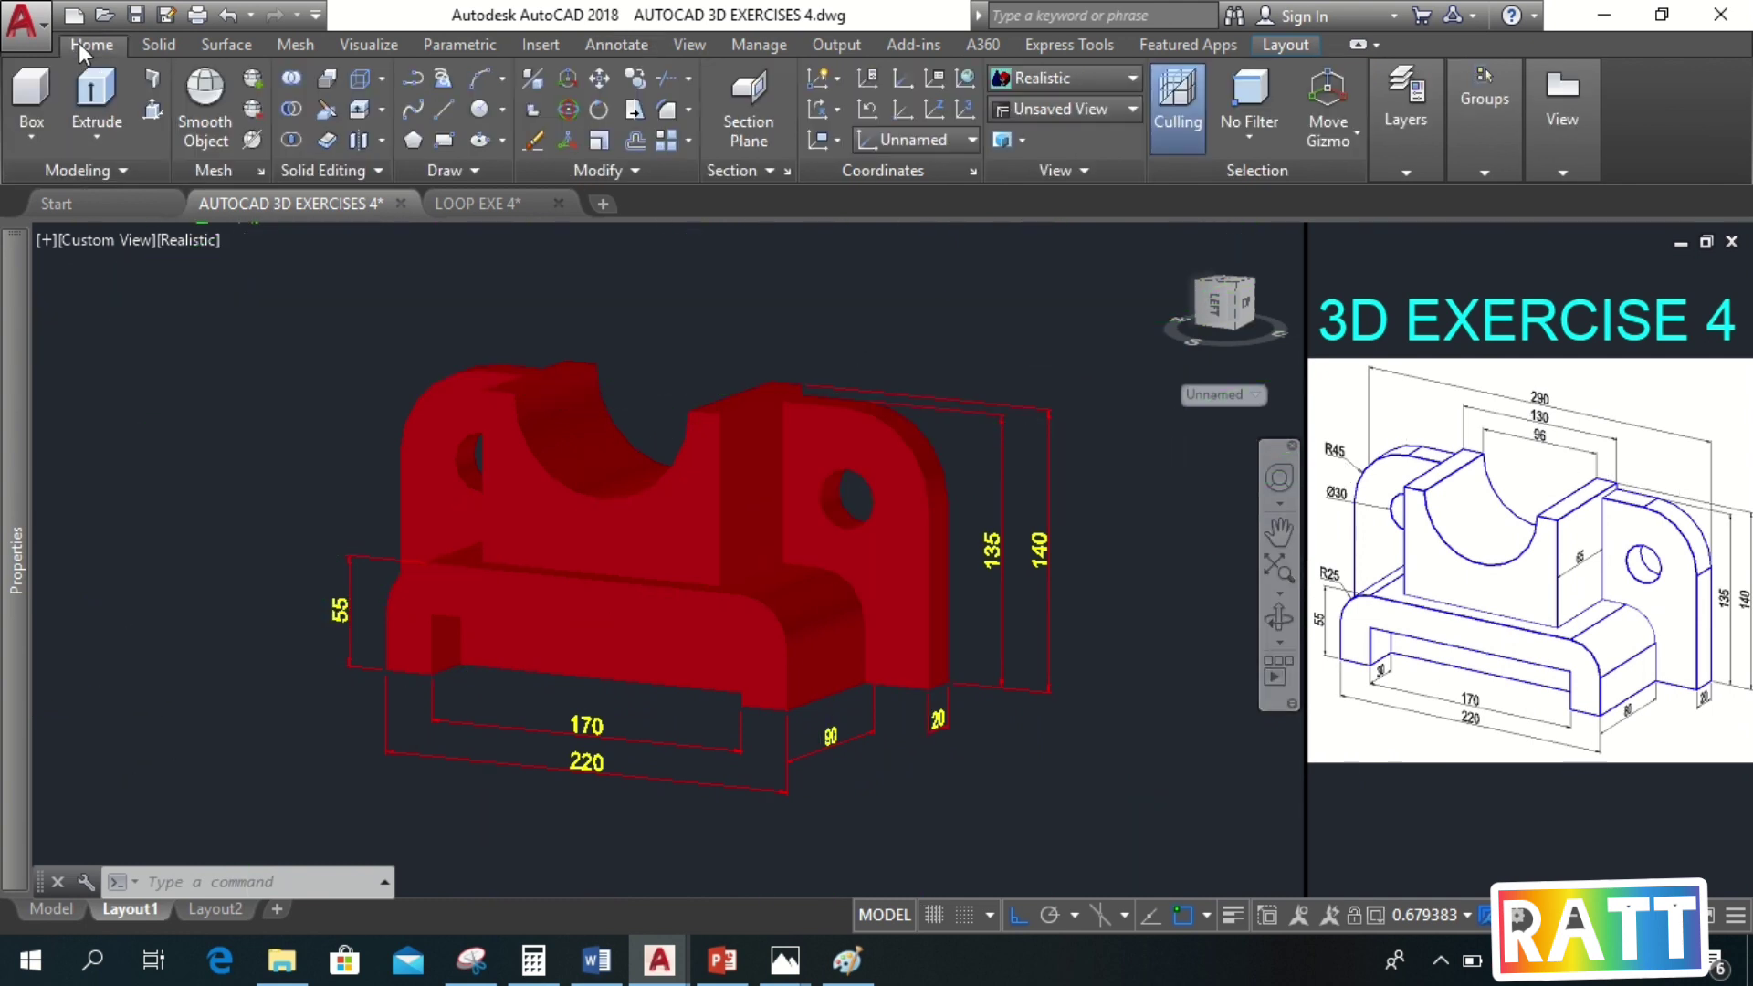
# Realign the UCS by three points at the bracket's top corner
pyautogui.click(964, 107)
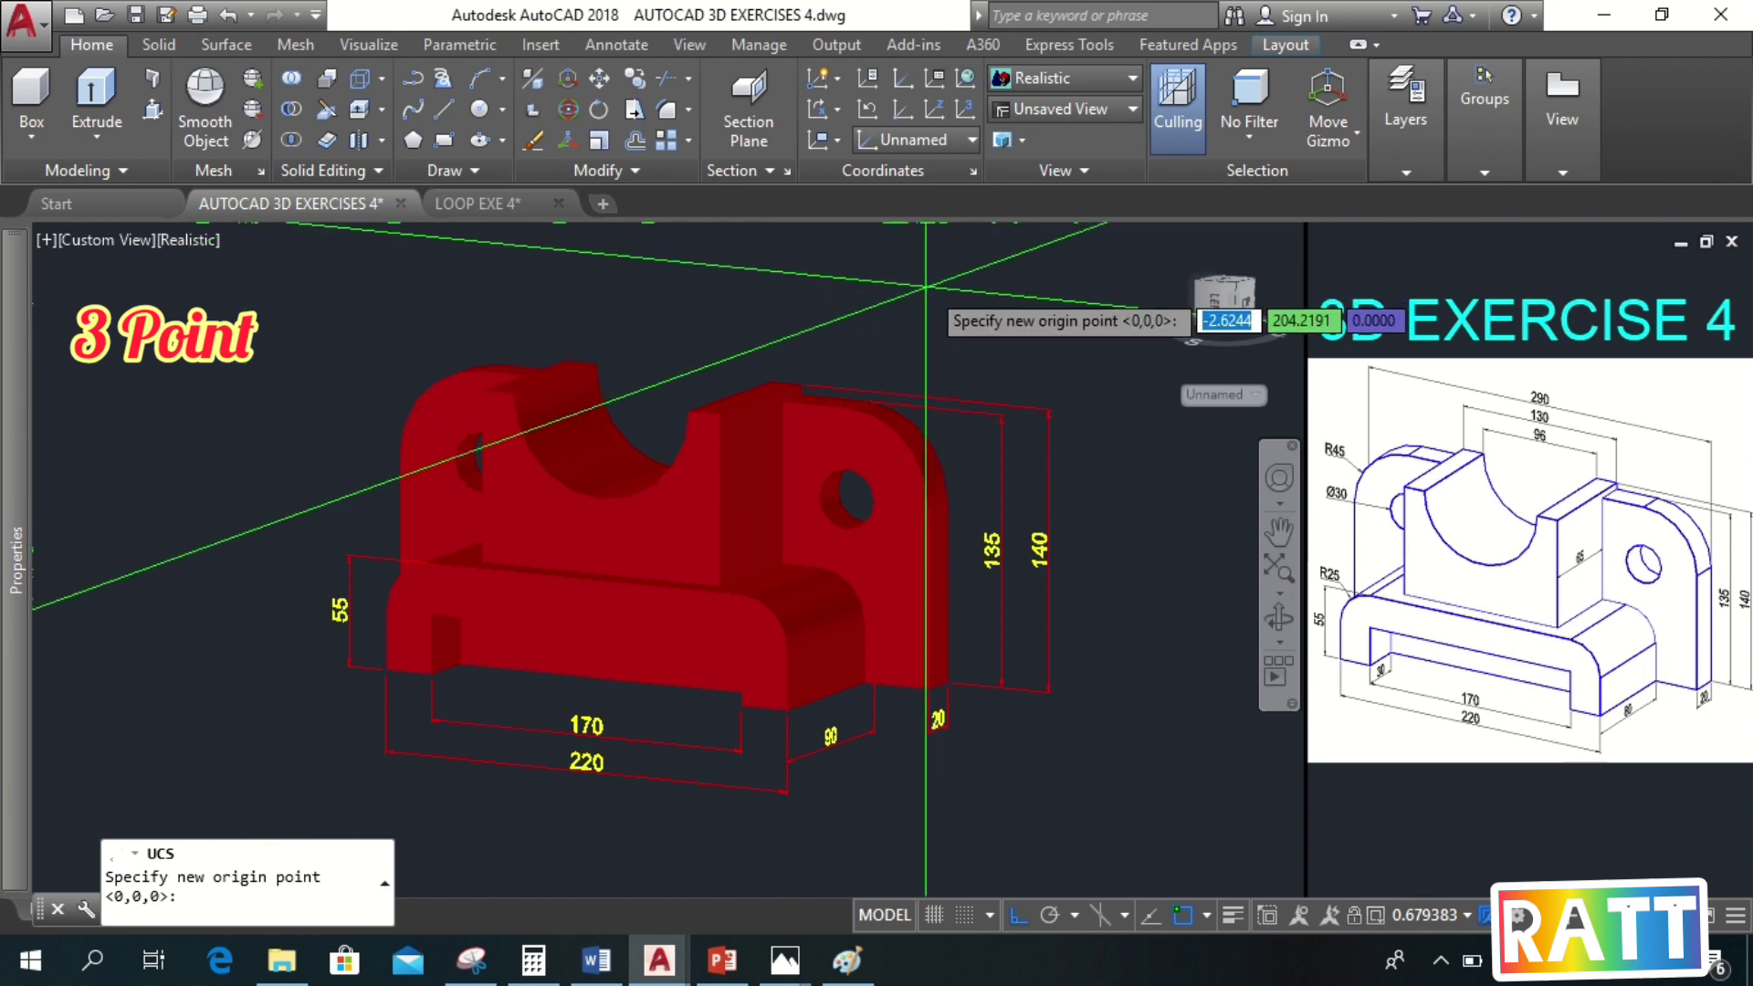
pyautogui.click(596, 362)
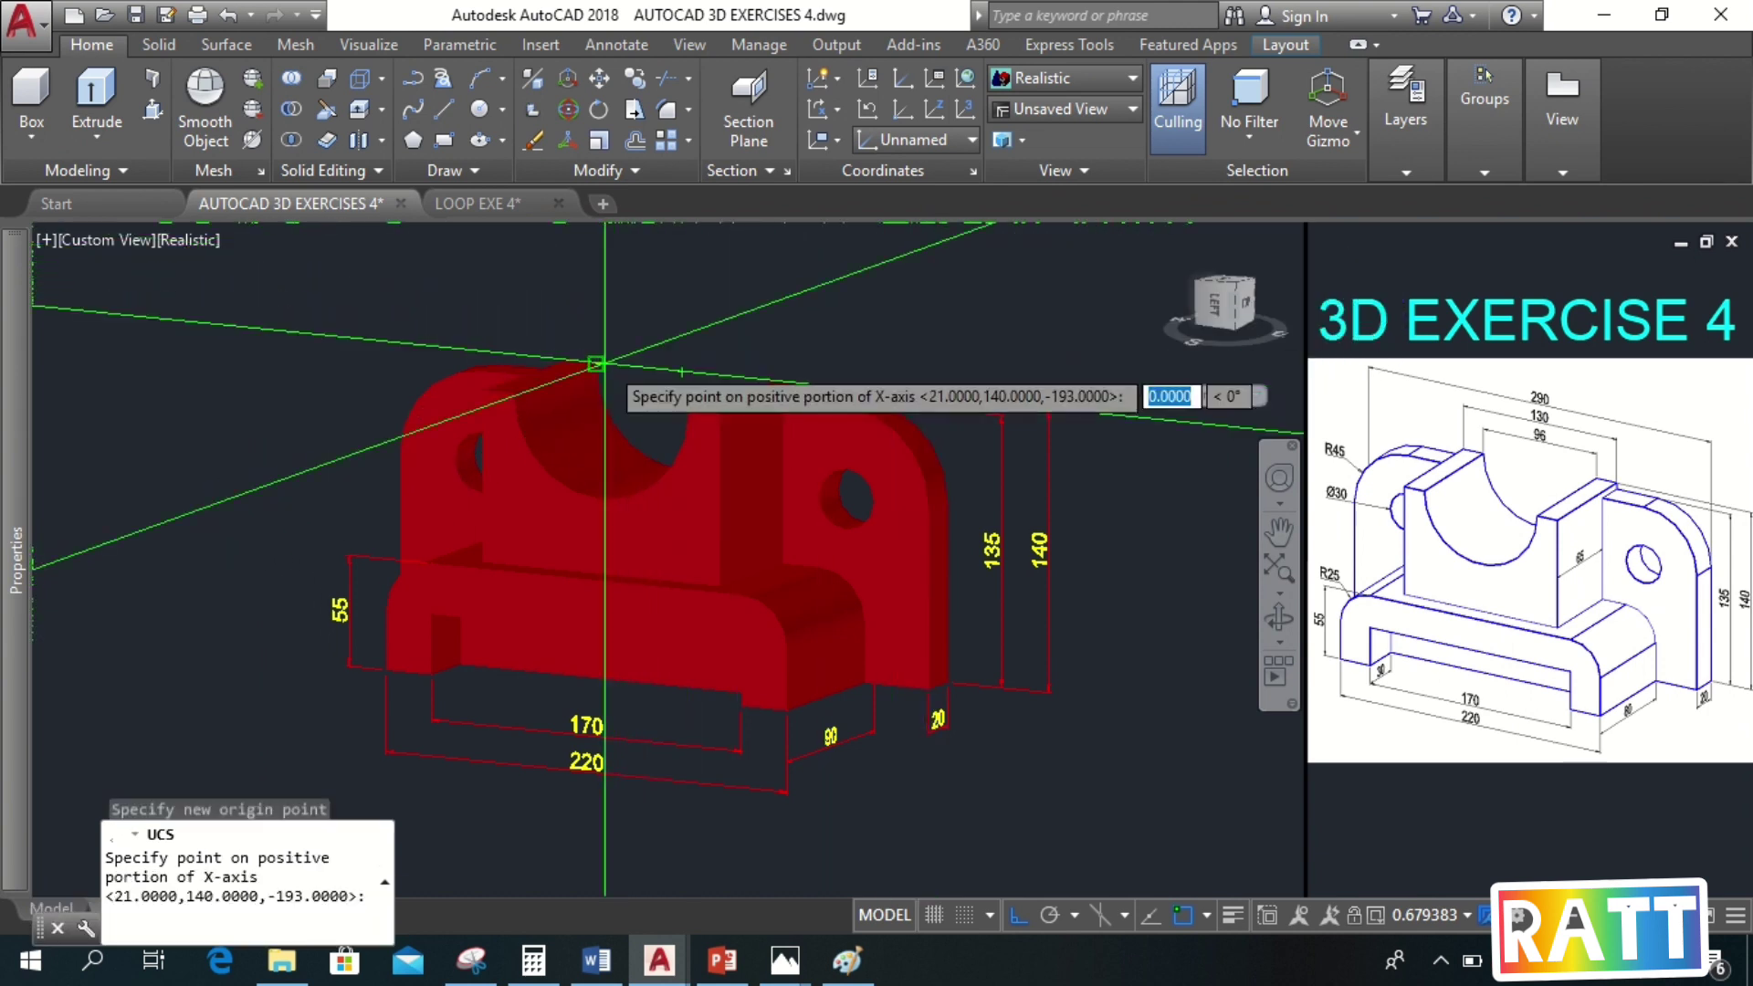
pyautogui.click(736, 345)
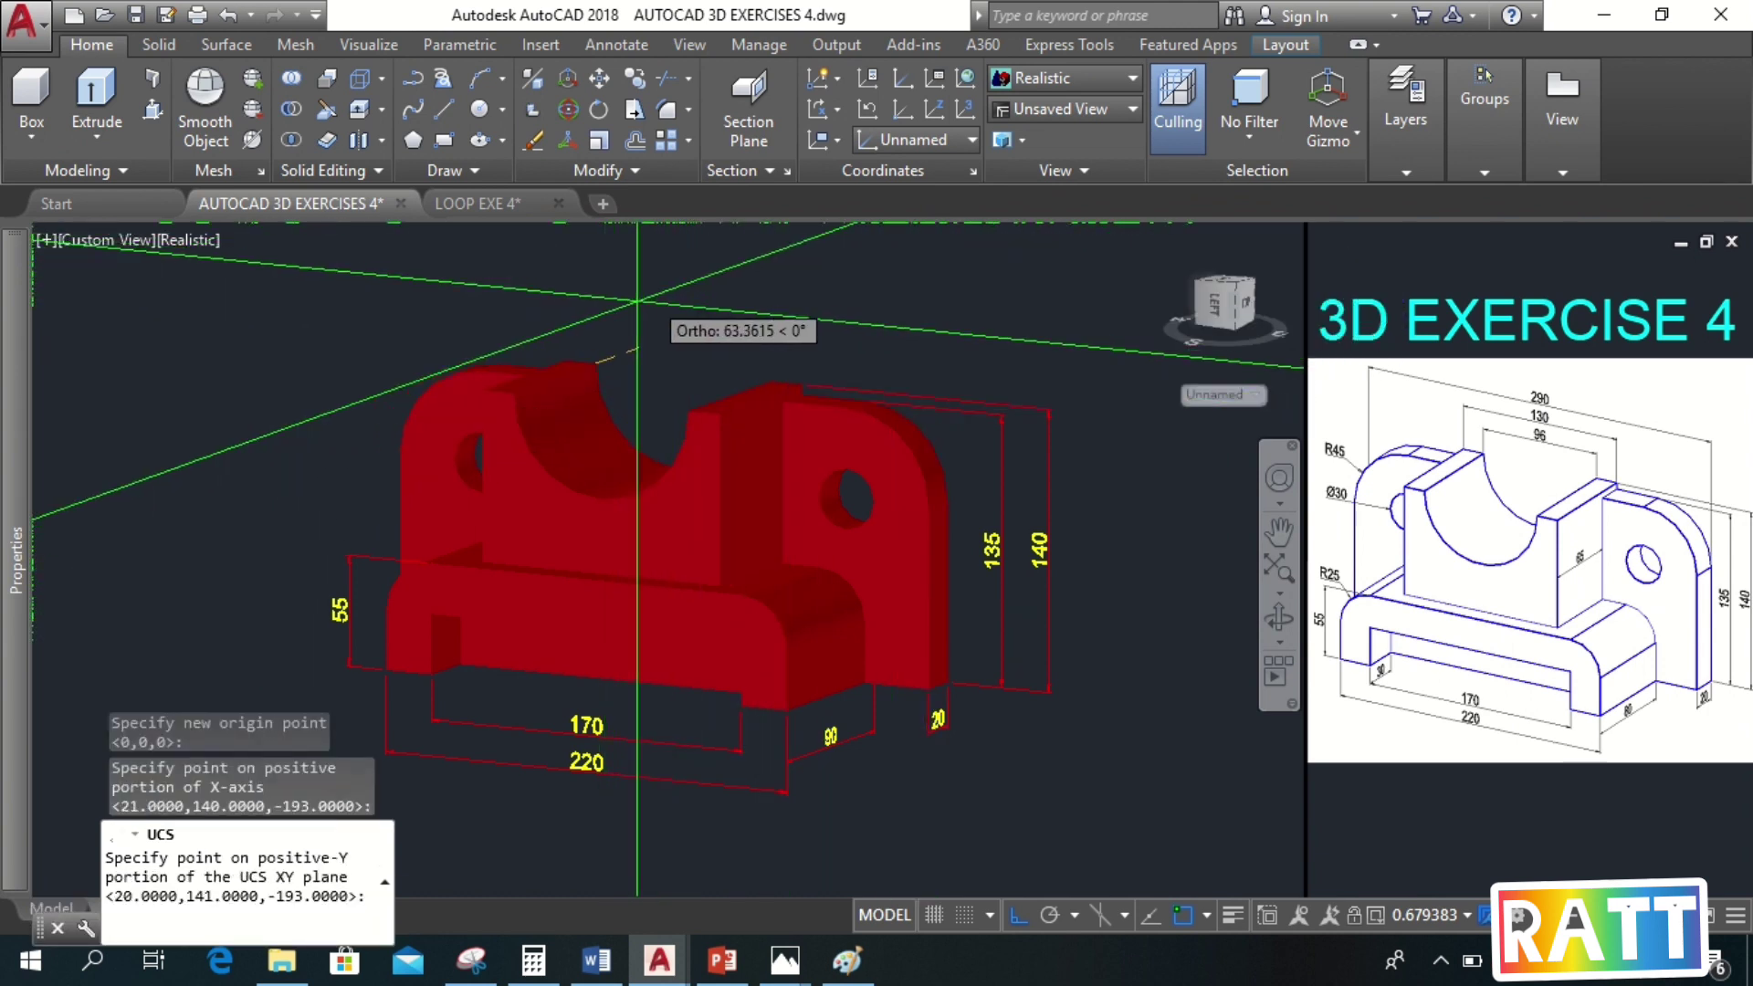
pyautogui.click(721, 283)
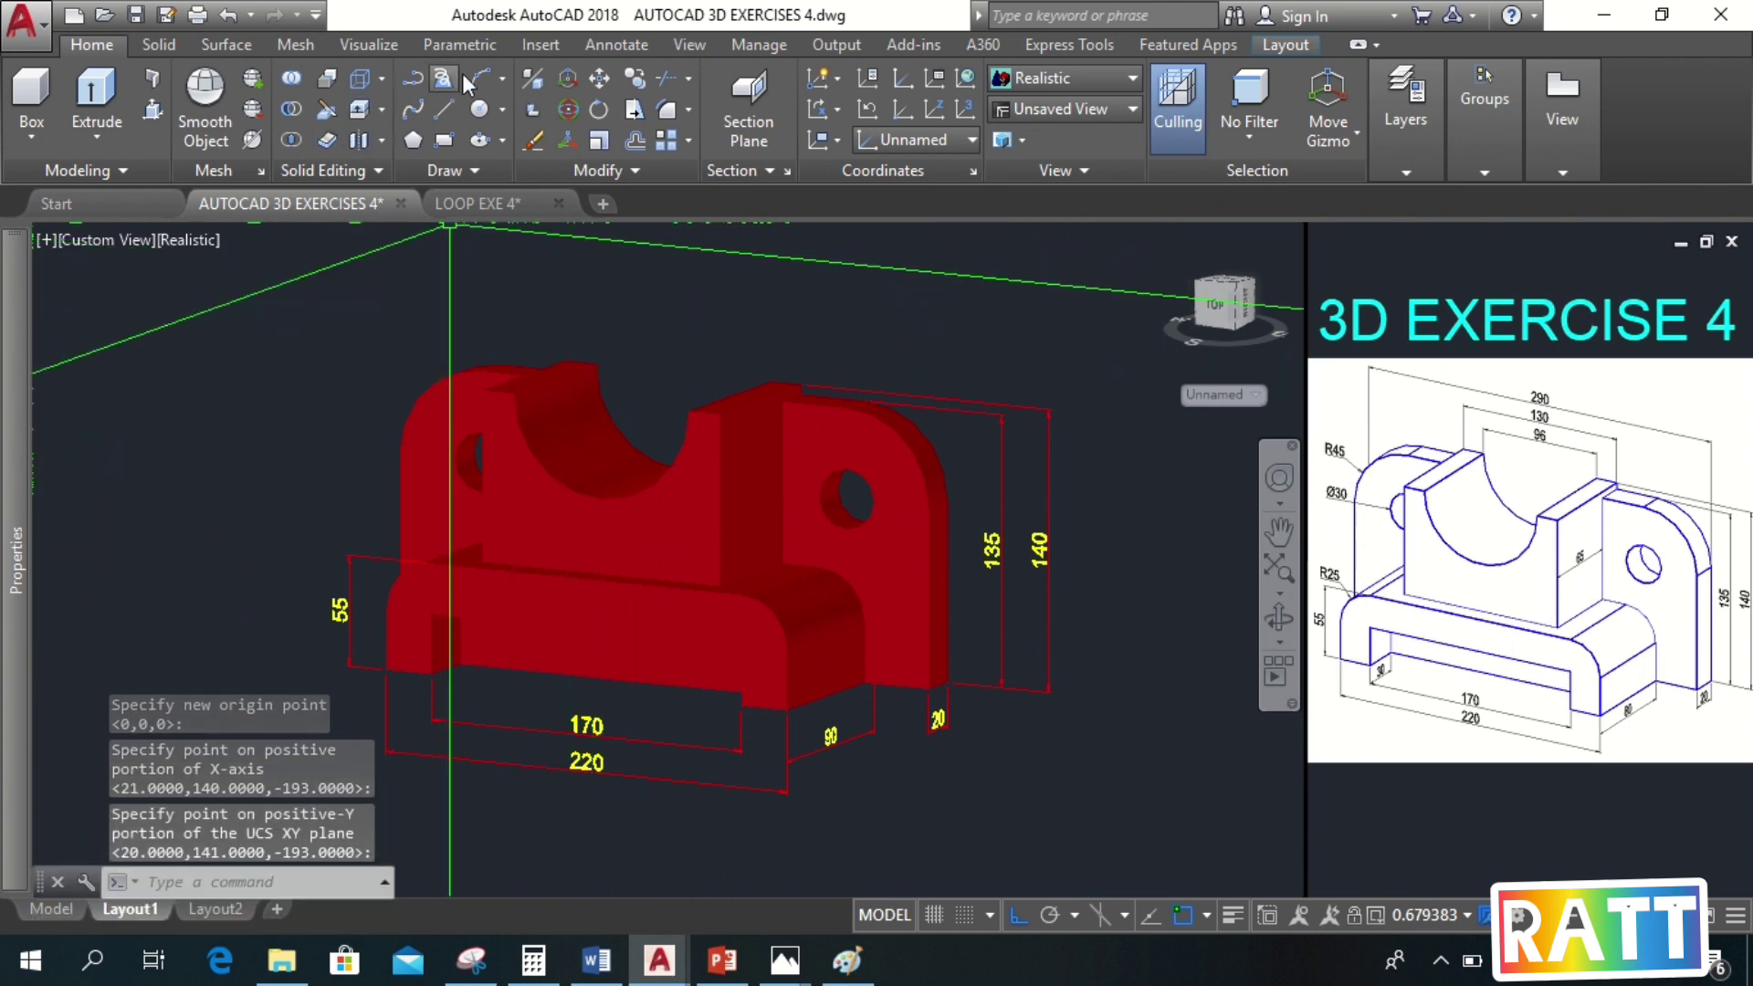
# Add the 96 top-opening and 130 span linear dimensions above the bracket
pyautogui.click(597, 49)
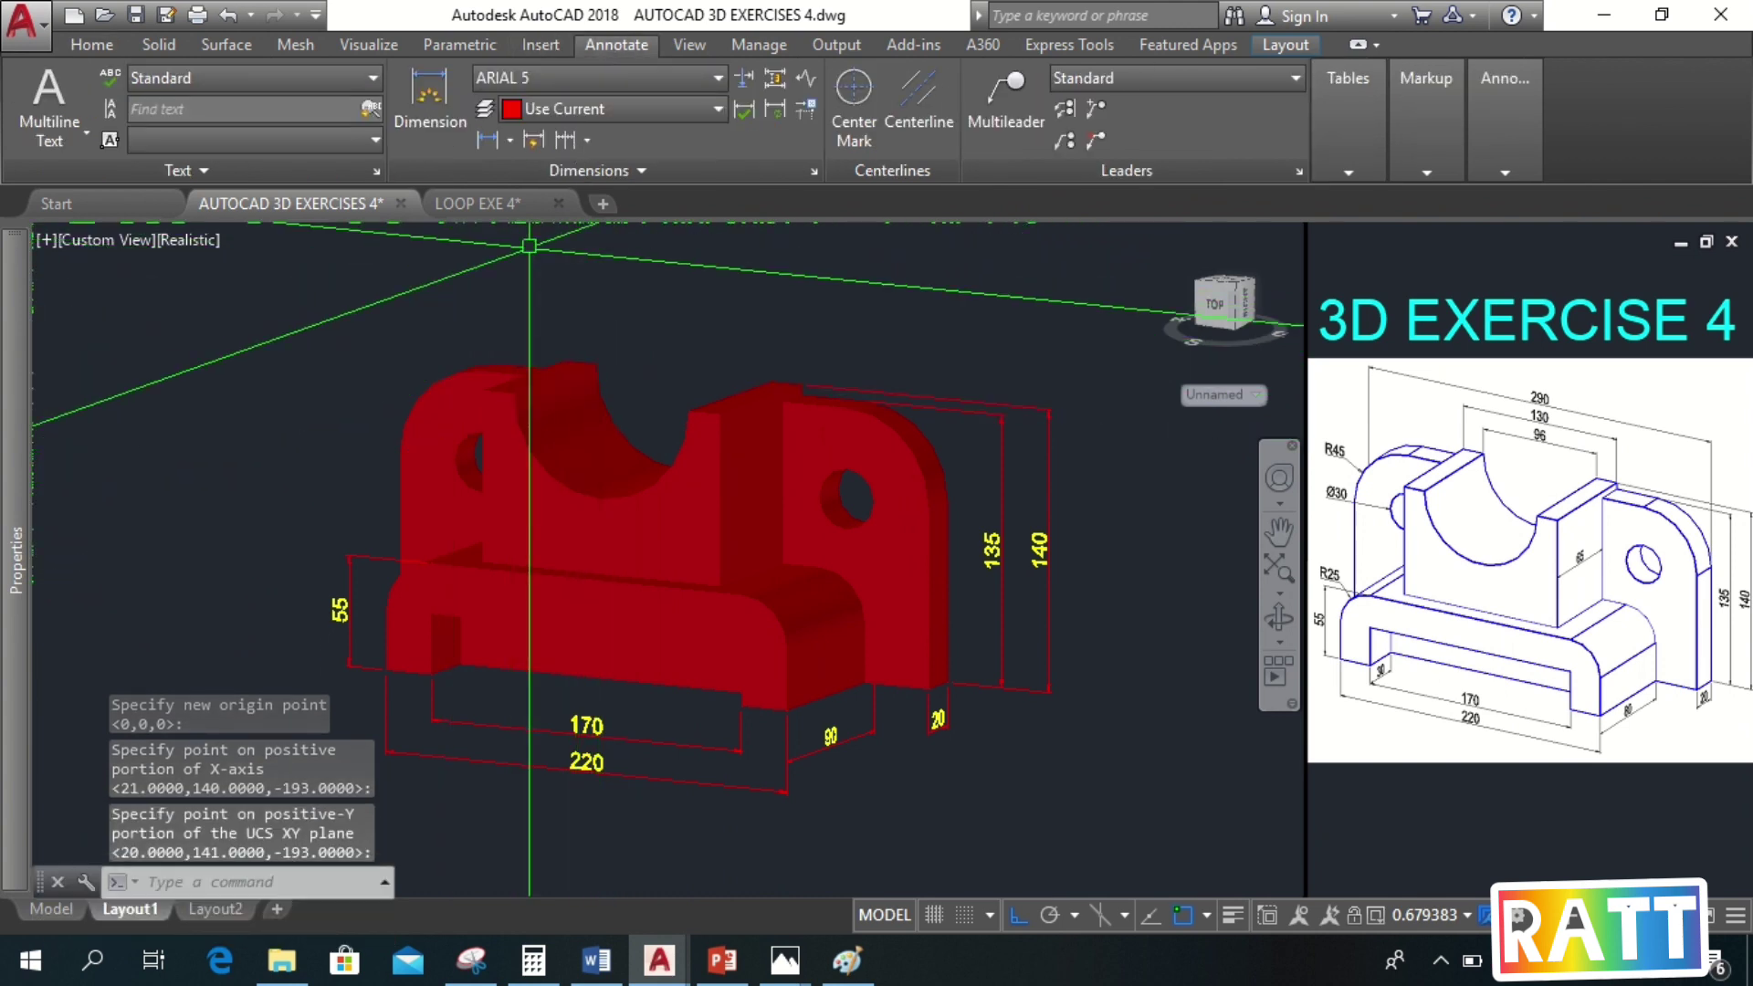
pyautogui.click(487, 139)
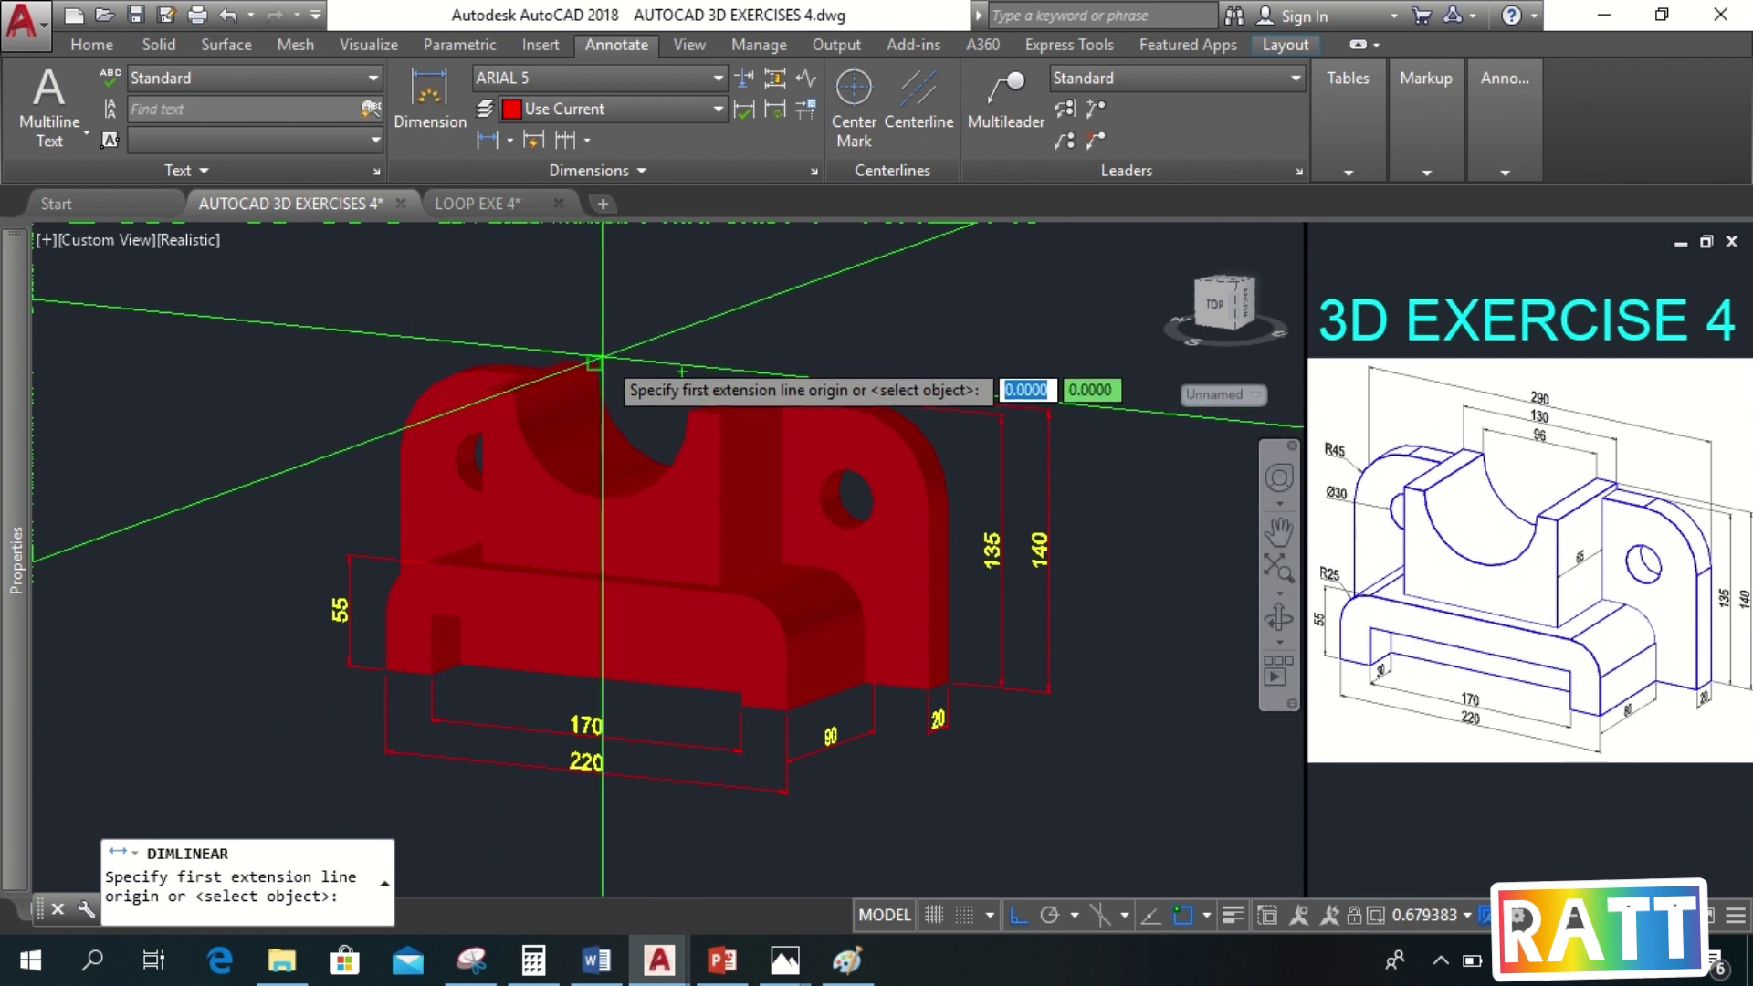
pyautogui.click(595, 365)
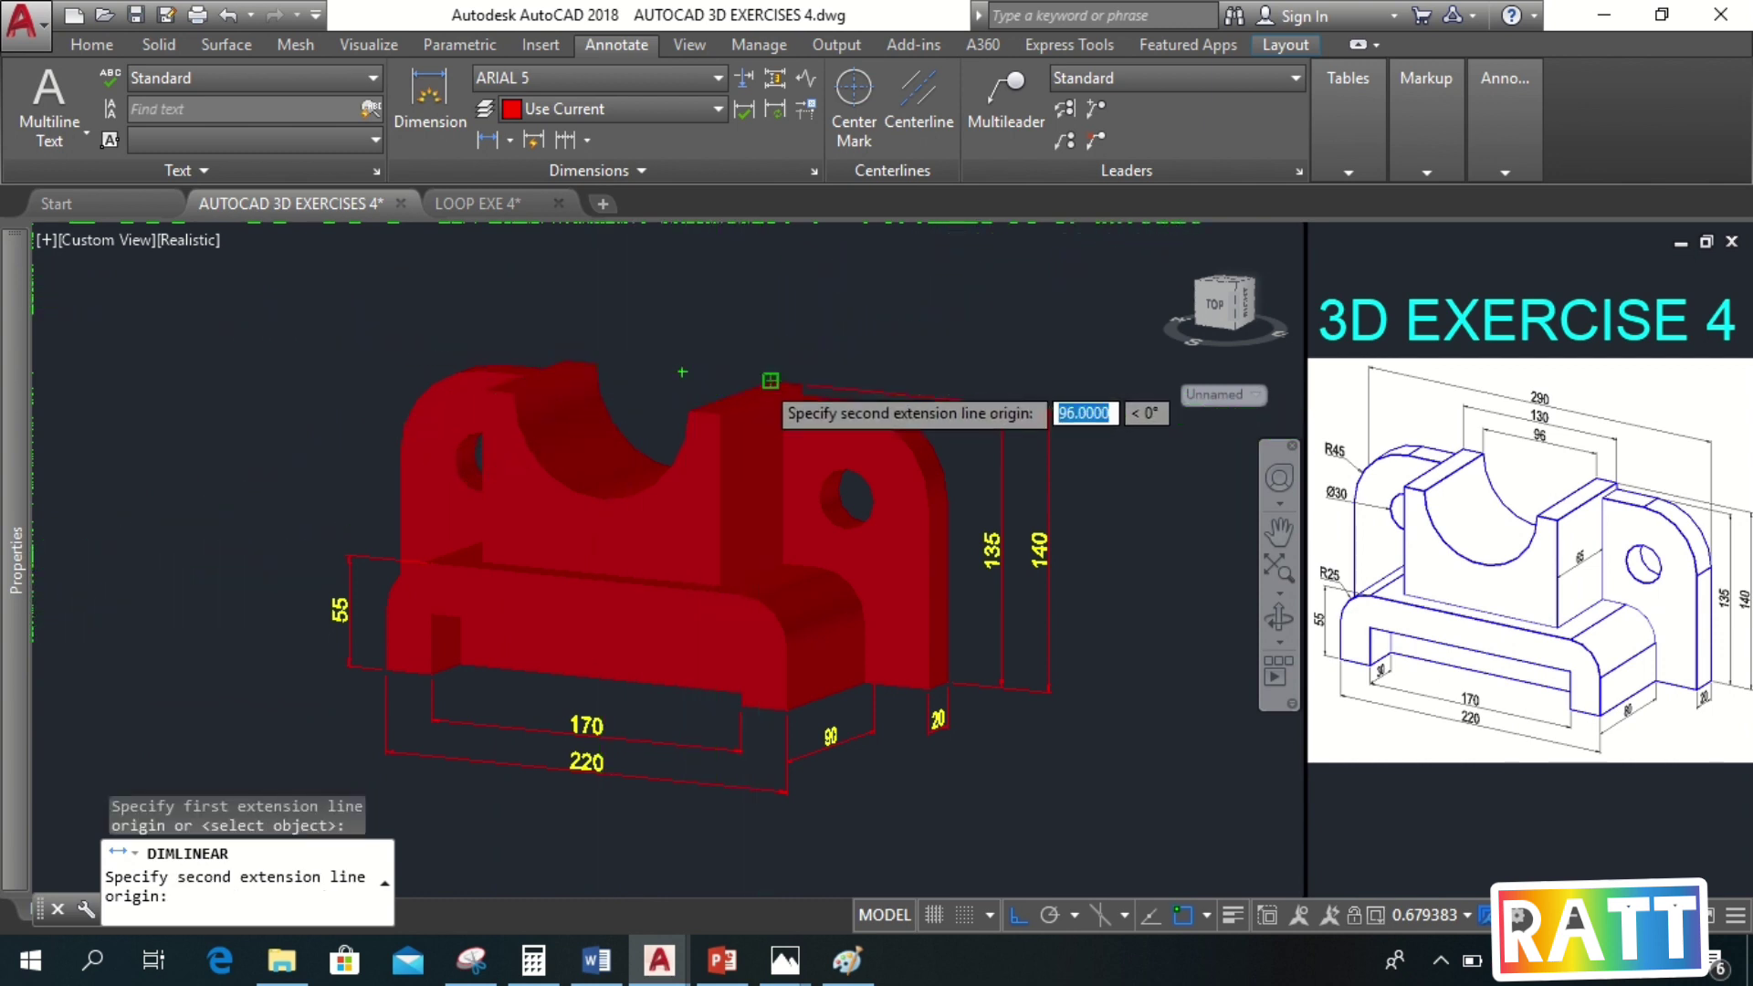
pyautogui.click(770, 380)
pyautogui.click(680, 331)
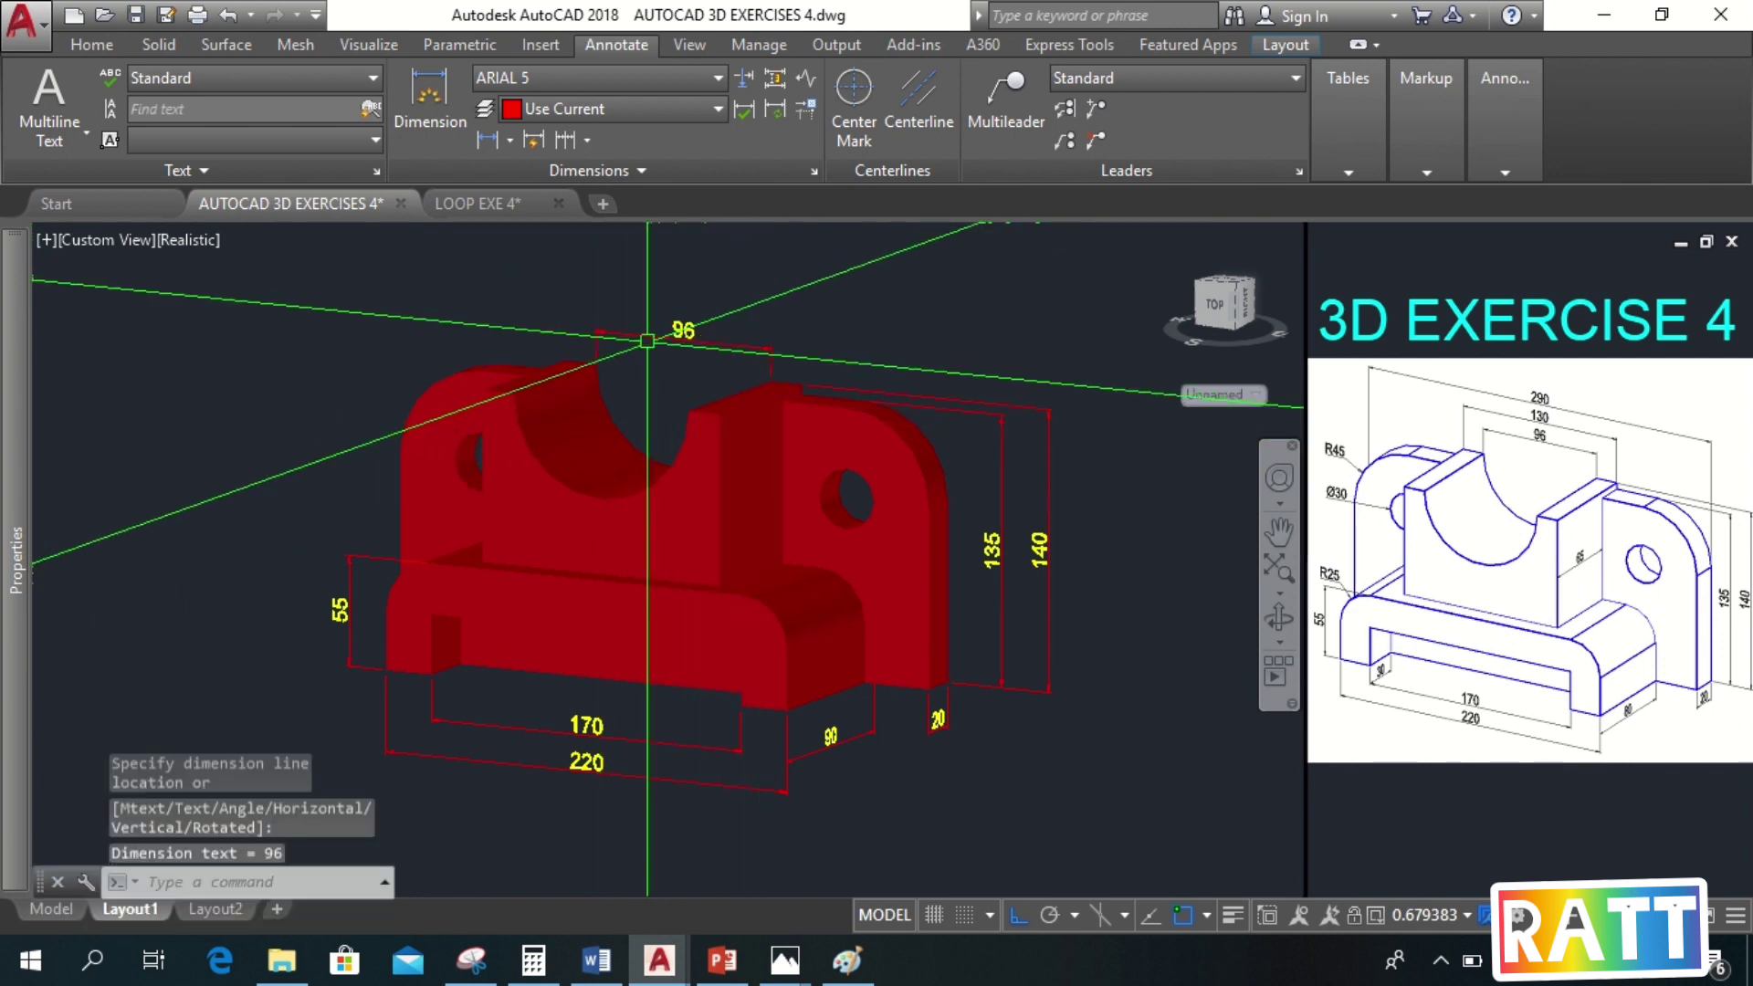
pyautogui.click(484, 141)
pyautogui.click(563, 354)
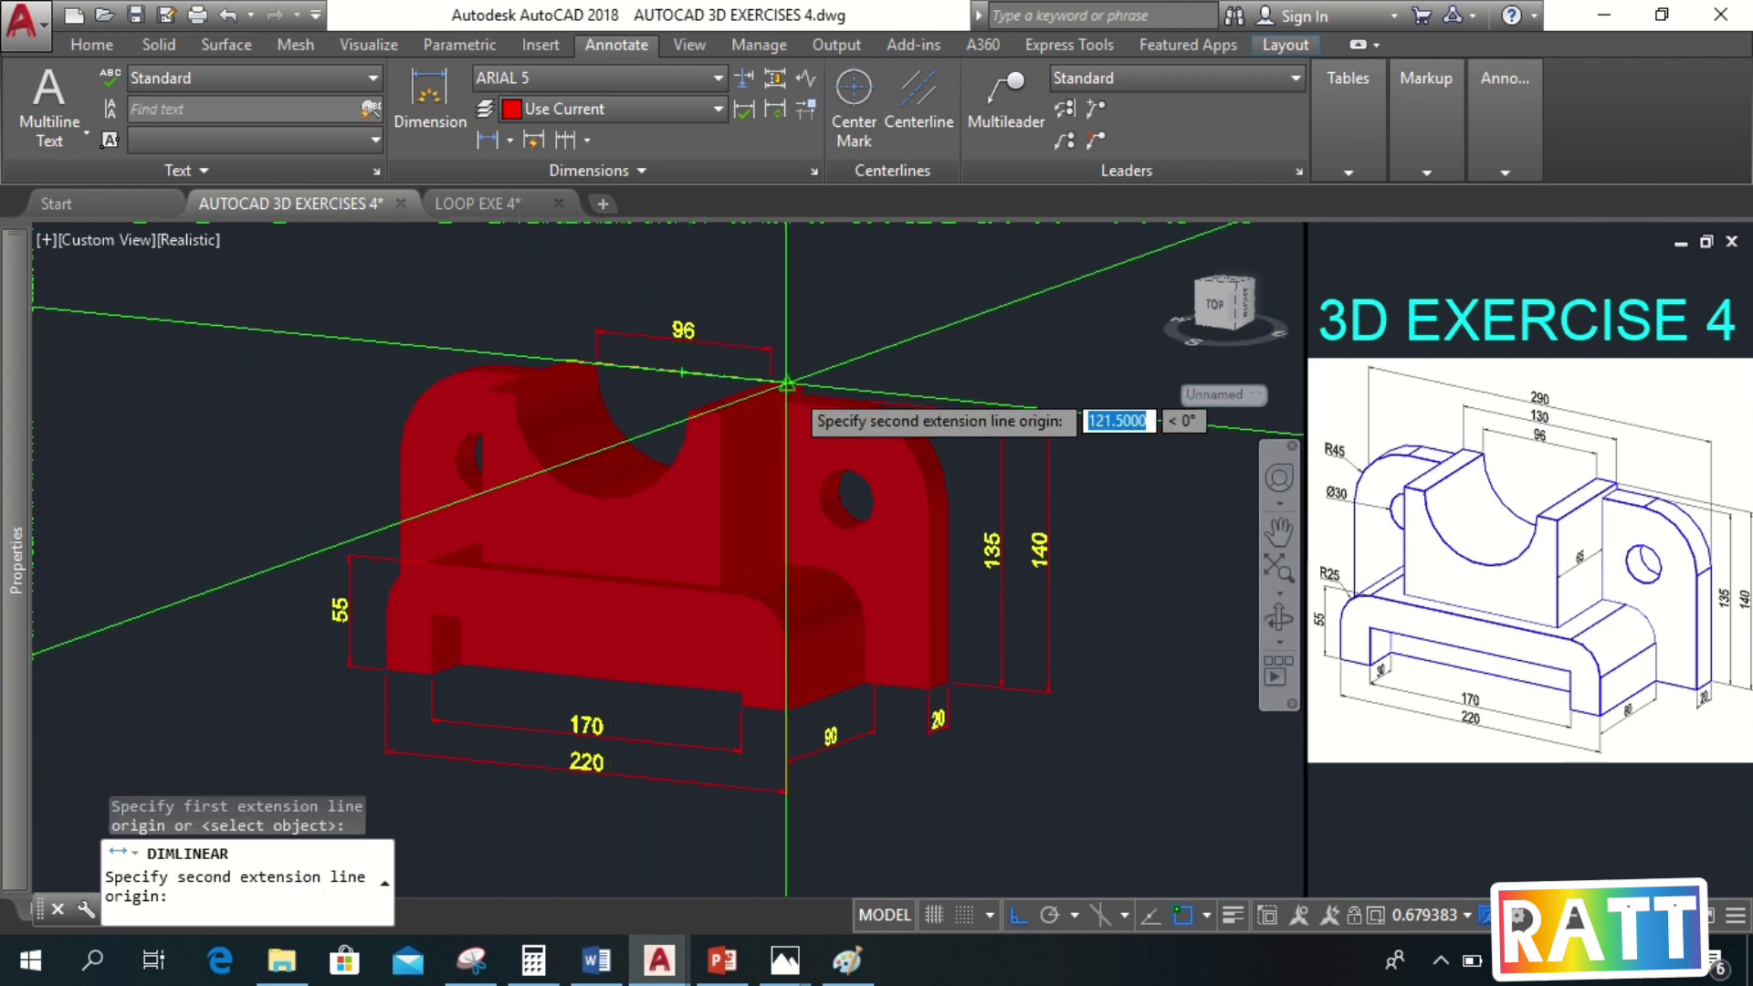
pyautogui.click(802, 383)
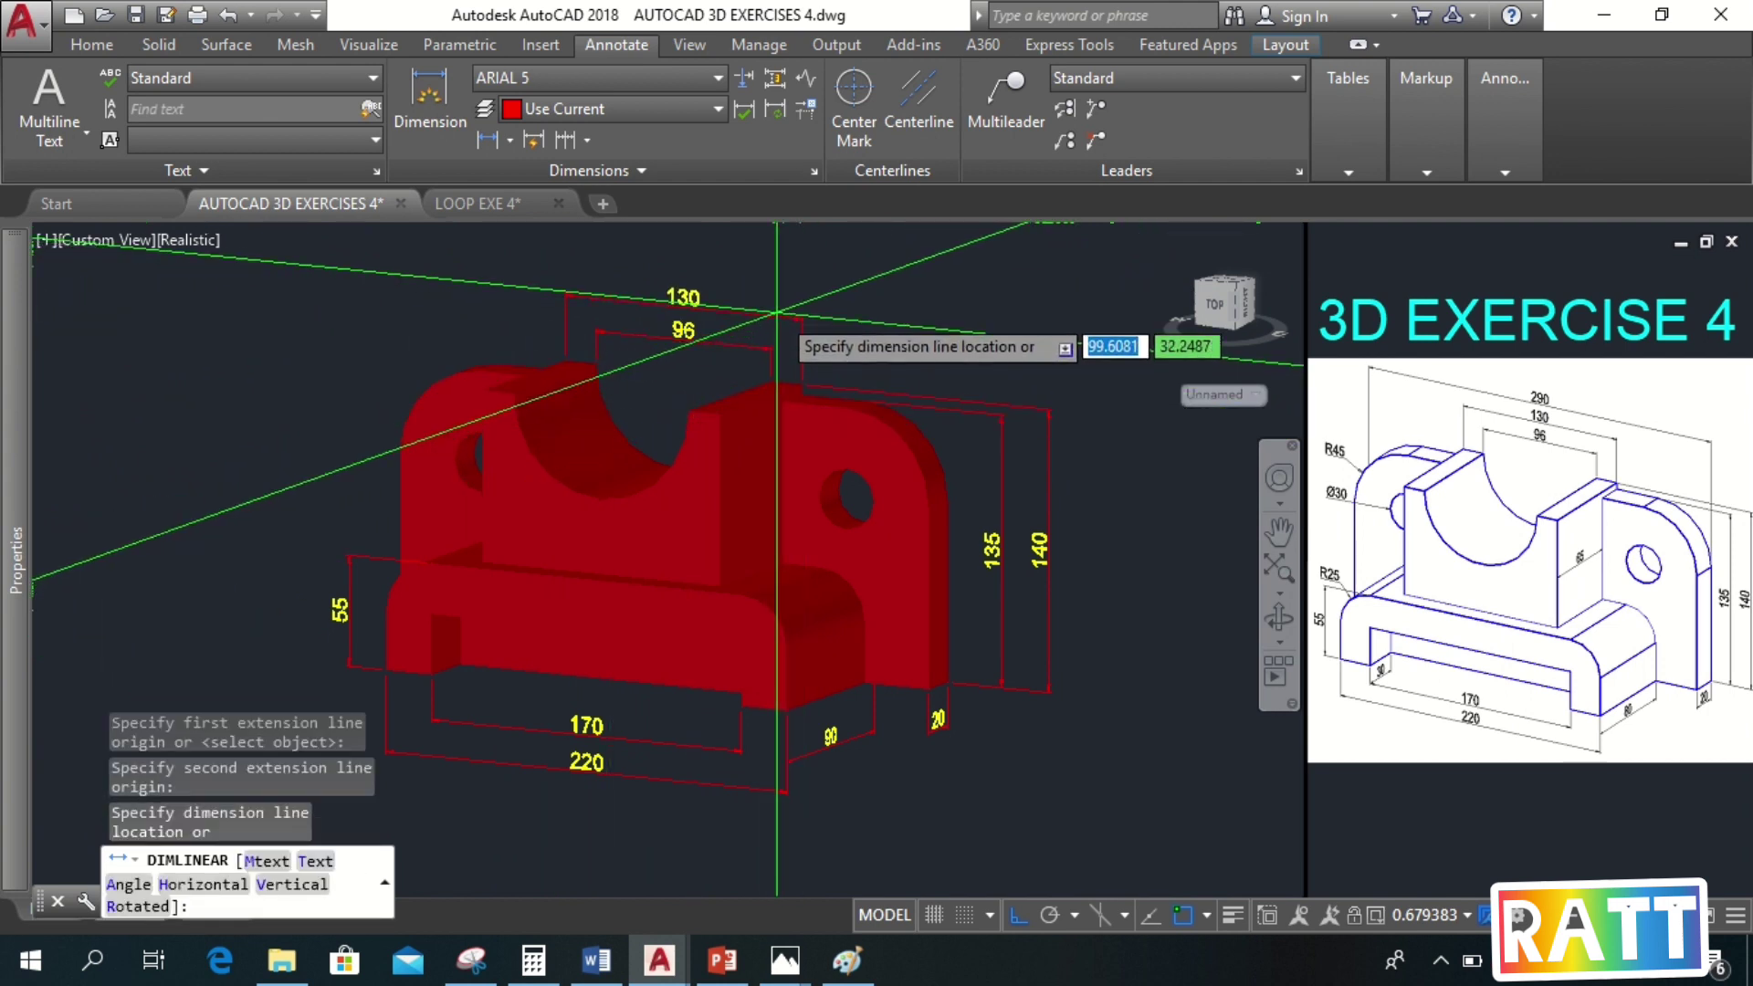
pyautogui.click(779, 304)
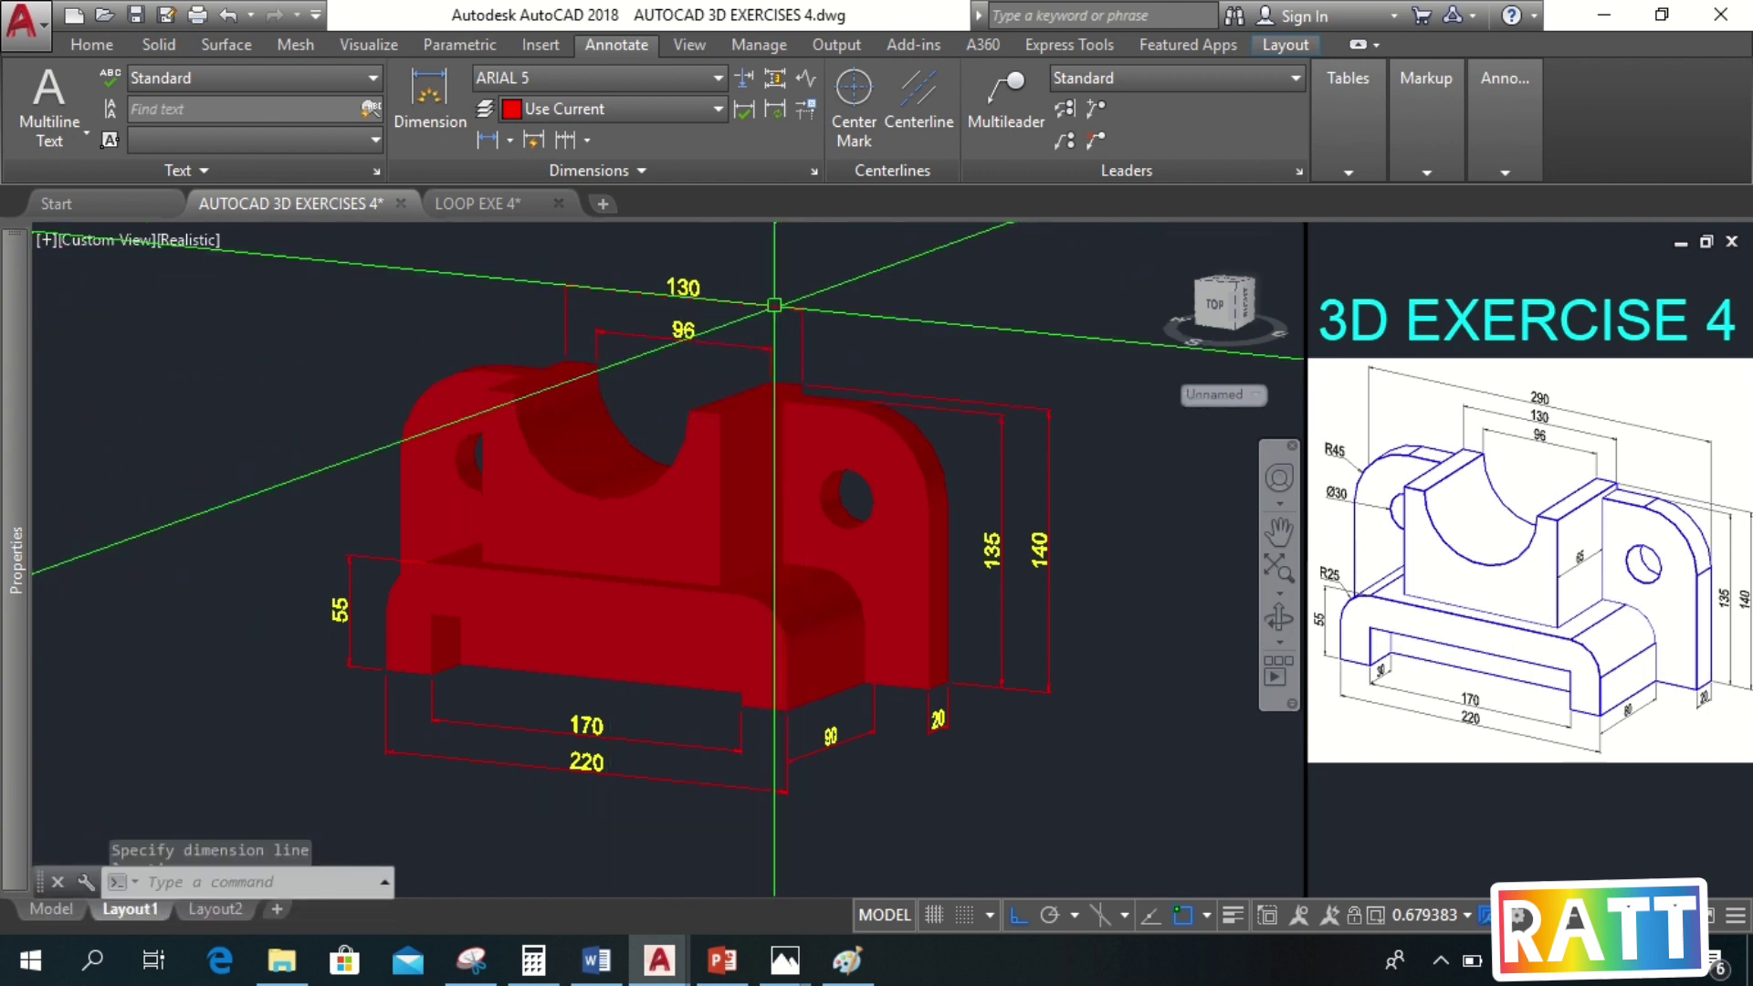
# Add the overall 290 width dimension at the top of the bracket
pyautogui.click(487, 140)
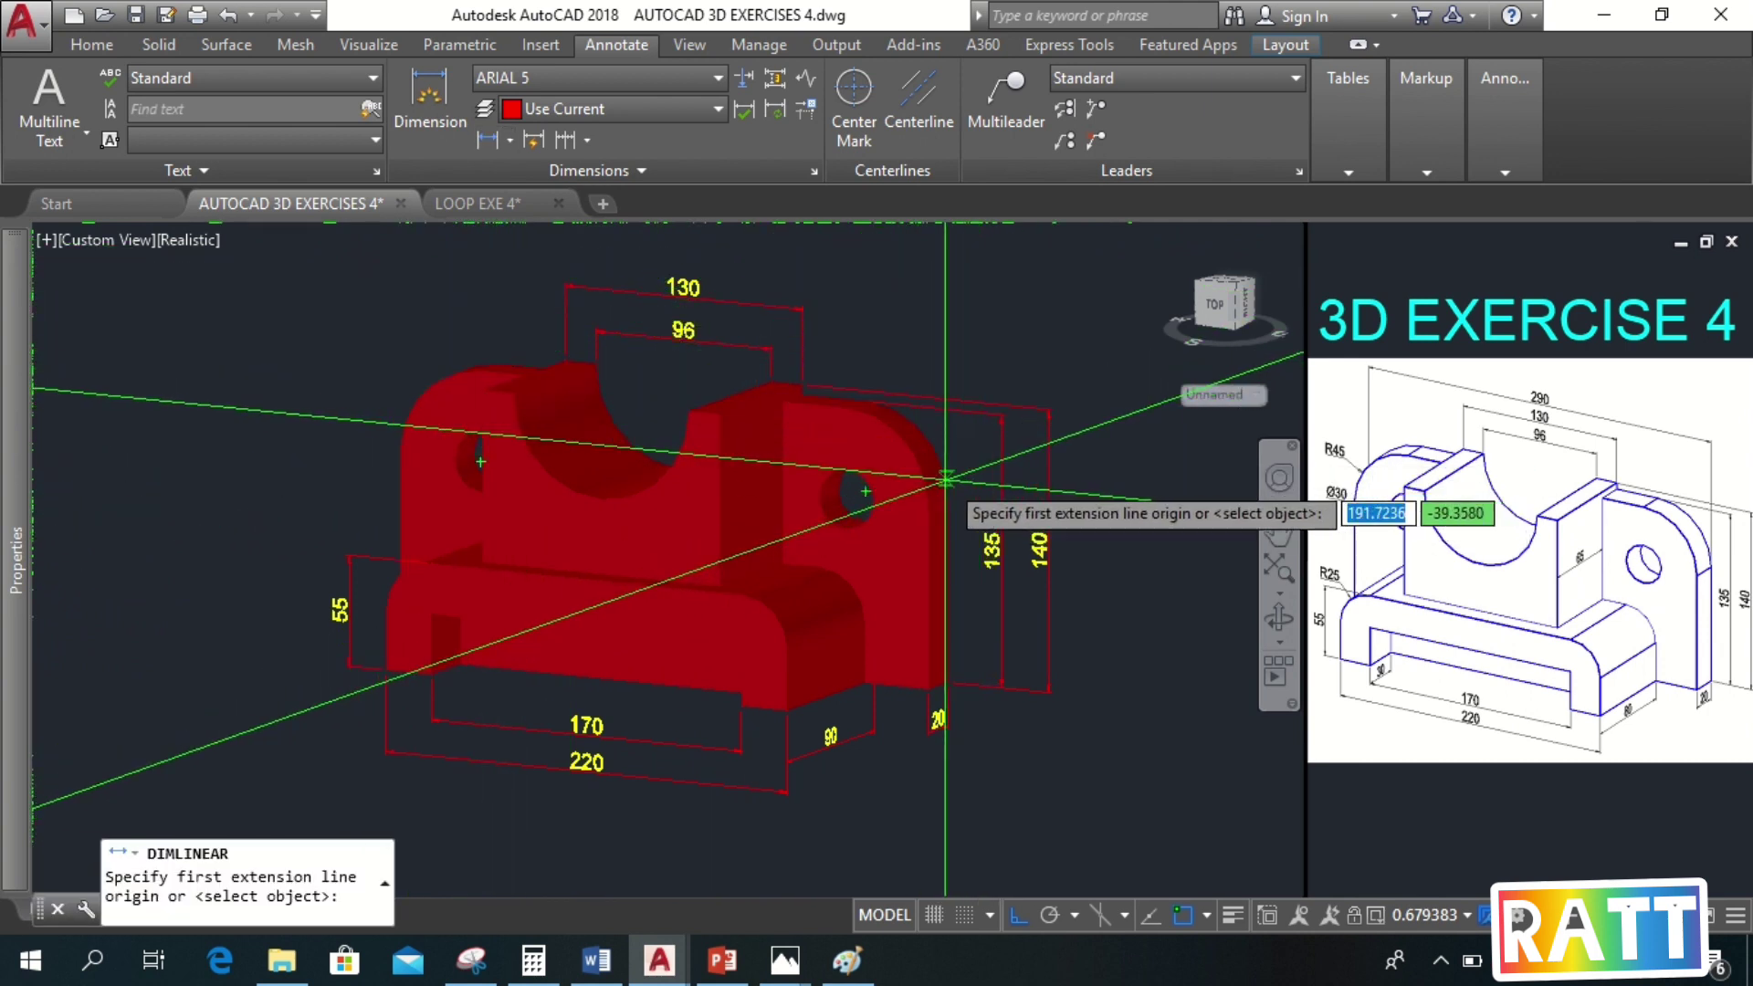
pyautogui.click(945, 479)
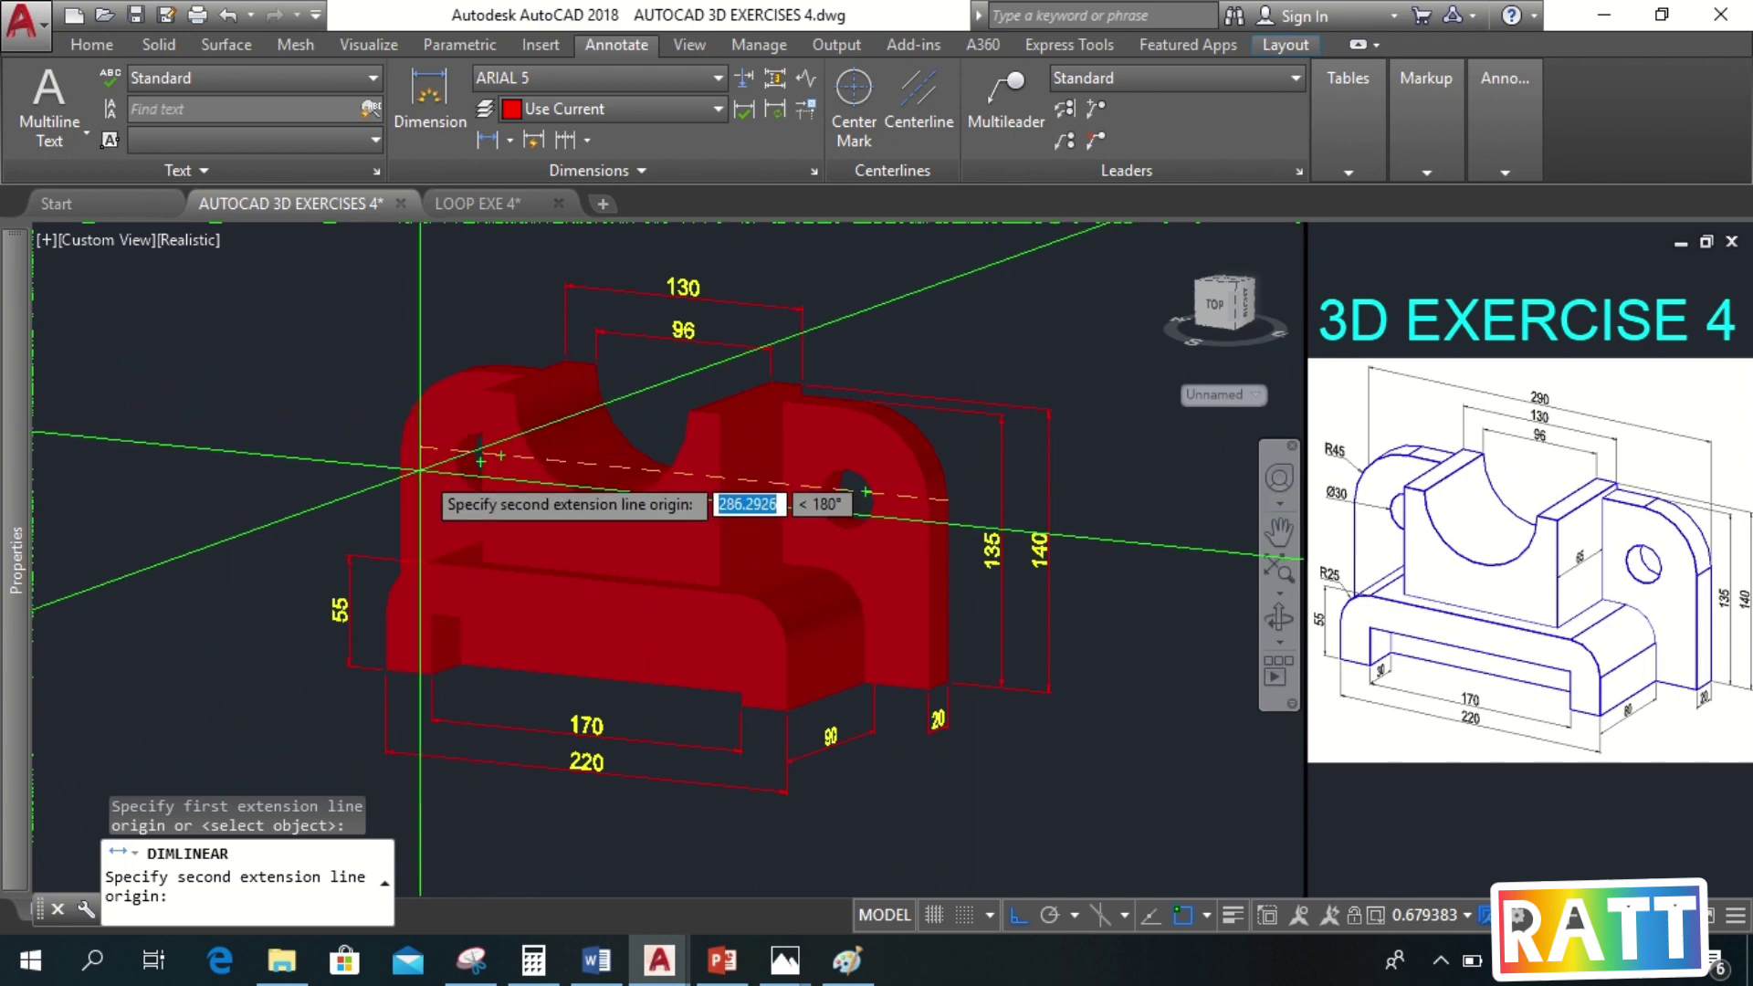
pyautogui.click(398, 452)
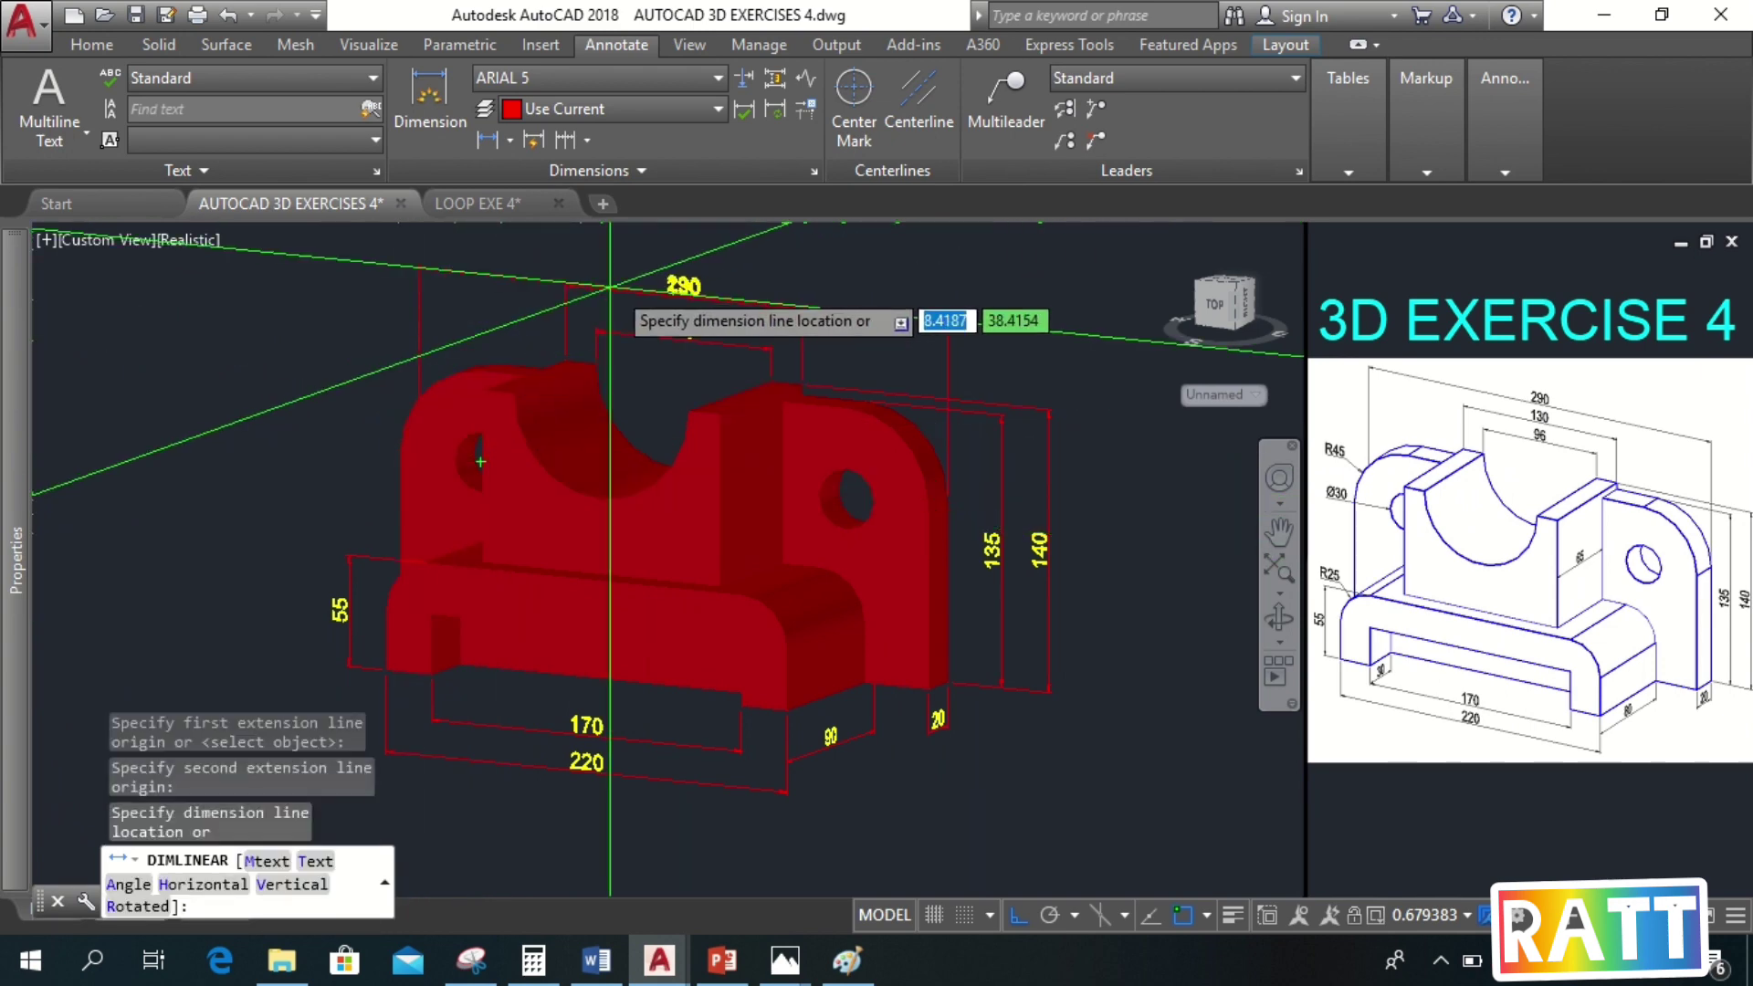
pyautogui.click(611, 251)
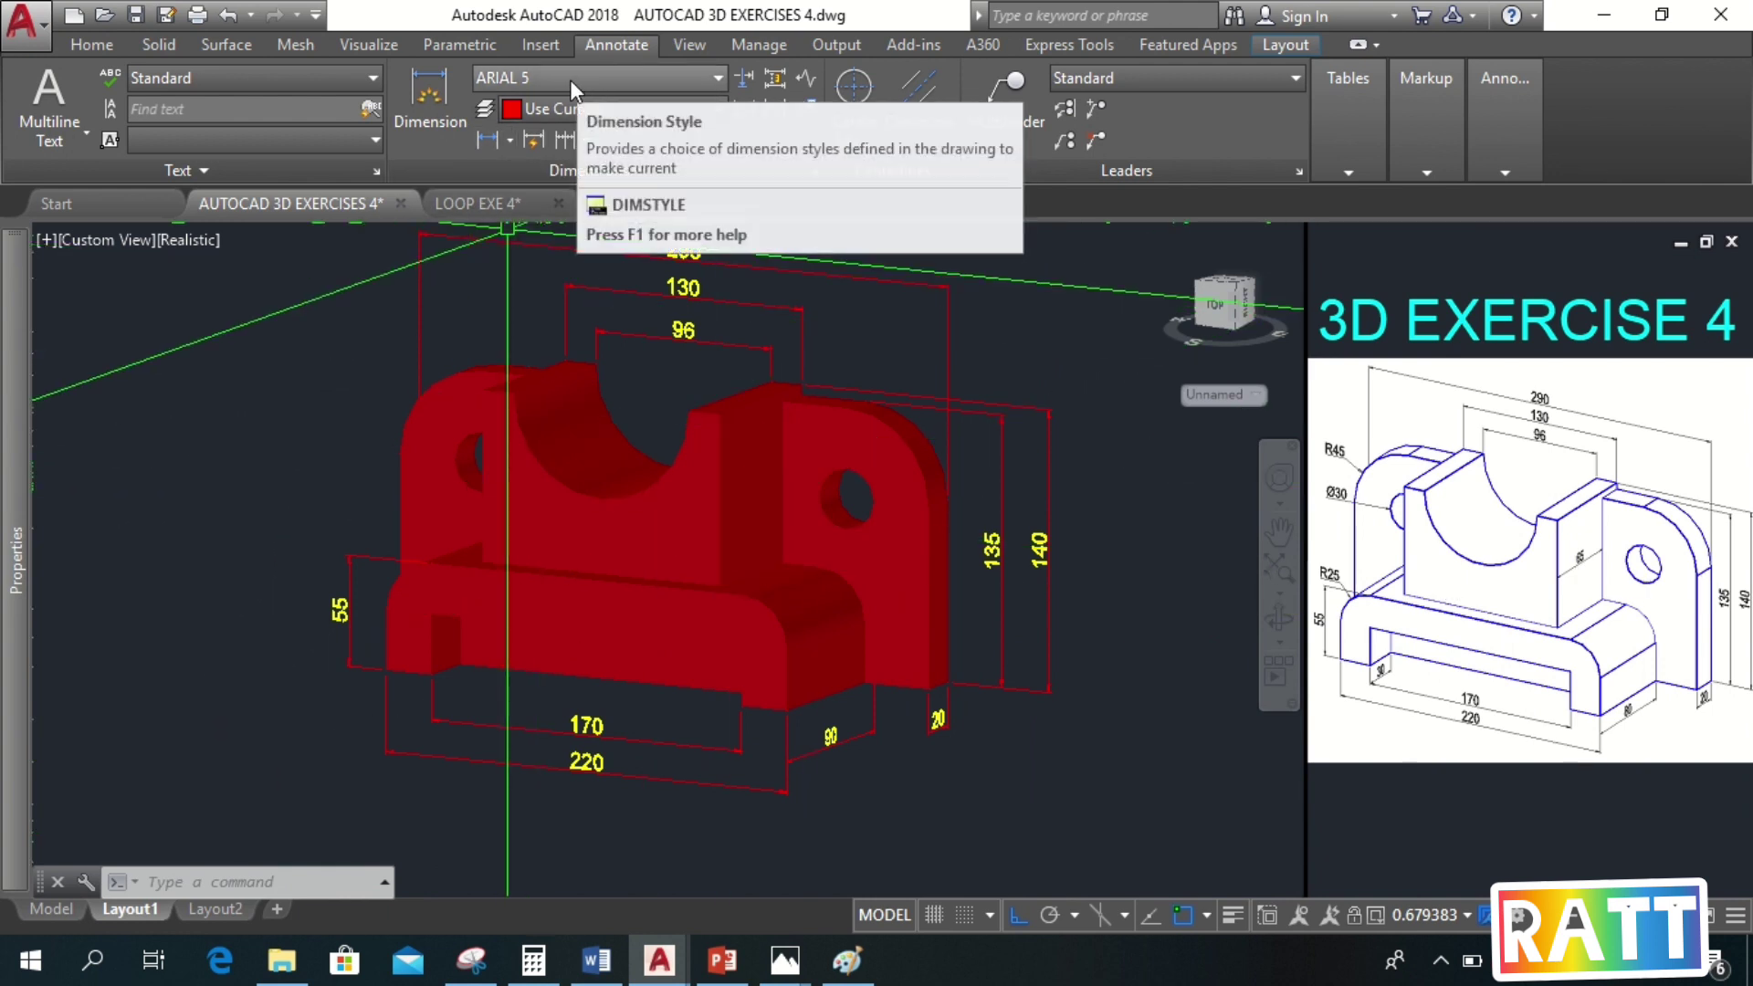
pyautogui.click(90, 44)
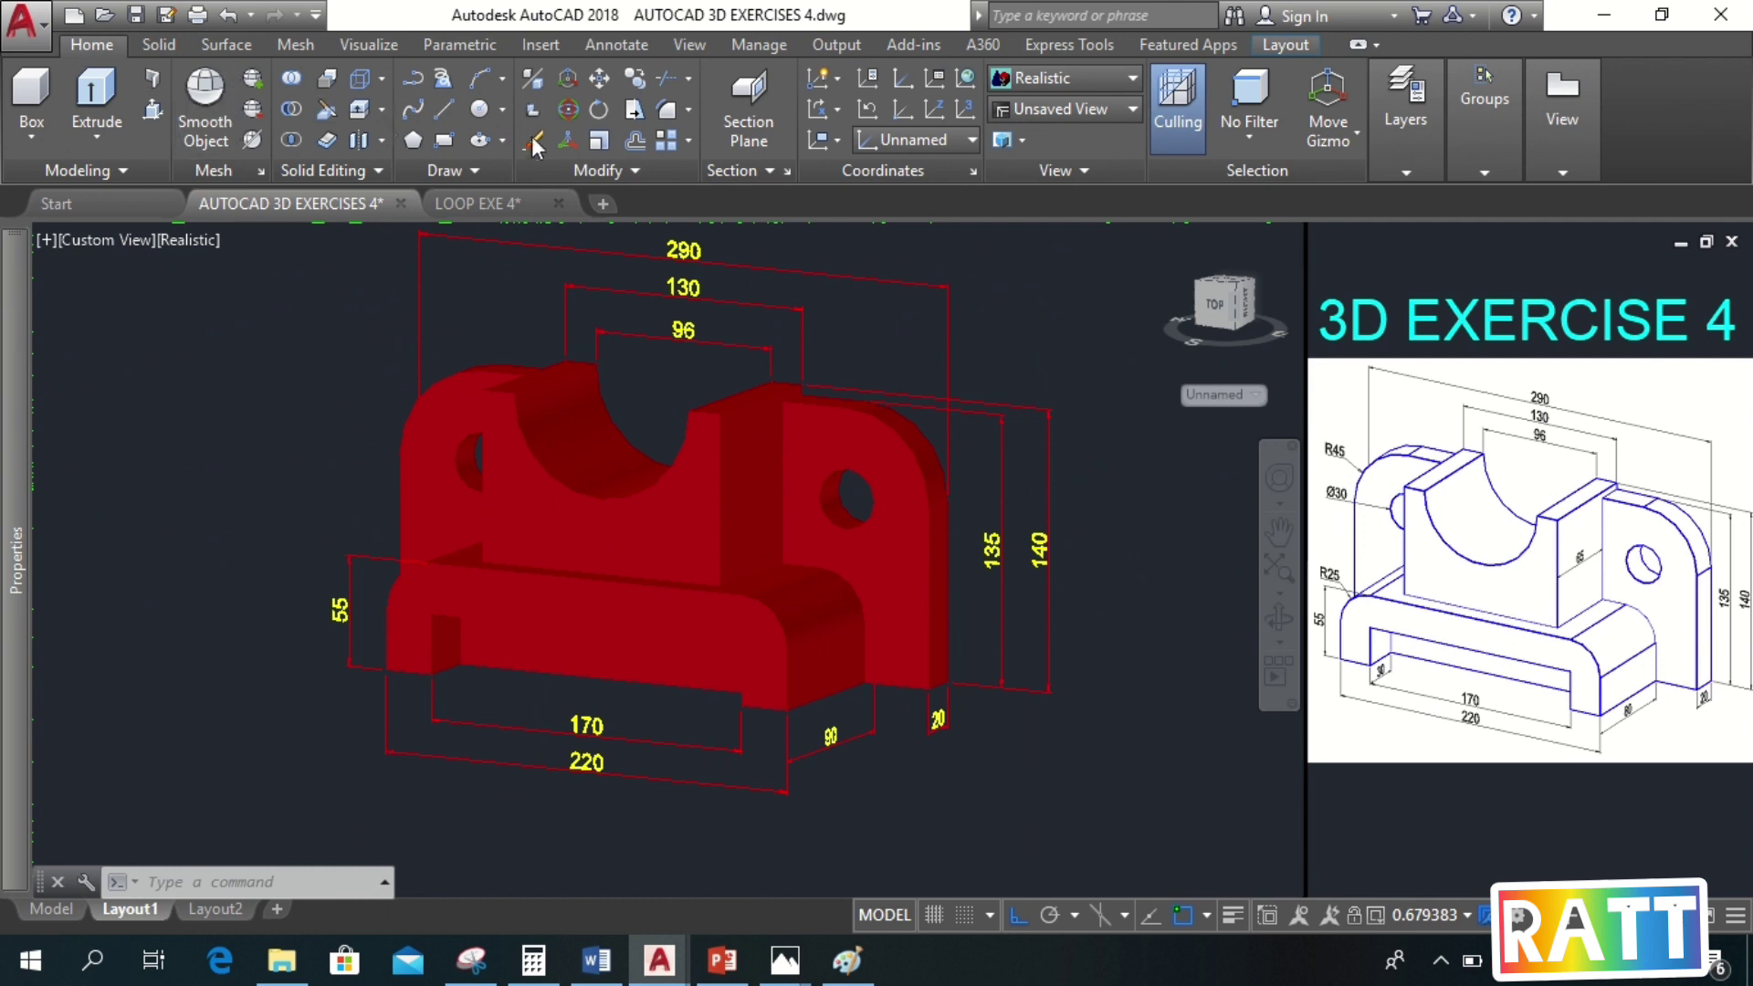
# Define a 3-point UCS with its origin on the middle block's face
pyautogui.click(965, 110)
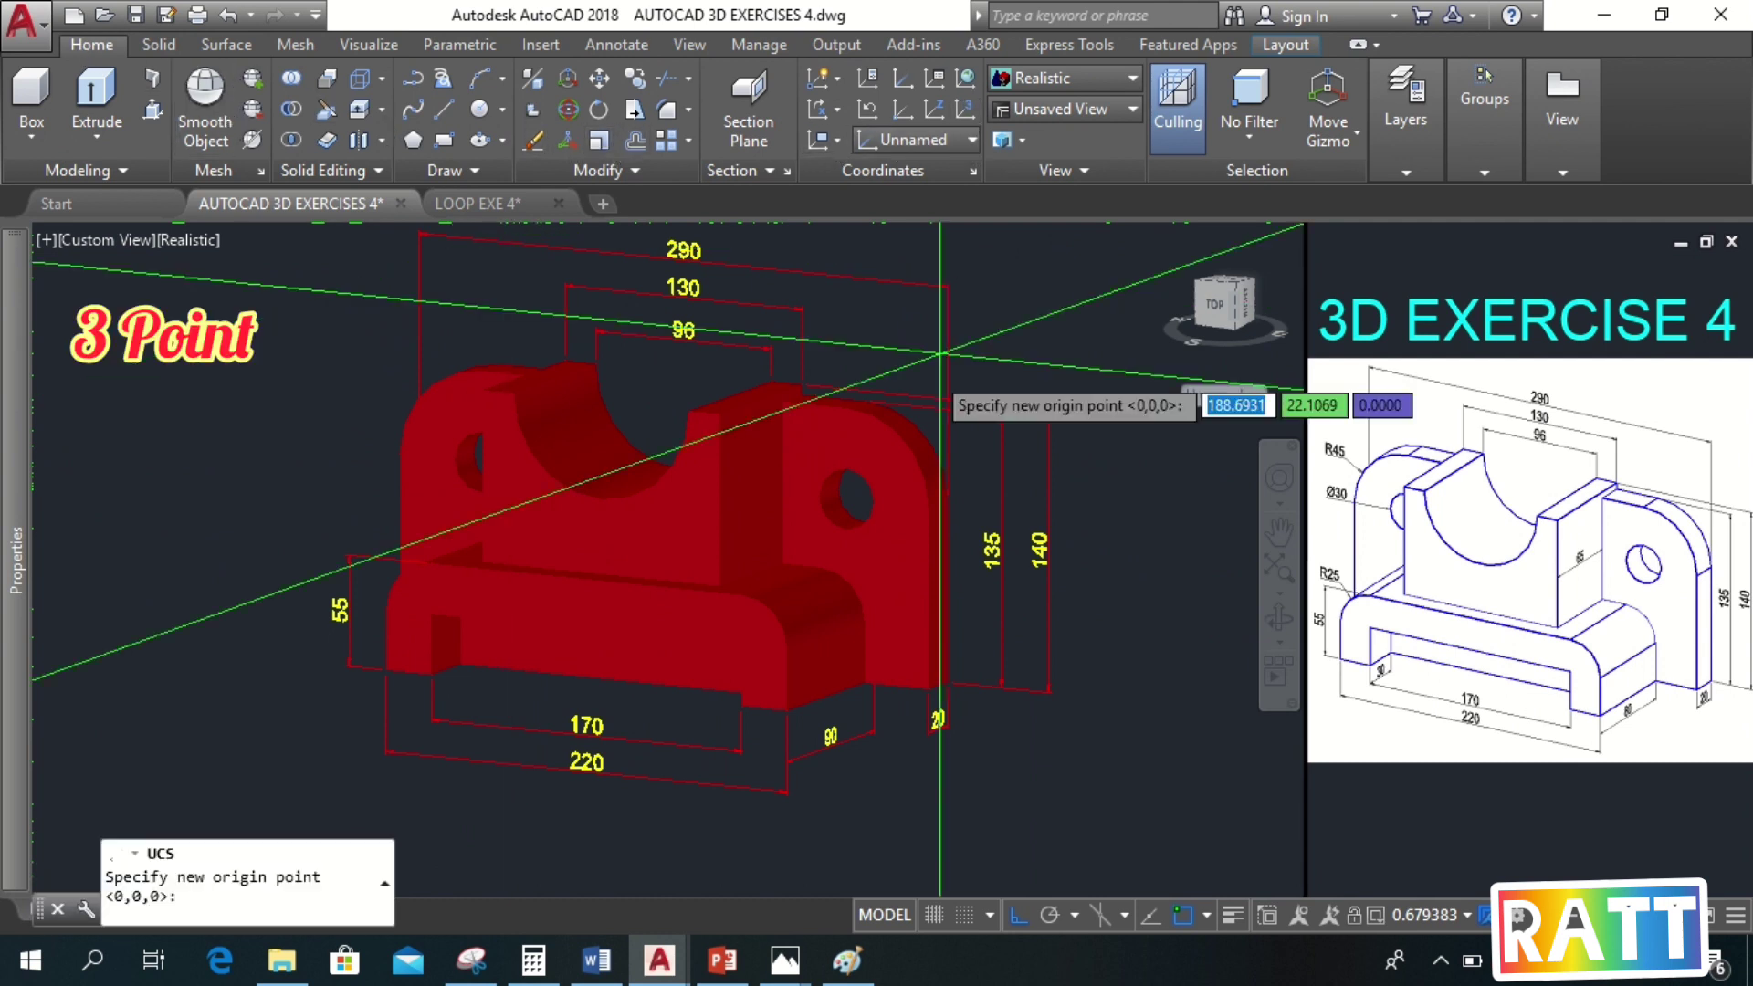
pyautogui.click(719, 585)
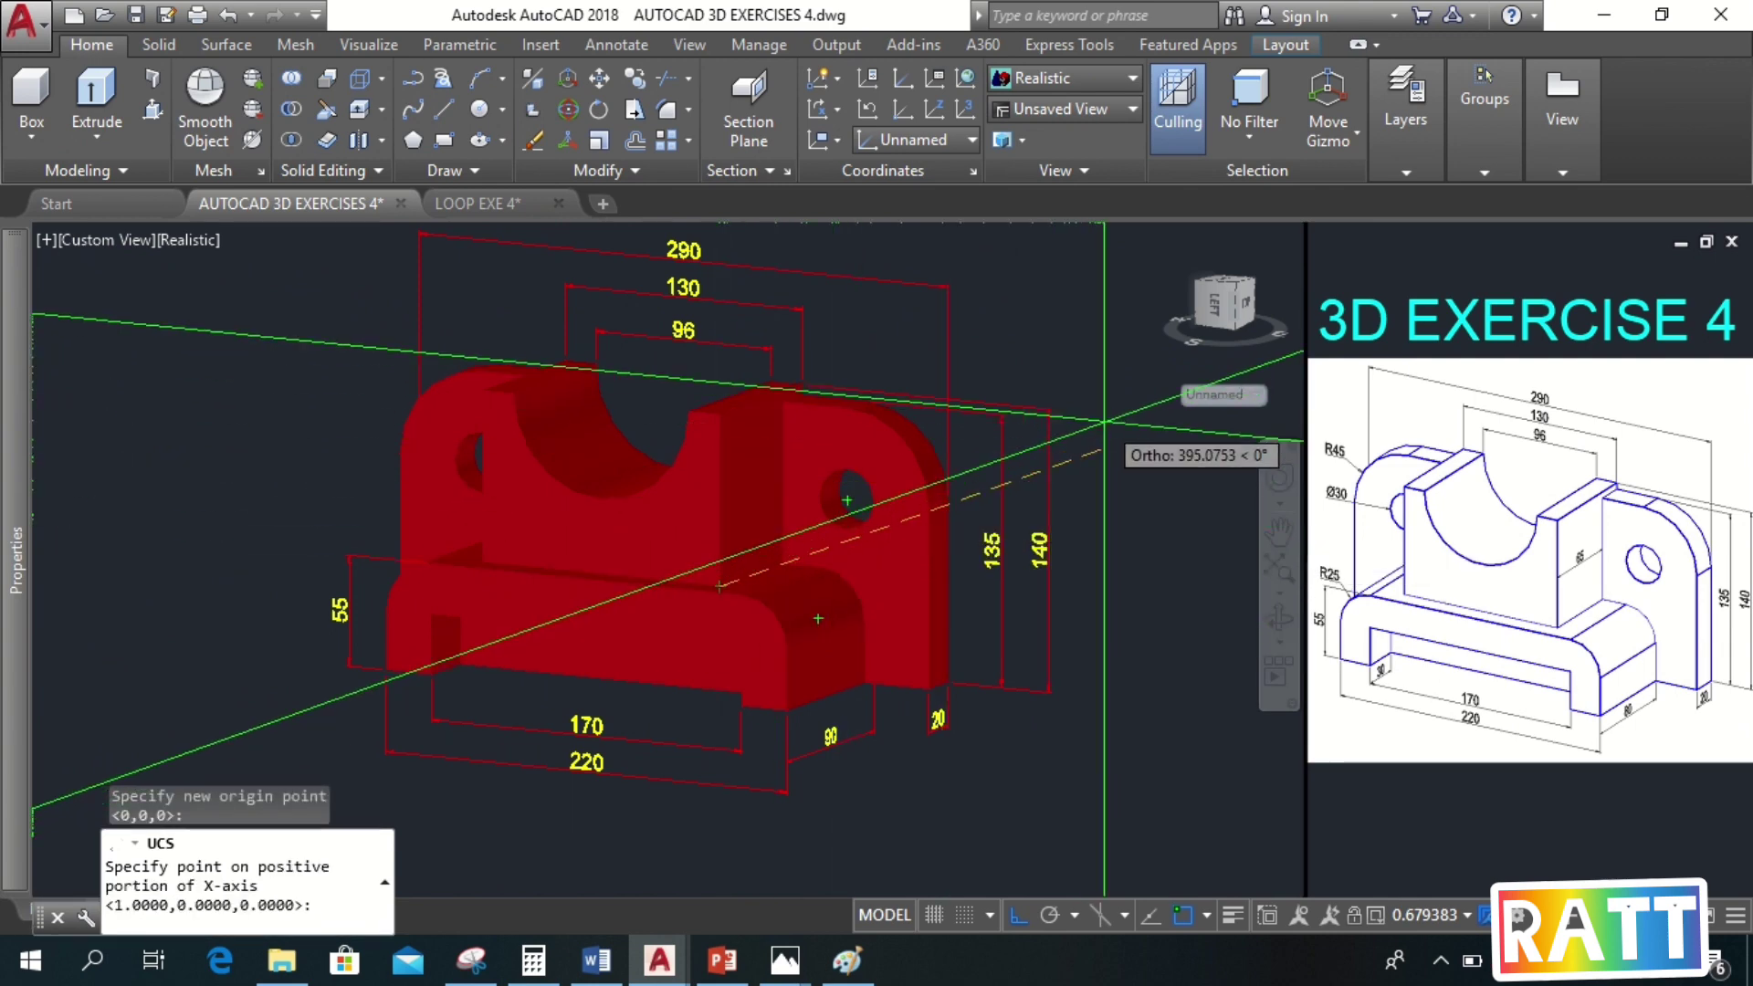
pyautogui.click(1214, 374)
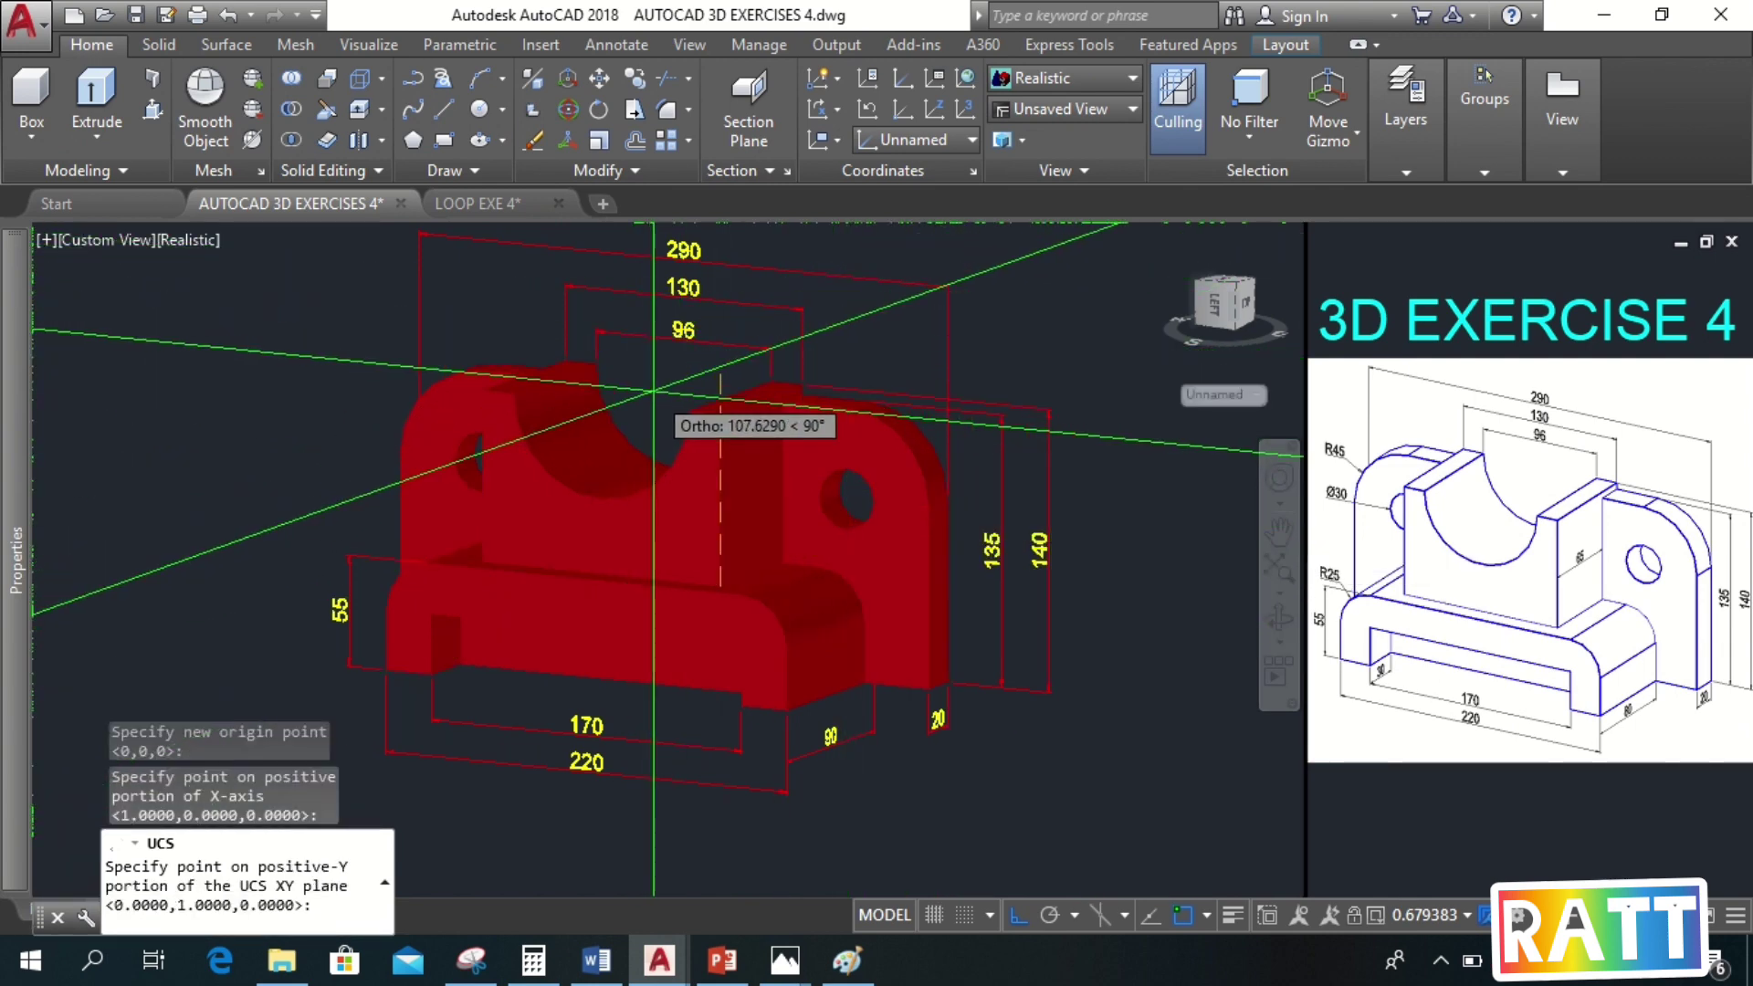
pyautogui.click(425, 233)
# Add a 65 linear dimension along the middle block's edge
pyautogui.click(603, 44)
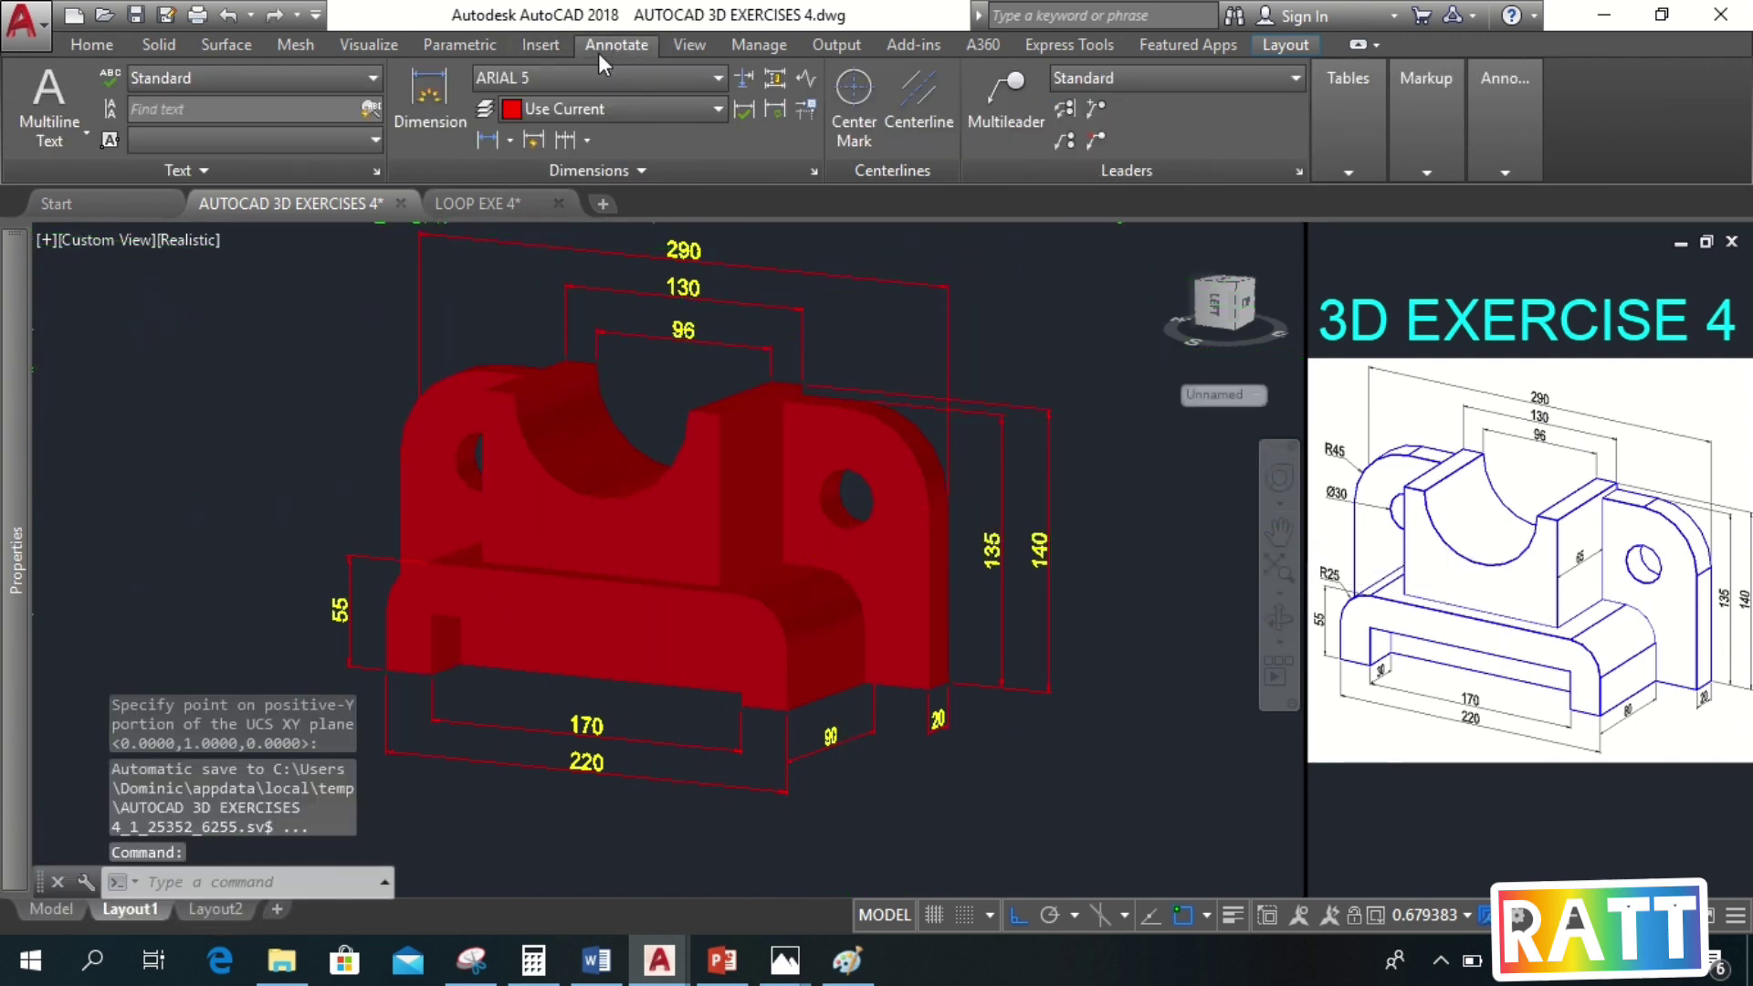
pyautogui.click(485, 140)
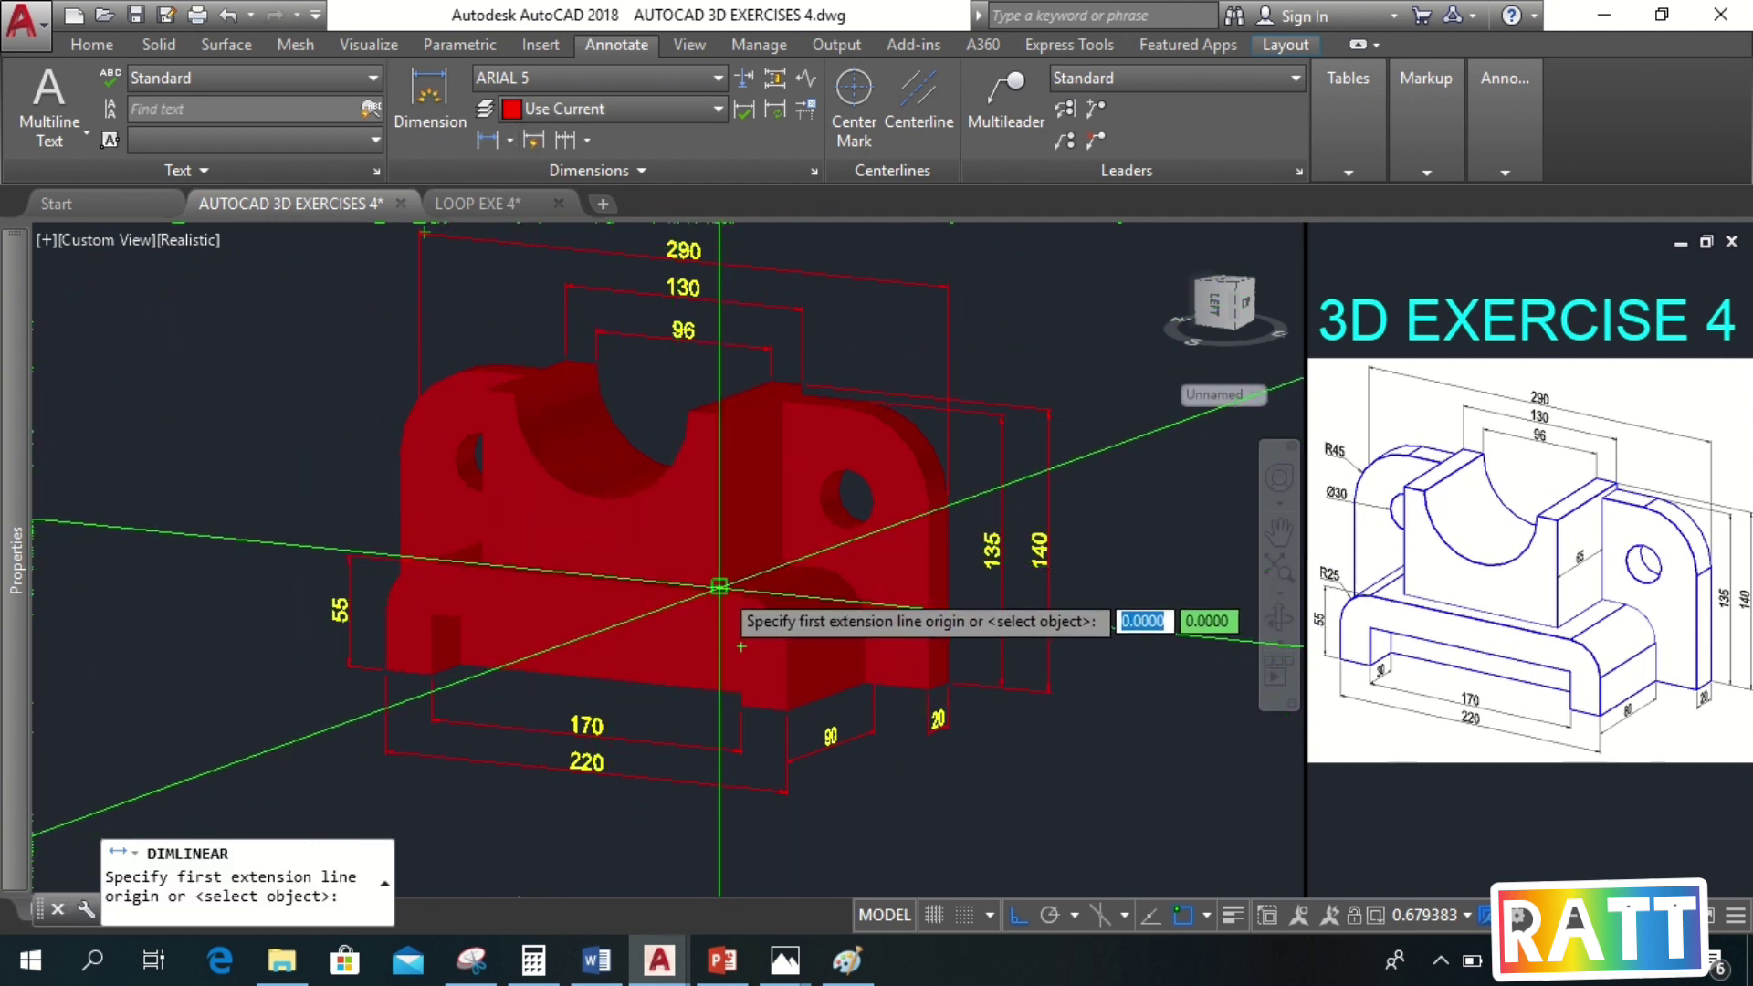
pyautogui.click(720, 586)
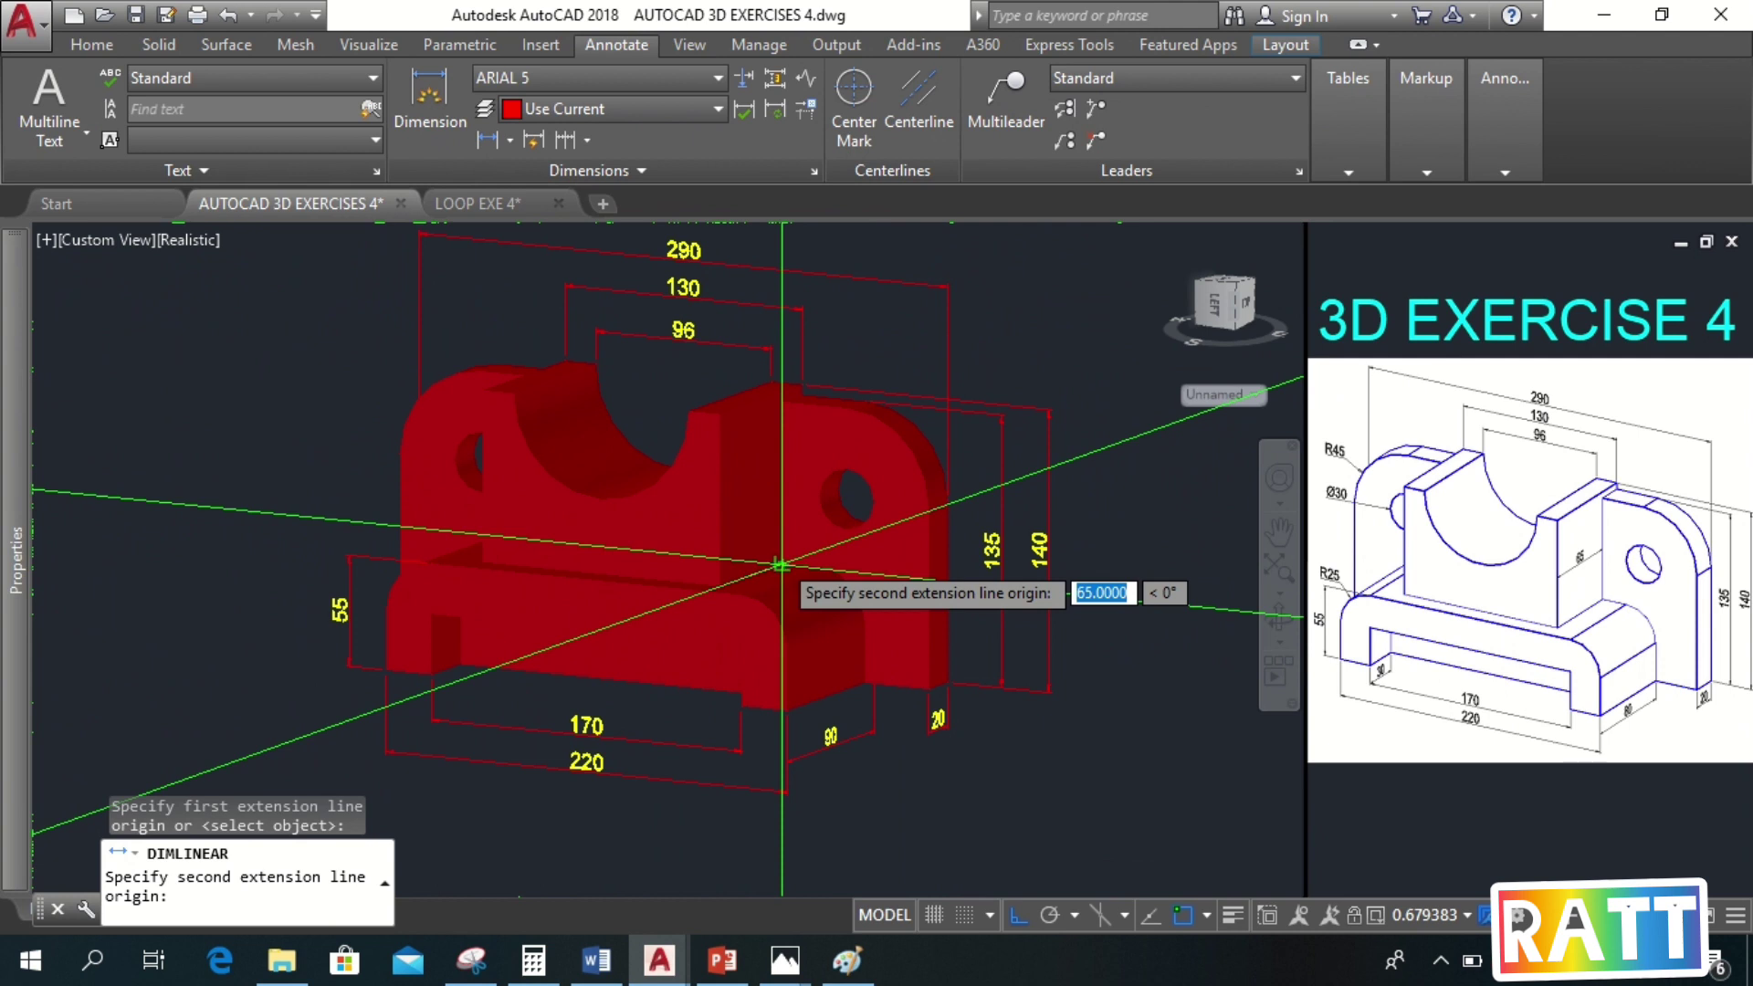
pyautogui.click(781, 566)
pyautogui.click(760, 497)
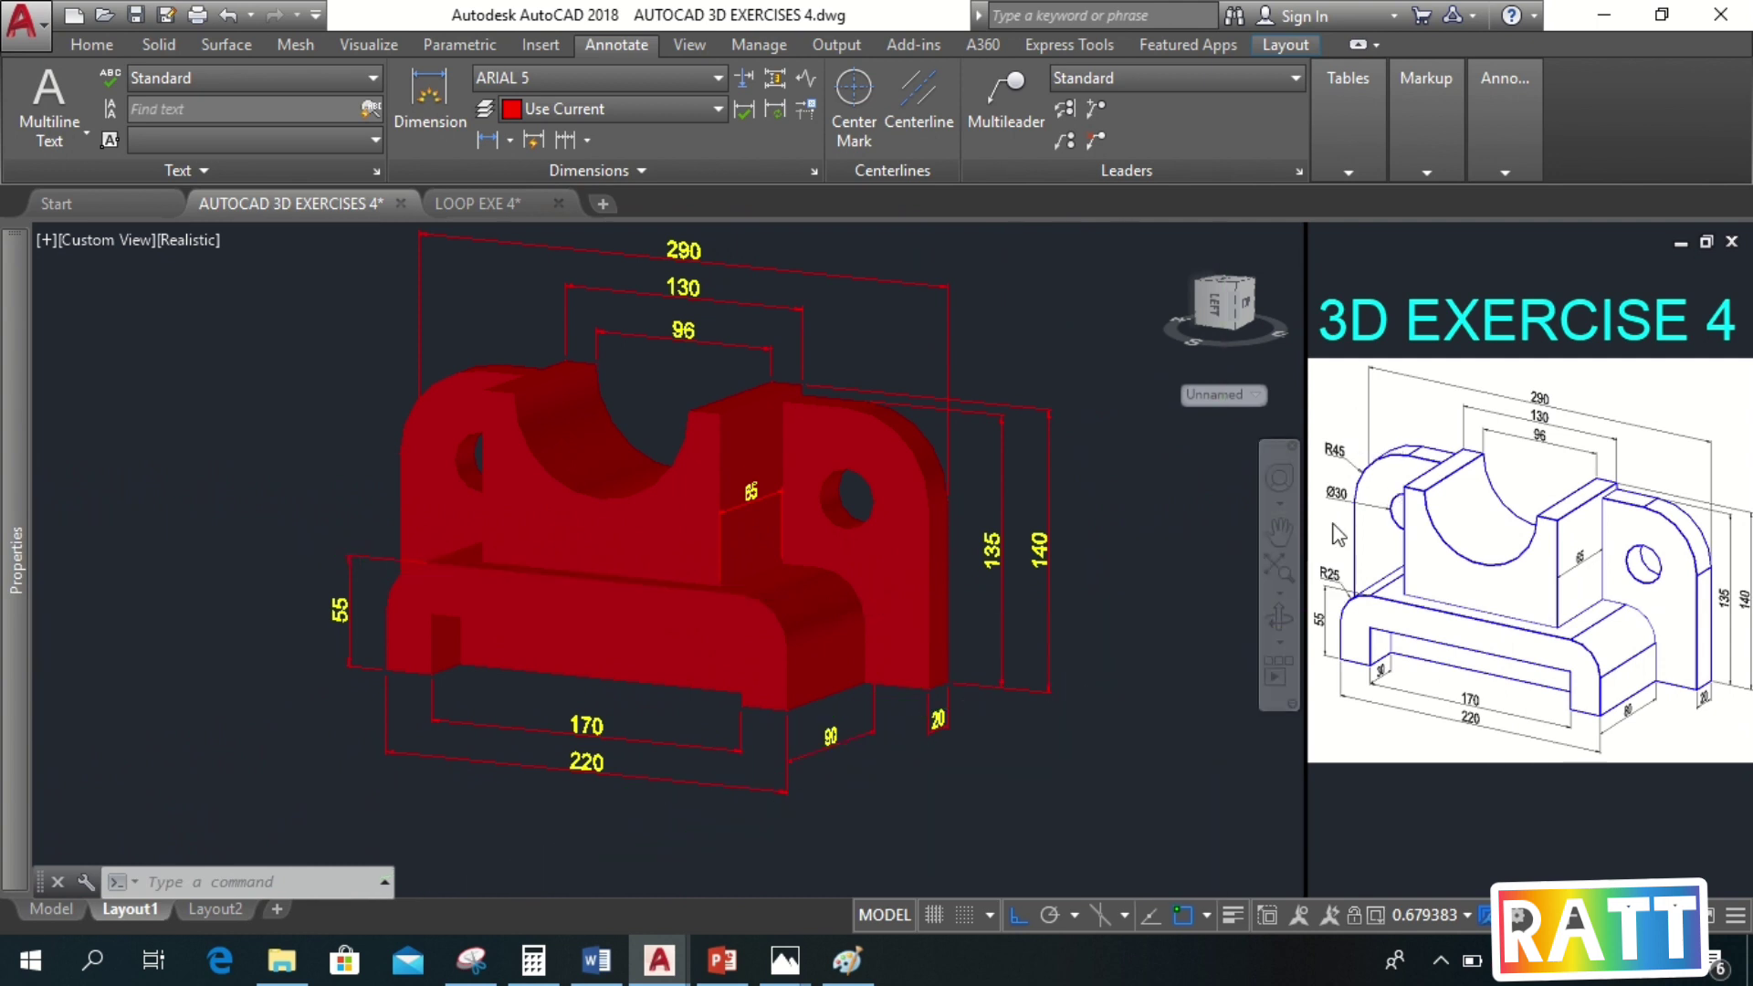
pyautogui.click(90, 46)
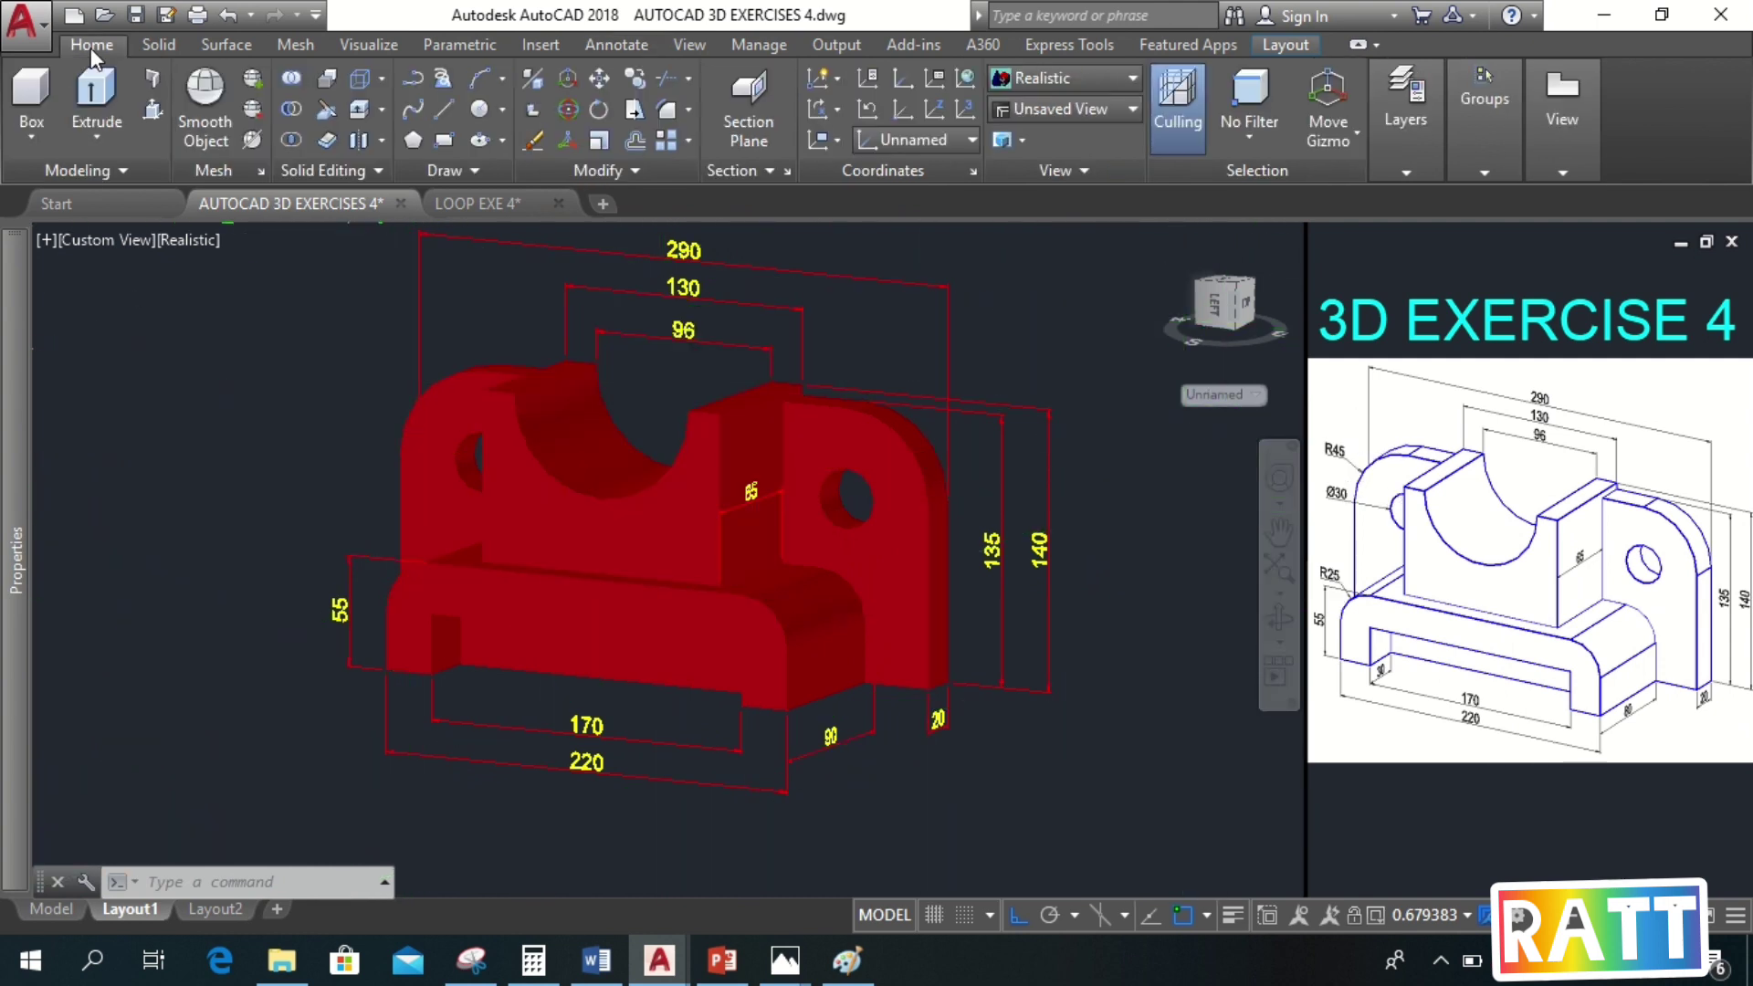
# Set a 3-point UCS at the base's front corner, X along the base and Y upward
pyautogui.click(971, 114)
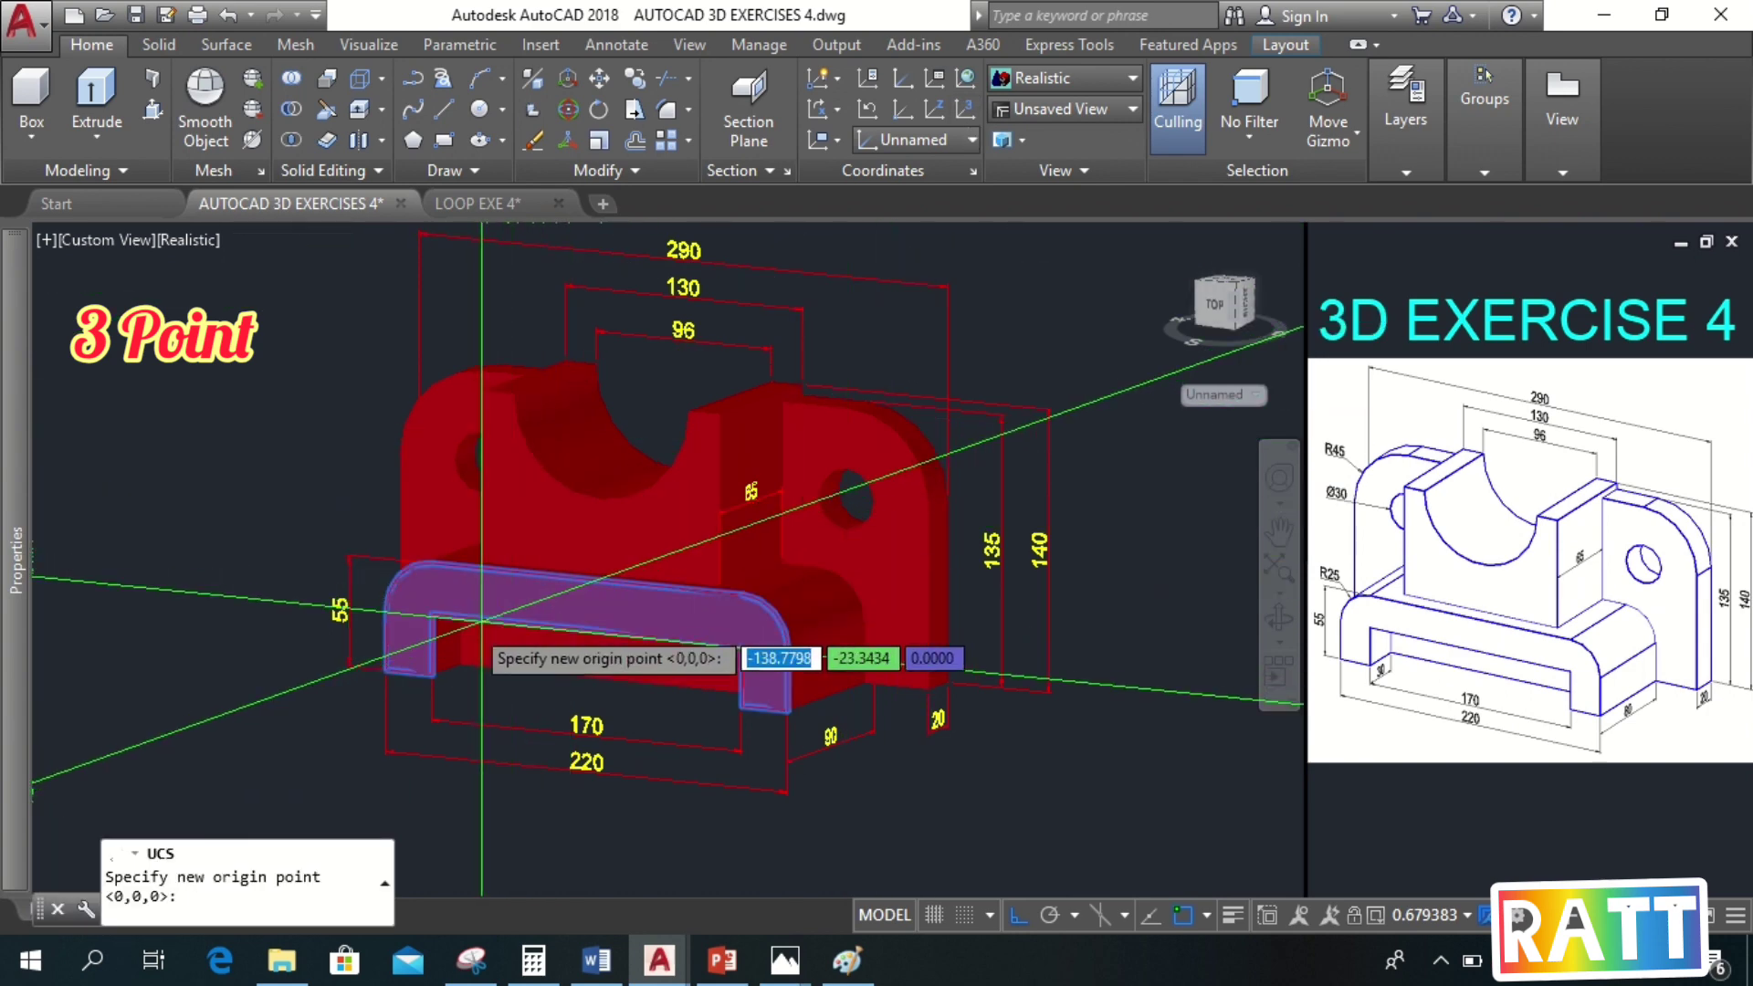
pyautogui.click(429, 616)
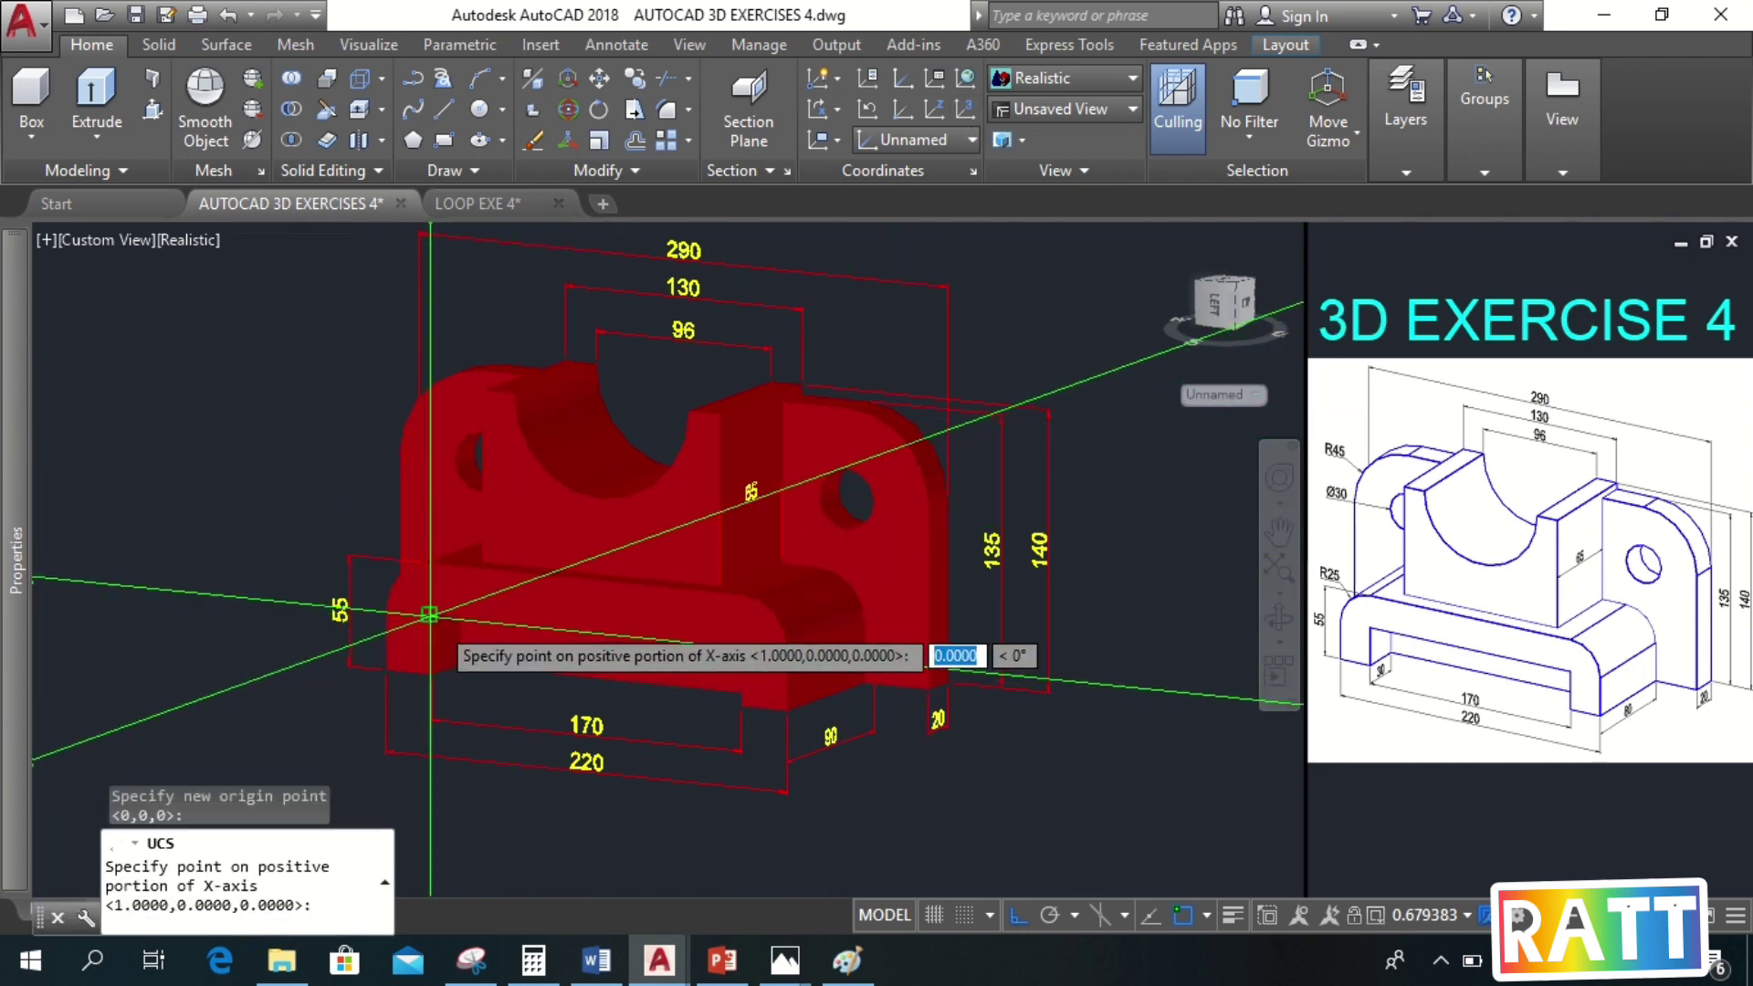
pyautogui.click(1374, 890)
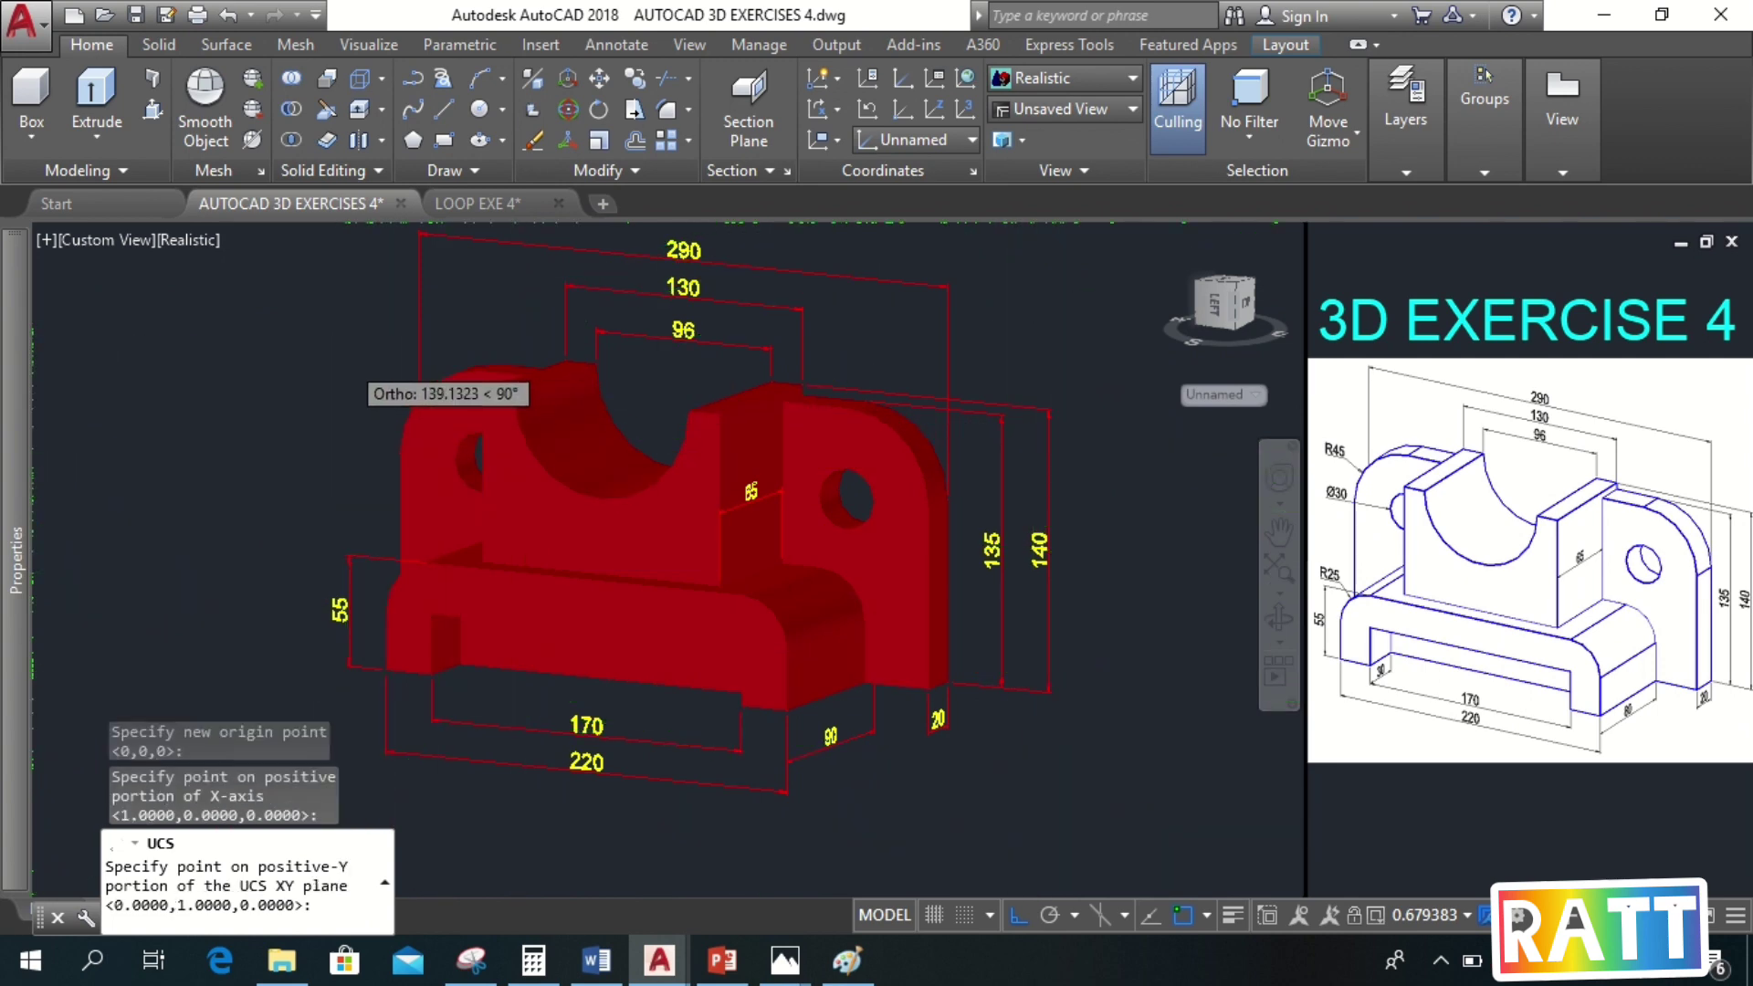
pyautogui.click(447, 251)
pyautogui.click(611, 40)
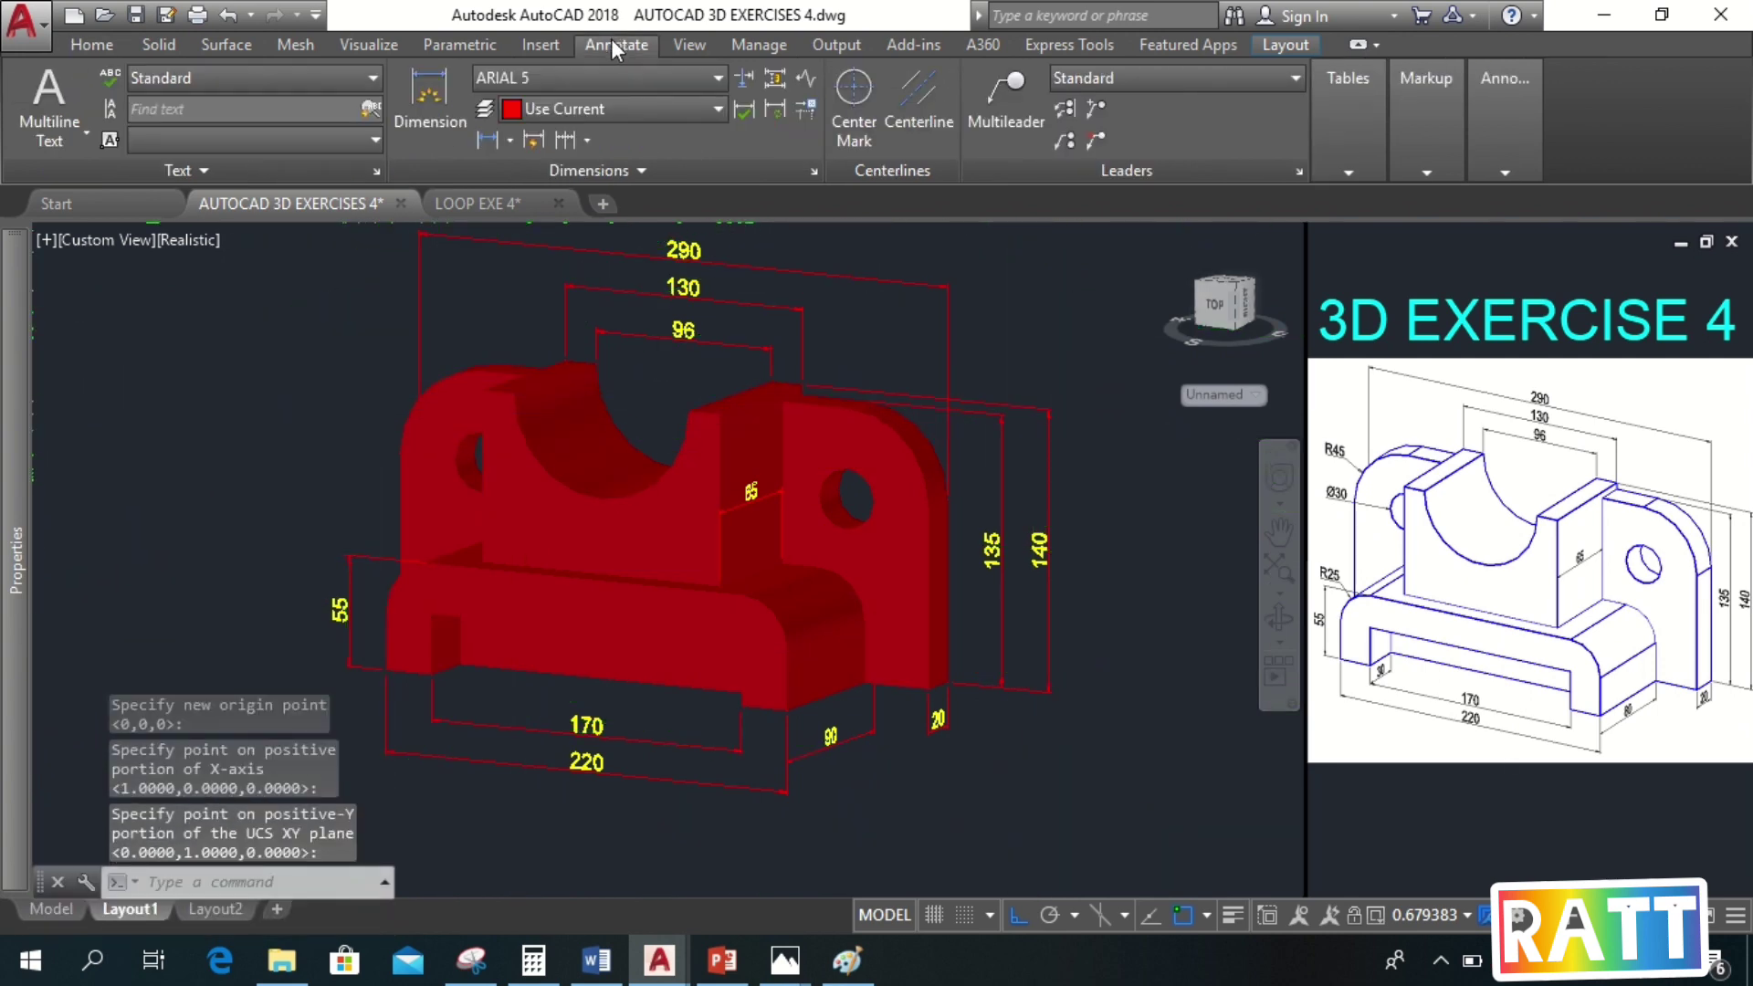
pyautogui.click(509, 140)
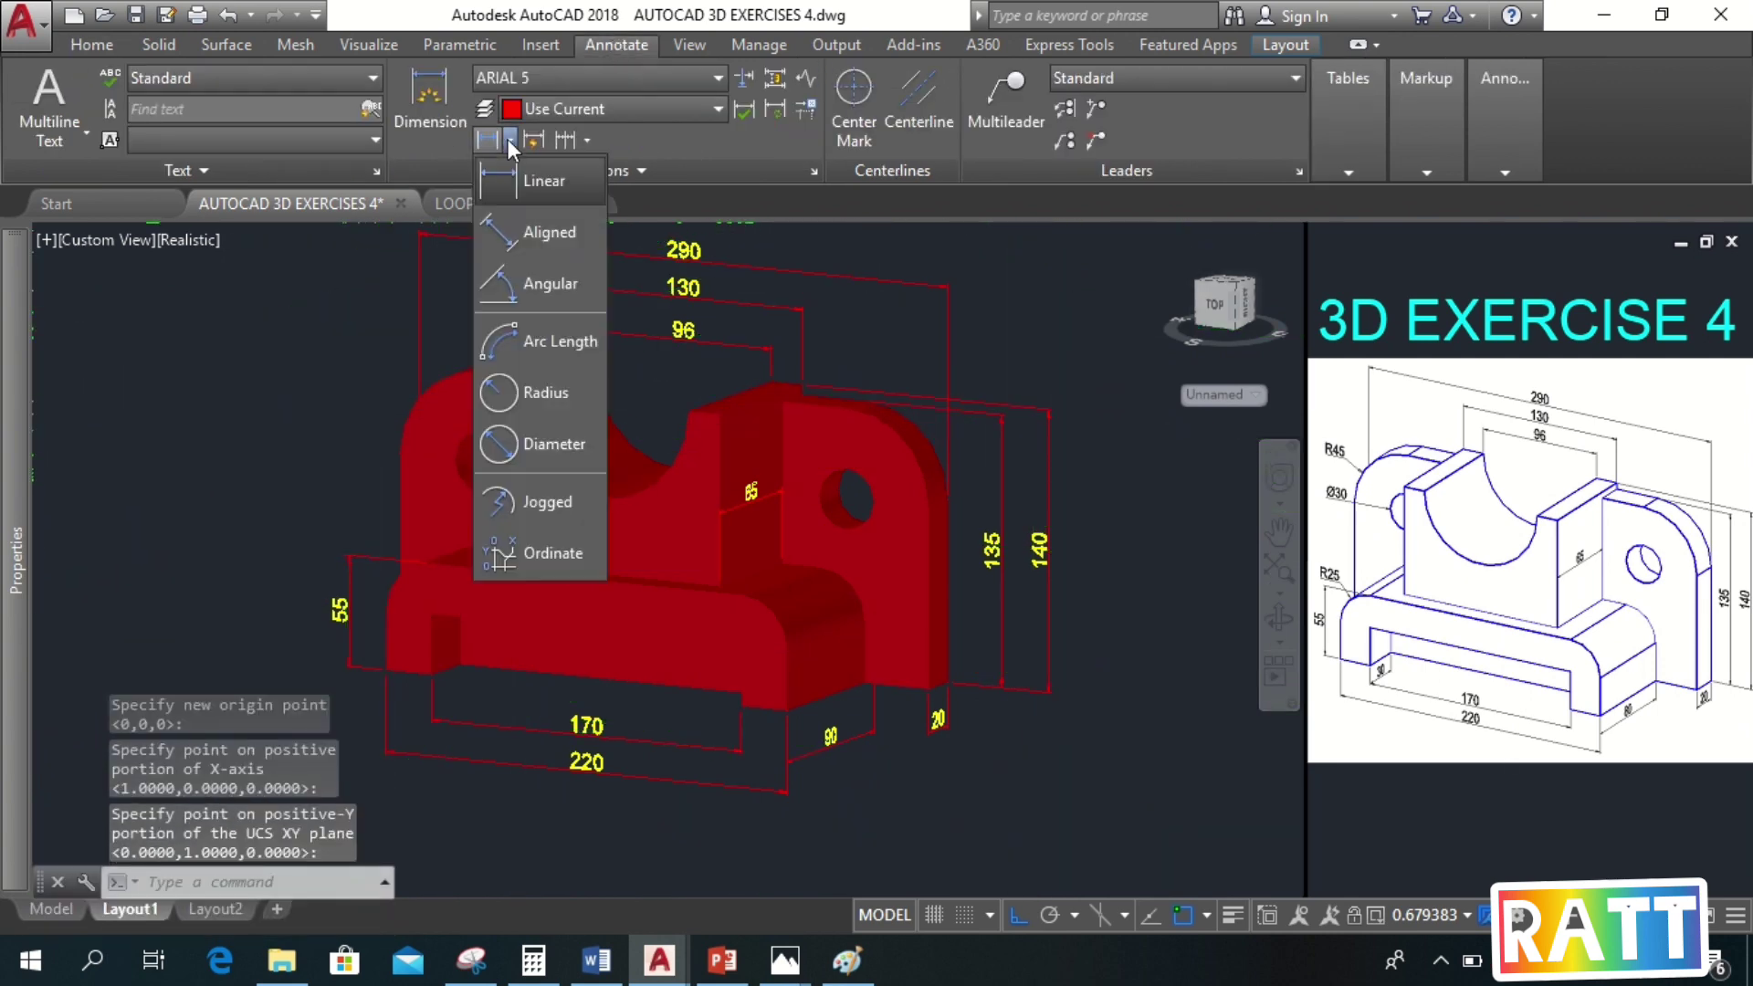
# Place an R25 radius dimension on the base's rounded corner
pyautogui.click(535, 395)
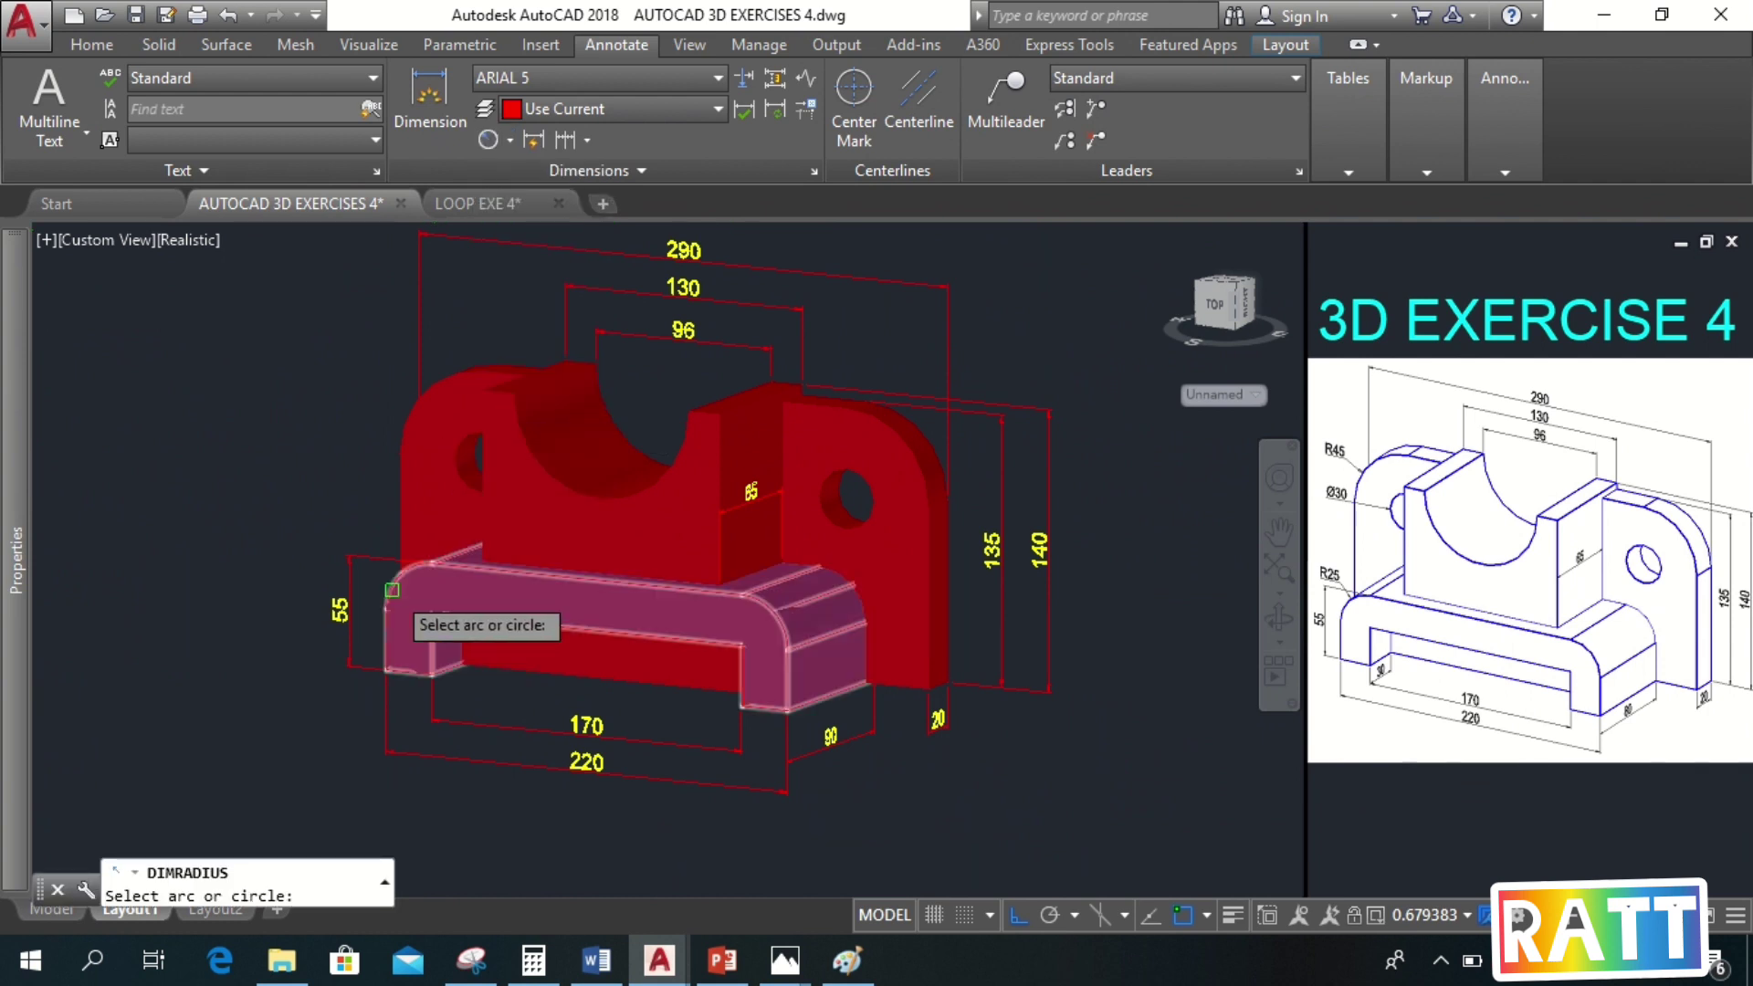
pyautogui.click(429, 614)
pyautogui.click(362, 522)
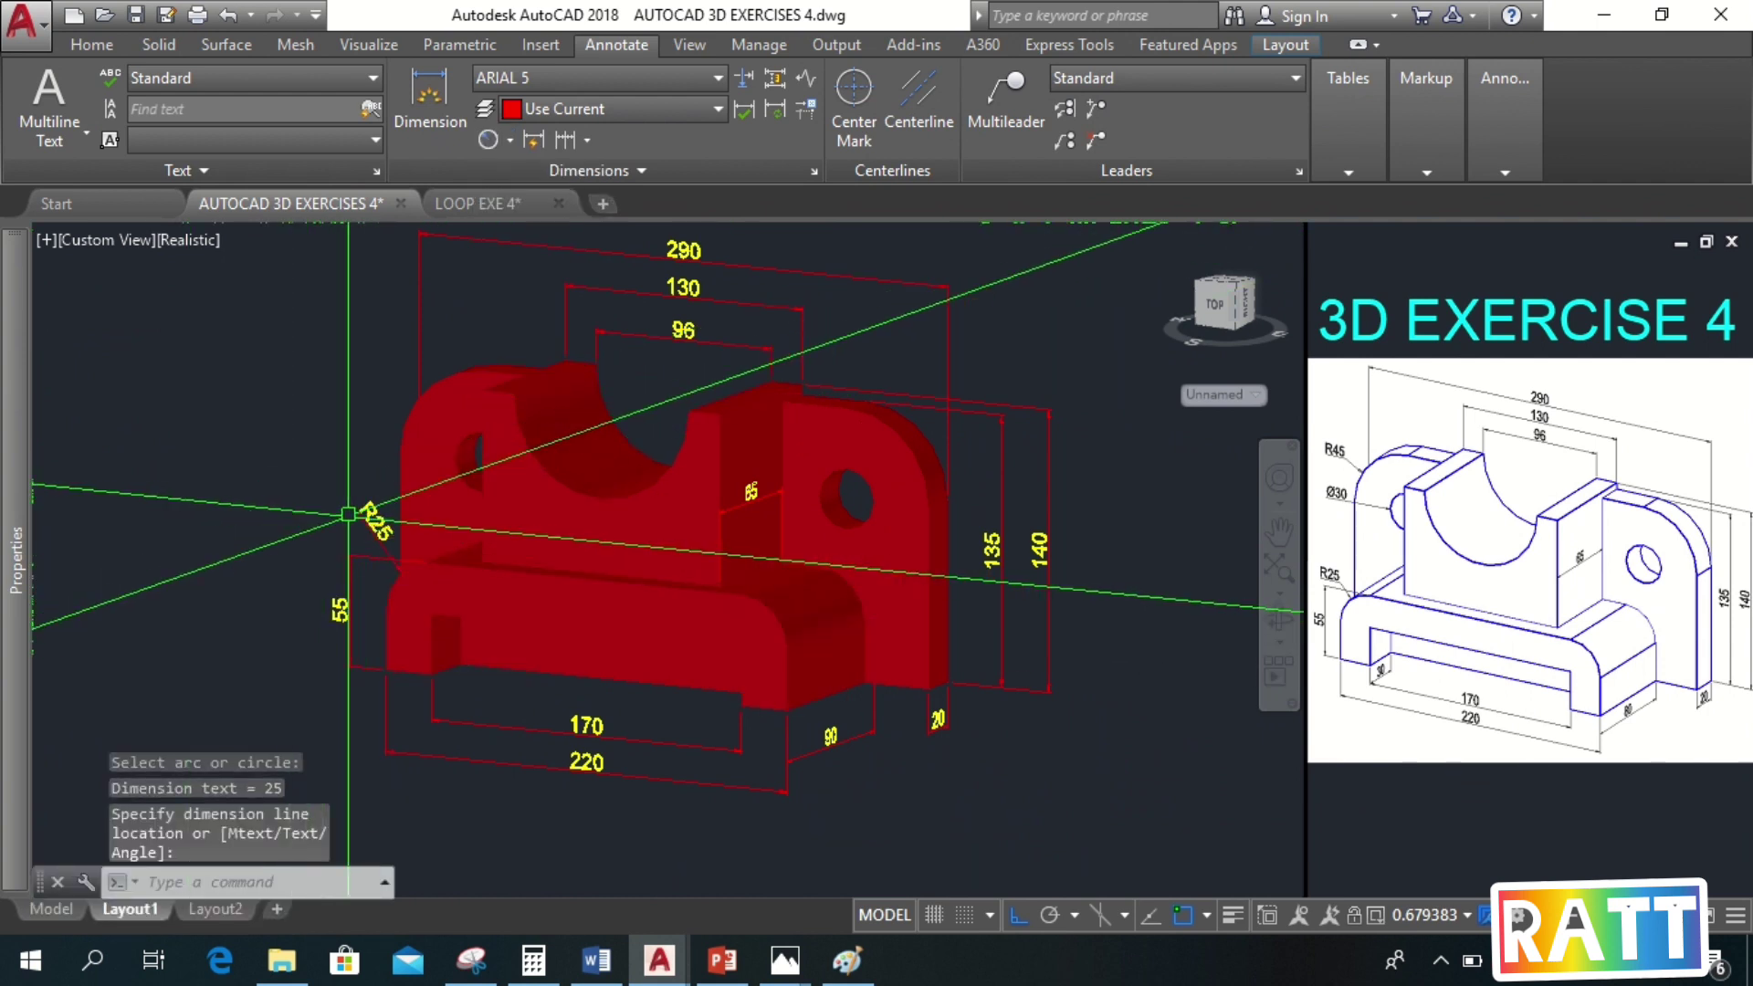
# Change the R25 dimension's style to ARIAL HOR. in the Properties palette
pyautogui.hotkey('ctrl', '1')
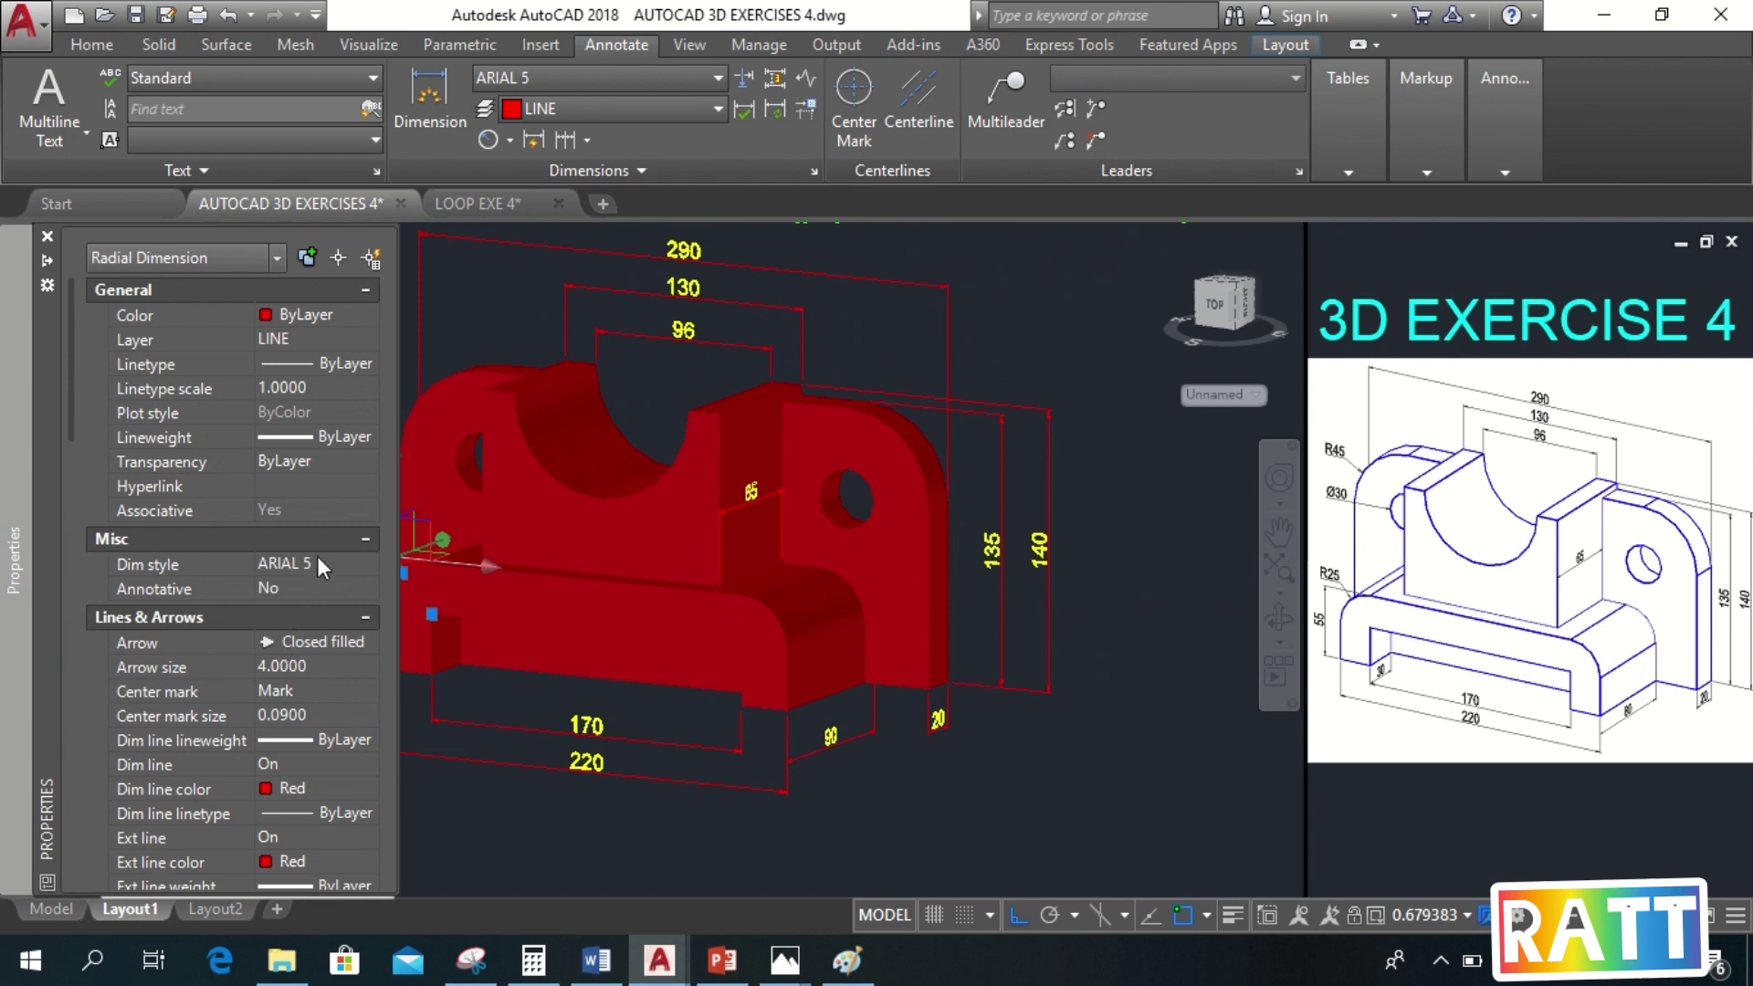
pyautogui.click(320, 539)
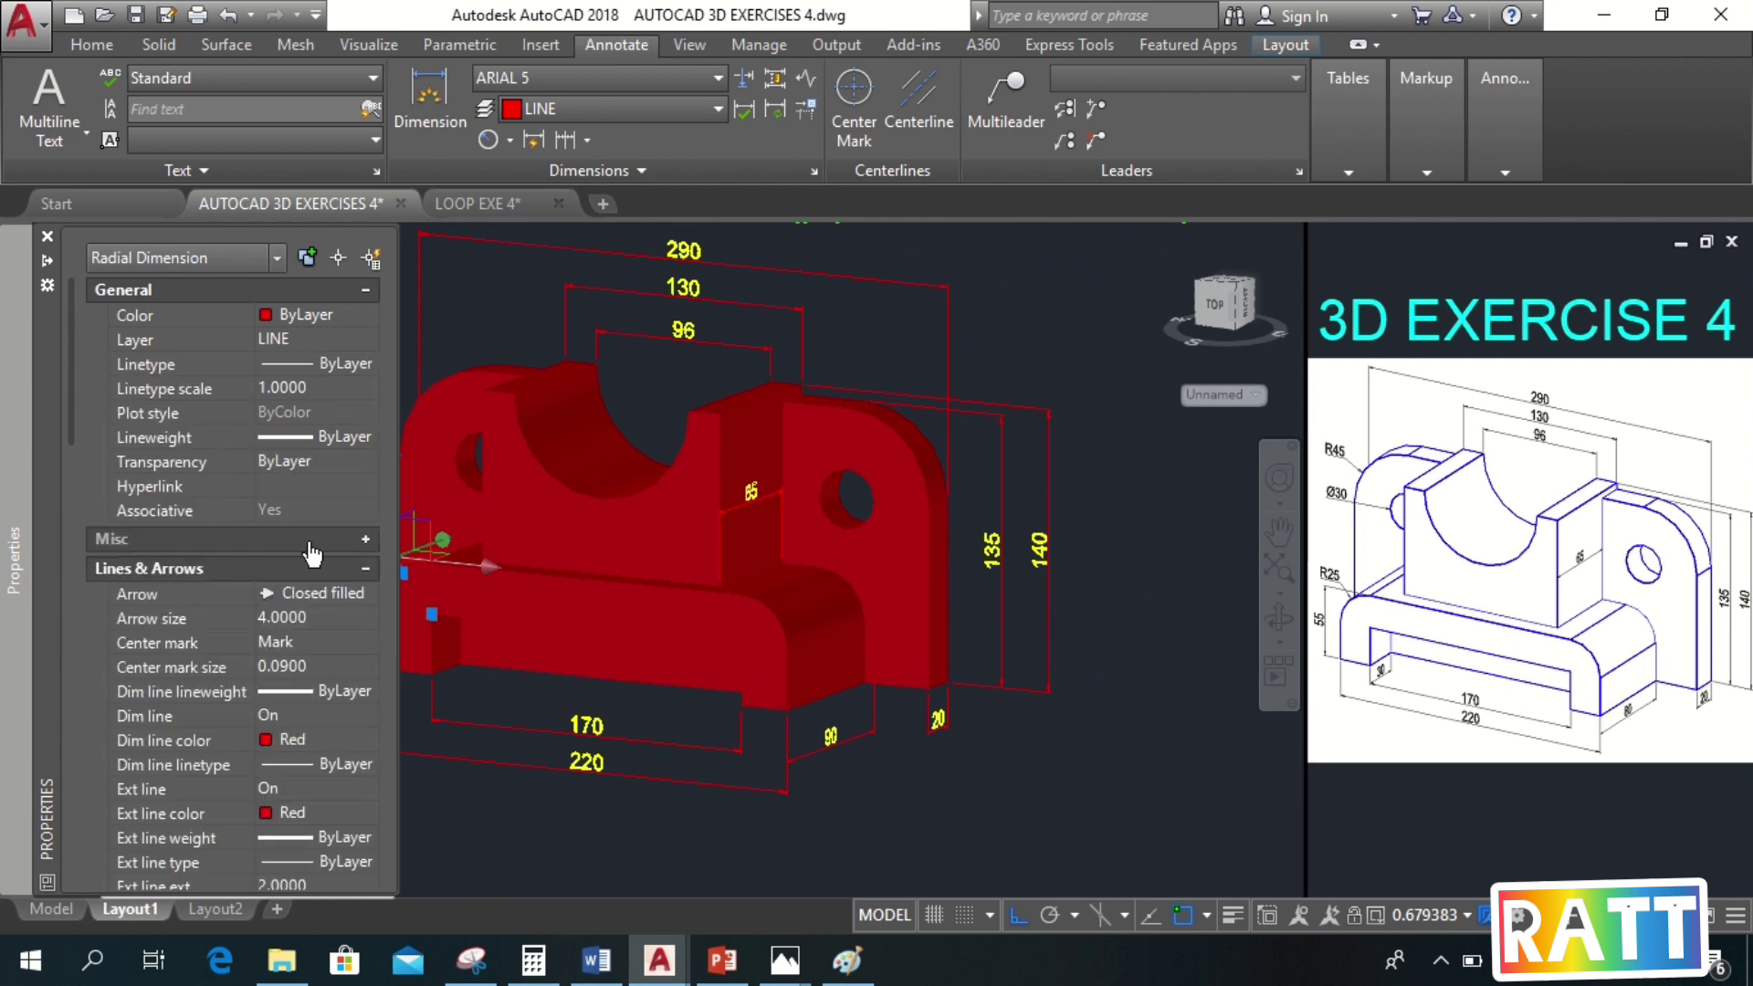
pyautogui.click(356, 540)
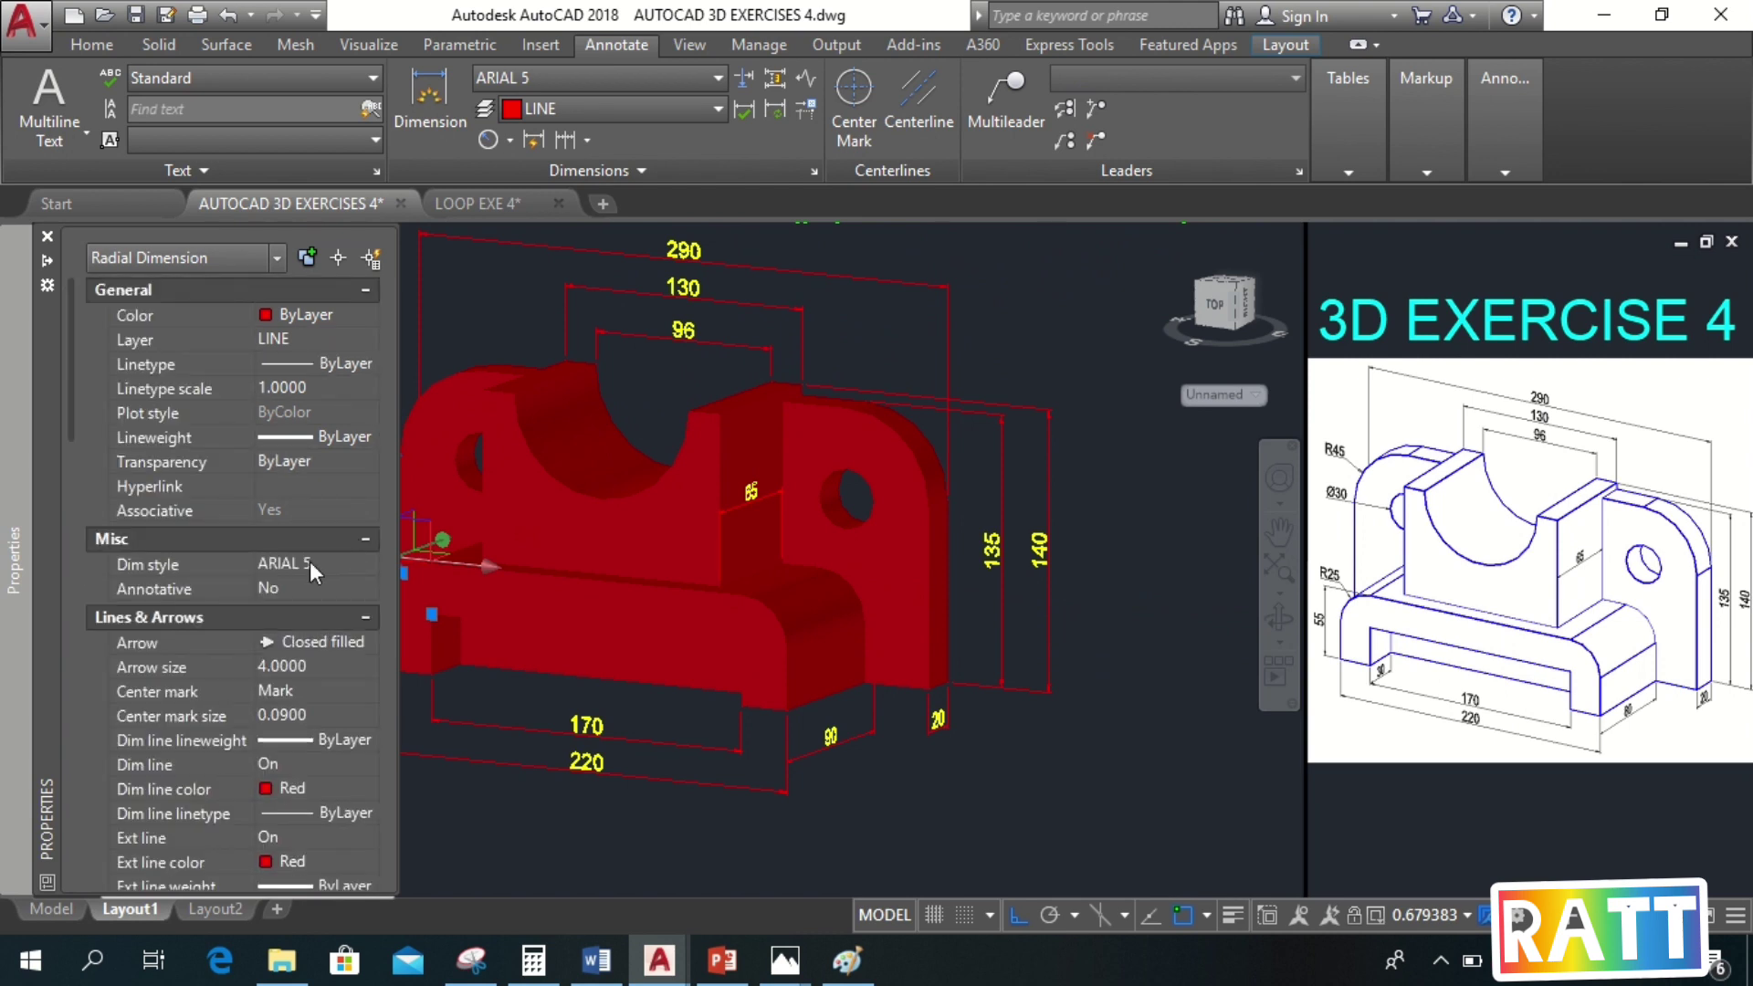
pyautogui.click(304, 566)
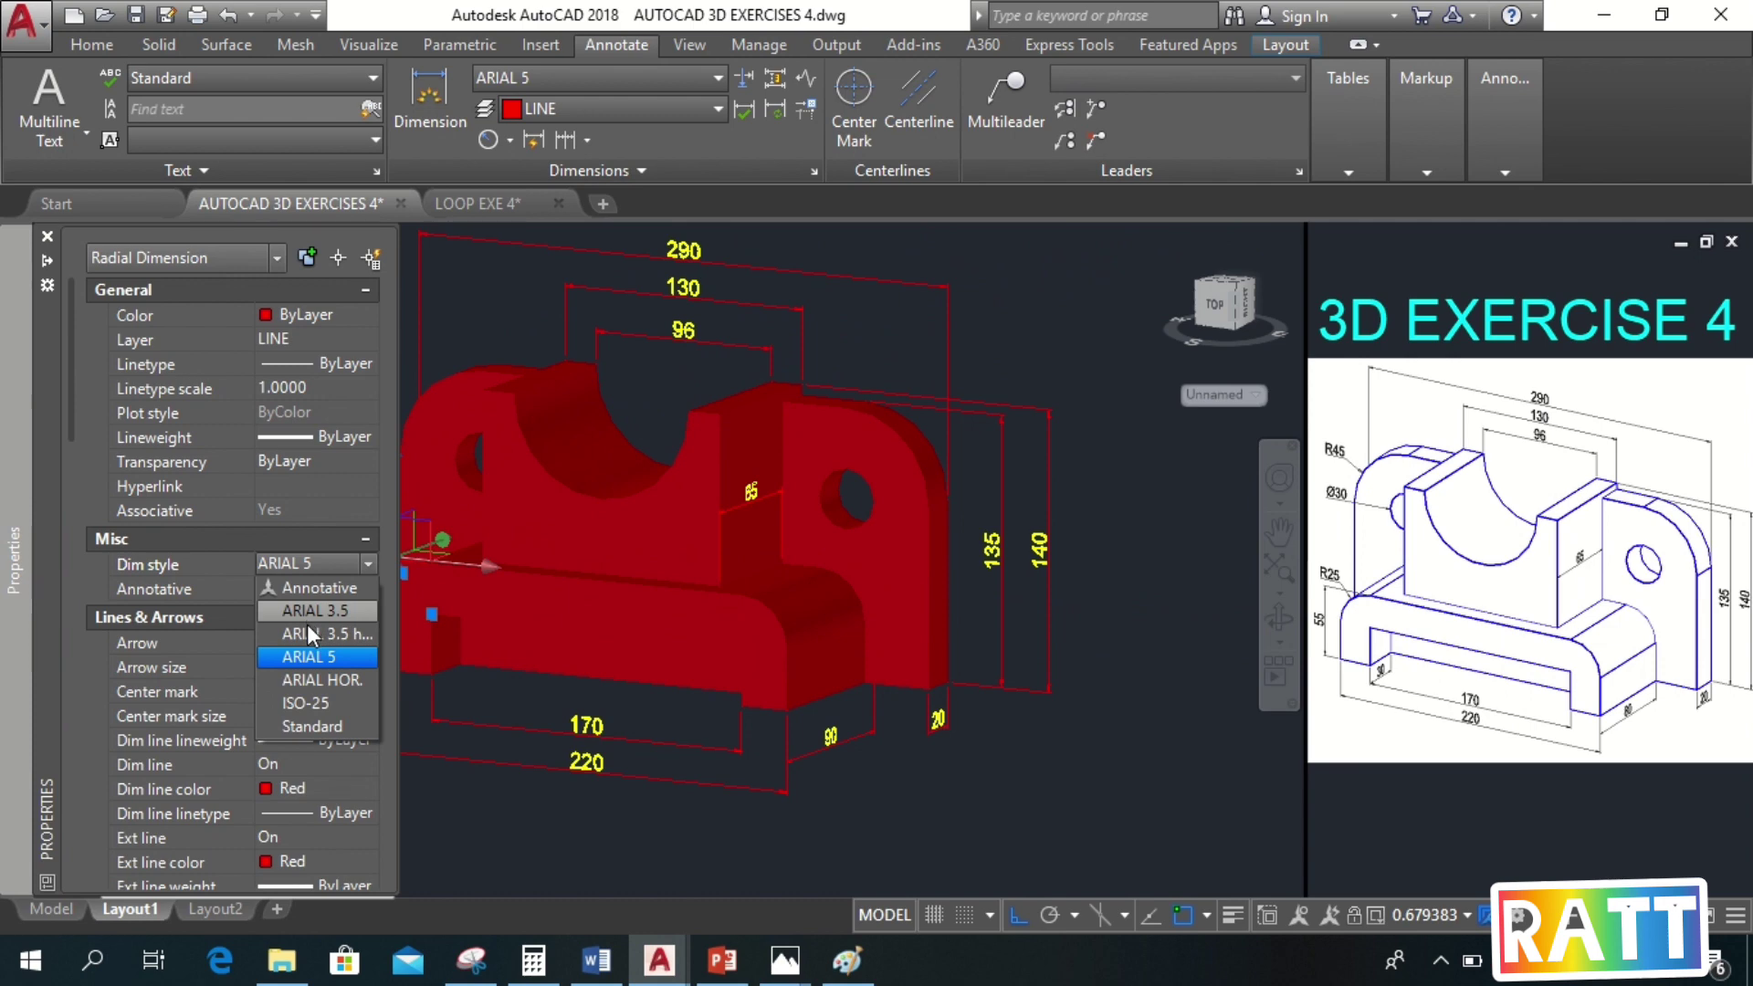
pyautogui.click(319, 676)
pyautogui.click(48, 237)
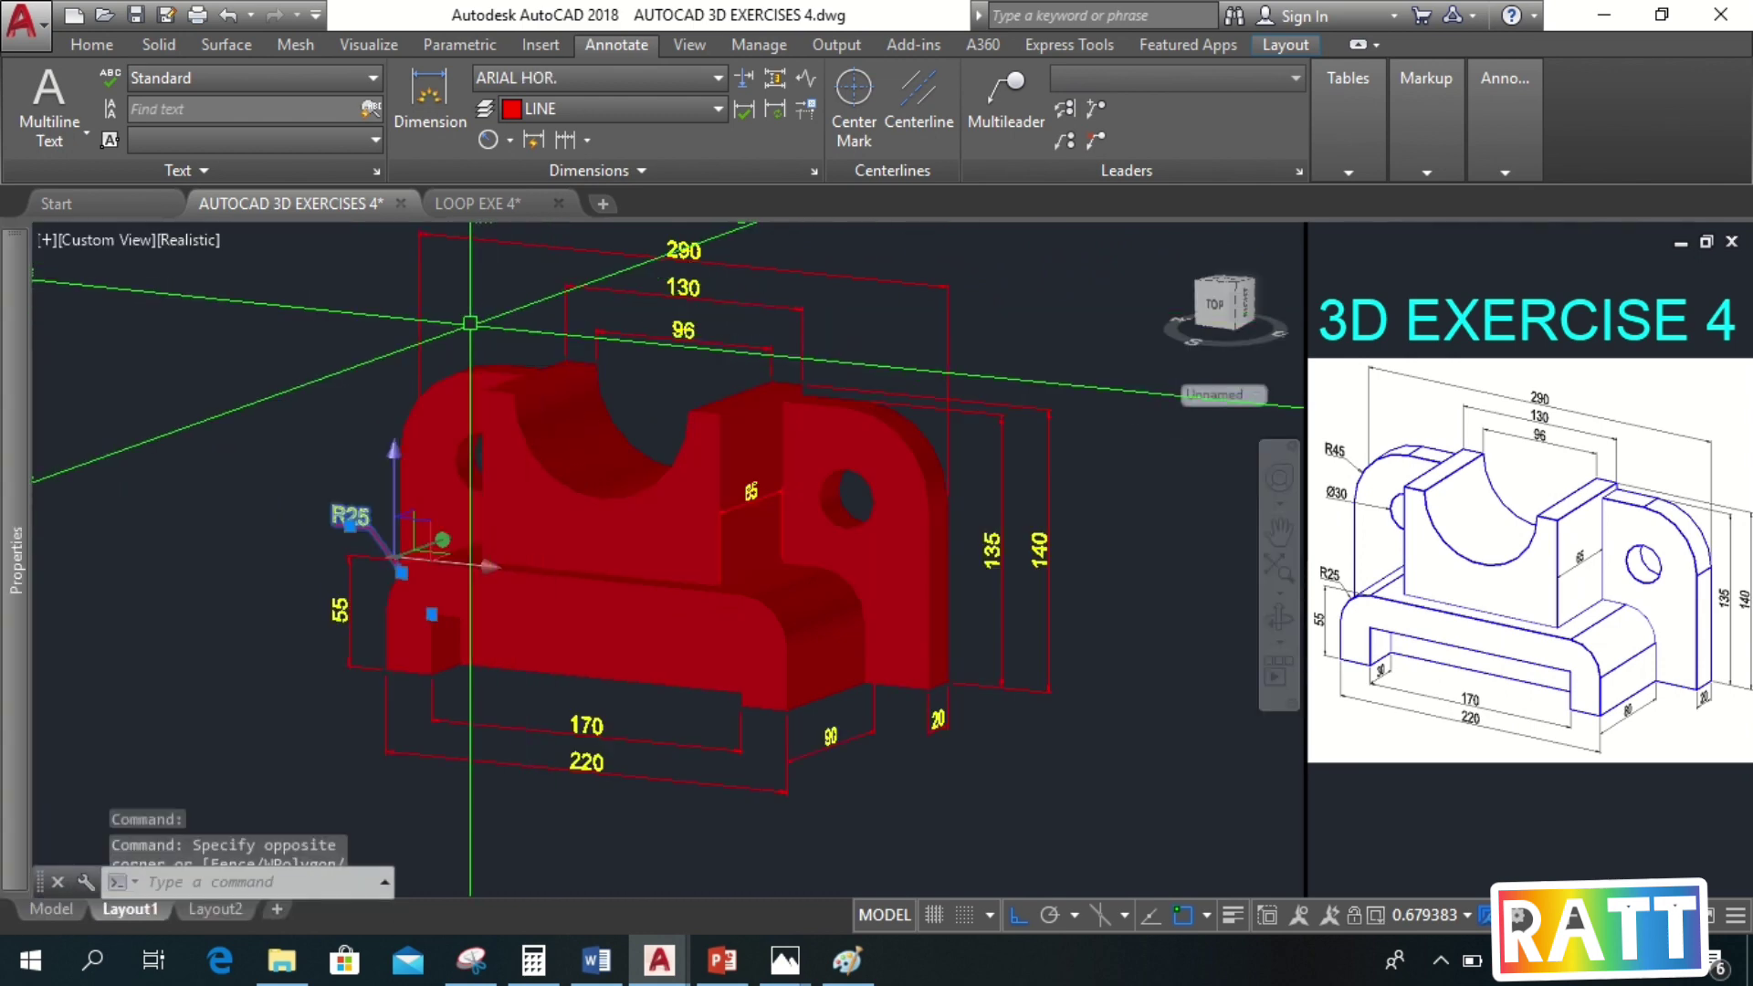
pyautogui.click(325, 508)
pyautogui.scroll(3, 305, 512)
pyautogui.moveTo(399, 395); pyautogui.dragTo(395, 514, button='middle')
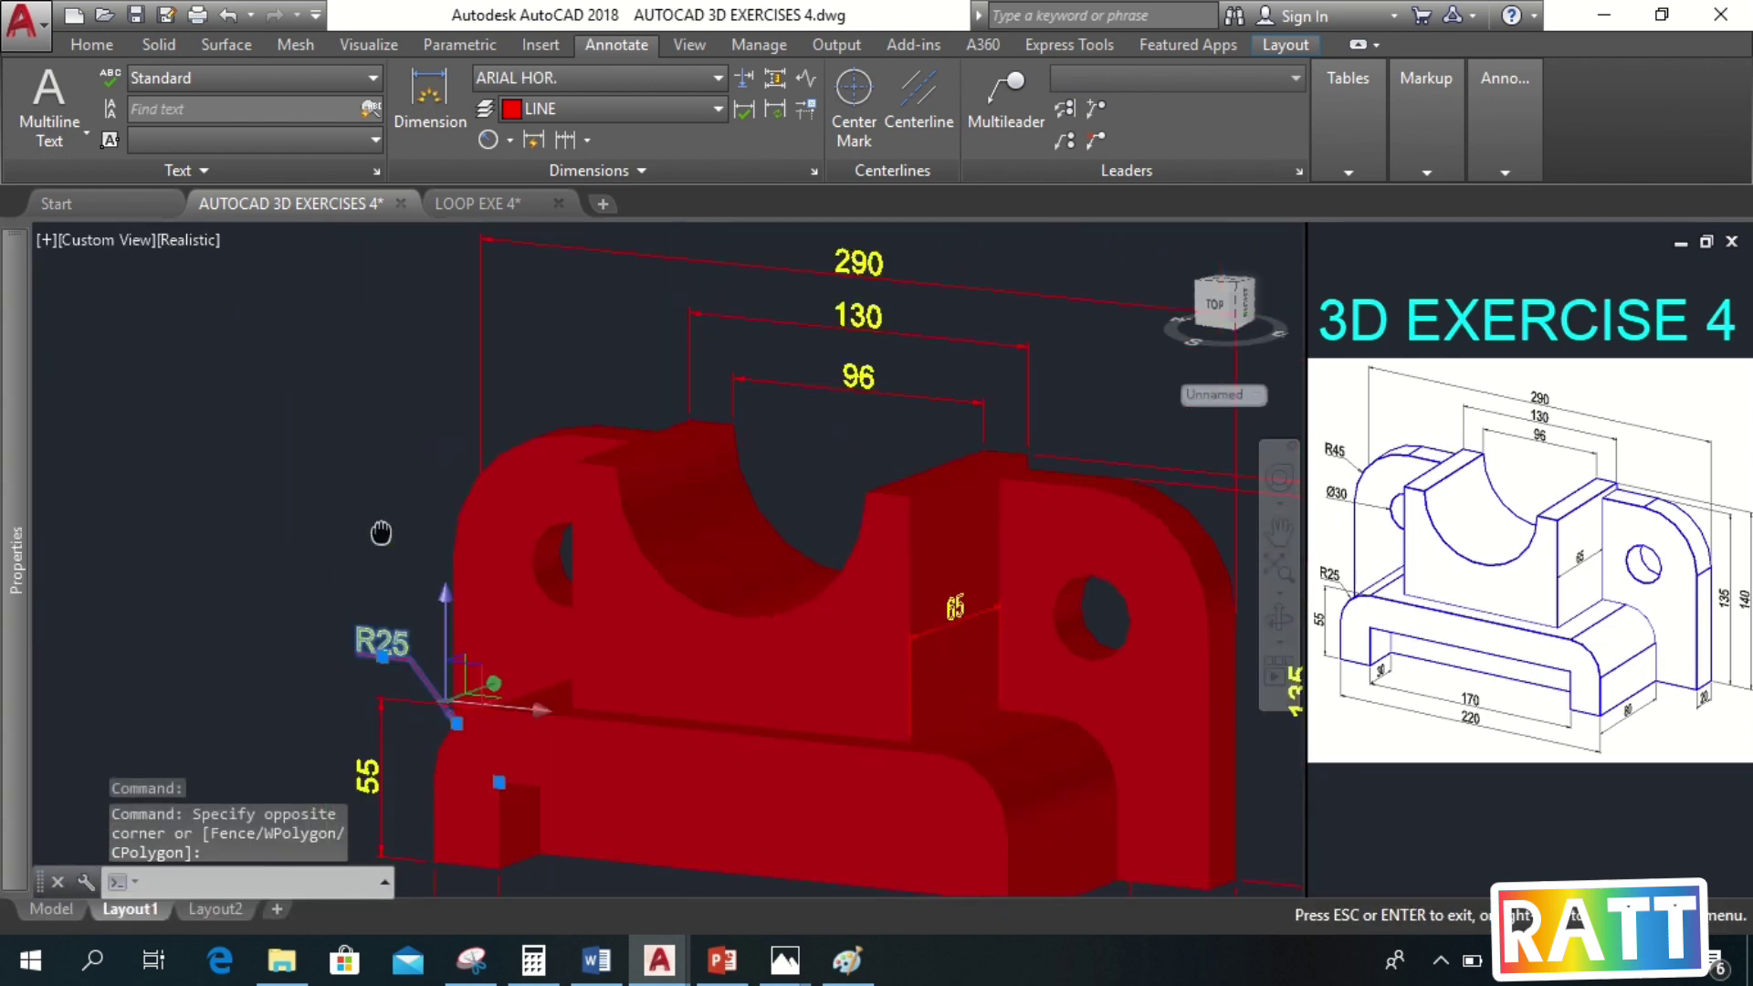
pyautogui.press('Escape')
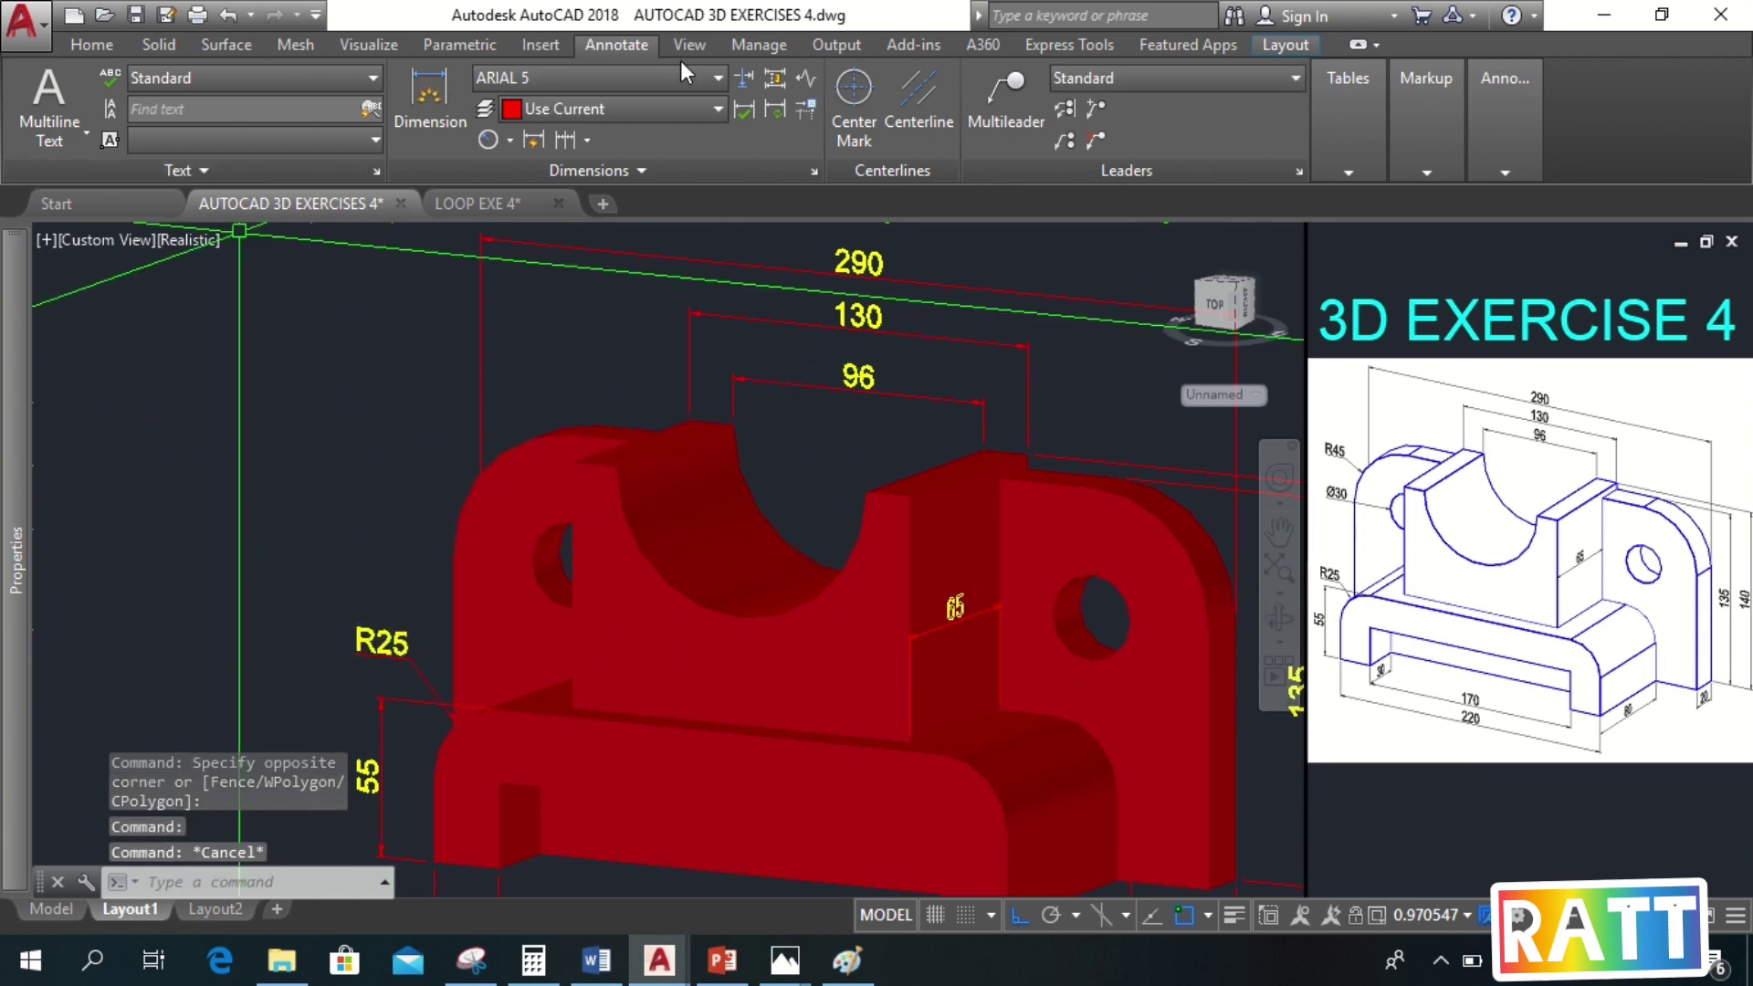
# Define a 3-point UCS with its origin at the left upright's hole
pyautogui.click(116, 50)
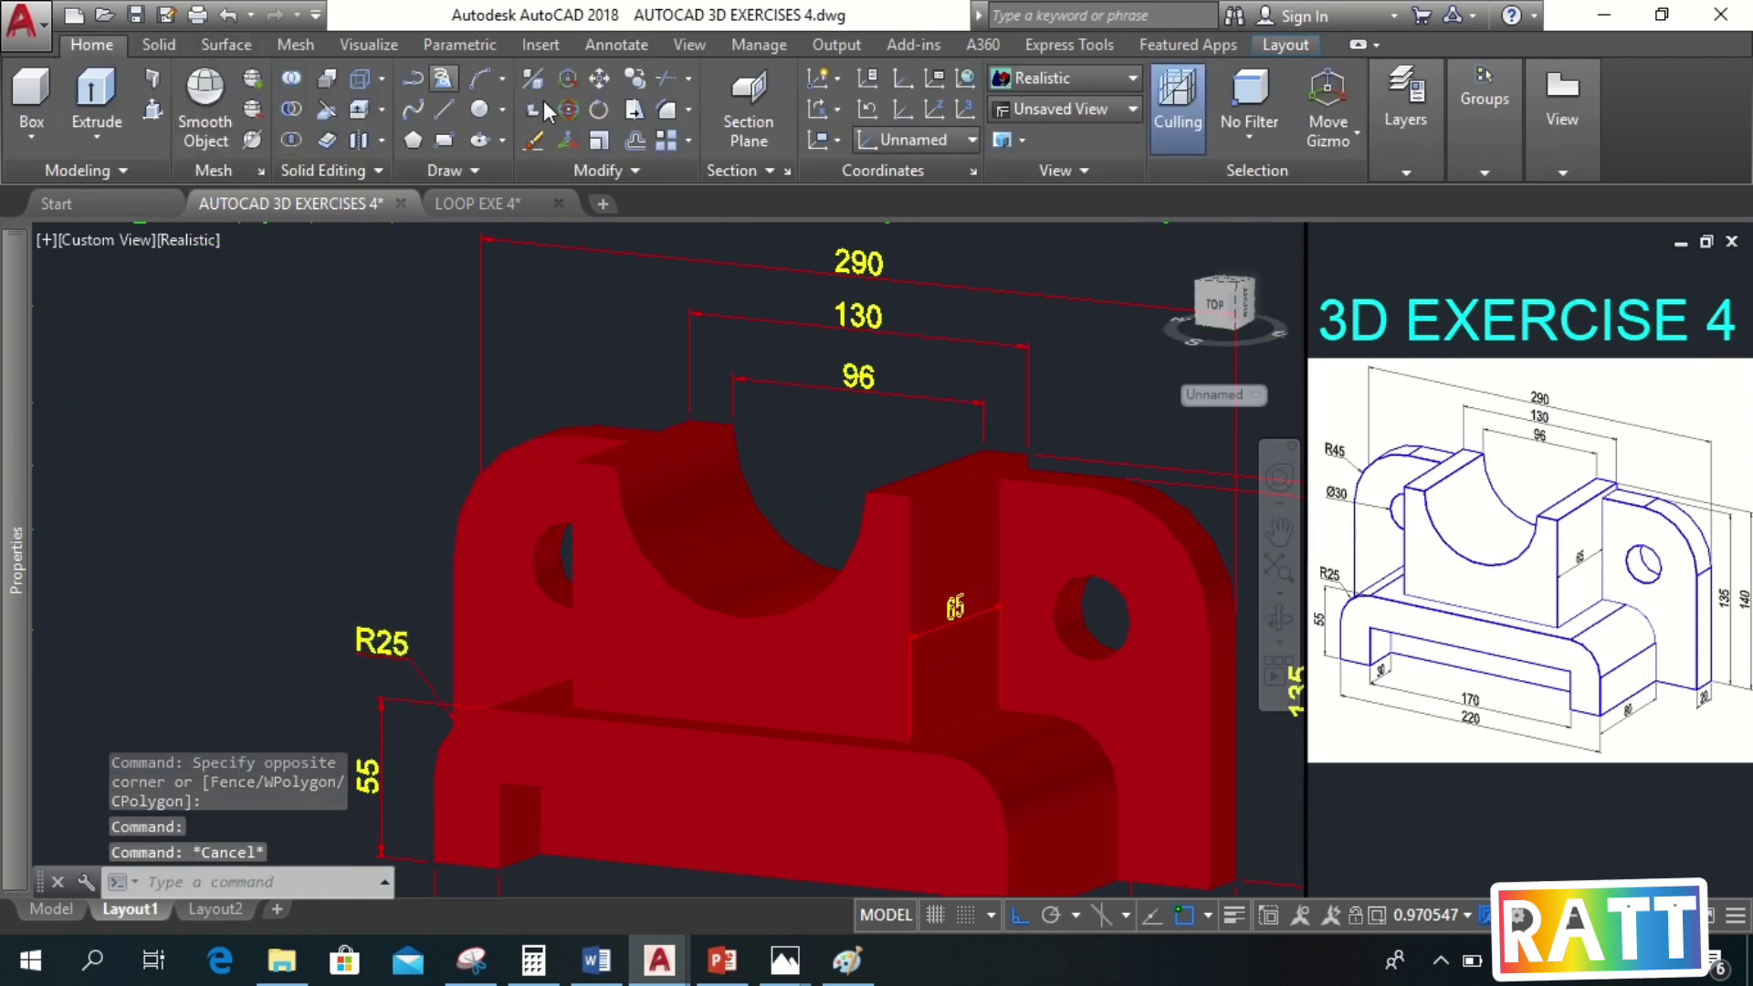
pyautogui.click(965, 114)
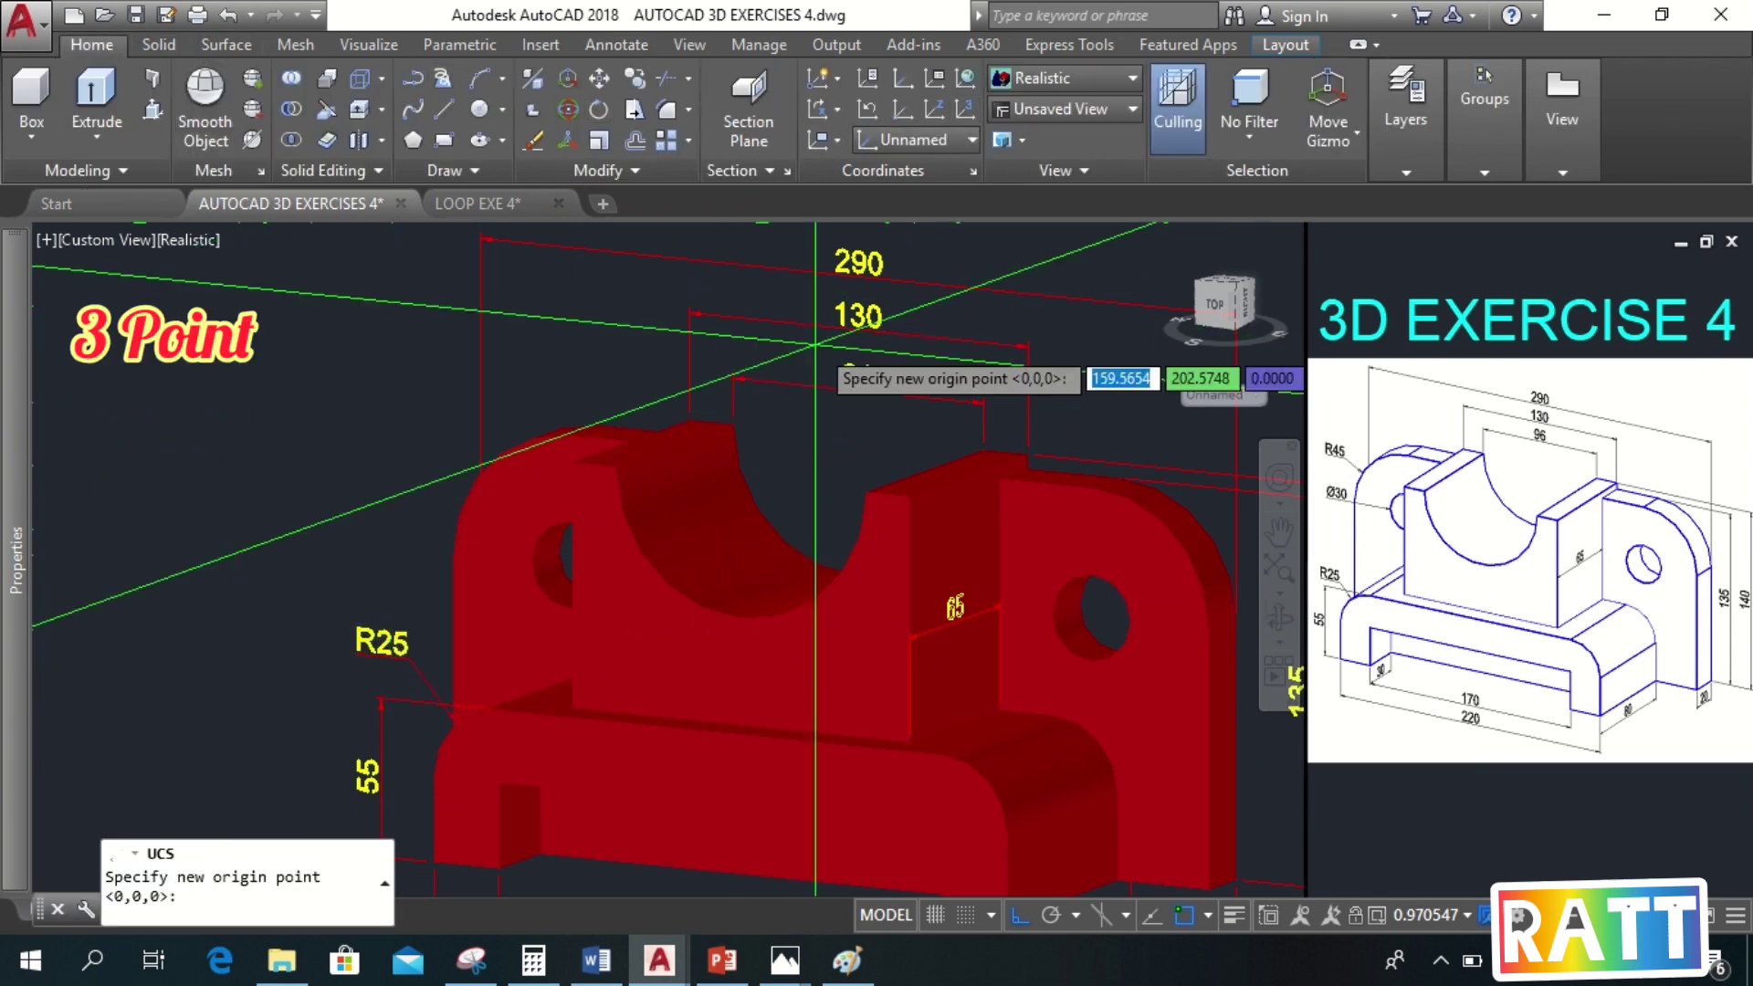
pyautogui.click(568, 565)
pyautogui.scroll(-3, 1070, 593)
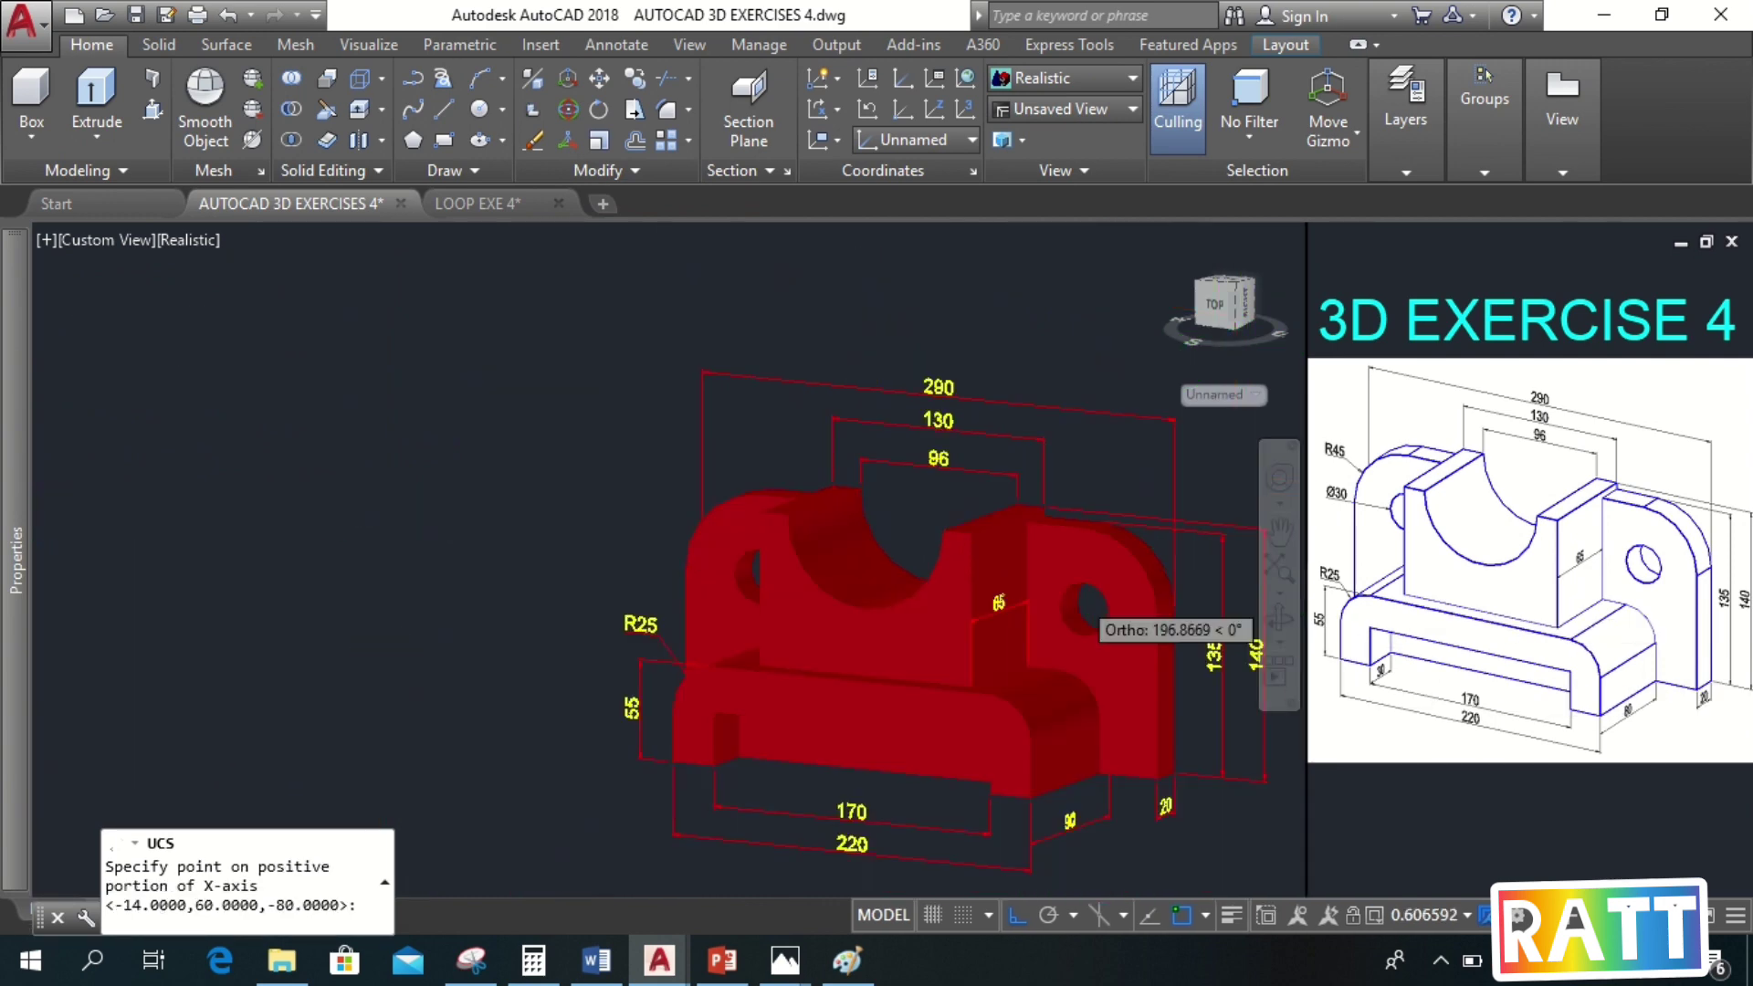
pyautogui.moveTo(1077, 603); pyautogui.dragTo(826, 553, button='middle')
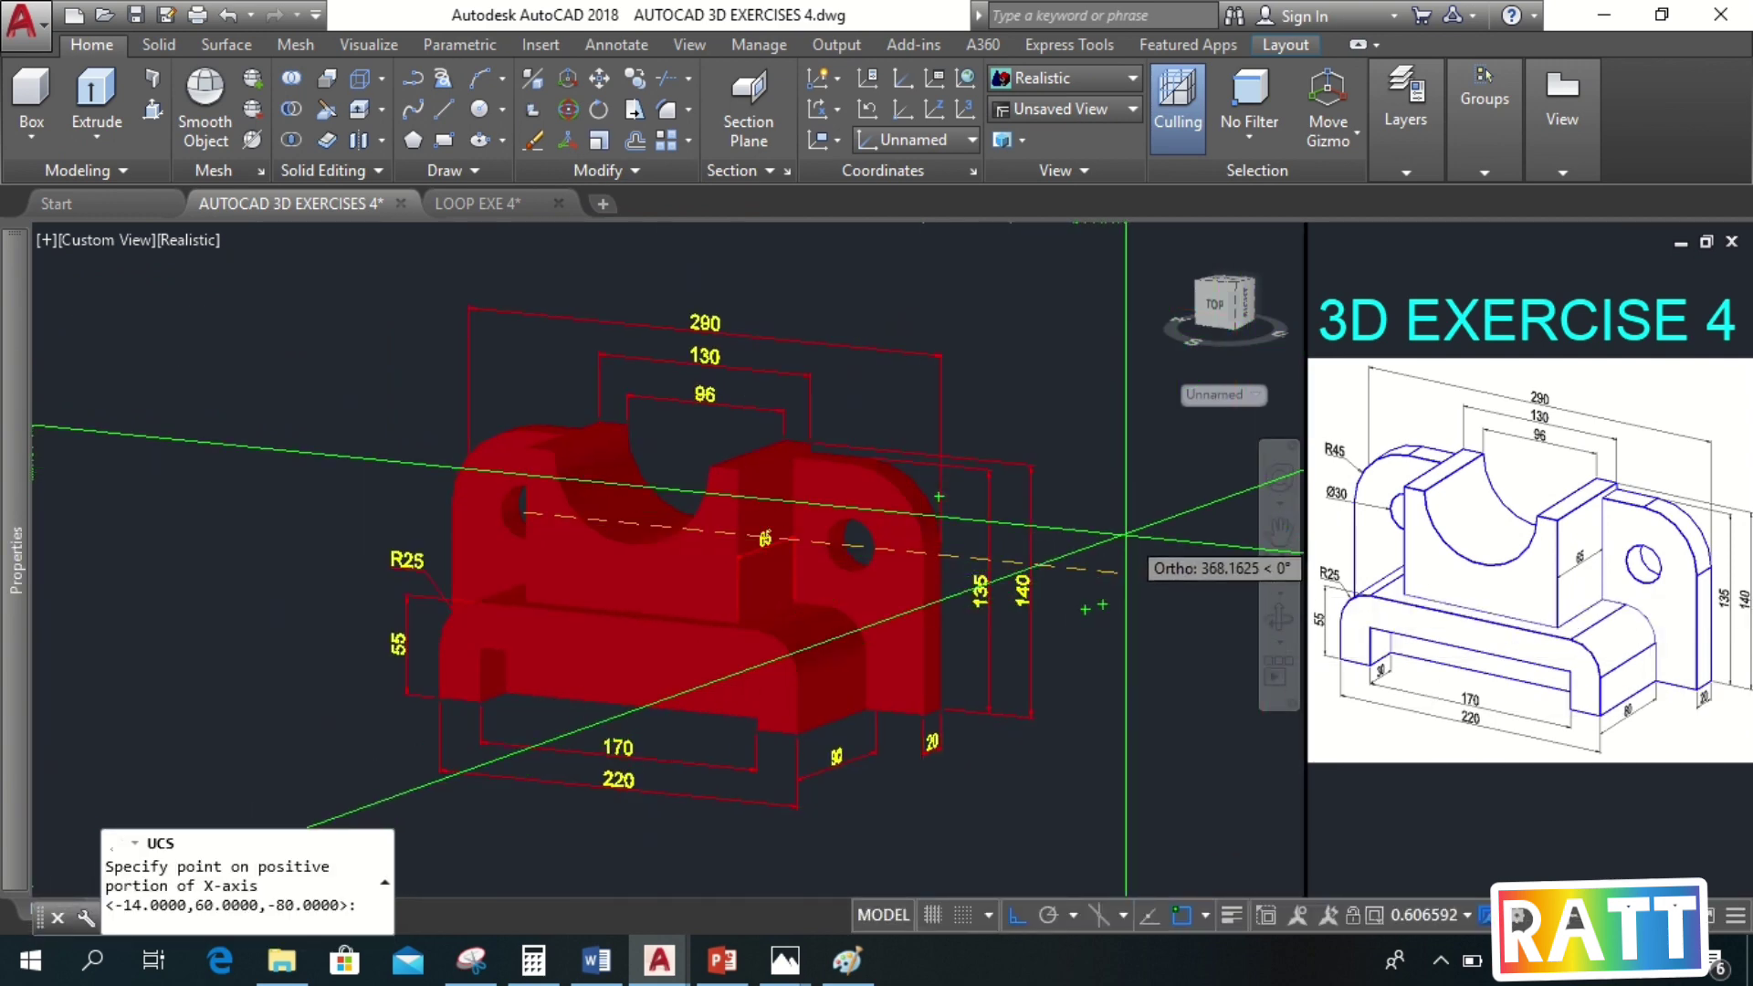
pyautogui.click(1126, 534)
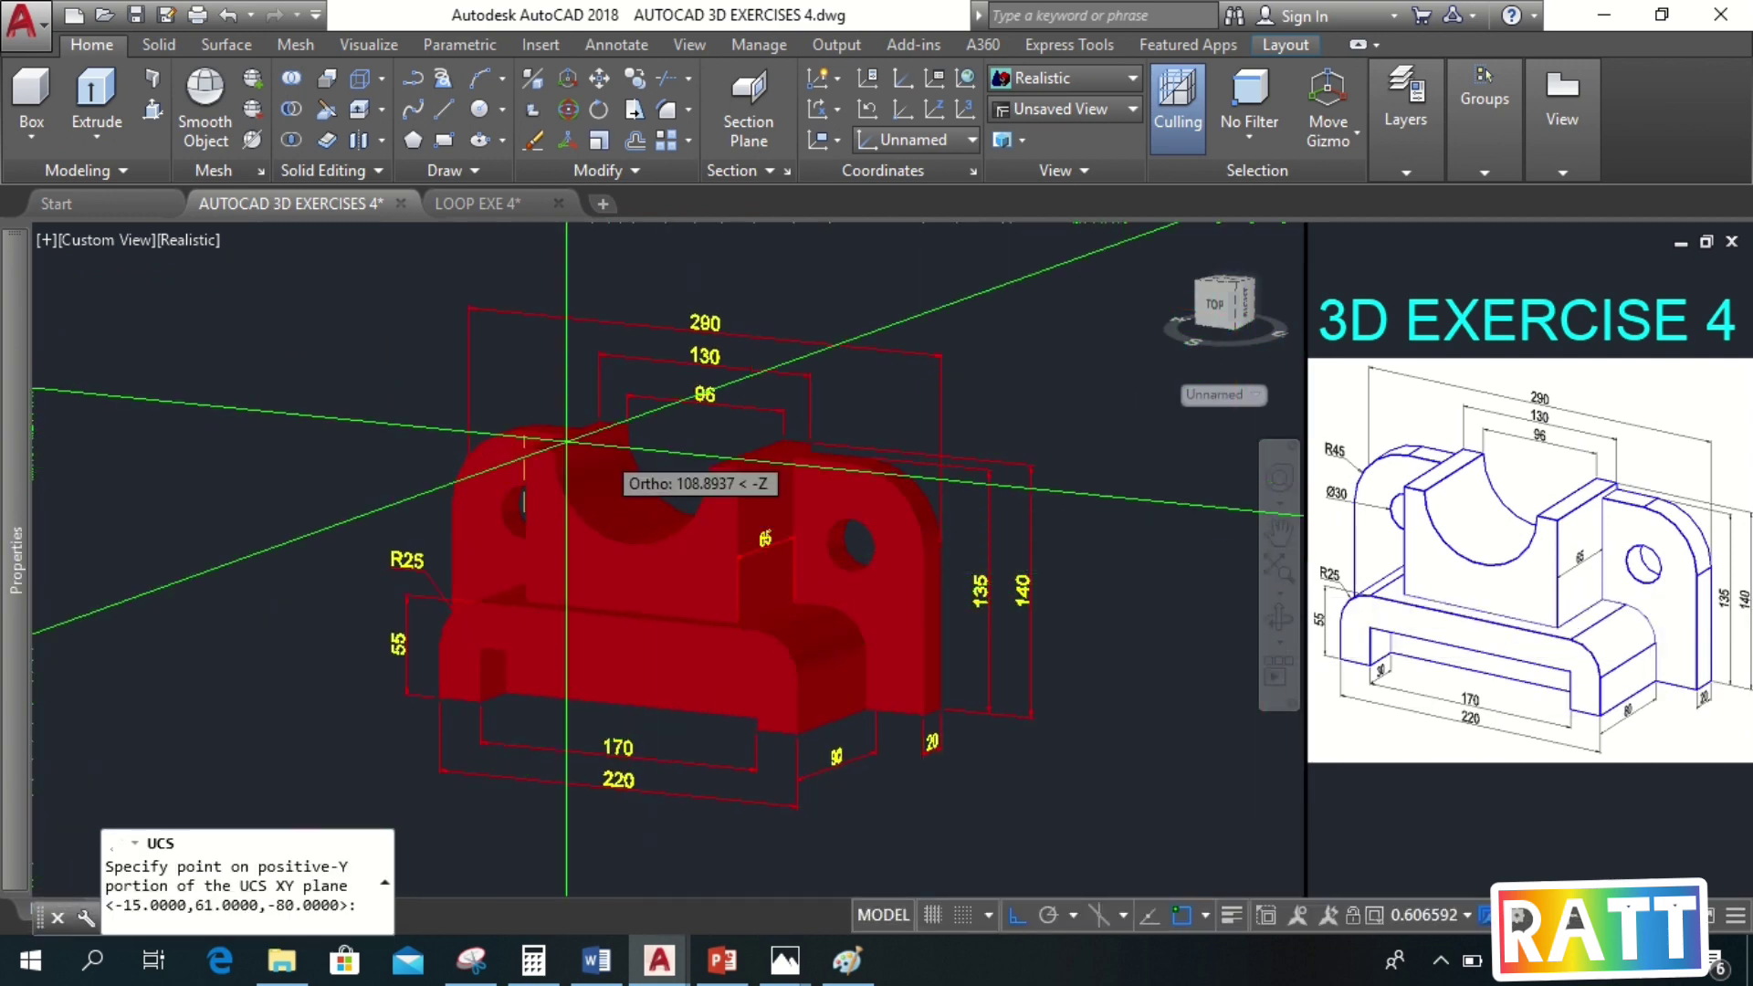
pyautogui.click(631, 459)
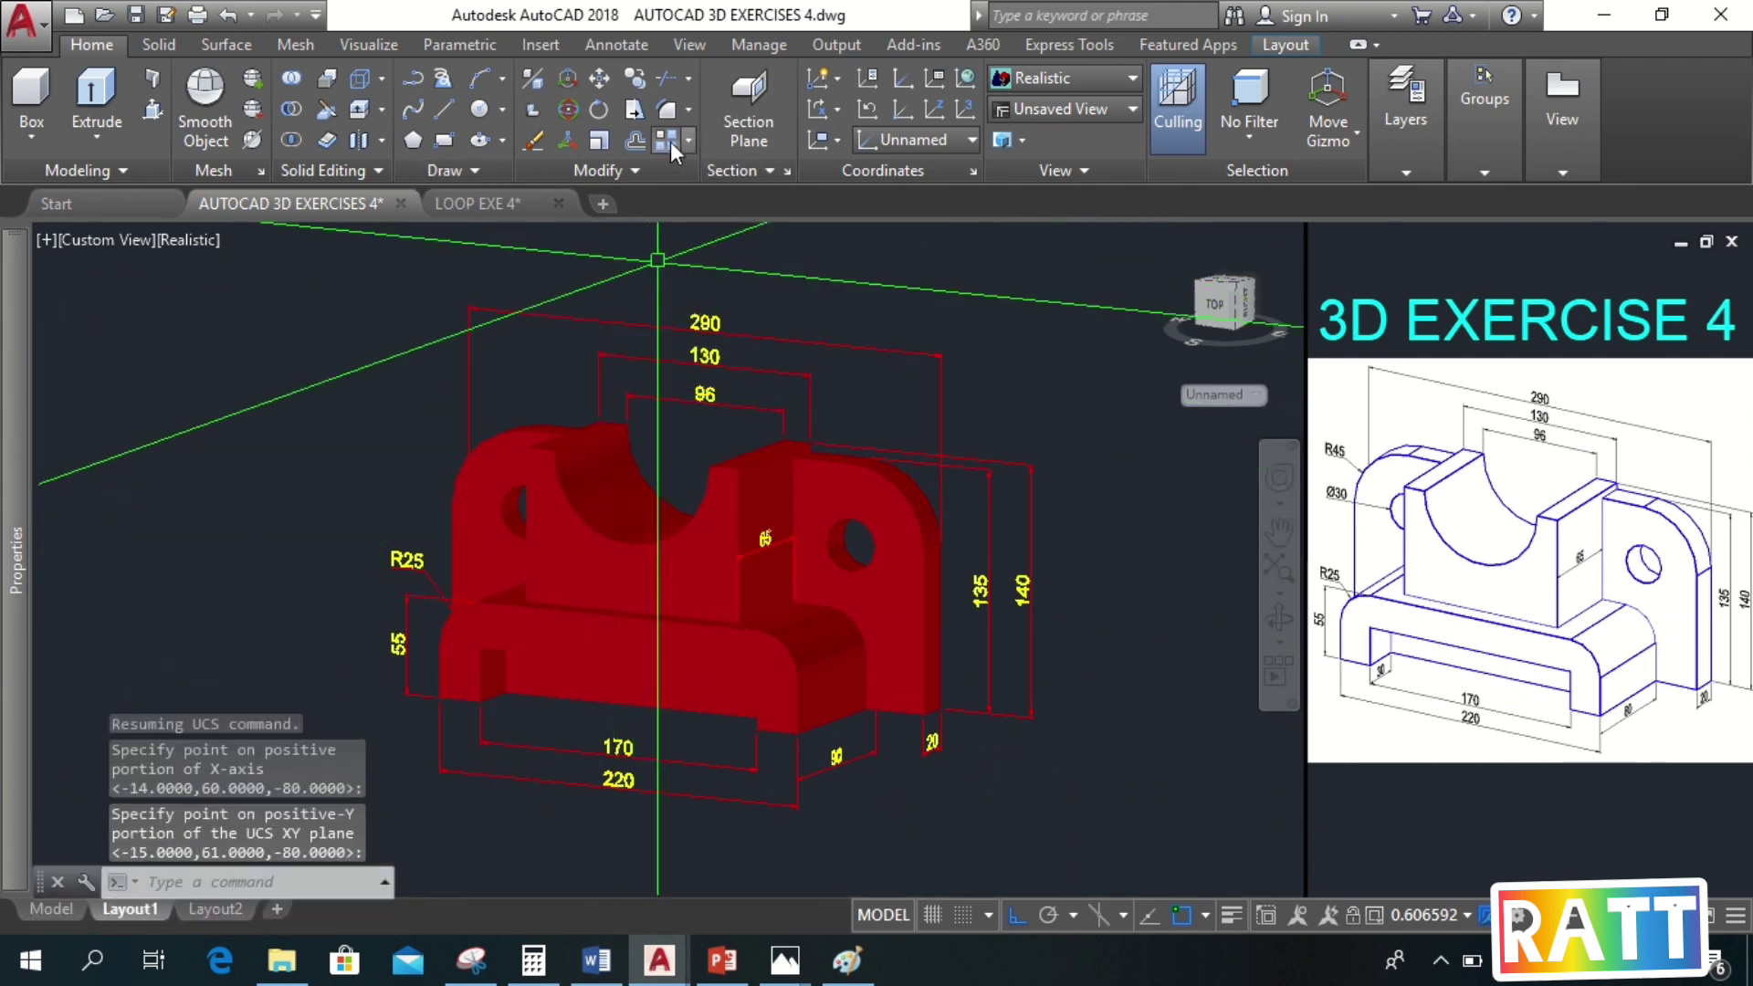
pyautogui.click(605, 41)
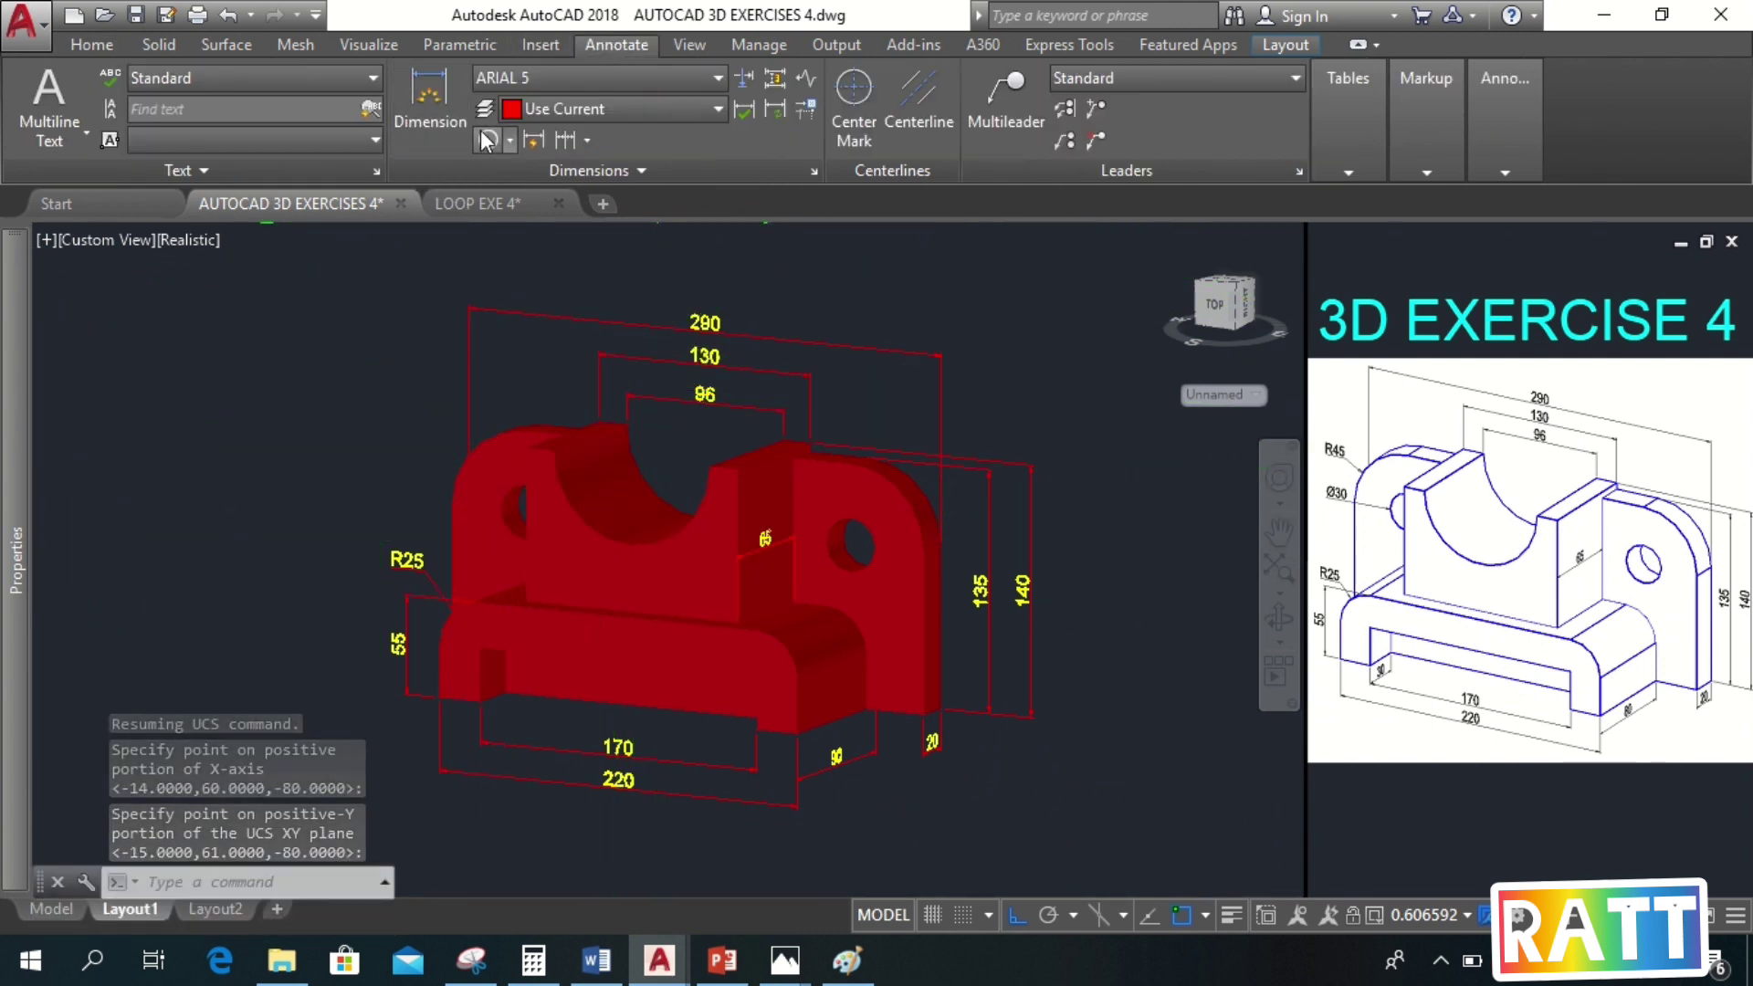
# Add an R45 radius dimension to the left upright's top arc in ARIAL HOR. style
pyautogui.click(486, 135)
pyautogui.scroll(2, 477, 447)
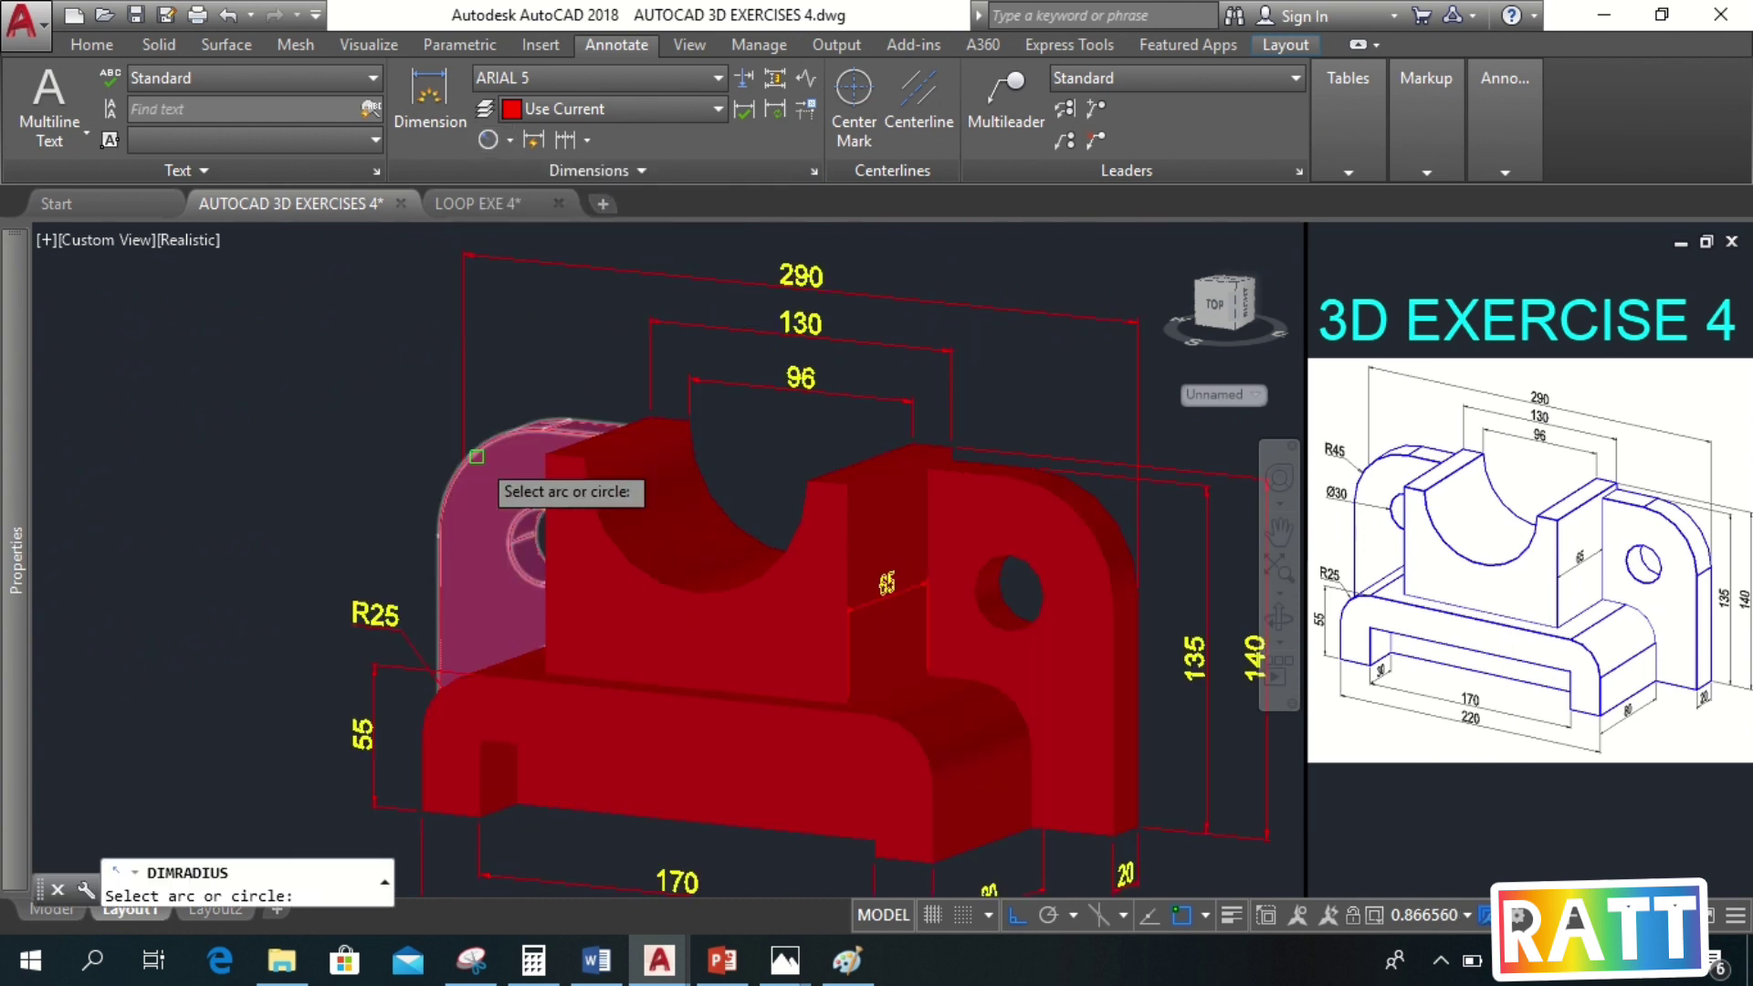
pyautogui.click(477, 457)
pyautogui.click(415, 427)
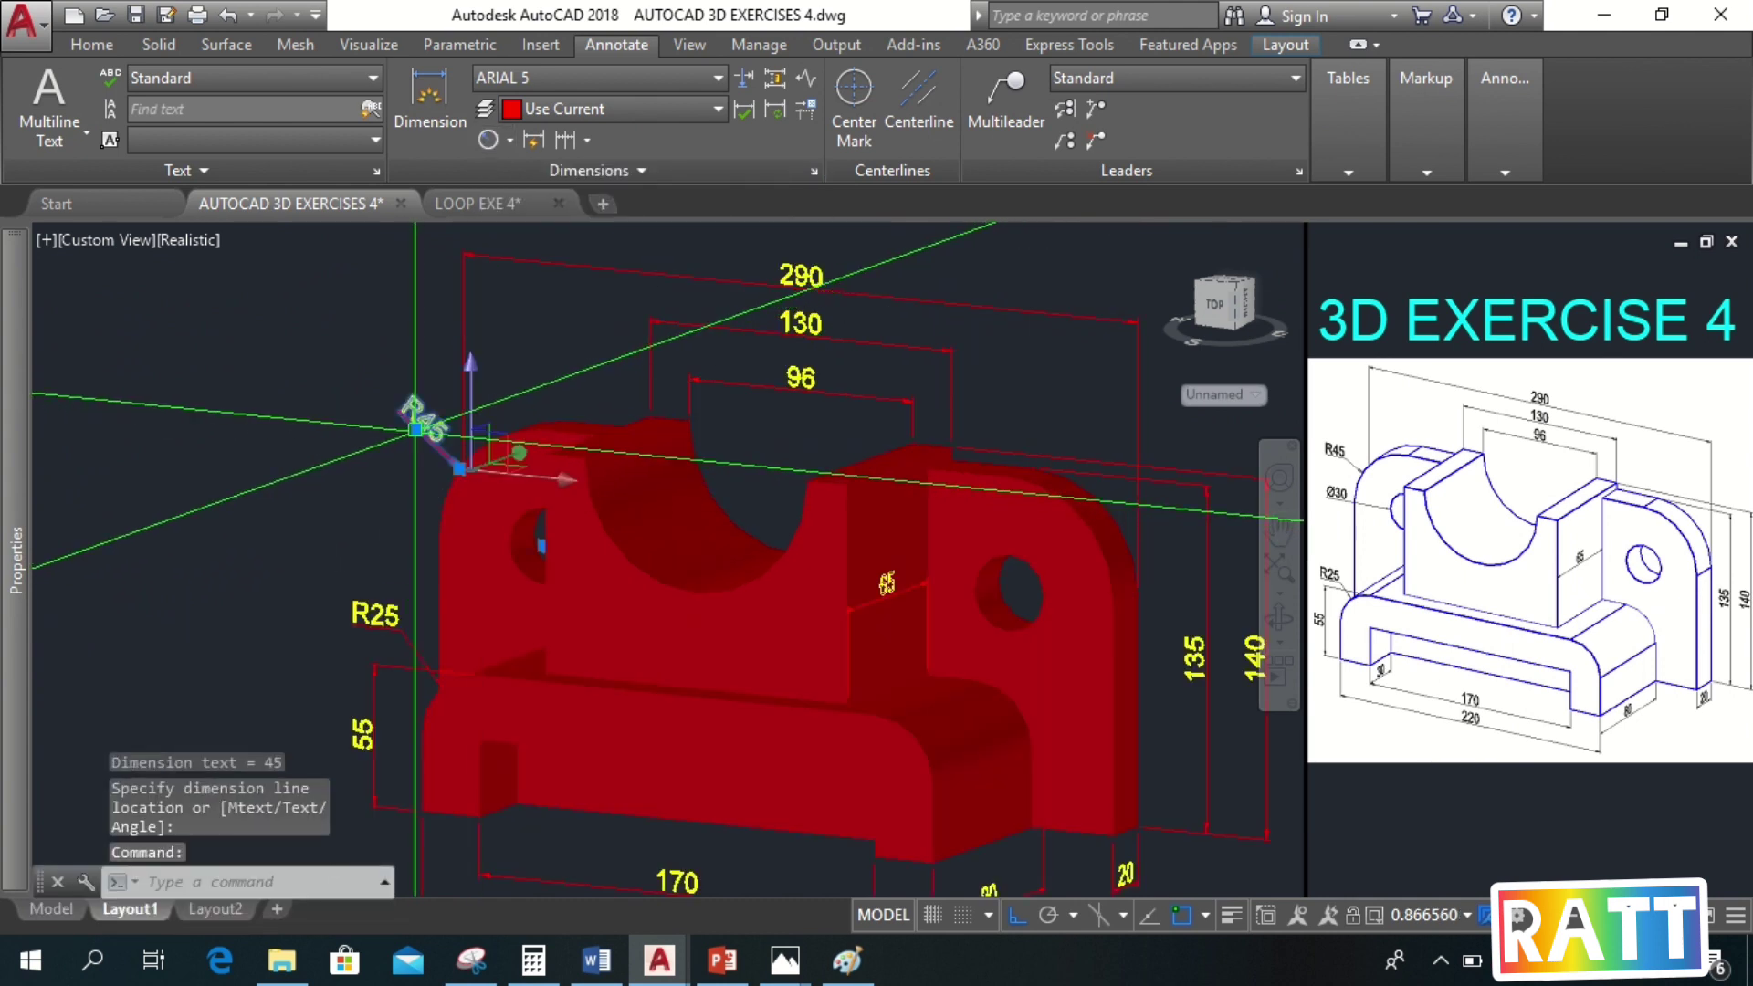
pyautogui.click(415, 427)
pyautogui.moveTo(5, 443)
pyautogui.click(304, 561)
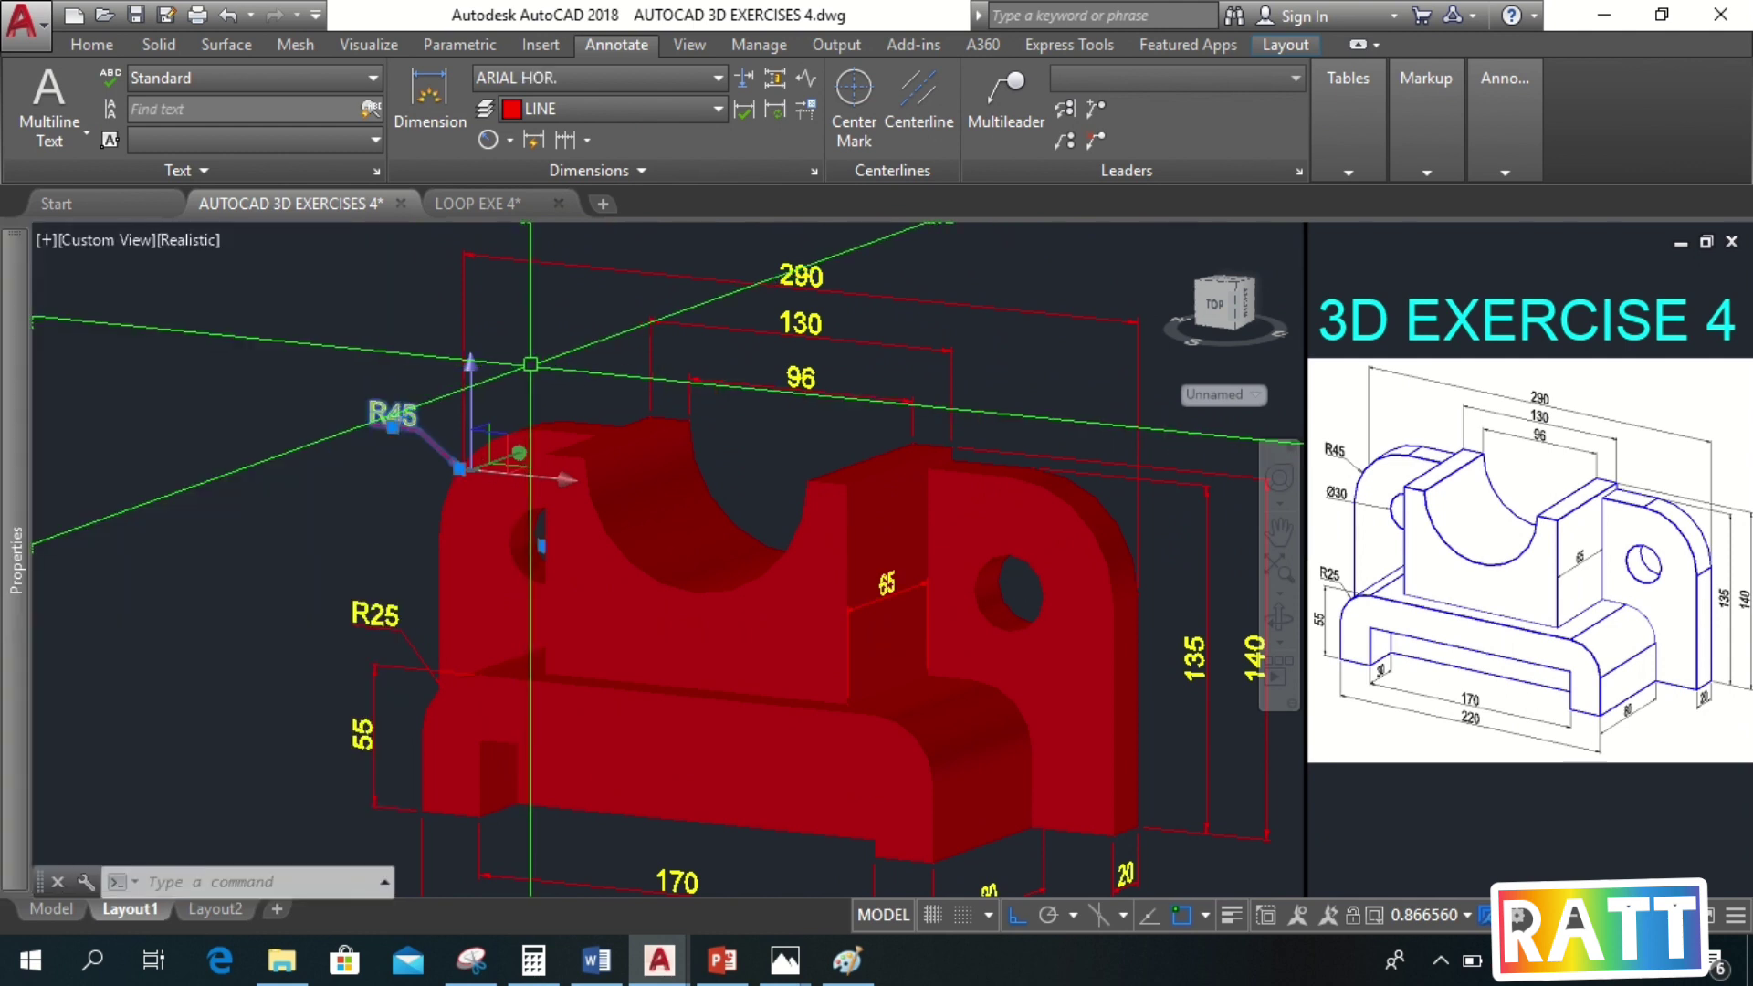
pyautogui.click(489, 356)
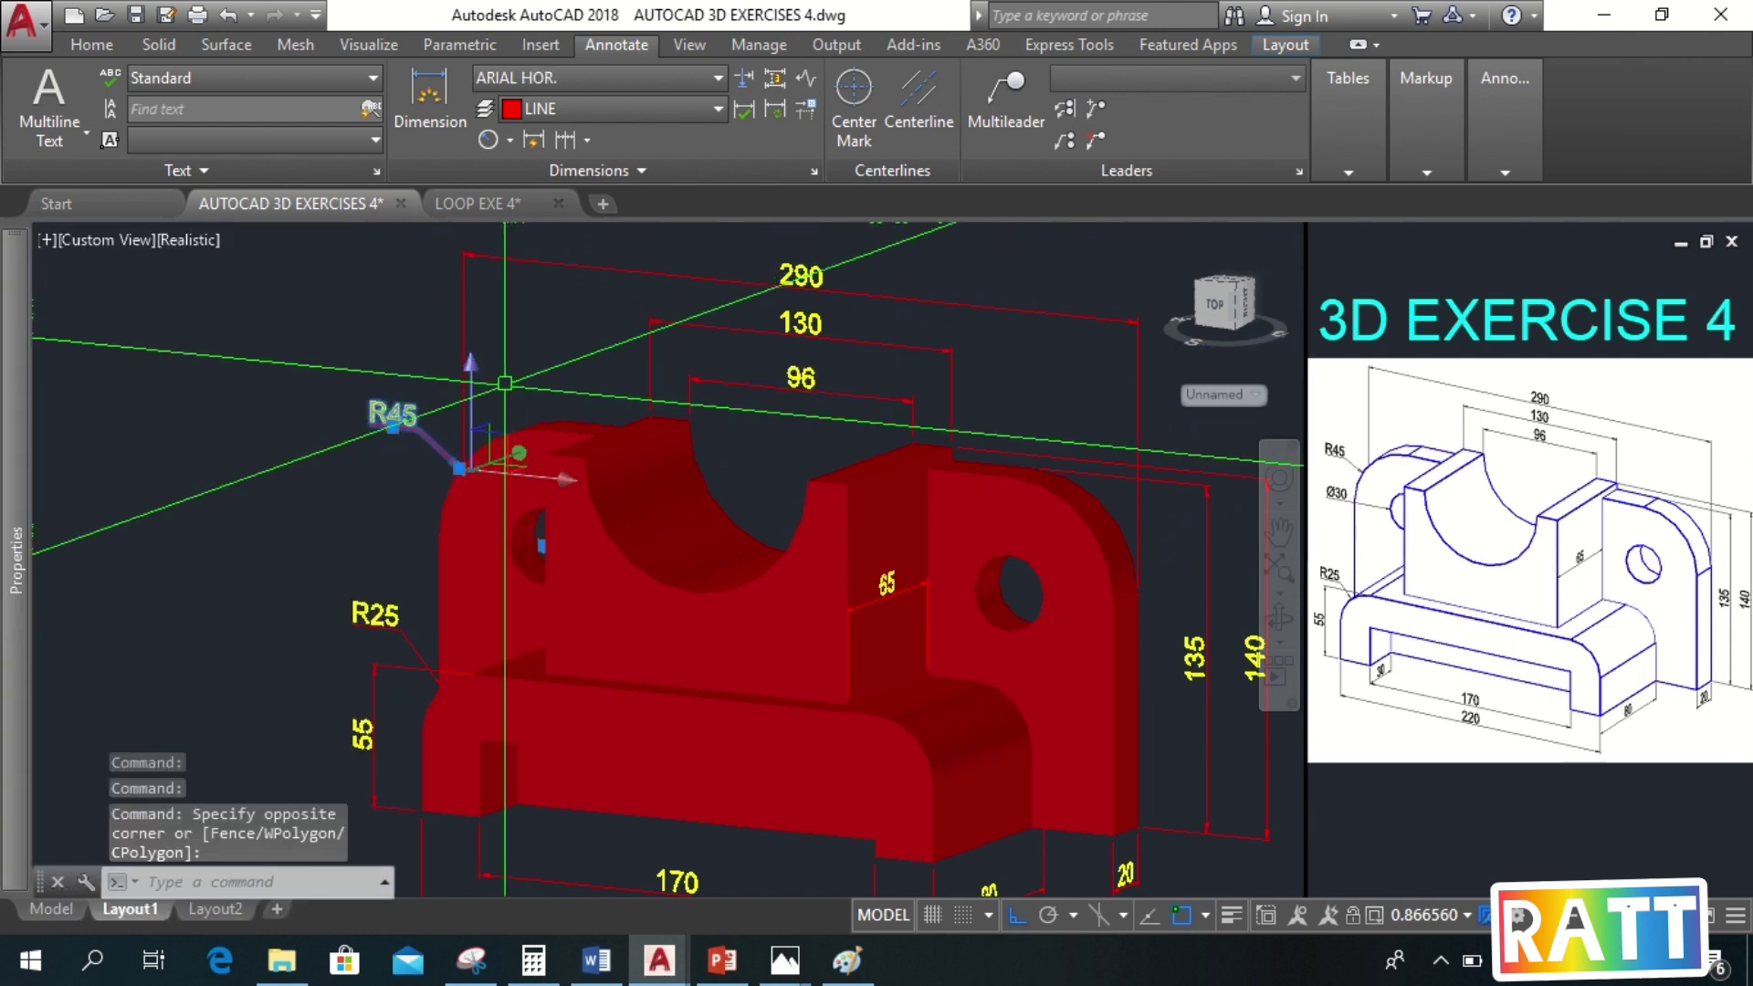
pyautogui.click(496, 302)
# Add a Ø30 diameter dimension to the left upright's hole, then zoom in on the bracket
pyautogui.click(509, 140)
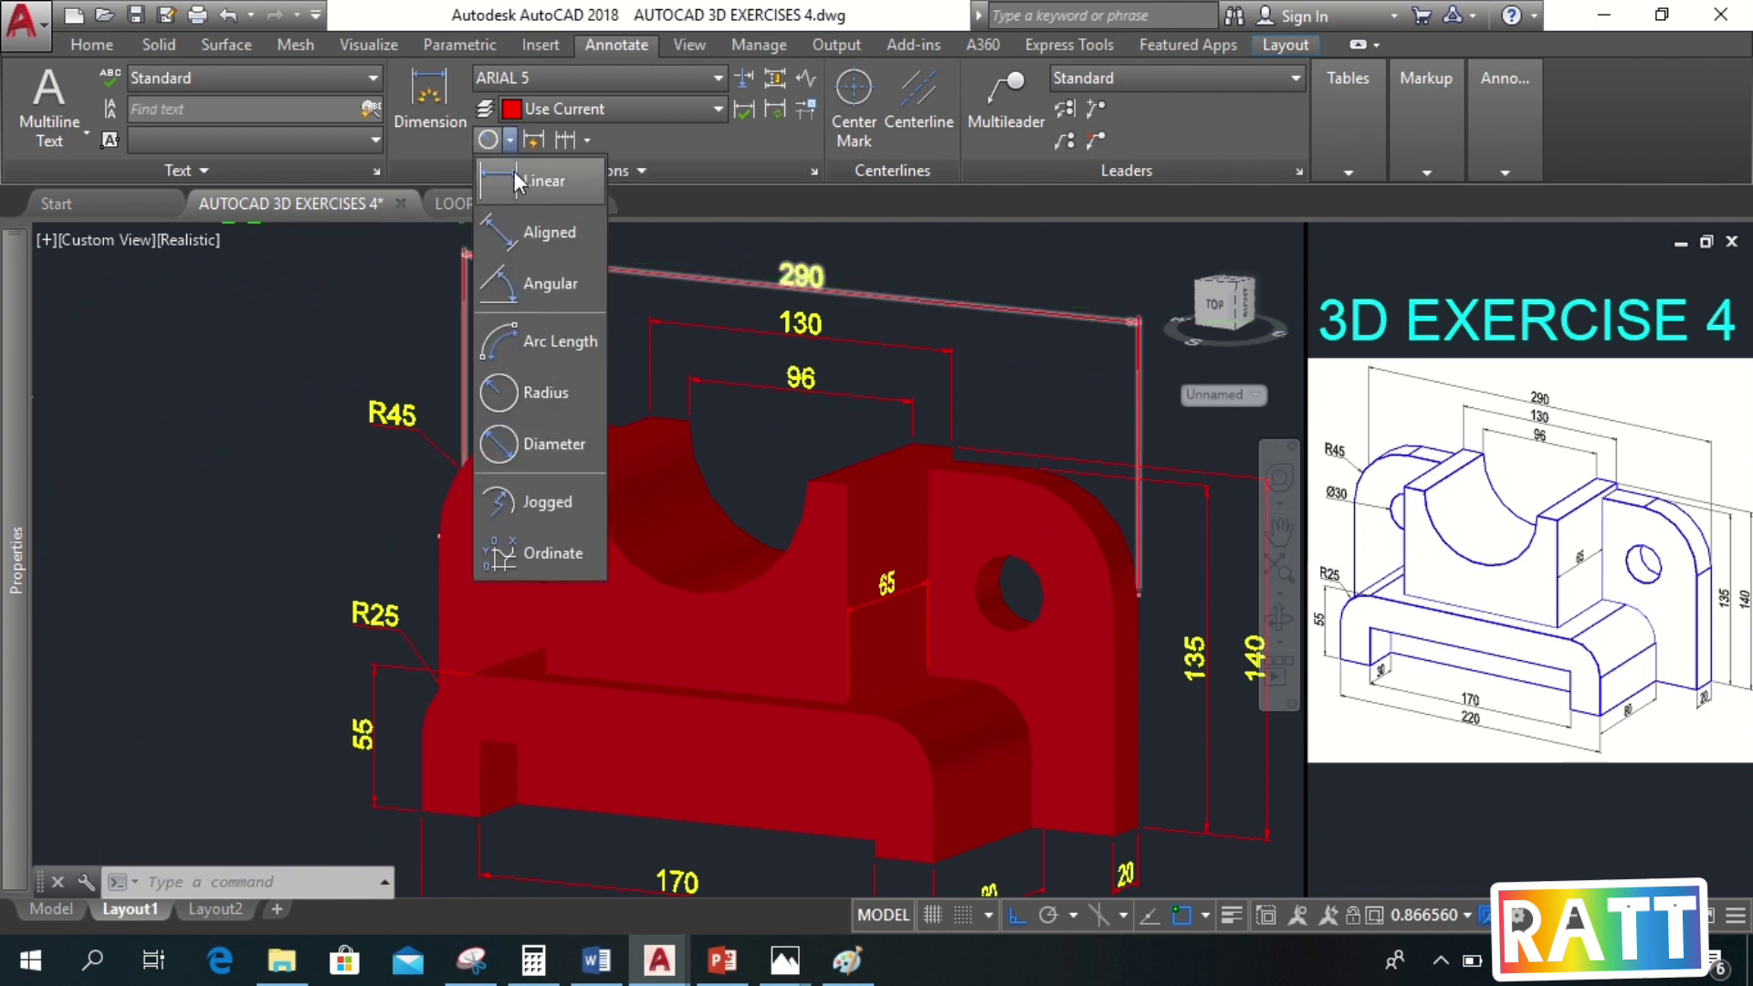
pyautogui.click(530, 442)
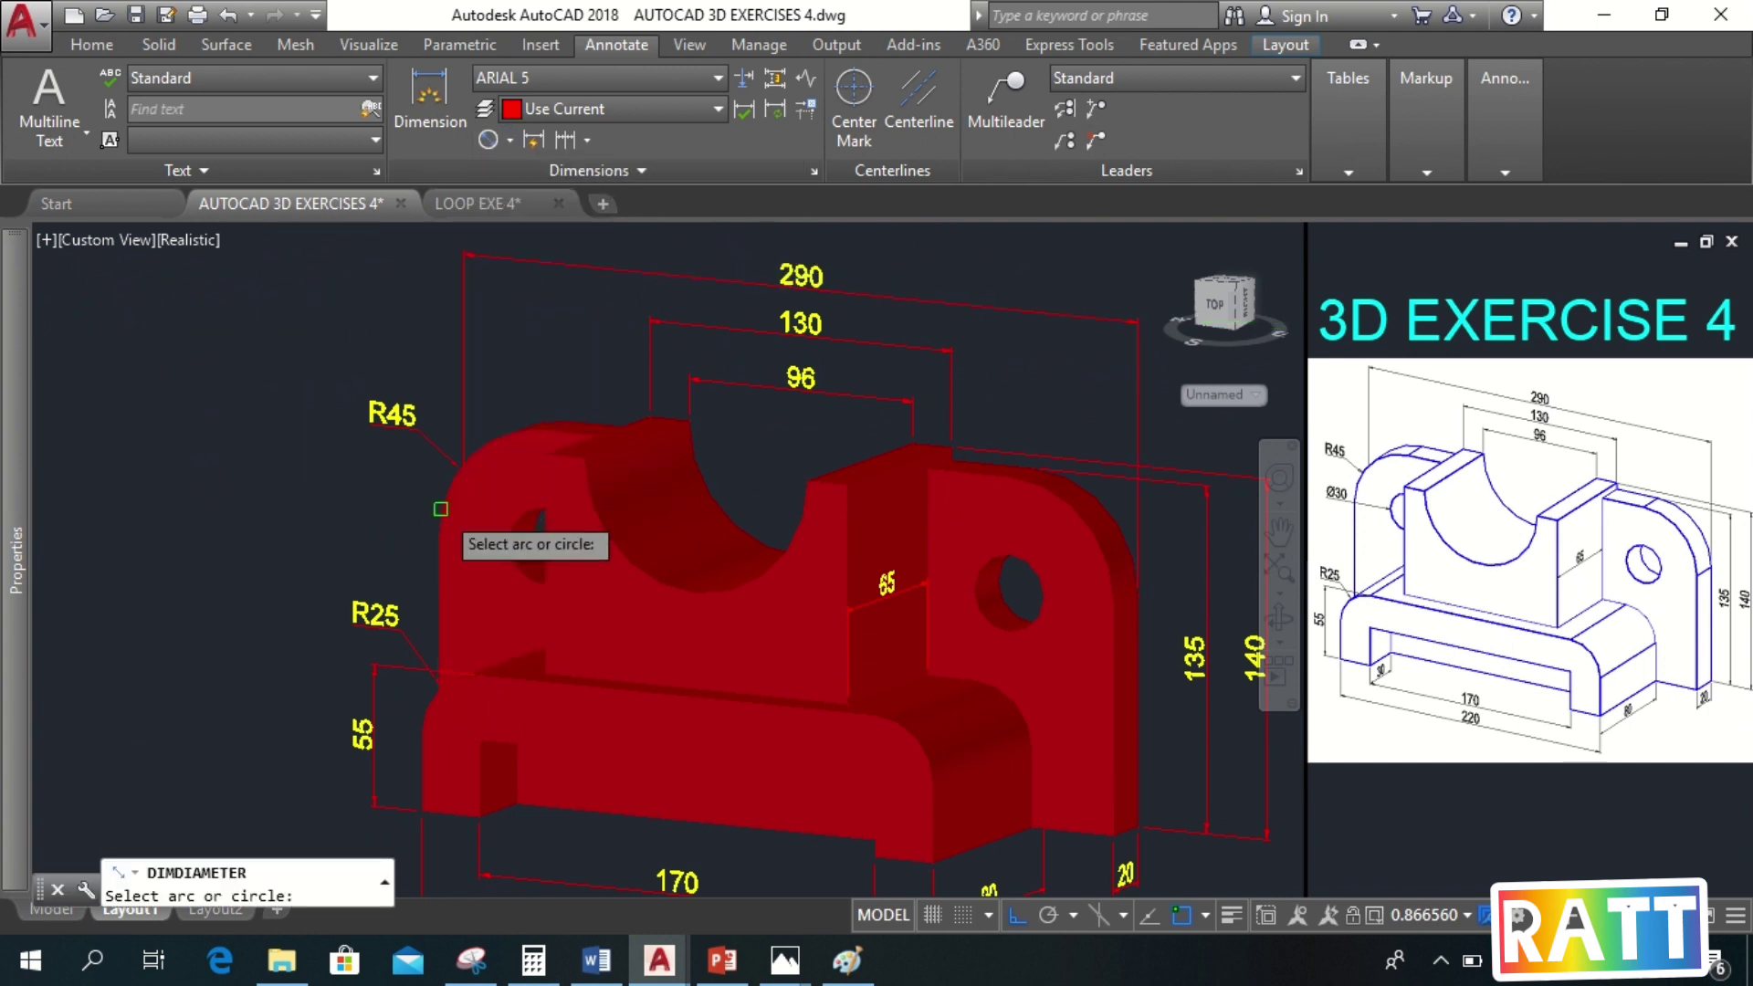
pyautogui.click(528, 534)
pyautogui.click(401, 511)
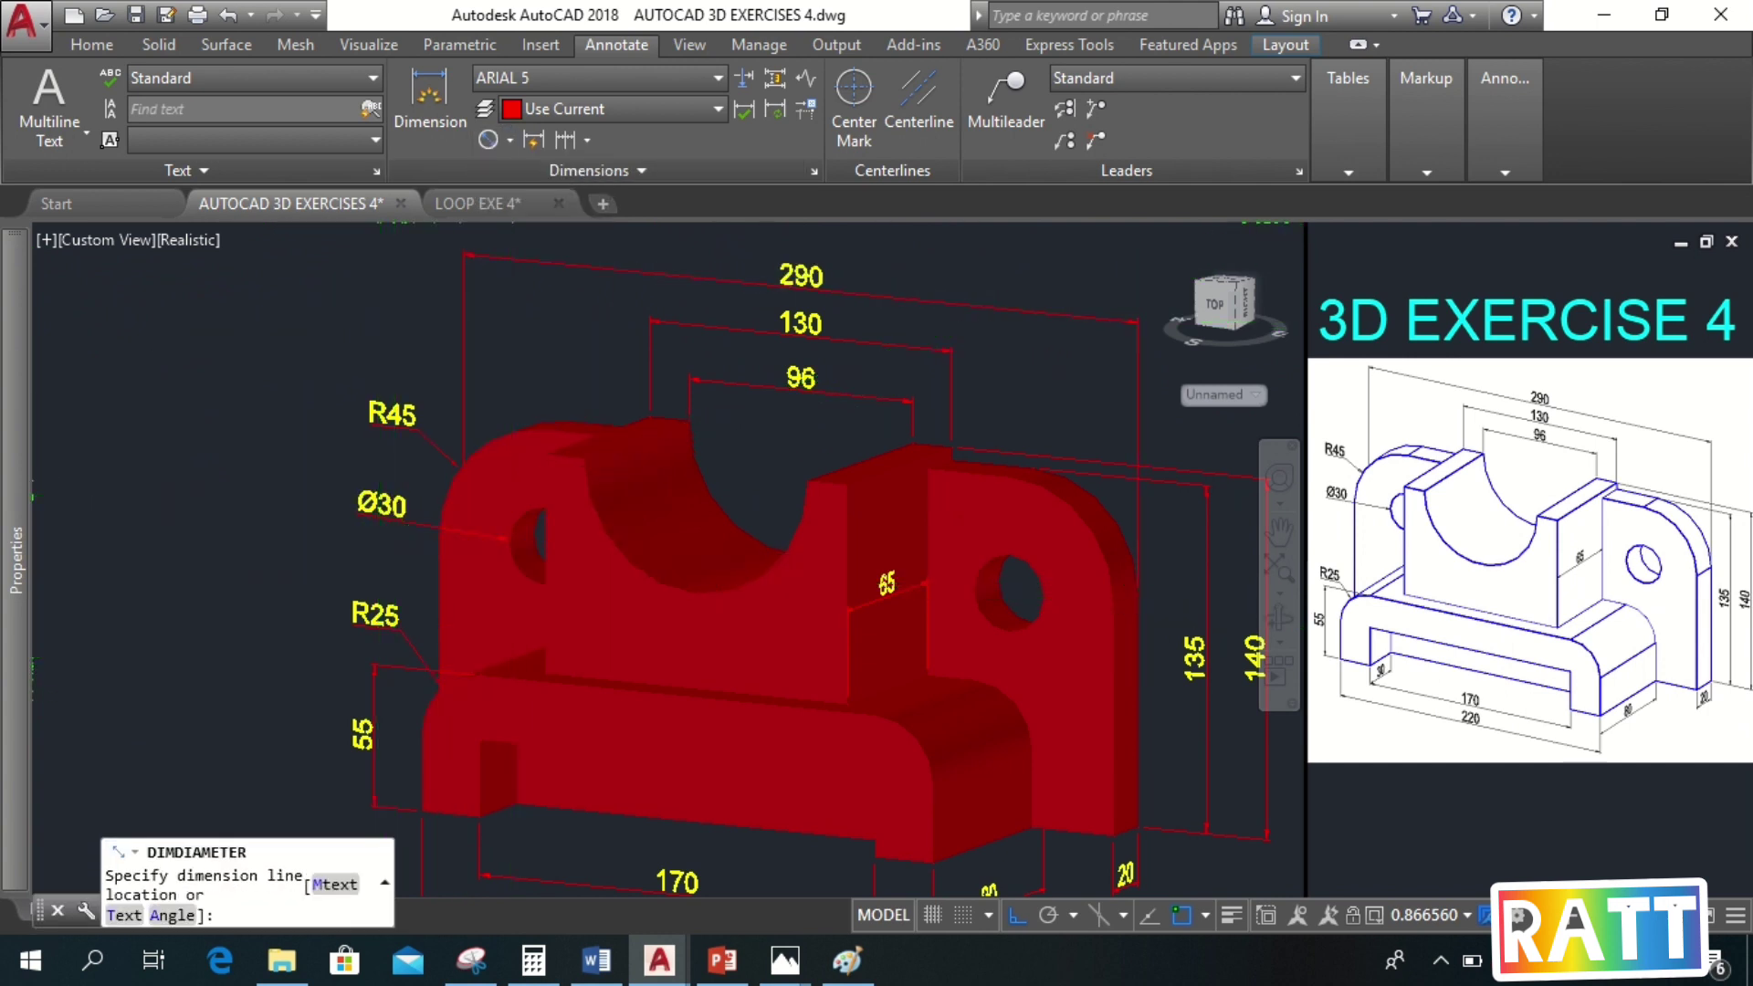
pyautogui.press('Escape')
pyautogui.scroll(-3, 567, 501)
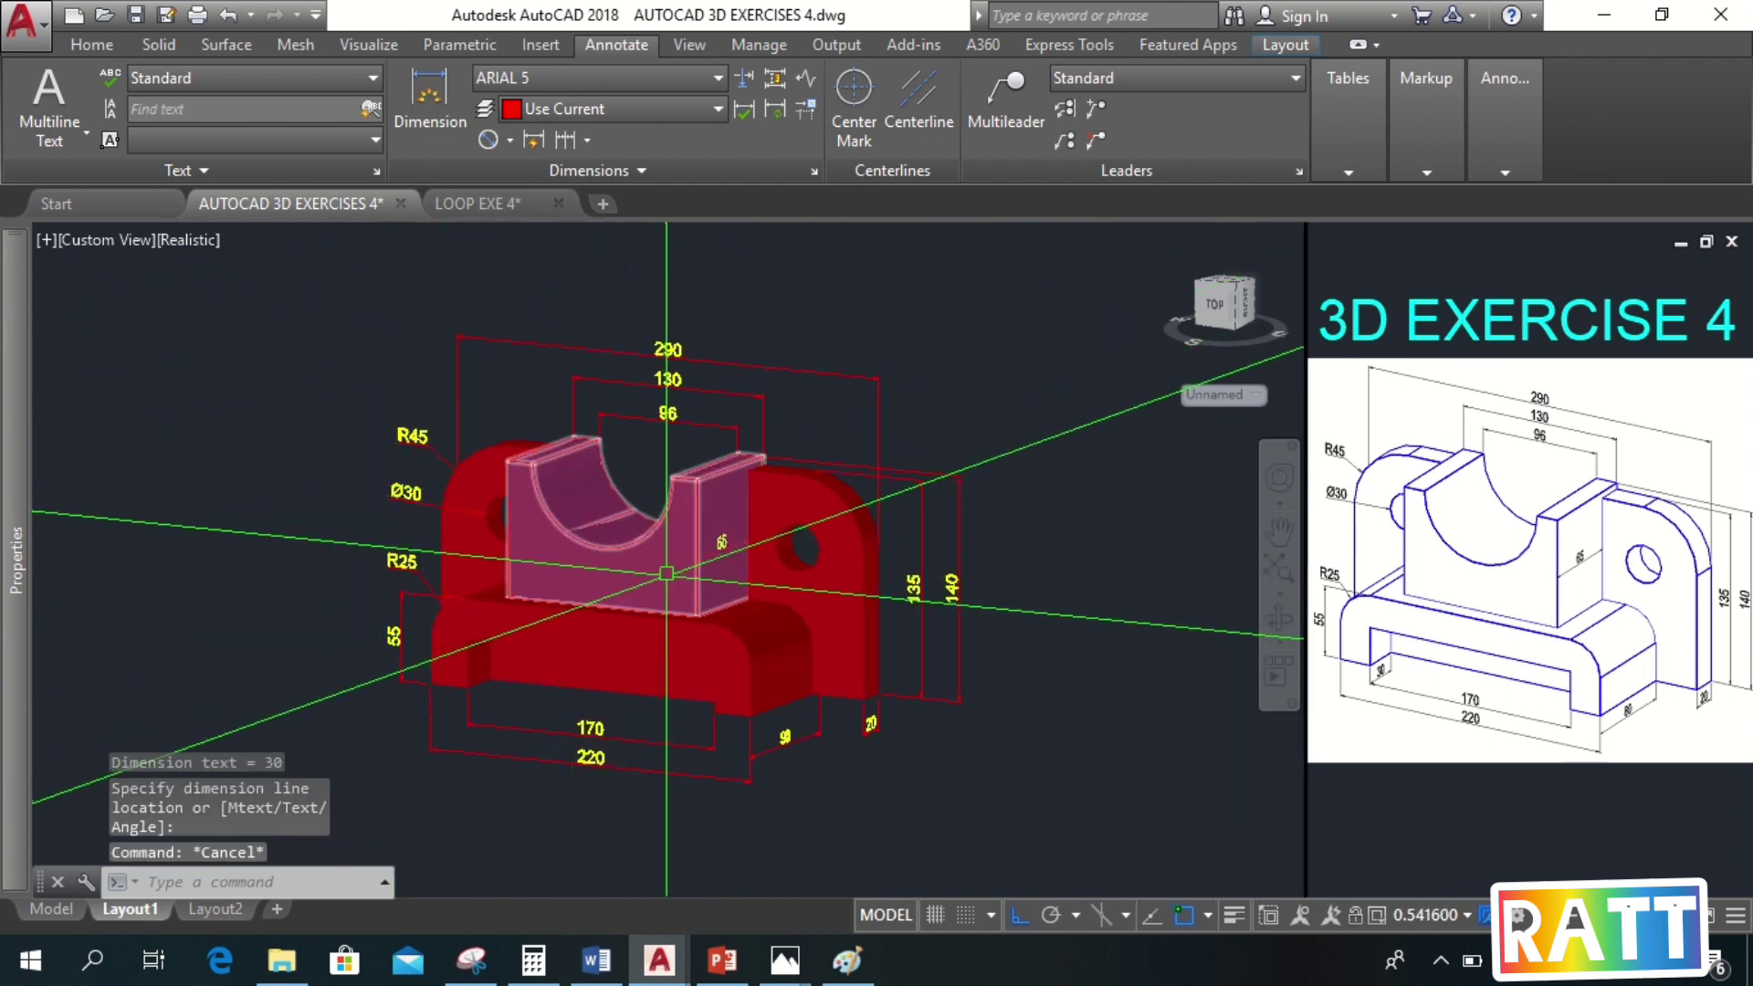
pyautogui.write('z')
pyautogui.press('Return')
pyautogui.click(360, 312)
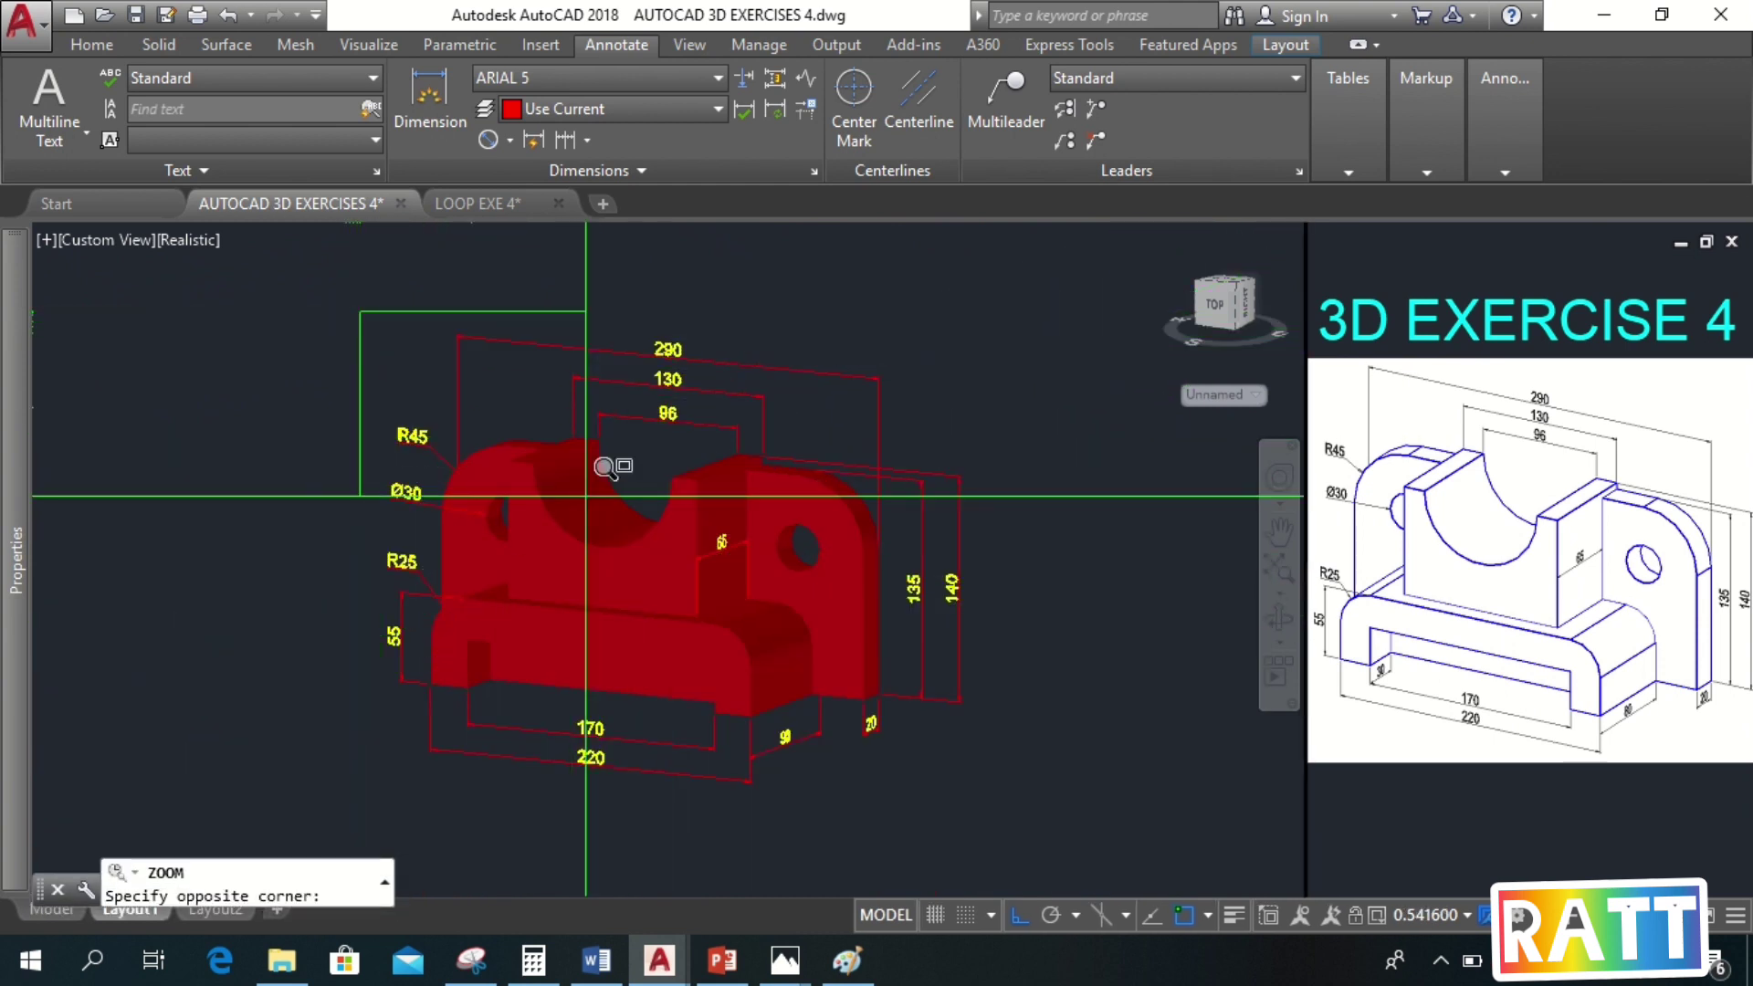
pyautogui.click(1006, 822)
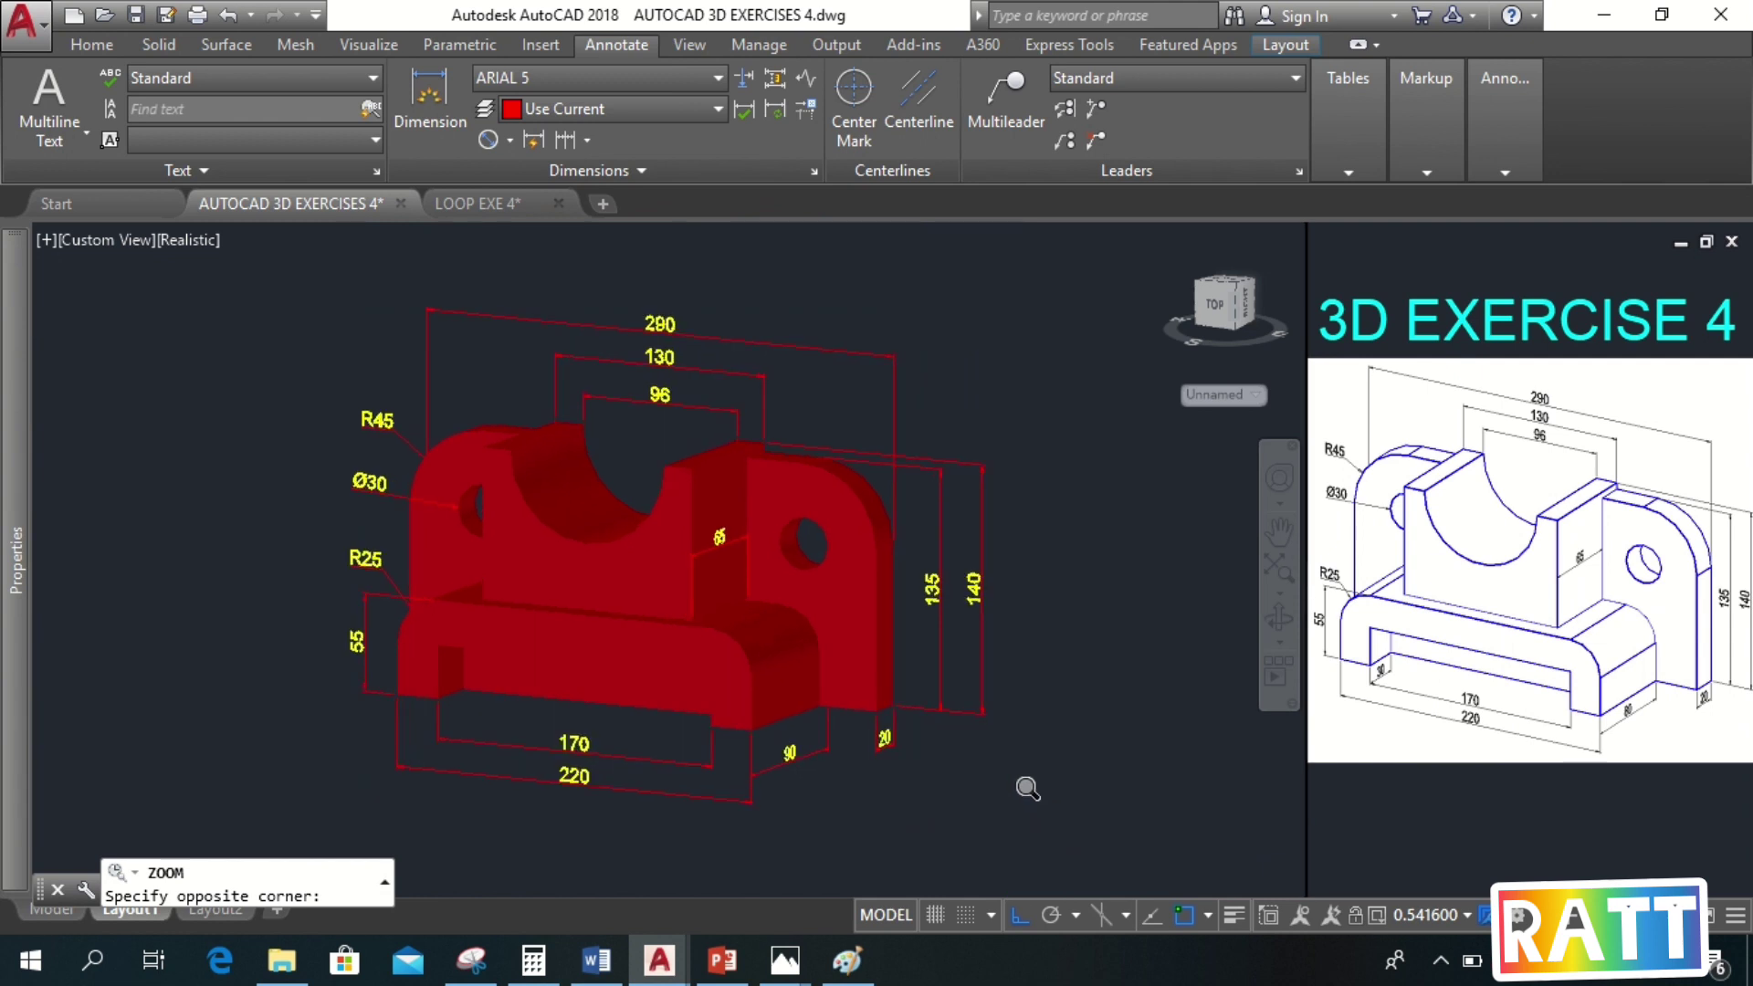
pyautogui.scroll(1, 742, 593)
pyautogui.press('Escape')
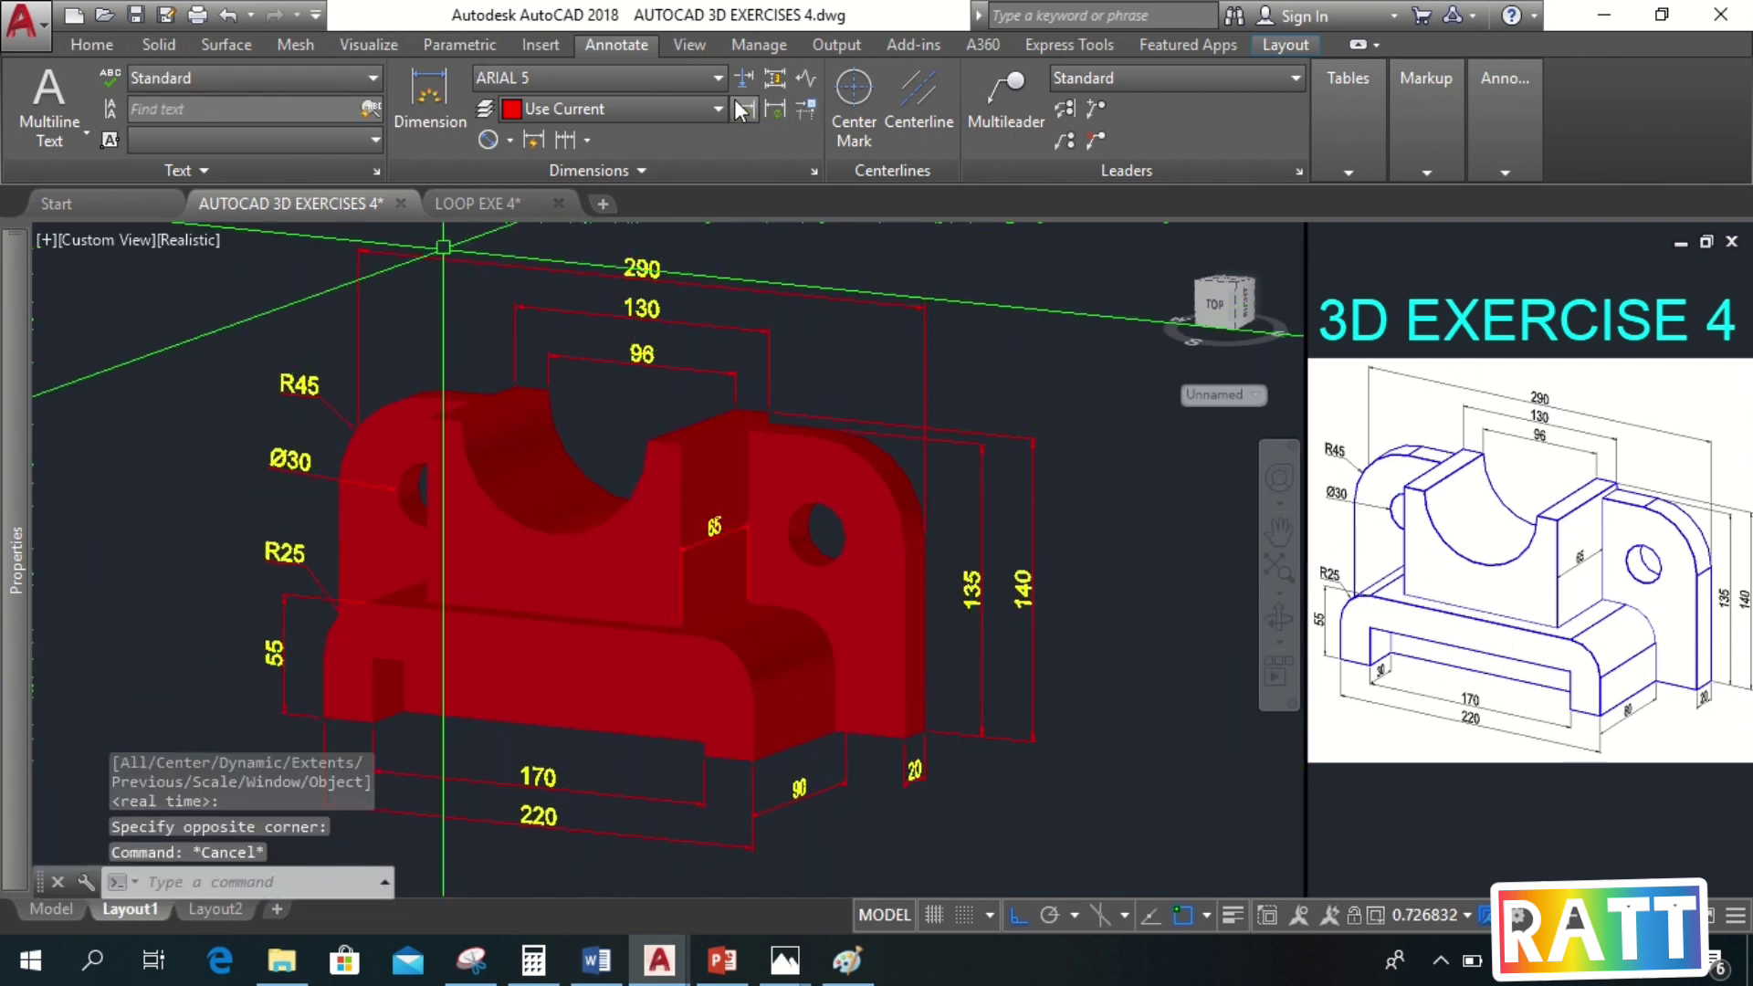
# Define a new 3-point UCS with its origin snapped to the base's lower-left corner
pyautogui.click(120, 47)
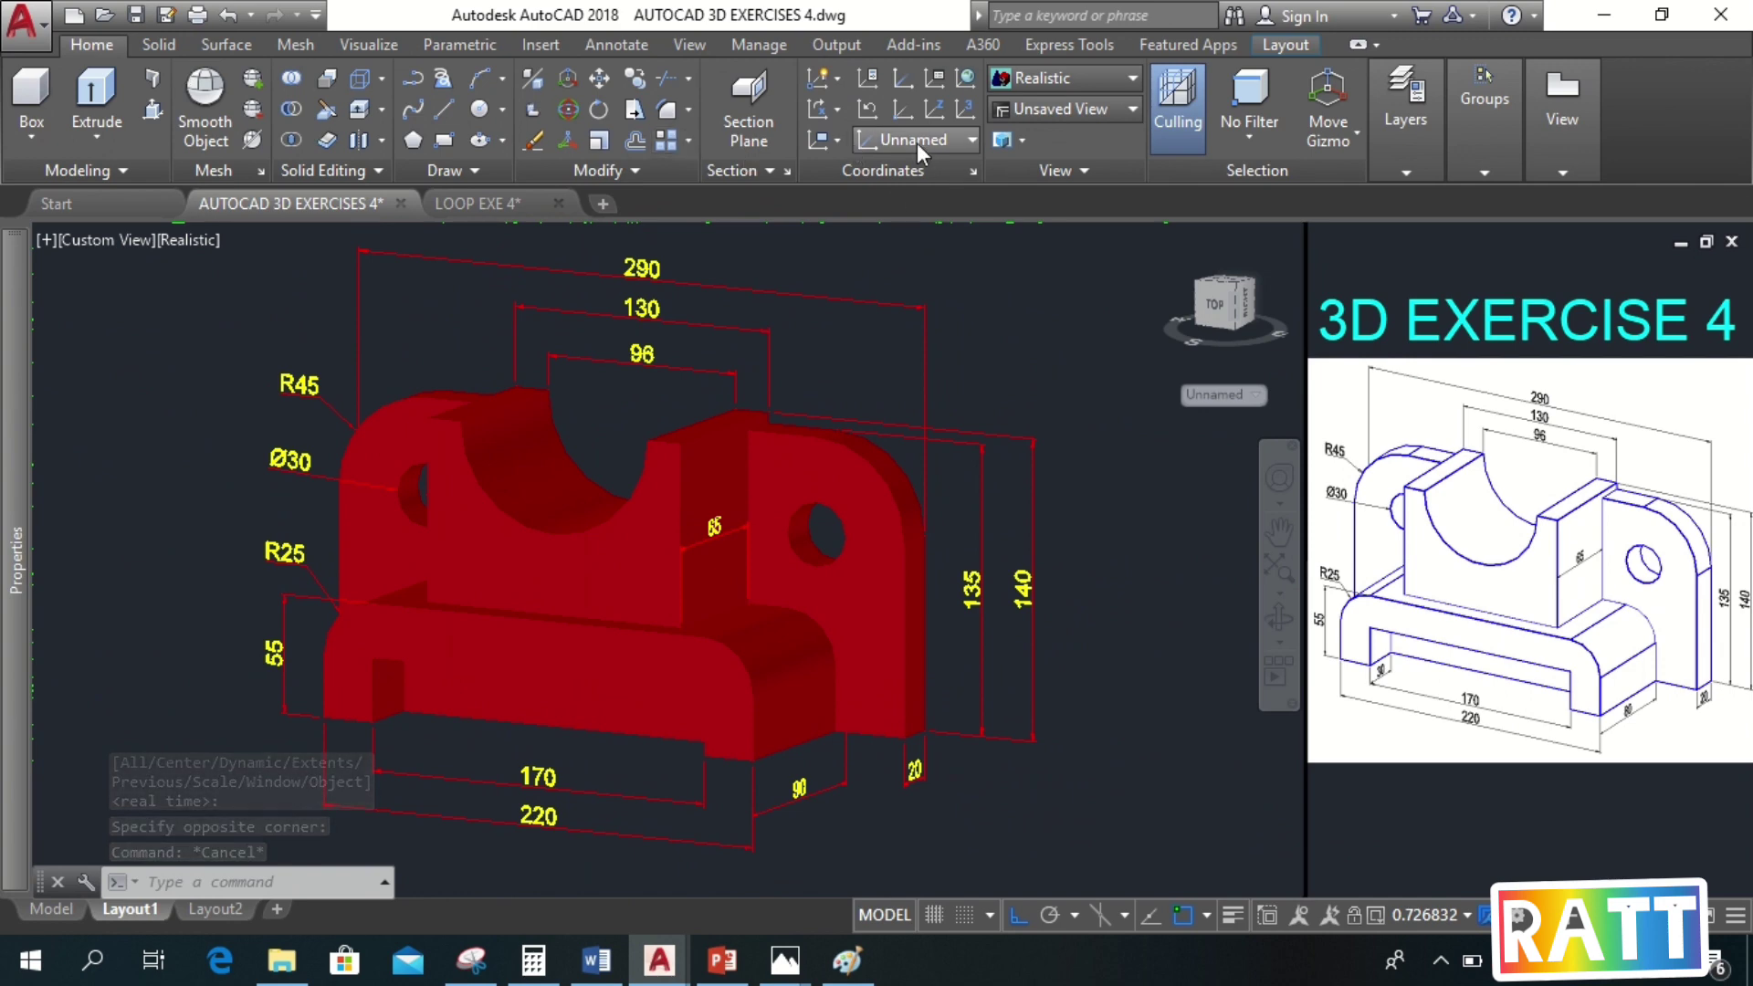
pyautogui.click(966, 107)
pyautogui.scroll(4, 340, 691)
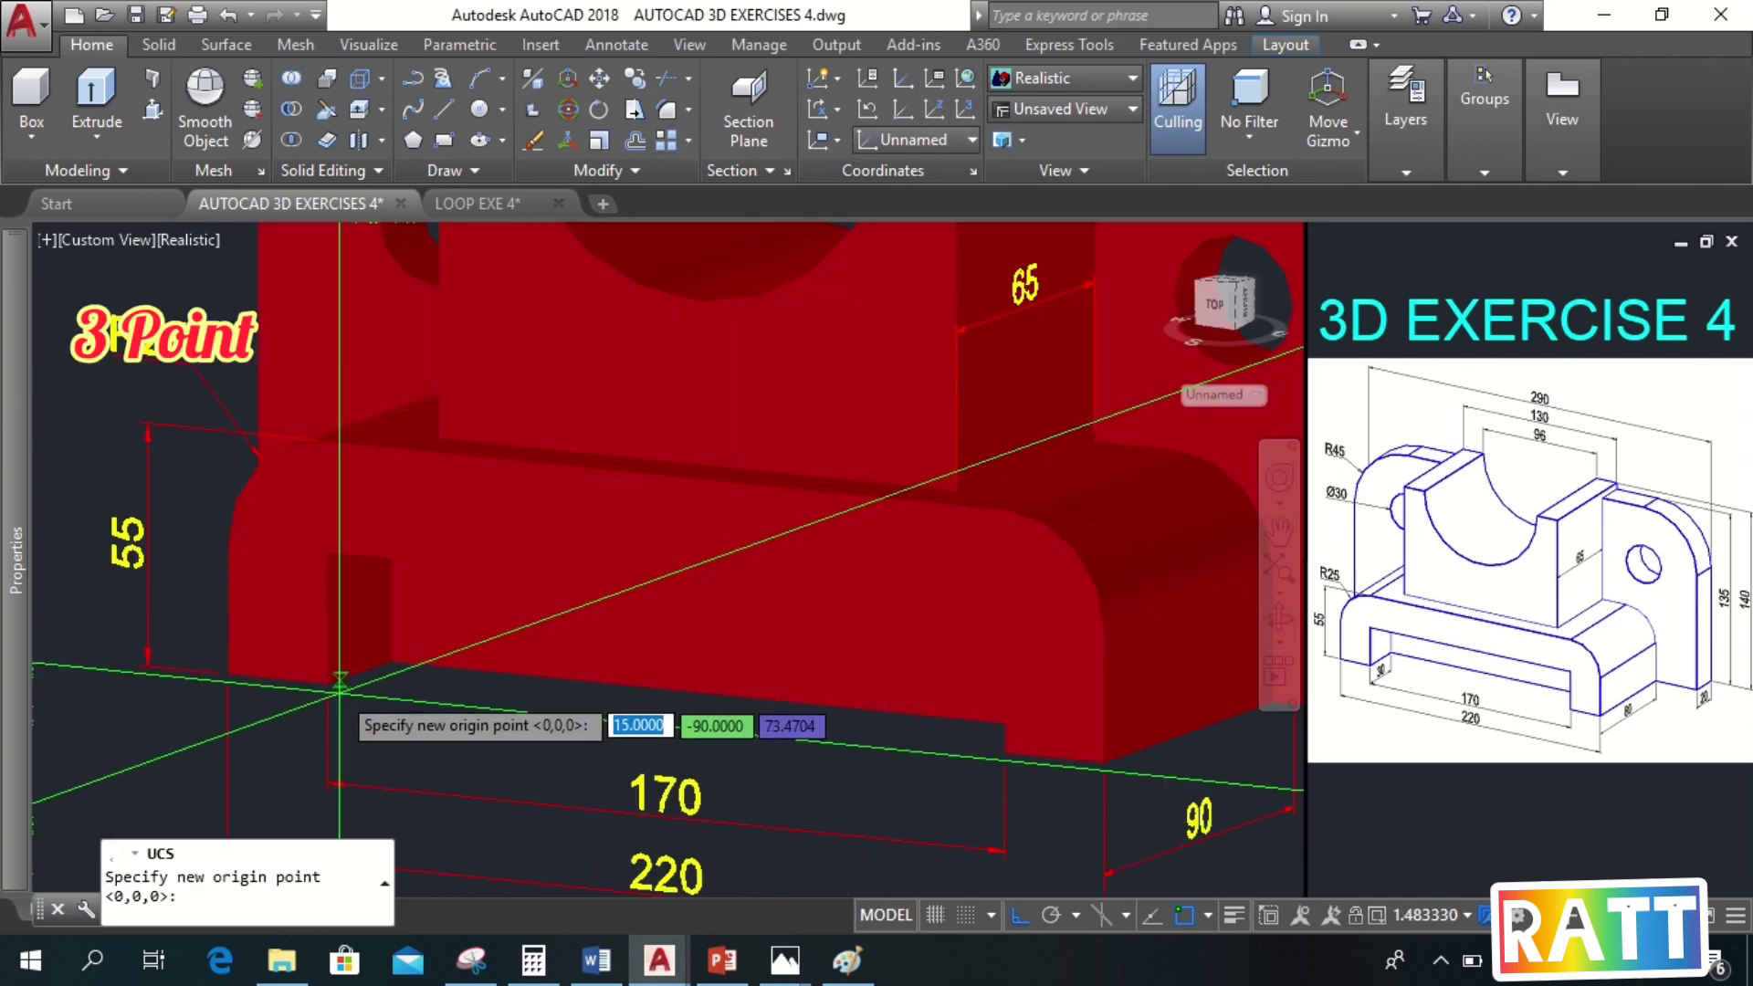
pyautogui.click(389, 661)
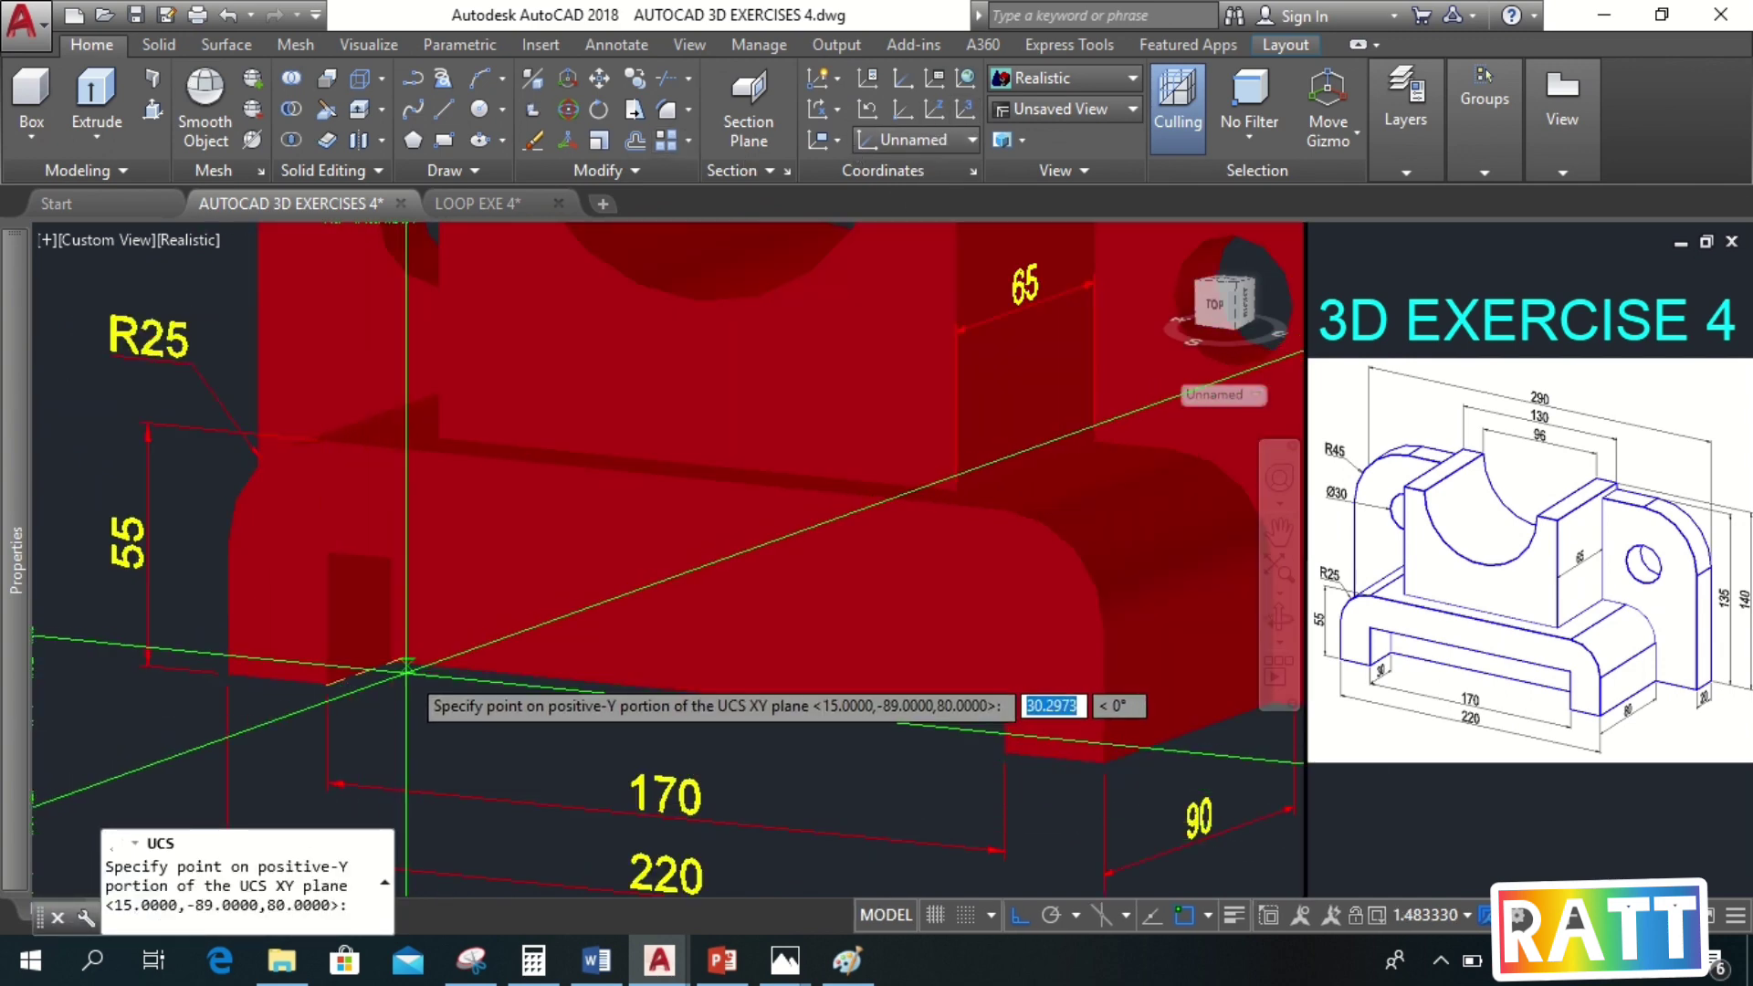
pyautogui.scroll(-4, 374, 657)
pyautogui.click(350, 651)
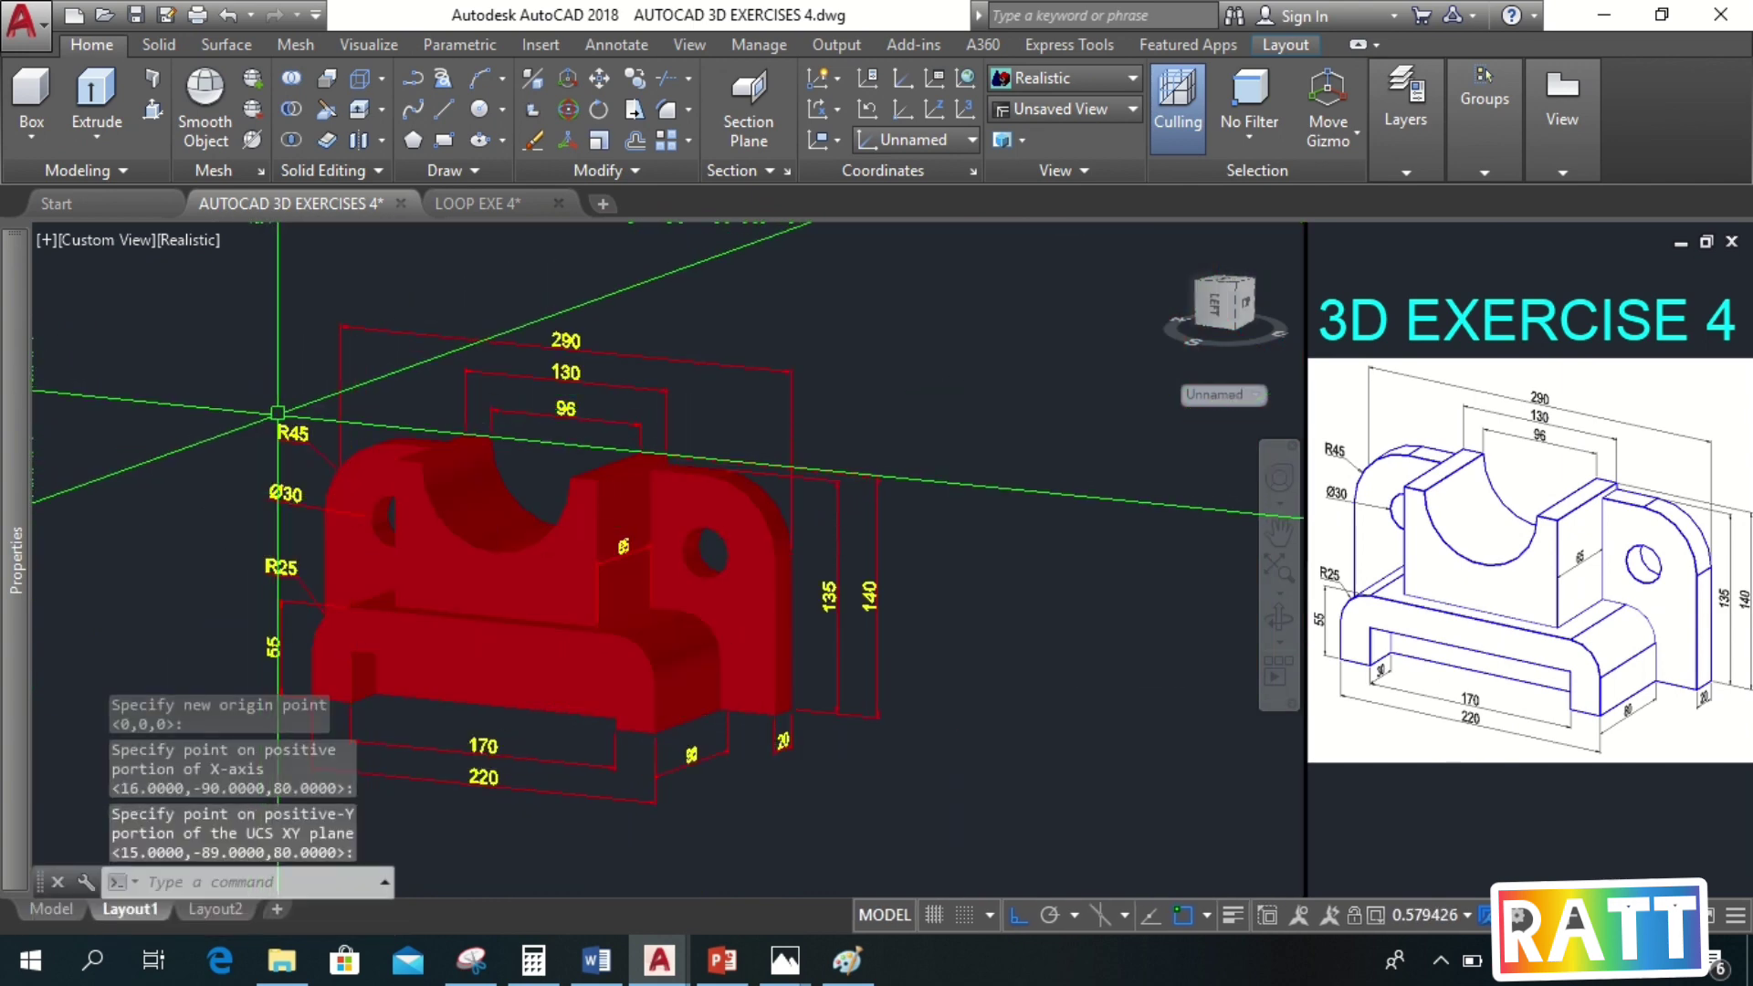
pyautogui.click(609, 44)
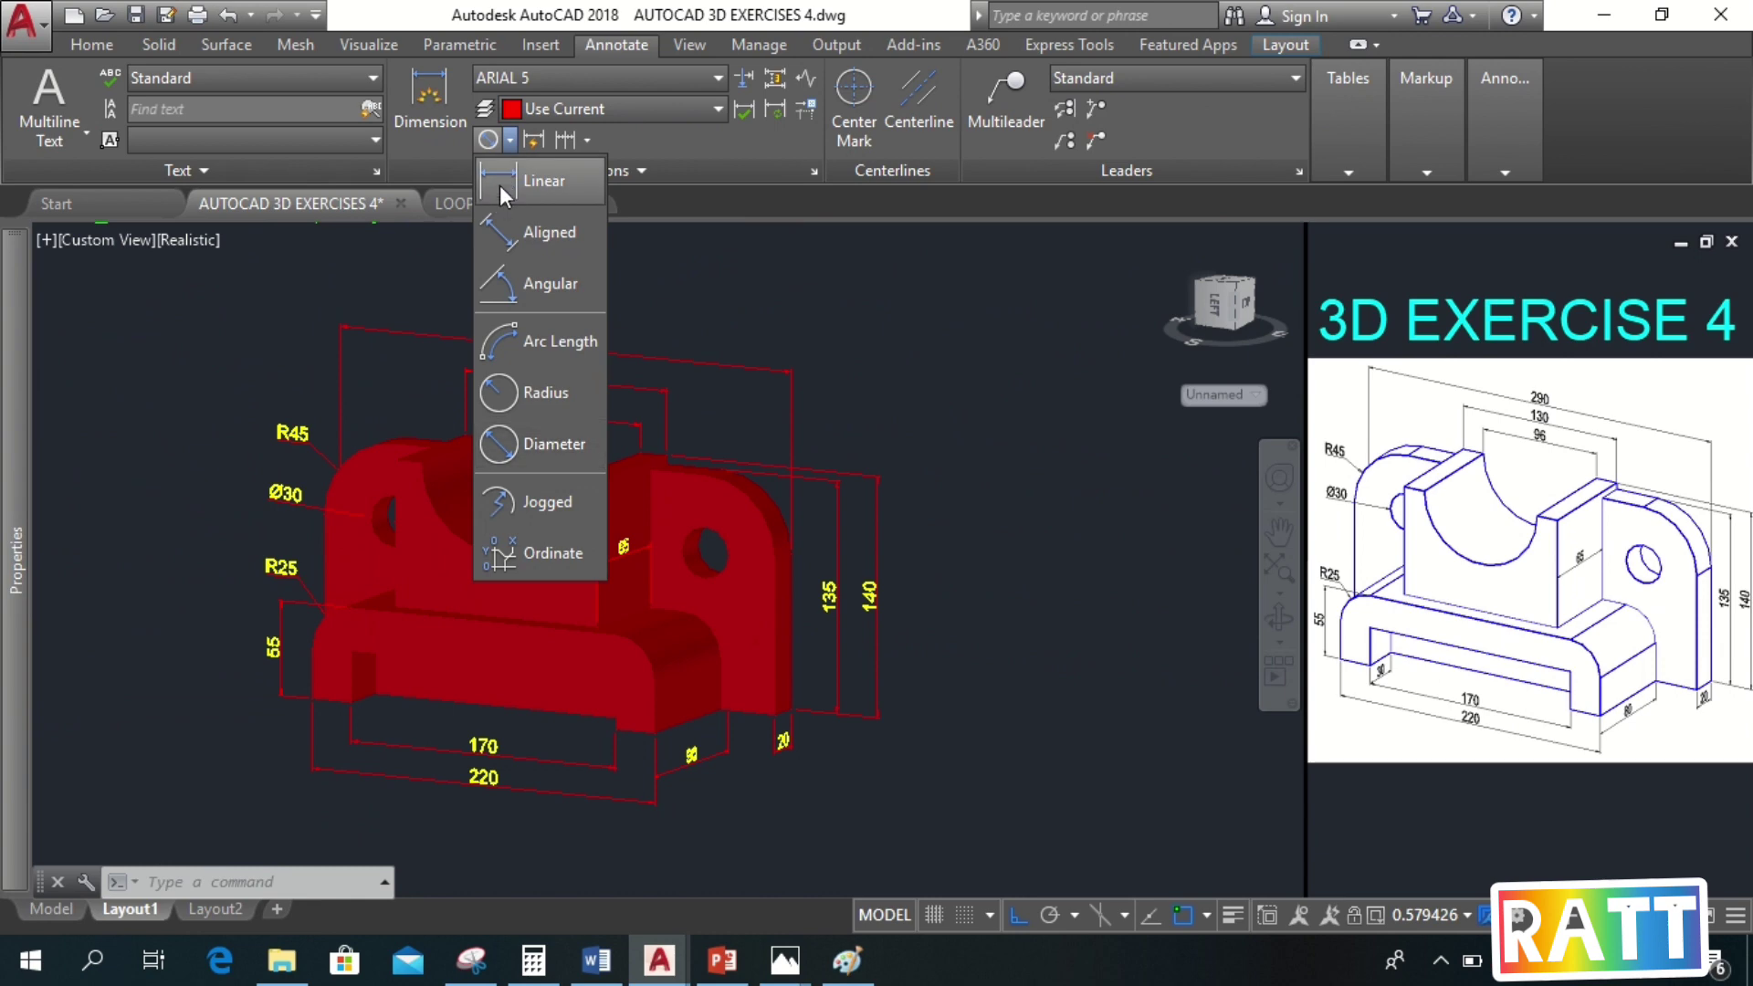
# Dimension the short lower-left base edge as 30, then zoom window around the bracket
pyautogui.click(501, 183)
pyautogui.scroll(5, 315, 639)
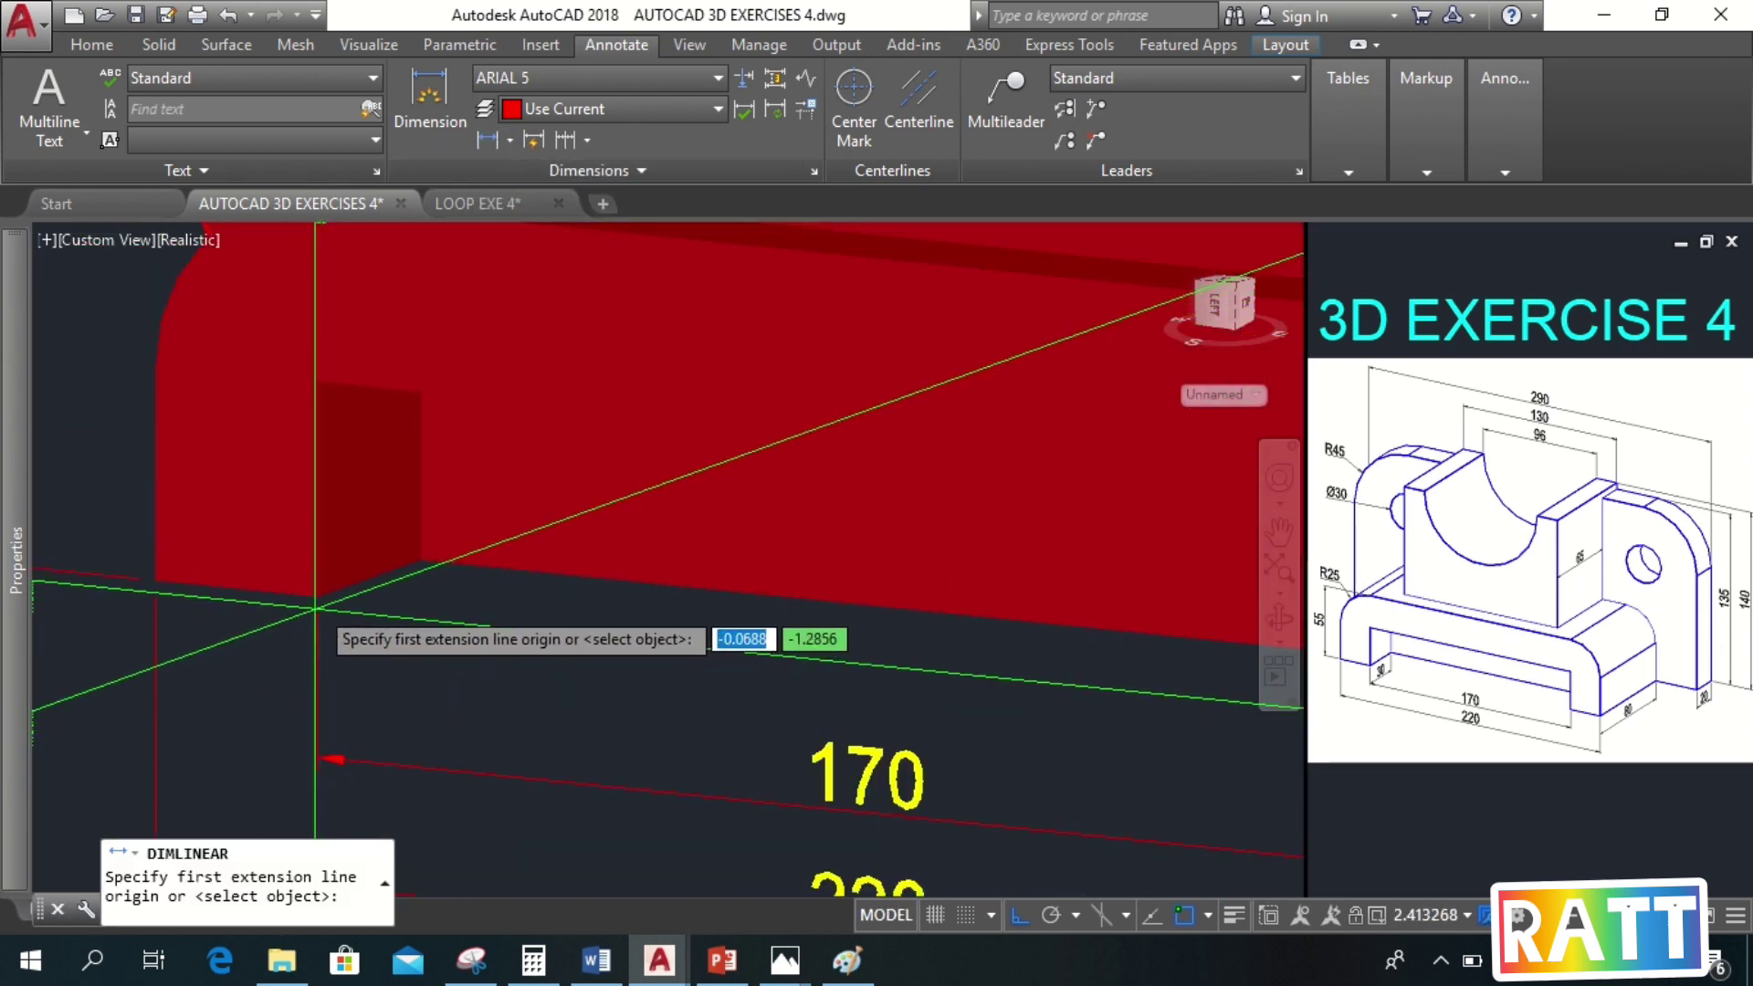
pyautogui.click(422, 555)
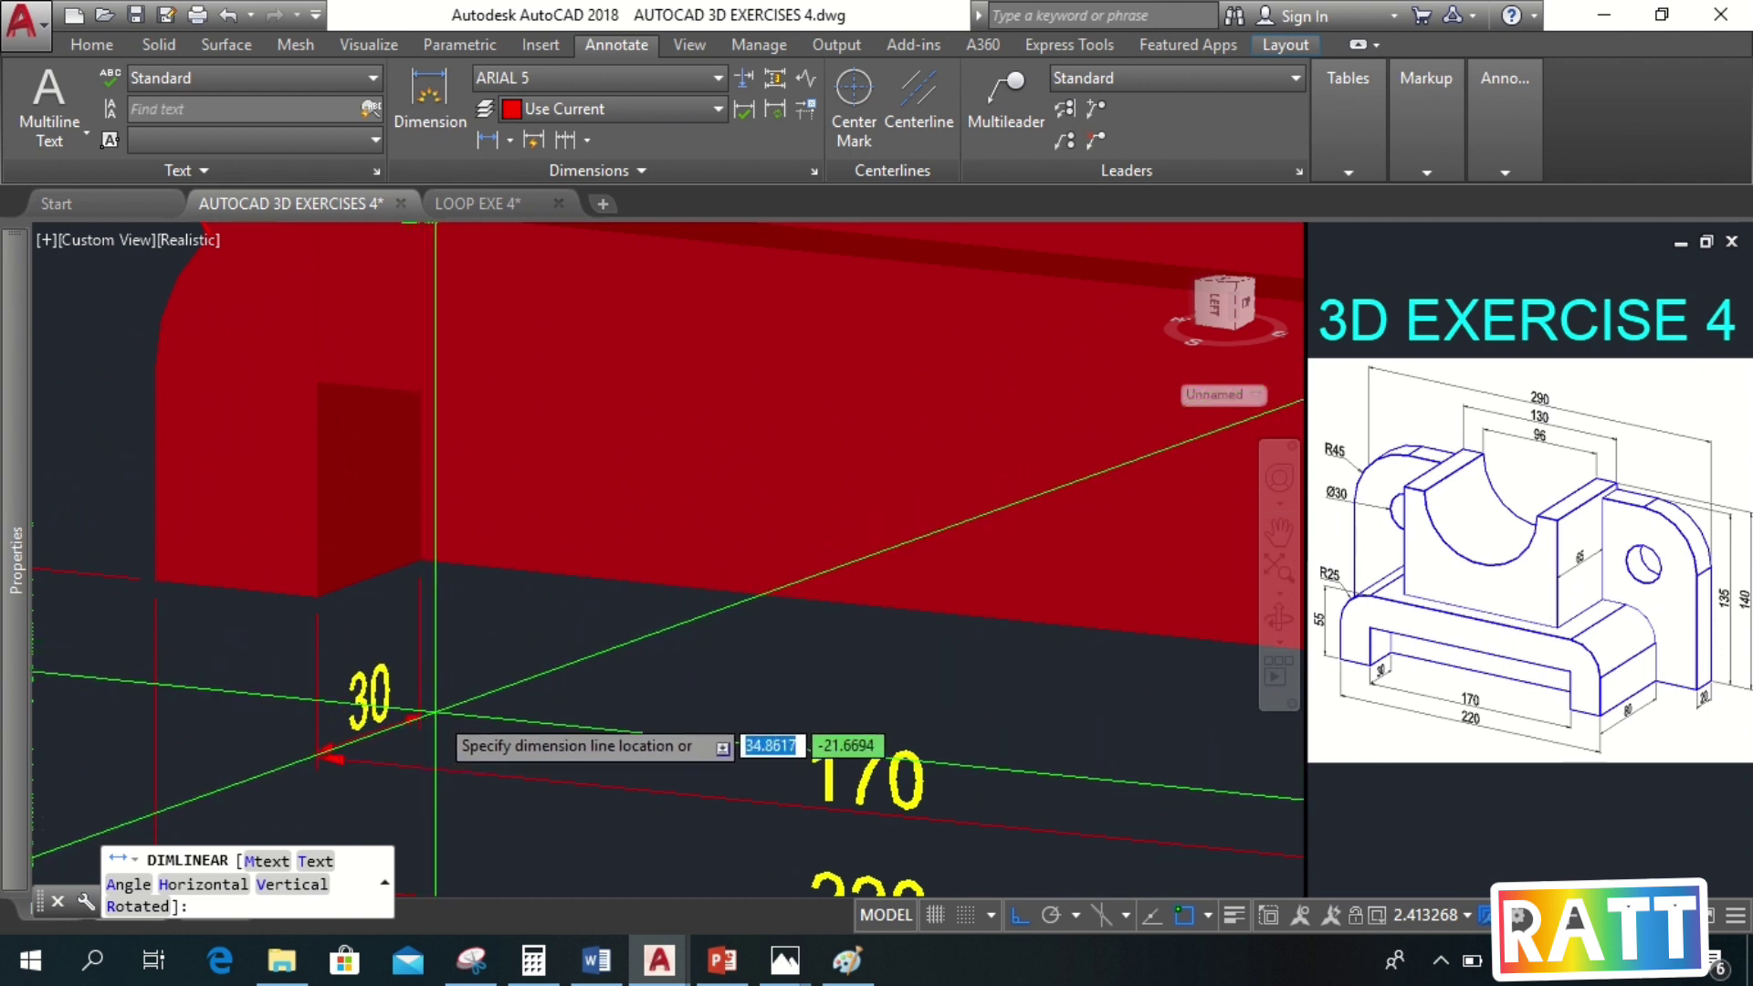
pyautogui.click(506, 691)
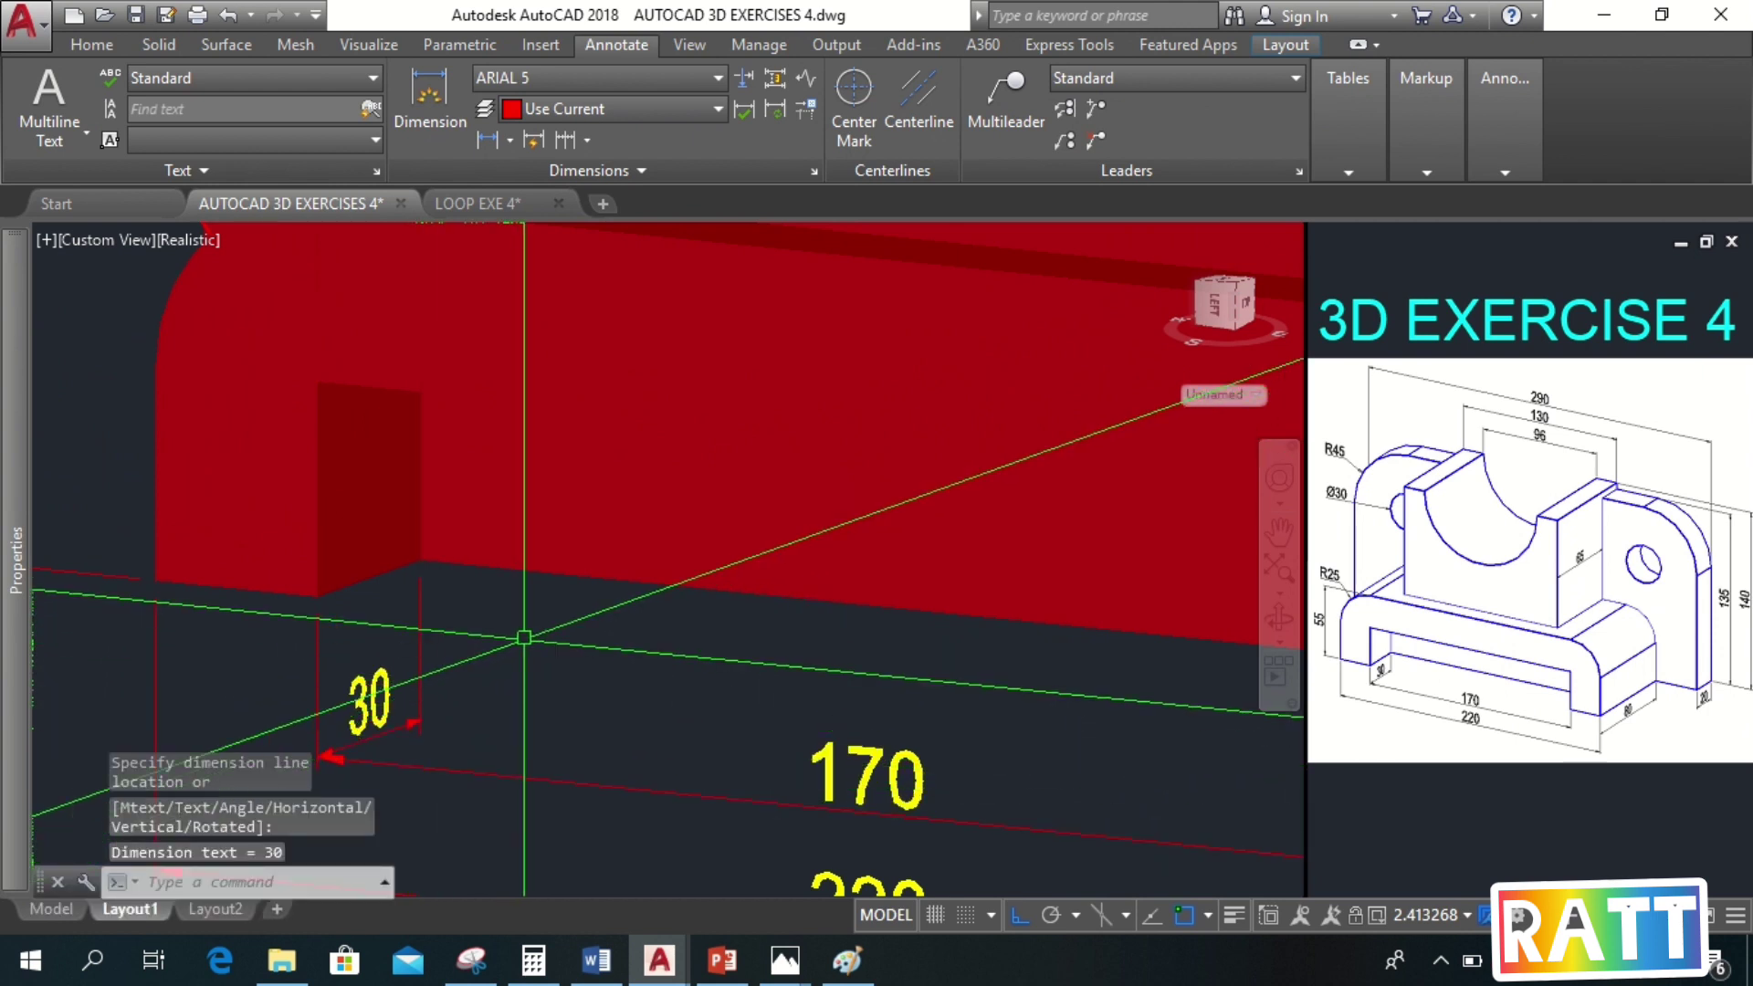
pyautogui.scroll(-5, 524, 637)
pyautogui.scroll(-5, 520, 649)
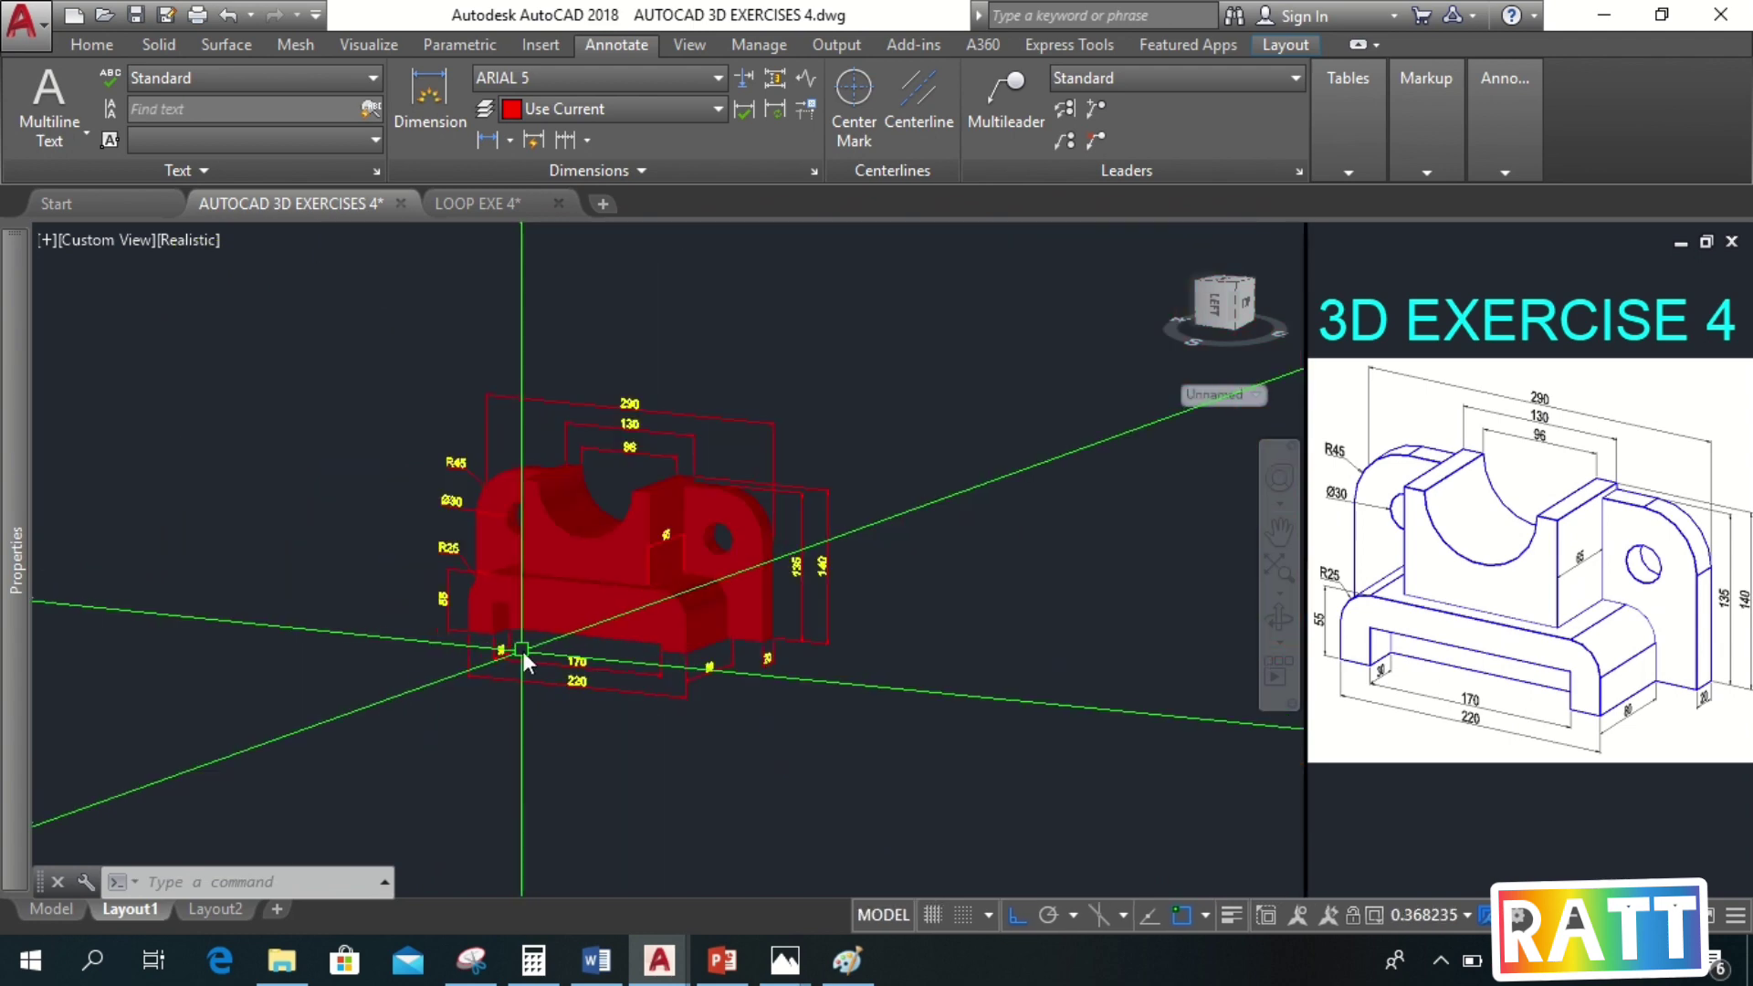
pyautogui.write('z')
pyautogui.press('Return')
pyautogui.click(408, 375)
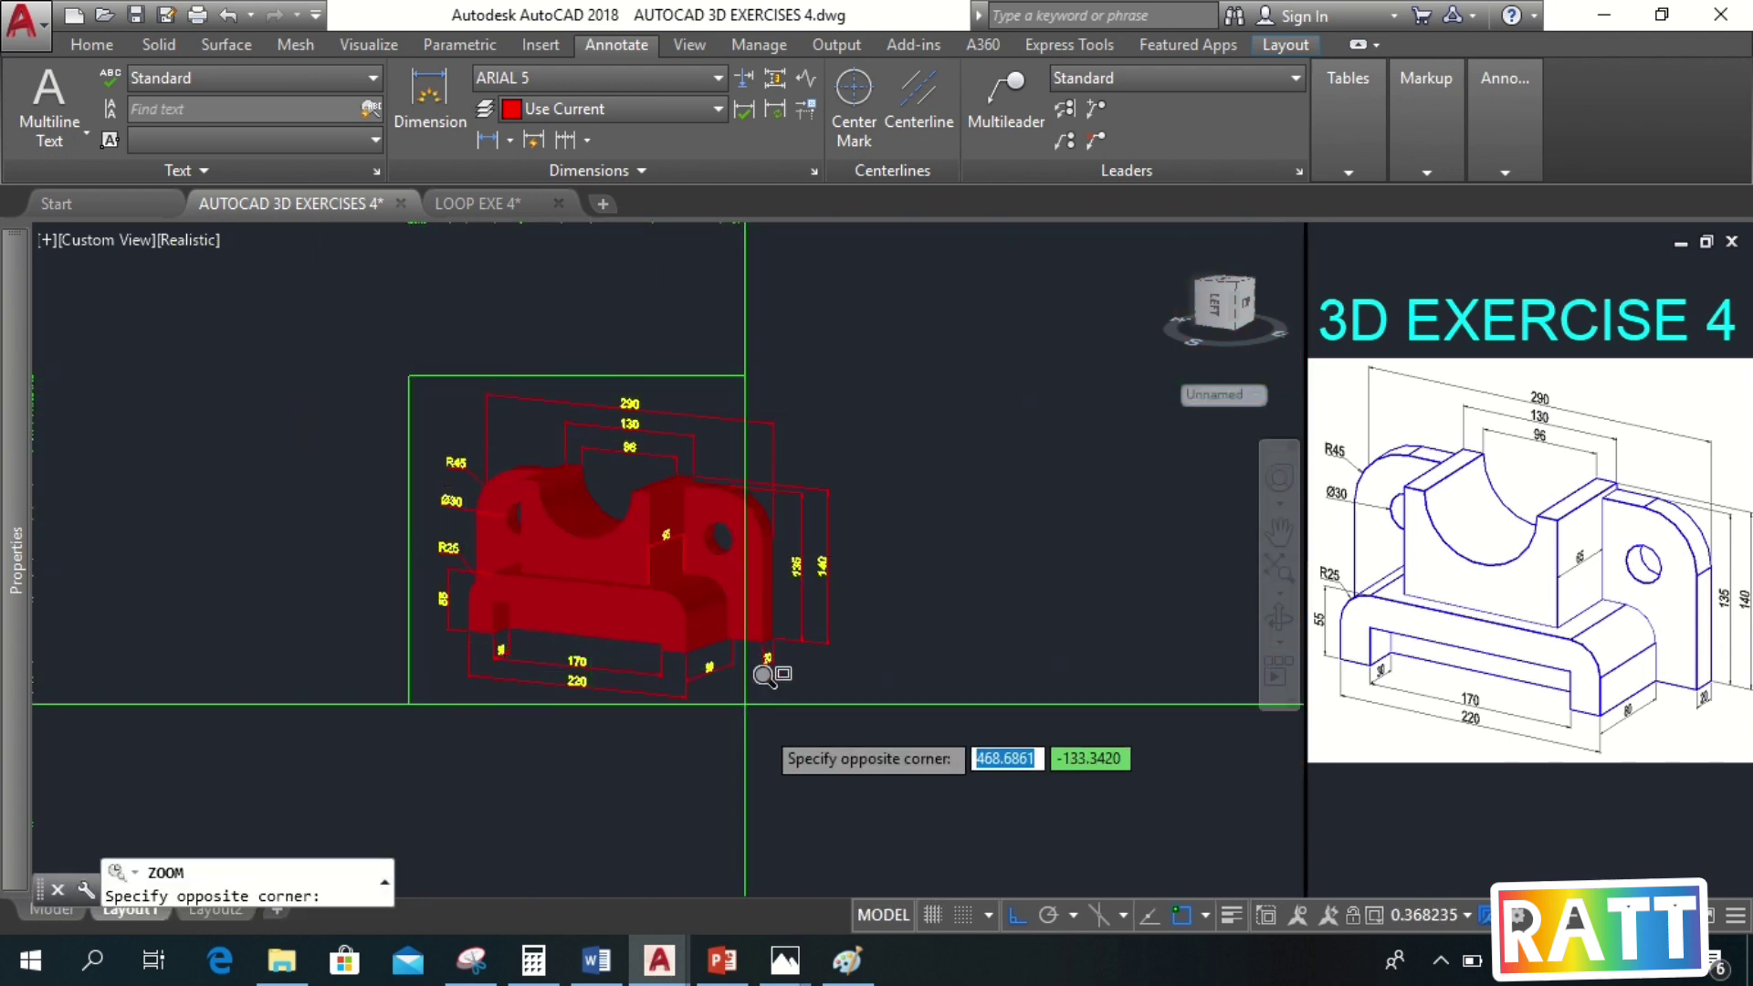
pyautogui.click(882, 677)
pyautogui.press('Escape')
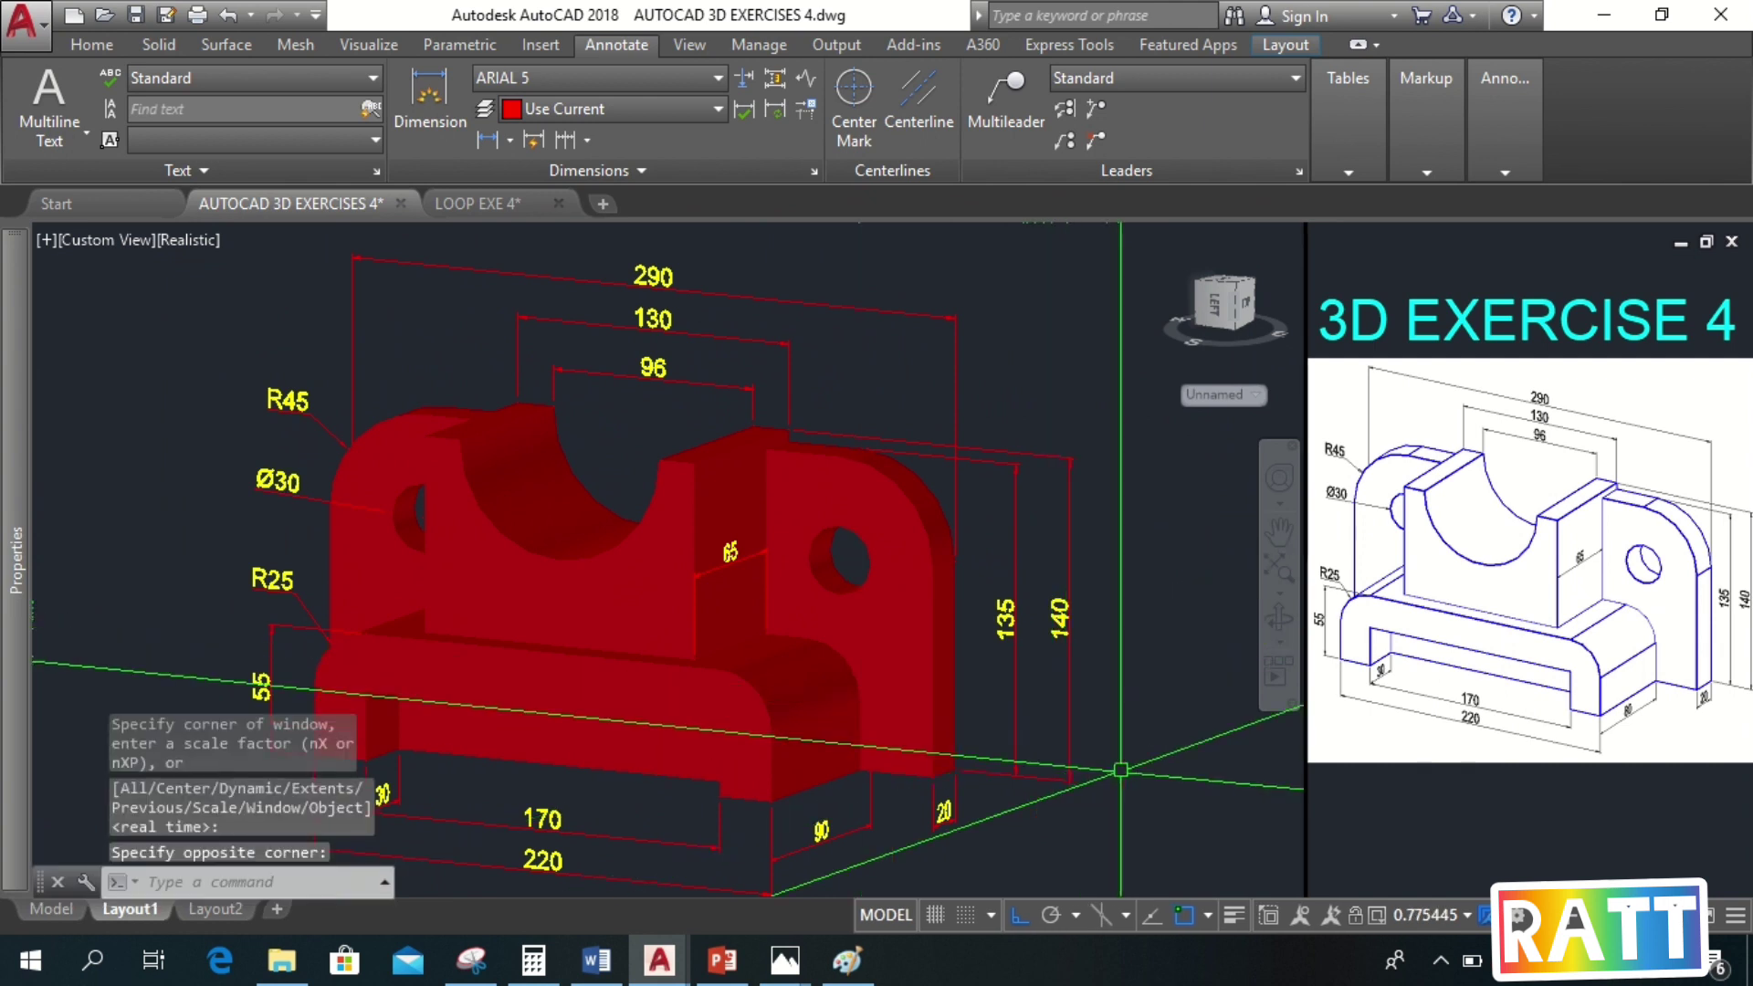
pyautogui.click(92, 45)
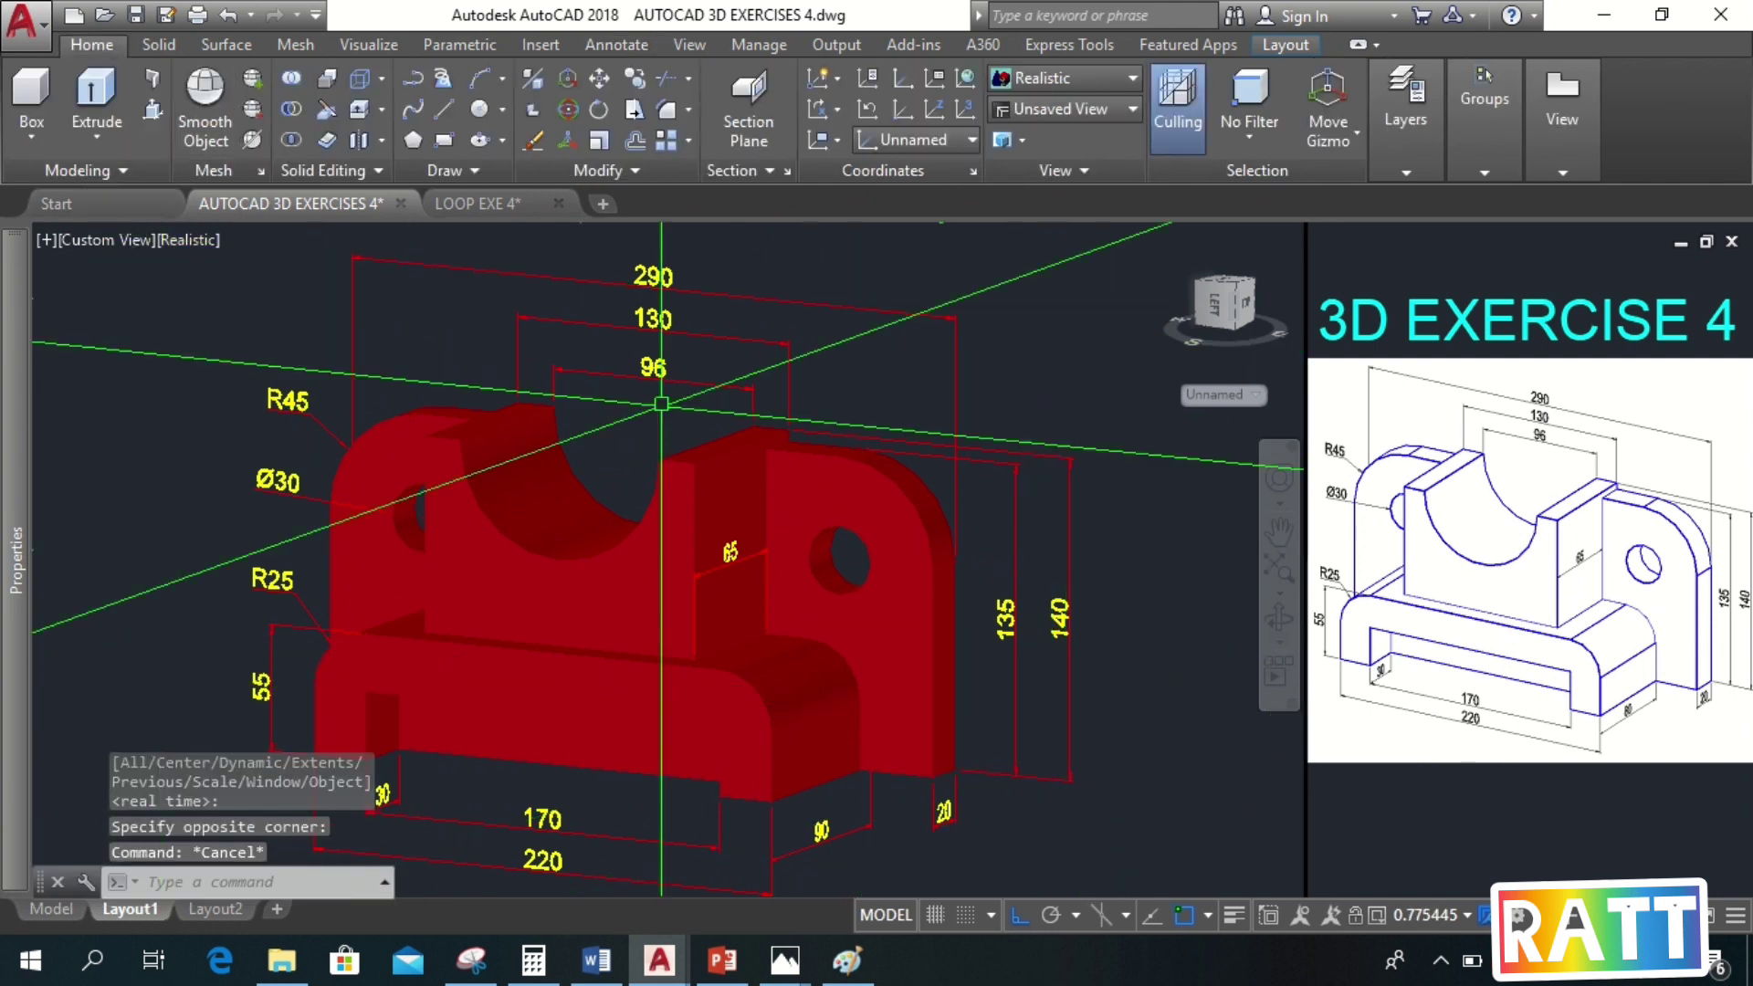